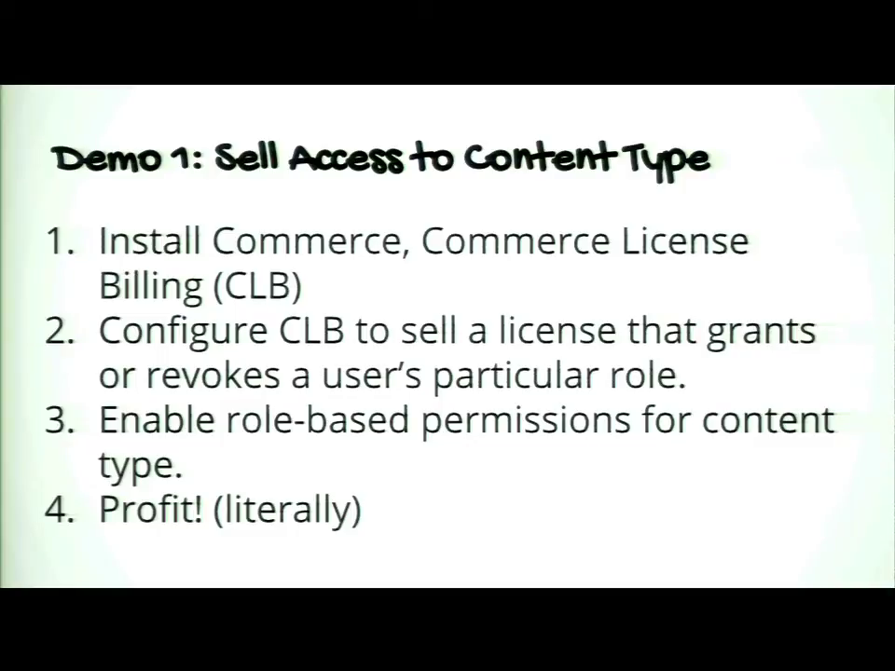
# Advance through the remaining slides and return to the editor at slide 18, 'Blog'
pyautogui.press('Right')
pyautogui.press('Right')
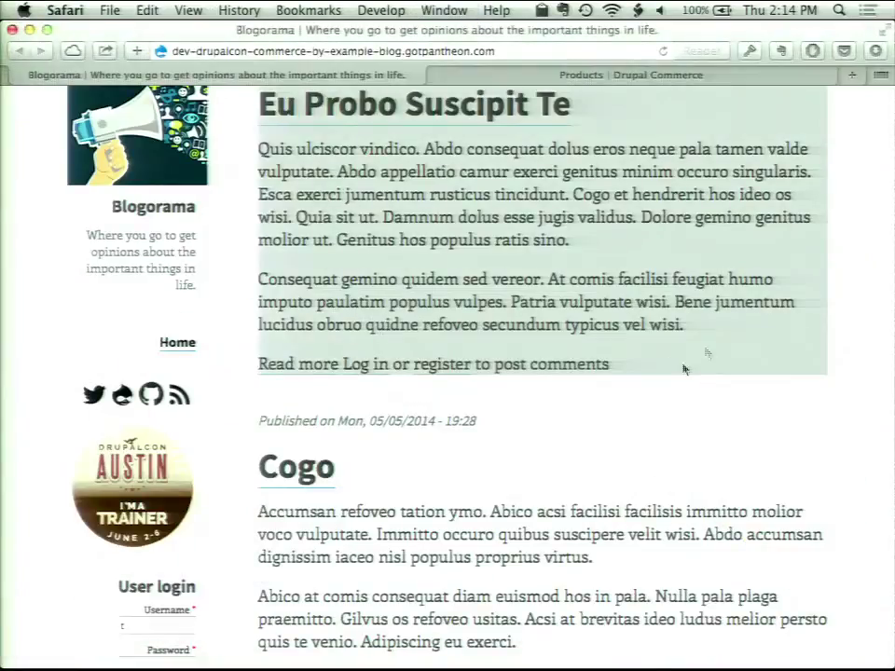
# Enter the admin username and the account password in the User login block and submit
pyautogui.scroll(5, 685, 368)
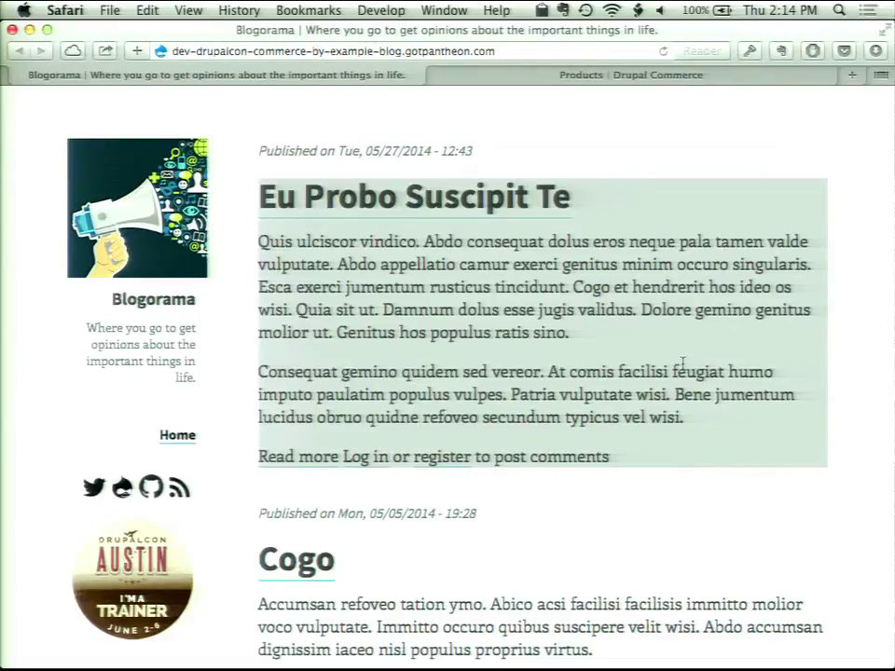
pyautogui.scroll(-3, 683, 363)
pyautogui.scroll(1, 683, 368)
pyautogui.scroll(-2, 684, 368)
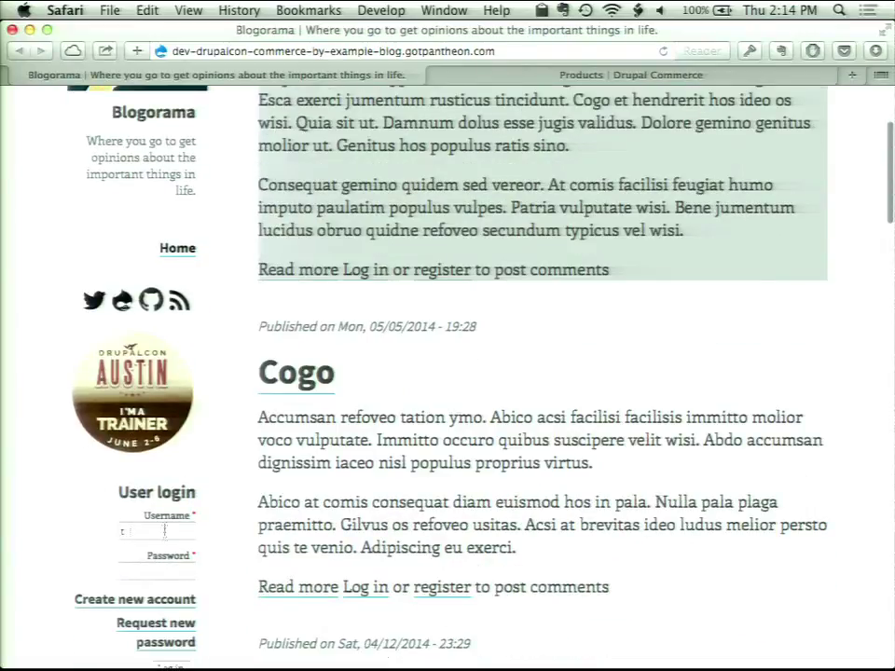
pyautogui.click(165, 531)
pyautogui.write('admin')
pyautogui.press('Tab')
pyautogui.write('password')
pyautogui.press('Return')
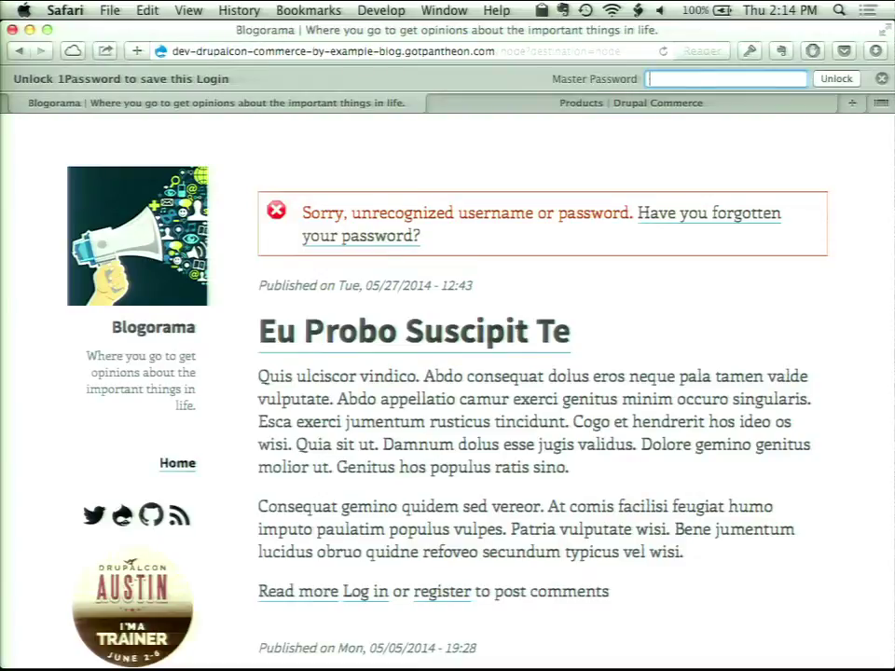
# Re-enter the account password after the failed login and submit again
pyautogui.scroll(-5, 540, 391)
pyautogui.click(157, 562)
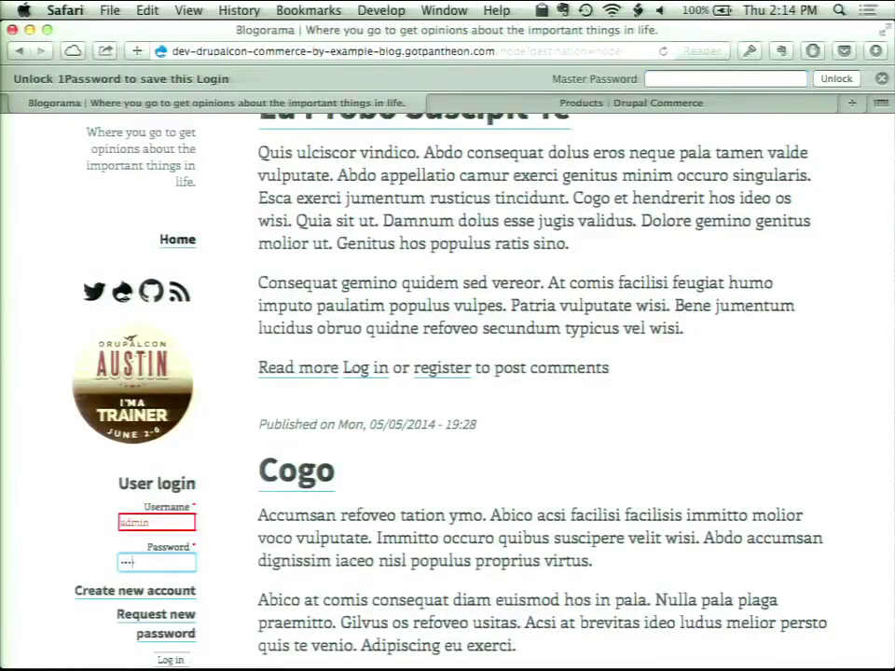
pyautogui.press('Return')
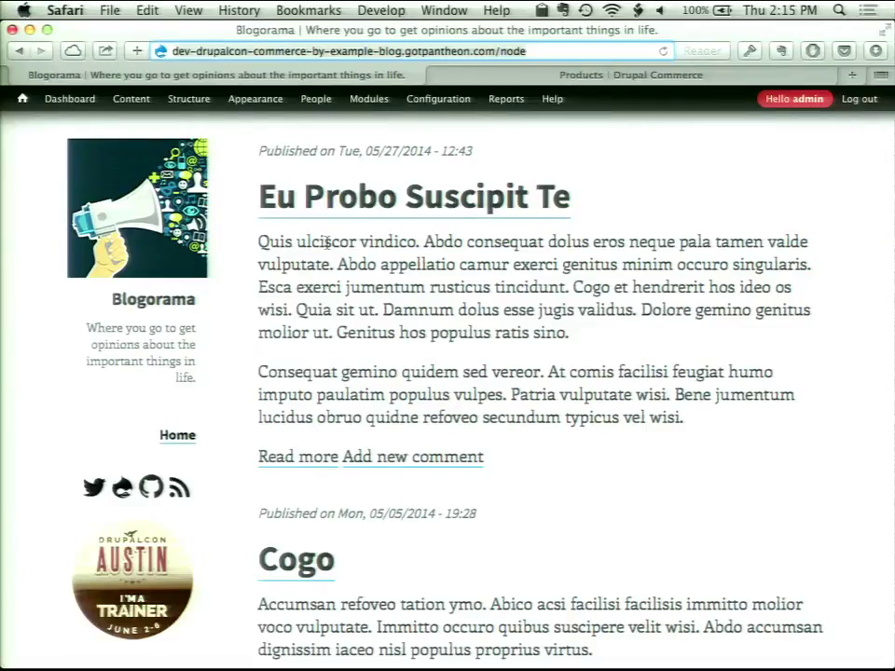
# Go to the Modules administration page from the admin toolbar
pyautogui.click(369, 99)
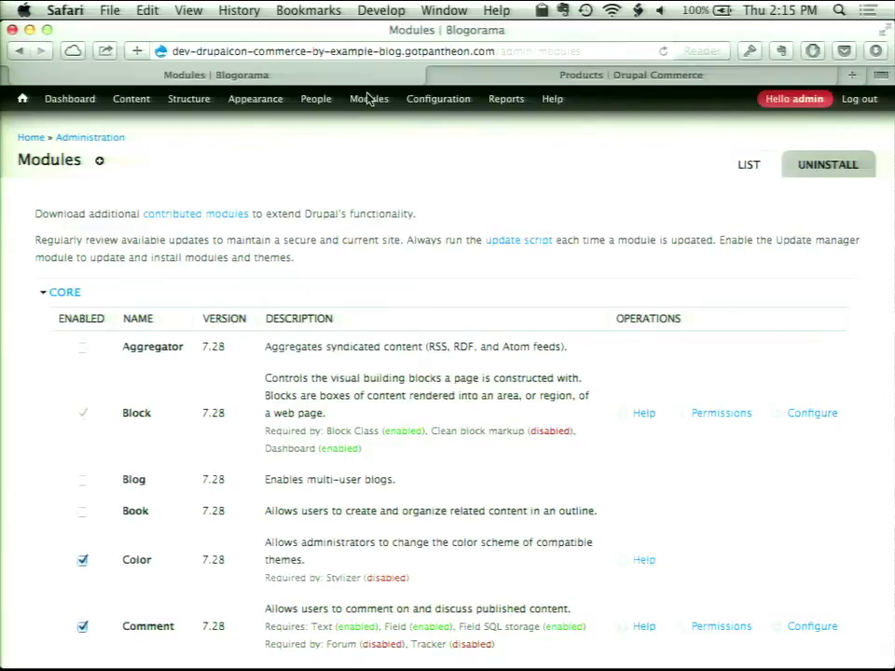
# Run the saved jQuery snippet in the Web Inspector console to highlight needed modules yellow
pyautogui.scroll(-1, 369, 98)
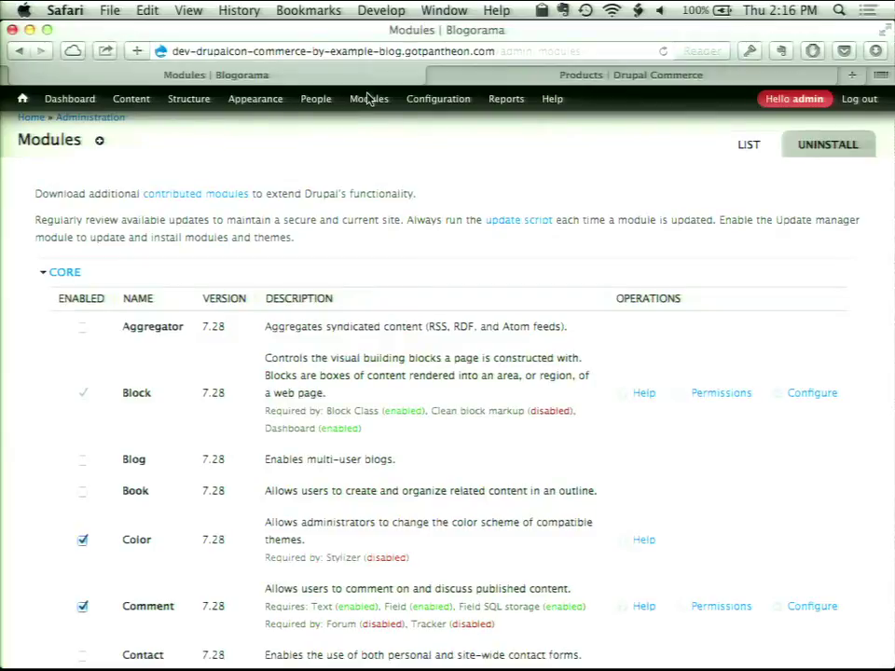
pyautogui.press('alt+super+i')
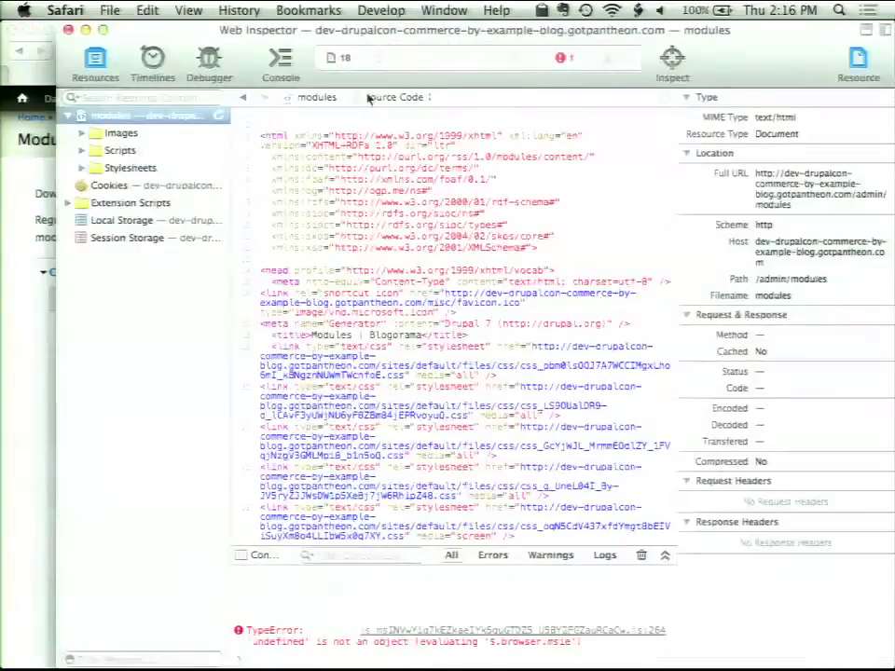
pyautogui.press('super+shift+v')
pyautogui.press('Down')
pyautogui.press('Down')
pyautogui.press('Return')
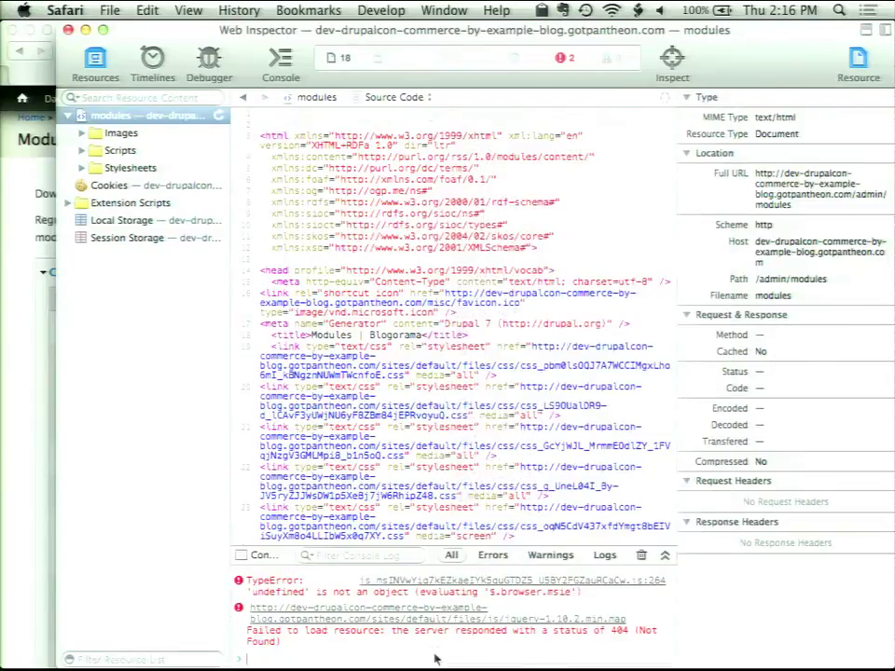
pyautogui.press('Return')
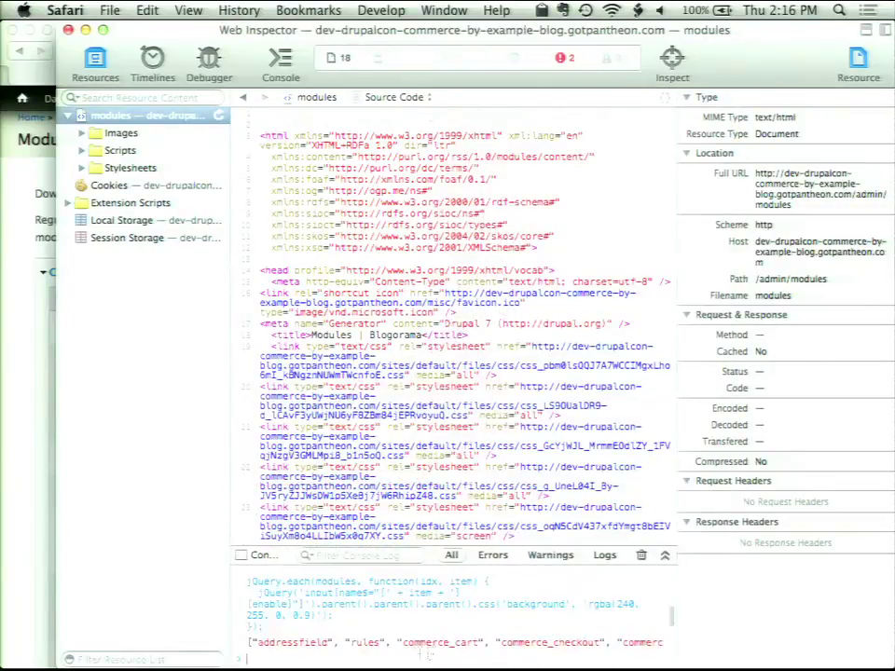
pyautogui.click(18, 328)
pyautogui.scroll(-10, 26, 427)
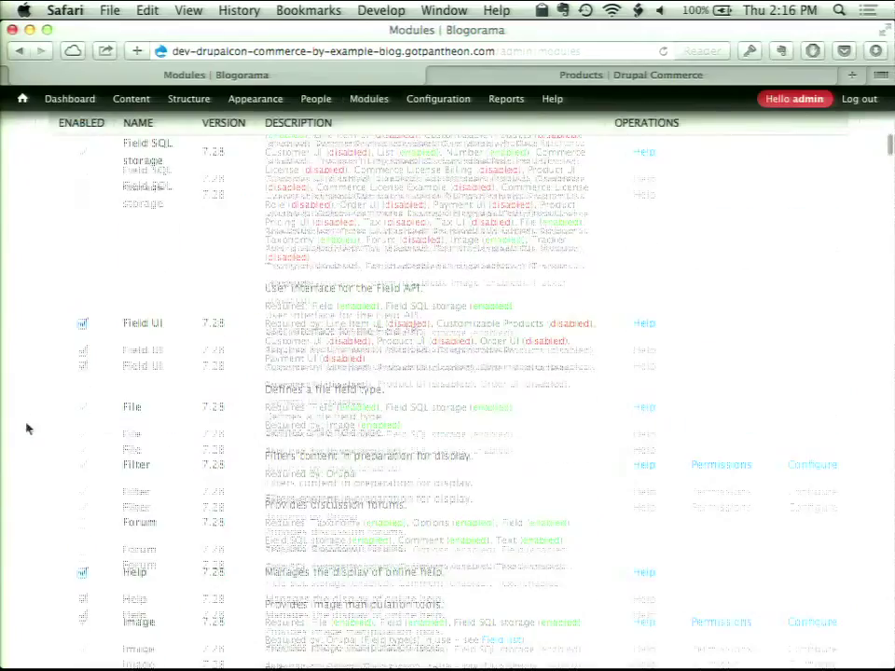
# Tick Enabled for Node view permissions under Access Control
pyautogui.scroll(-15, 26, 427)
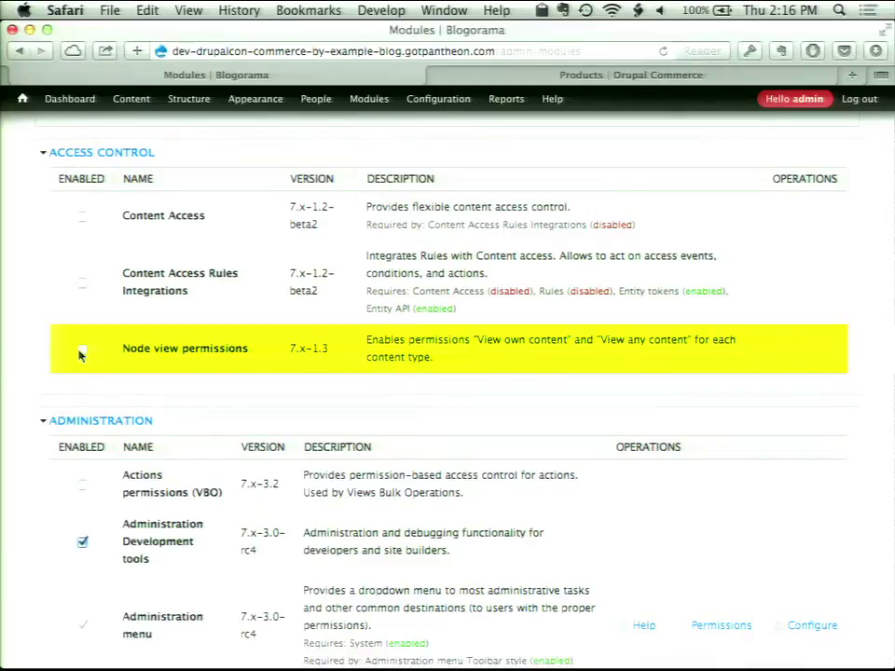
pyautogui.click(82, 353)
pyautogui.scroll(-3, 79, 354)
pyautogui.scroll(-10, 79, 354)
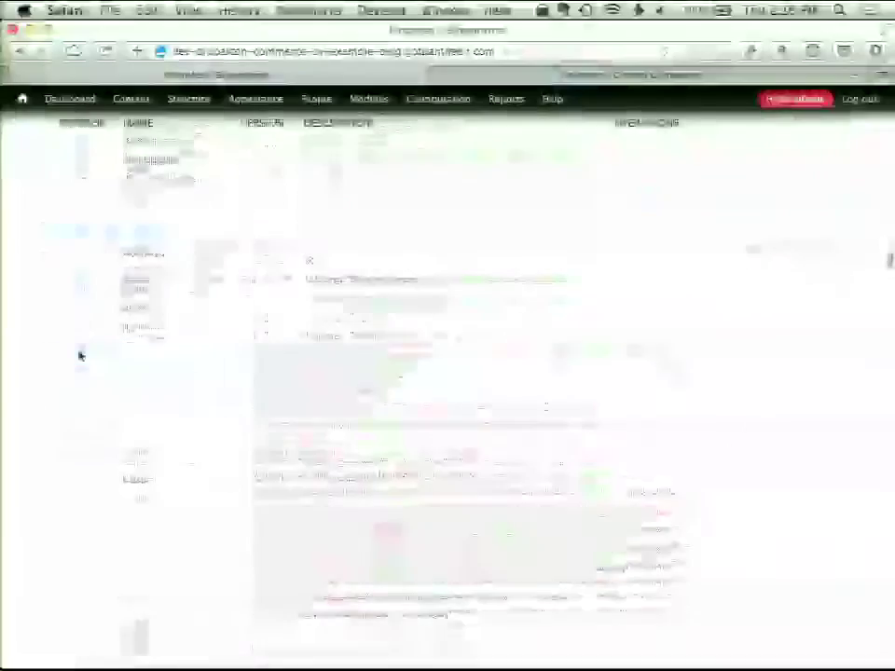
# Mark Cart, Checkout, Commerce, Commerce UI and Customer for enabling
pyautogui.scroll(-10, 79, 355)
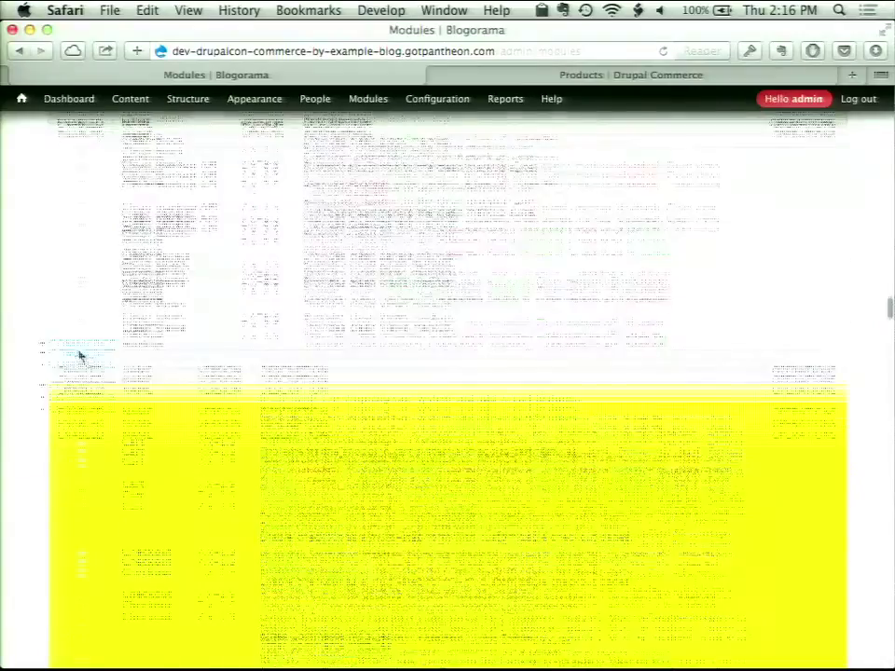
pyautogui.click(82, 335)
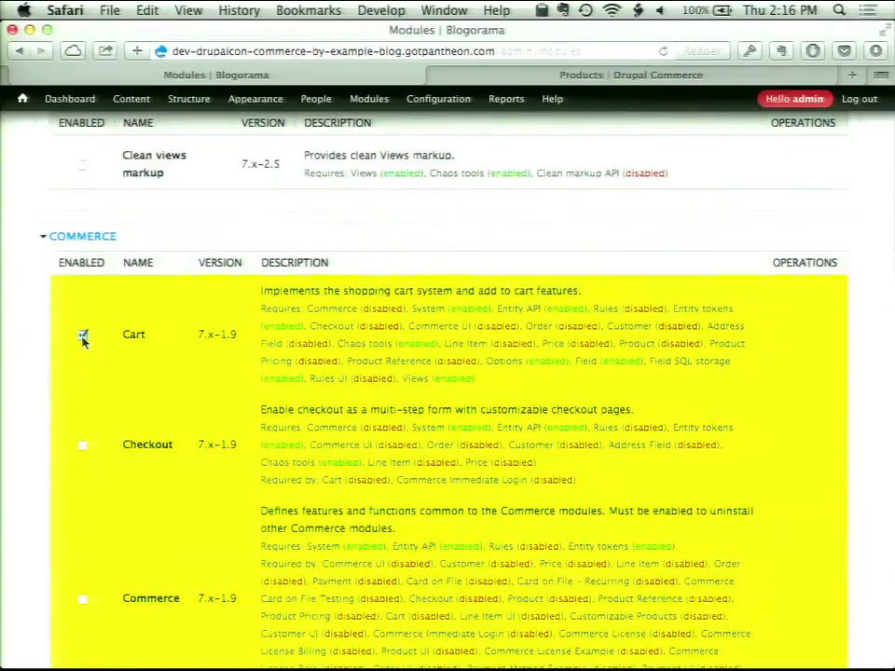
pyautogui.click(82, 445)
pyautogui.scroll(-3, 82, 447)
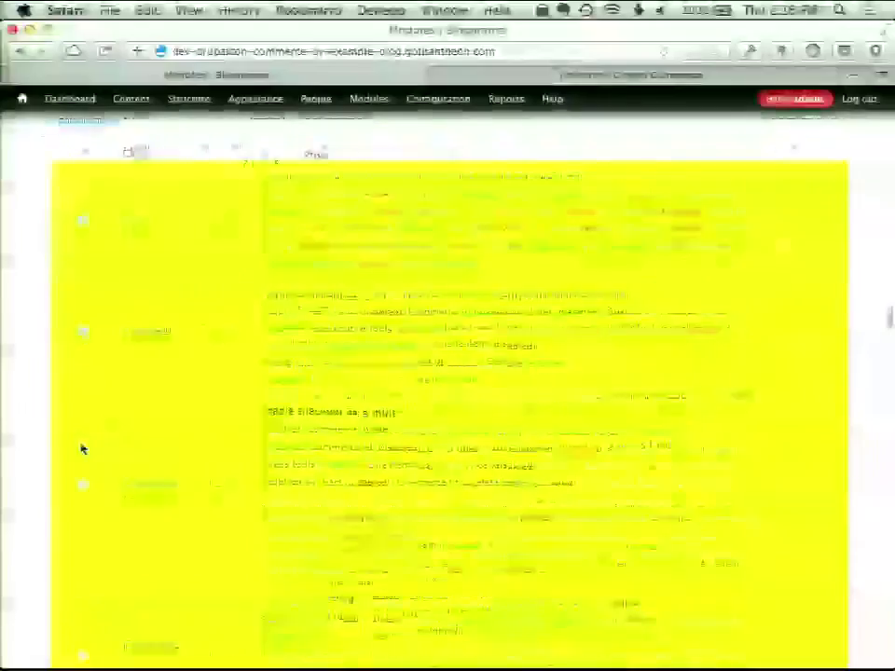
pyautogui.click(84, 477)
pyautogui.scroll(-4, 84, 483)
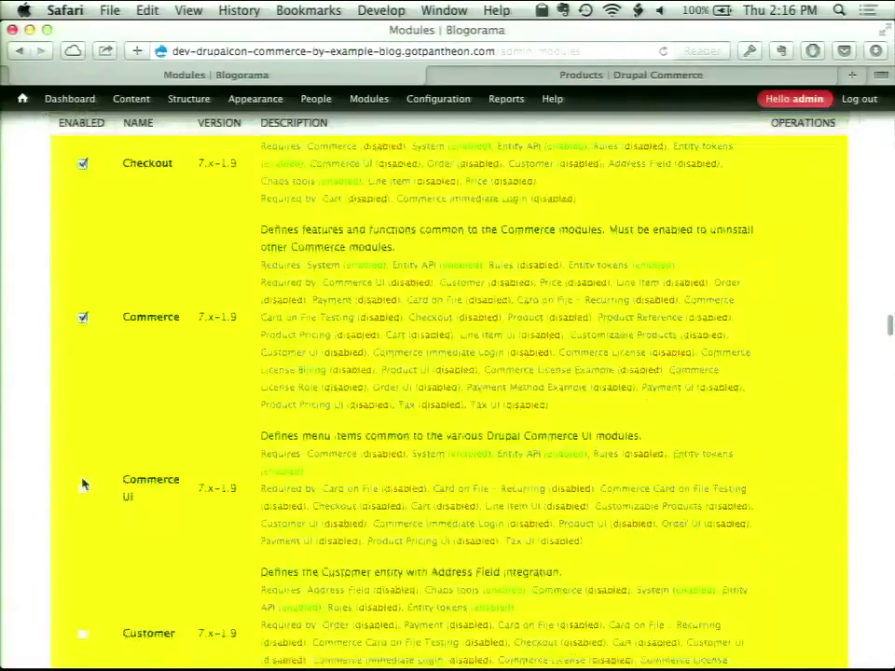
pyautogui.click(83, 488)
pyautogui.click(83, 634)
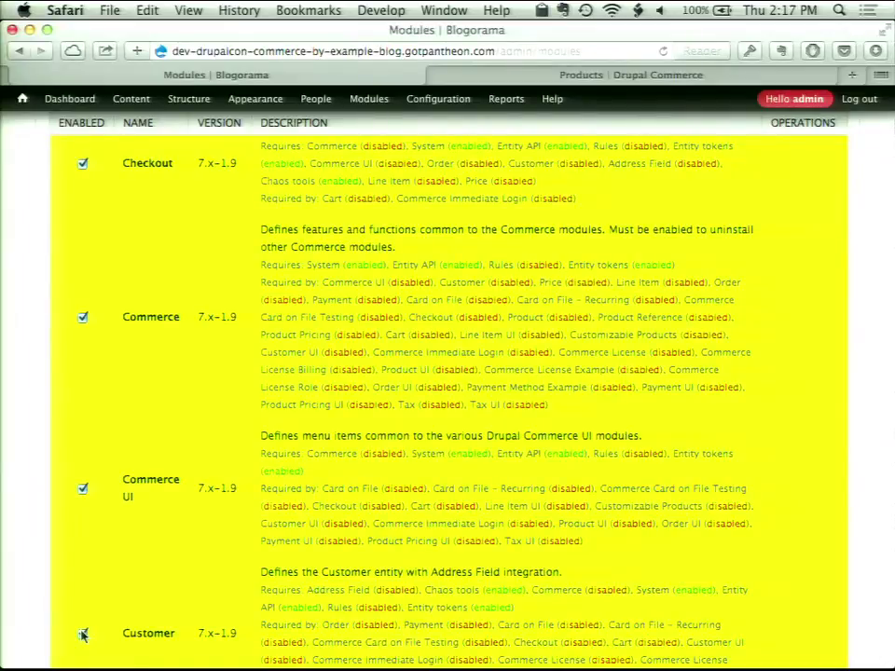
# Mark Customer UI, Line Item, Line Item UI, Order, Order UI and Payment UI for enabling
pyautogui.scroll(-8, 83, 634)
pyautogui.click(83, 417)
pyautogui.click(83, 553)
pyautogui.scroll(-5, 85, 571)
pyautogui.click(83, 495)
pyautogui.scroll(-3, 89, 560)
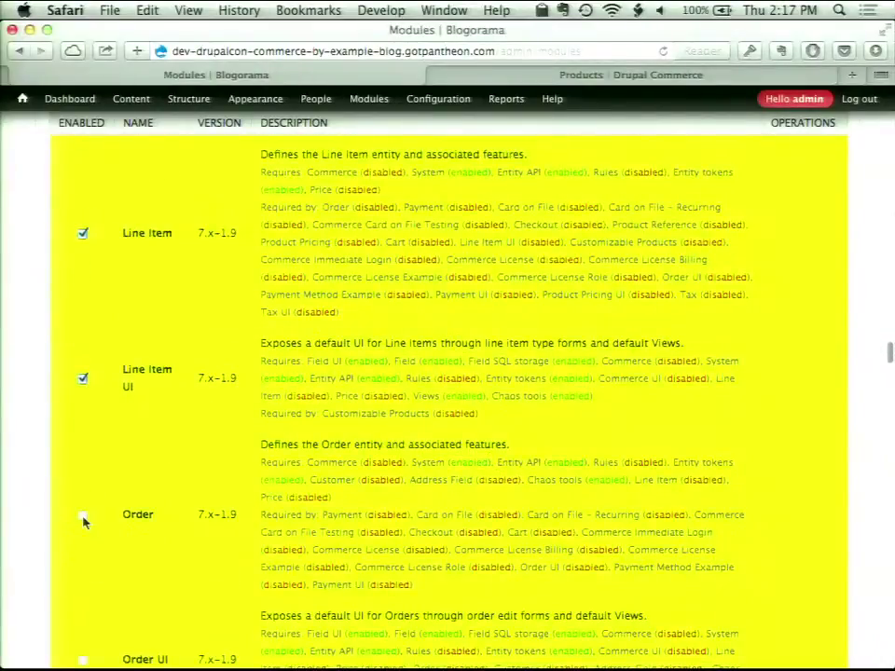
pyautogui.click(83, 517)
pyautogui.scroll(-4, 84, 508)
pyautogui.click(84, 499)
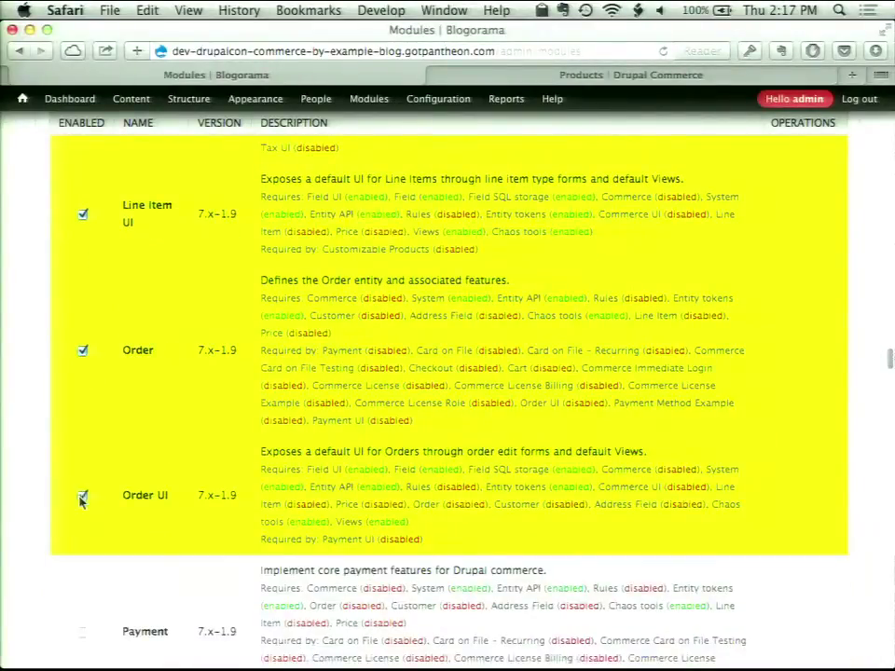
pyautogui.scroll(-3, 80, 503)
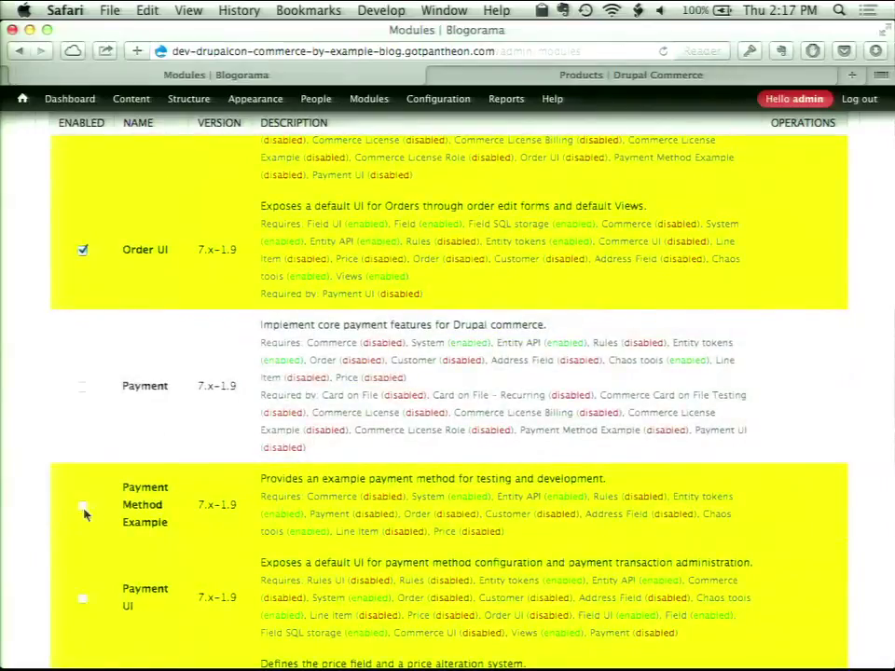
pyautogui.click(82, 598)
pyautogui.scroll(-5, 82, 601)
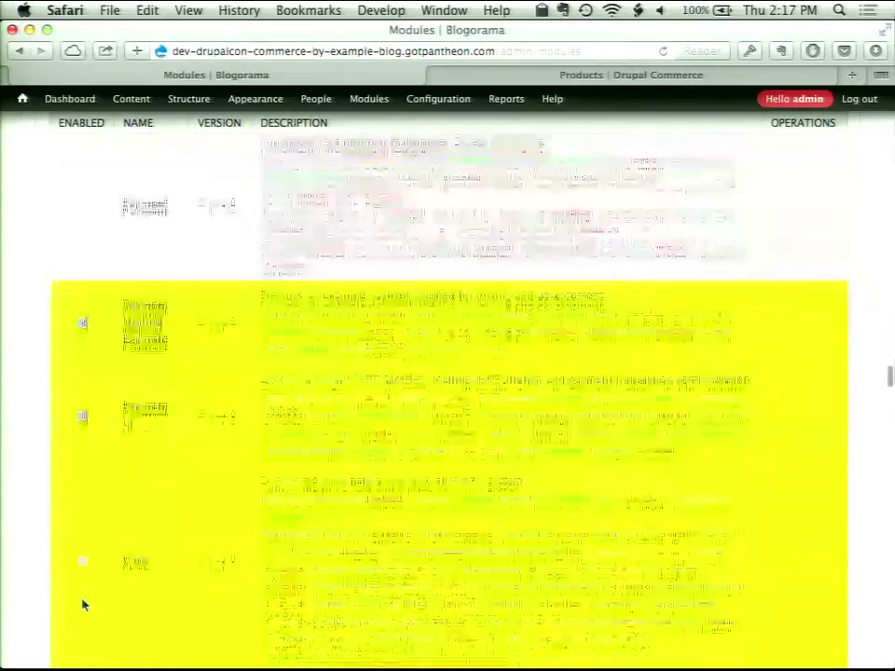
# Mark Price, Product, Product Pricing, Product Pricing UI, Product Reference and Product UI for enabling
pyautogui.click(83, 544)
pyautogui.scroll(-5, 84, 549)
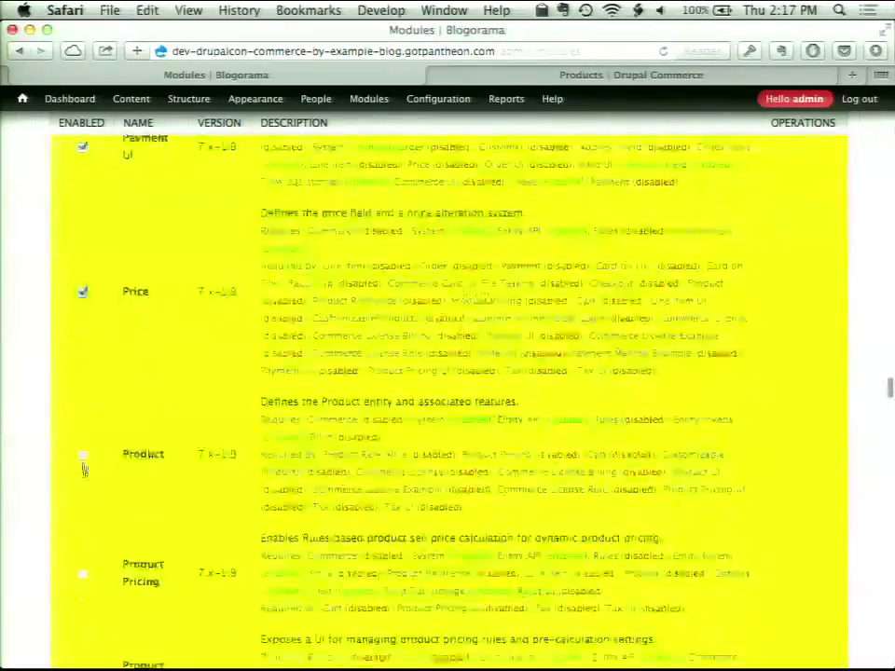
pyautogui.click(83, 454)
pyautogui.click(83, 575)
pyautogui.scroll(-5, 86, 577)
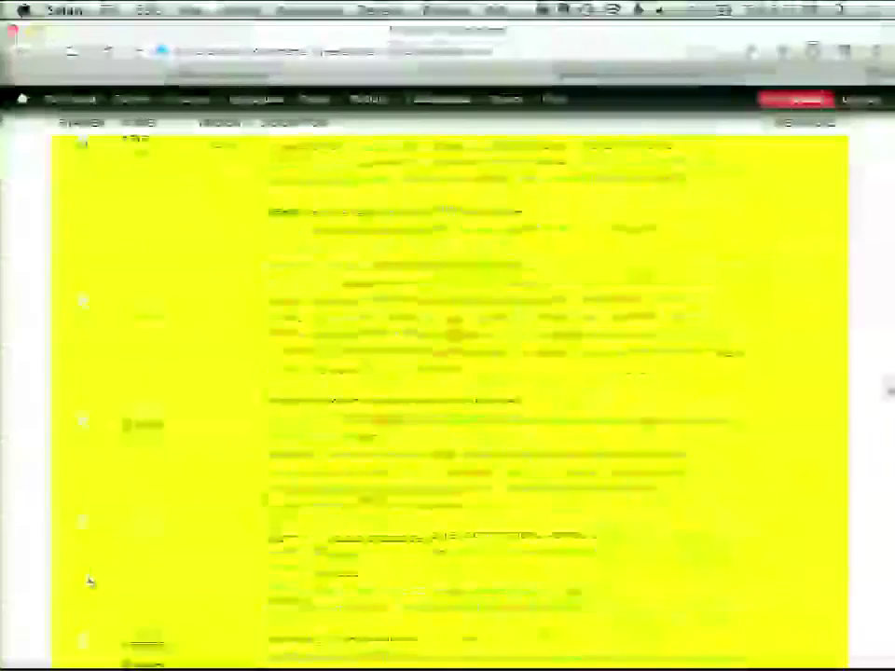
pyautogui.click(82, 454)
pyautogui.scroll(-1, 93, 559)
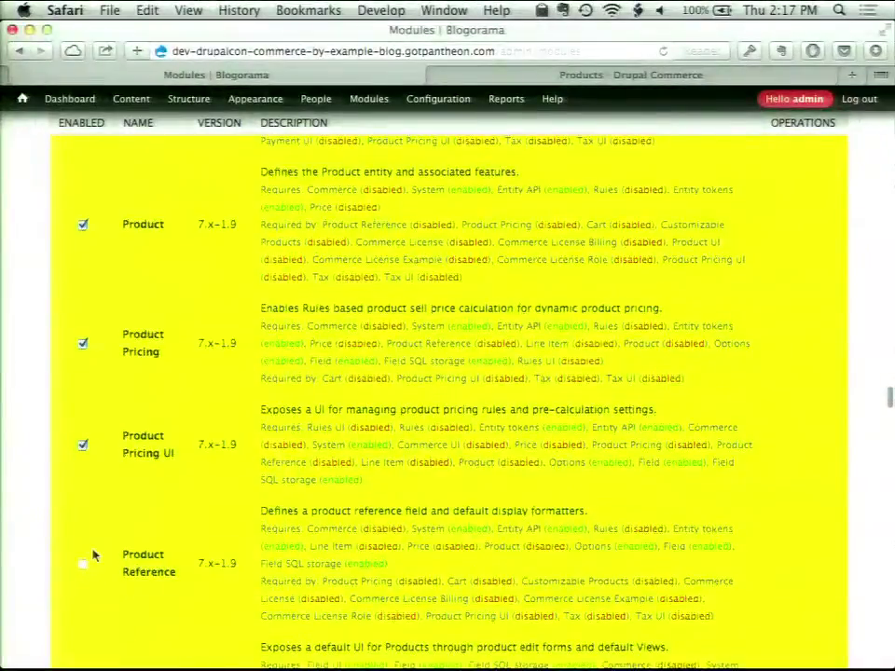
pyautogui.click(83, 563)
pyautogui.scroll(-5, 83, 569)
pyautogui.click(83, 458)
pyautogui.scroll(-6, 83, 468)
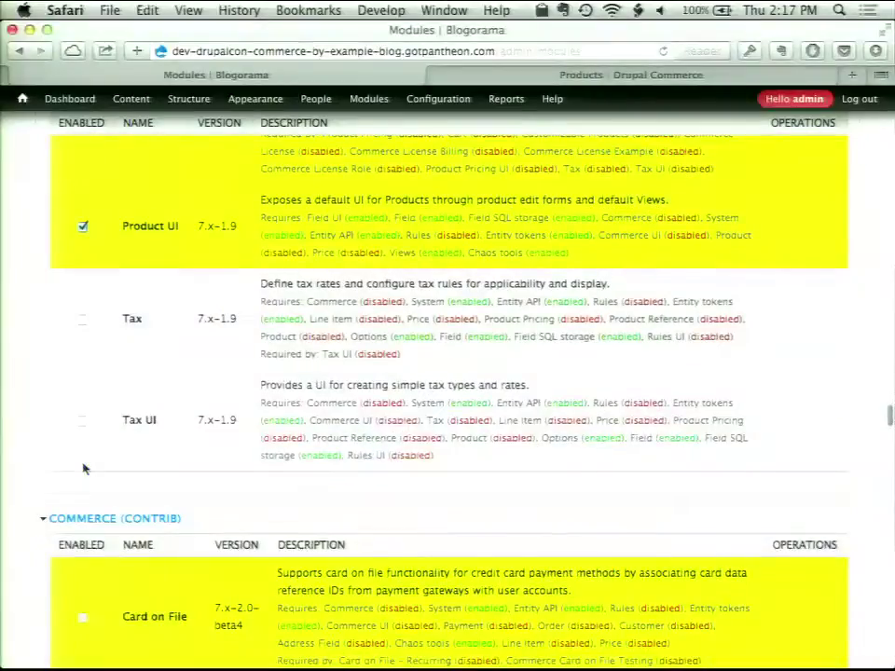
pyautogui.scroll(-3, 83, 469)
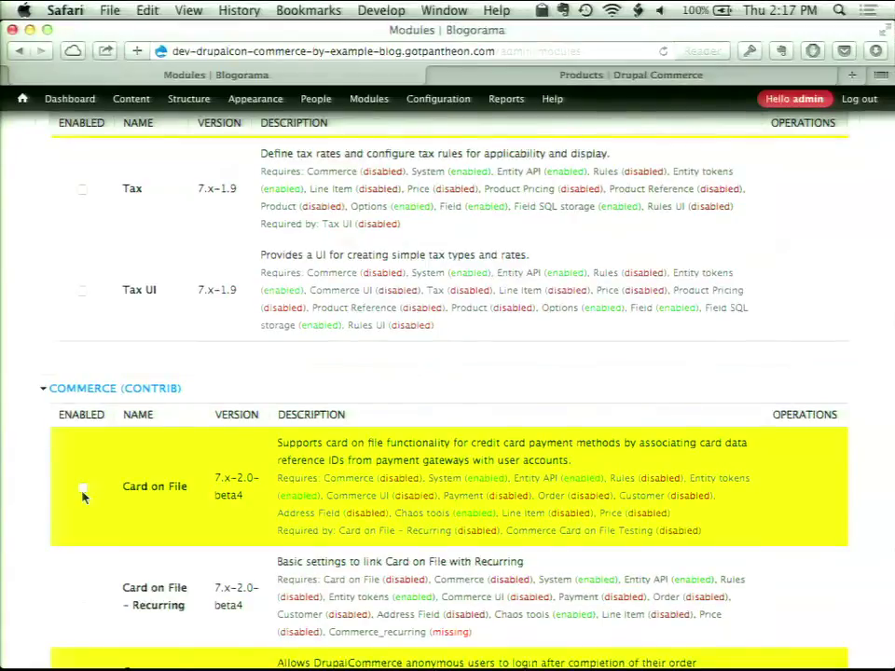
# Mark Card on File and Commerce Immediate Login for enabling
pyautogui.click(82, 489)
pyautogui.scroll(-1, 82, 484)
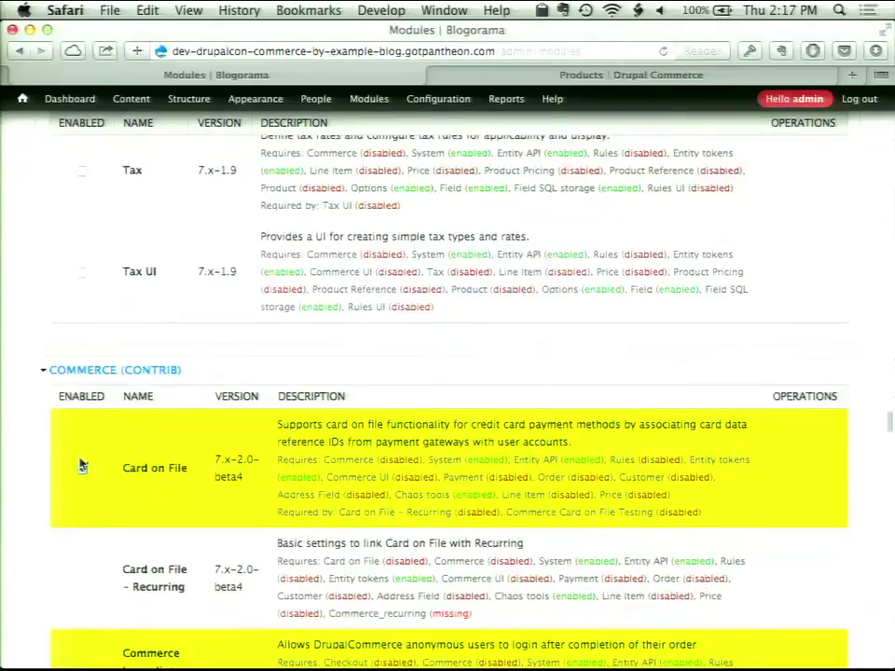
pyautogui.scroll(-3, 82, 466)
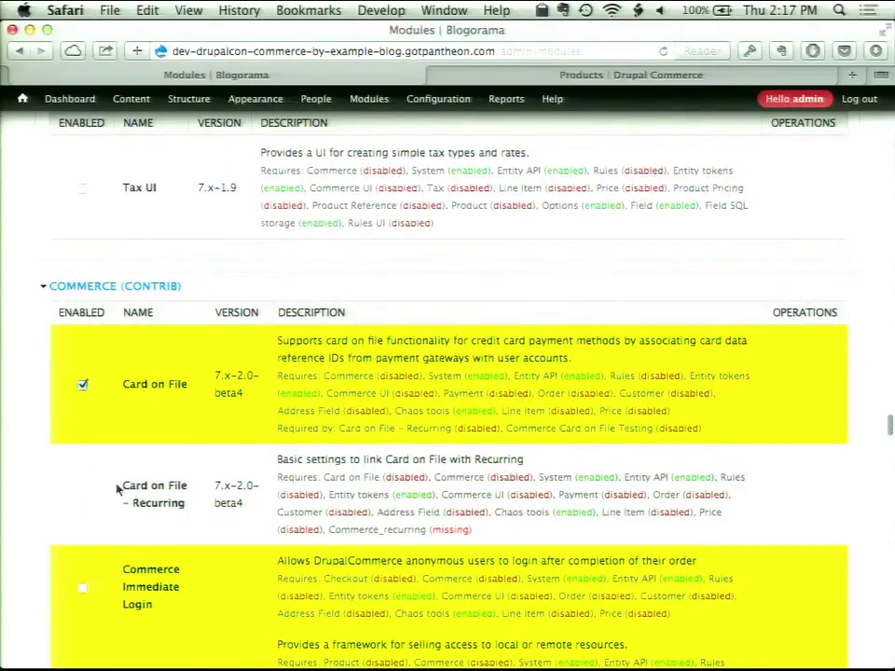
pyautogui.scroll(-2, 180, 508)
pyautogui.scroll(-3, 179, 508)
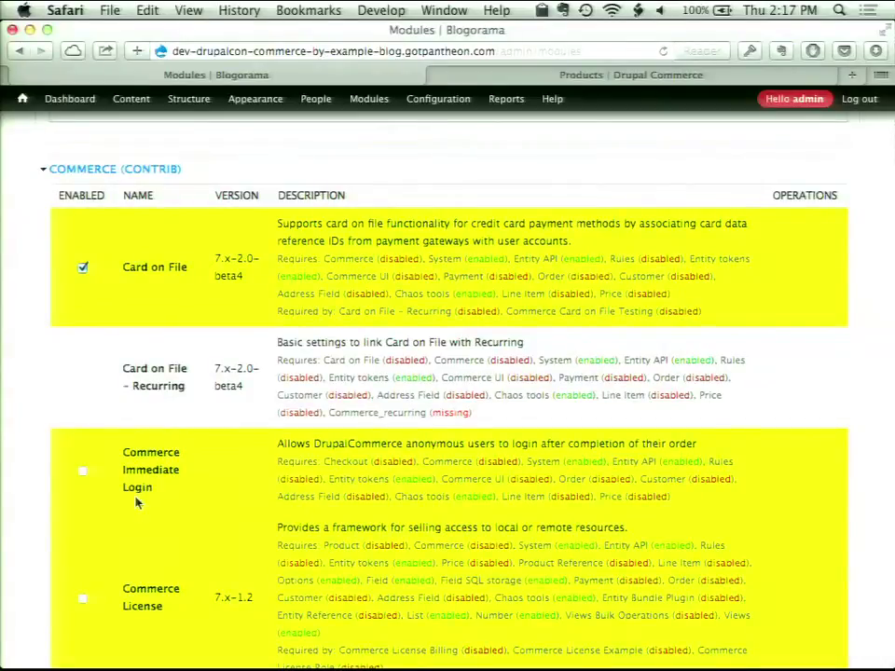
pyautogui.click(83, 473)
pyautogui.scroll(-3, 84, 475)
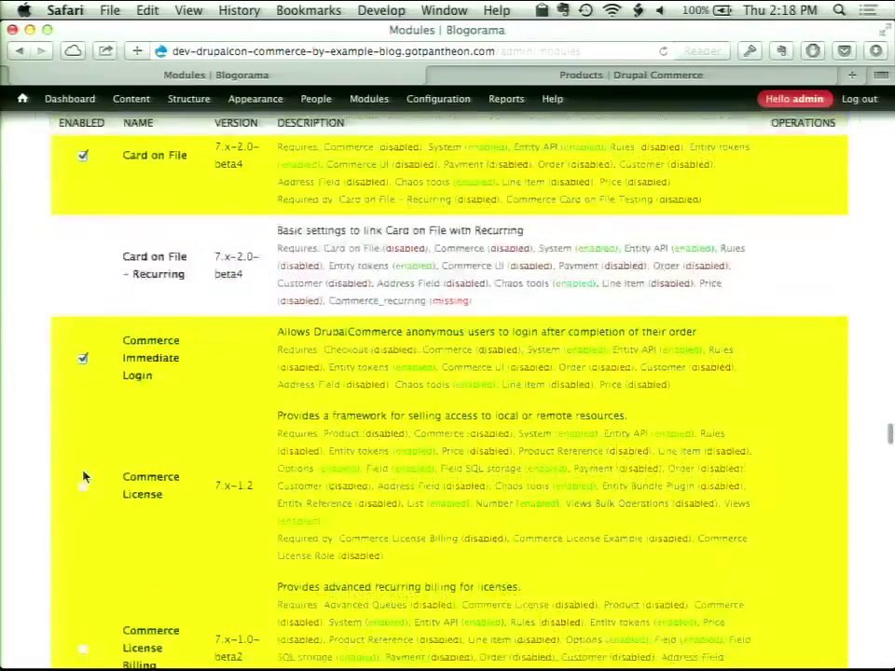
pyautogui.scroll(-3, 82, 484)
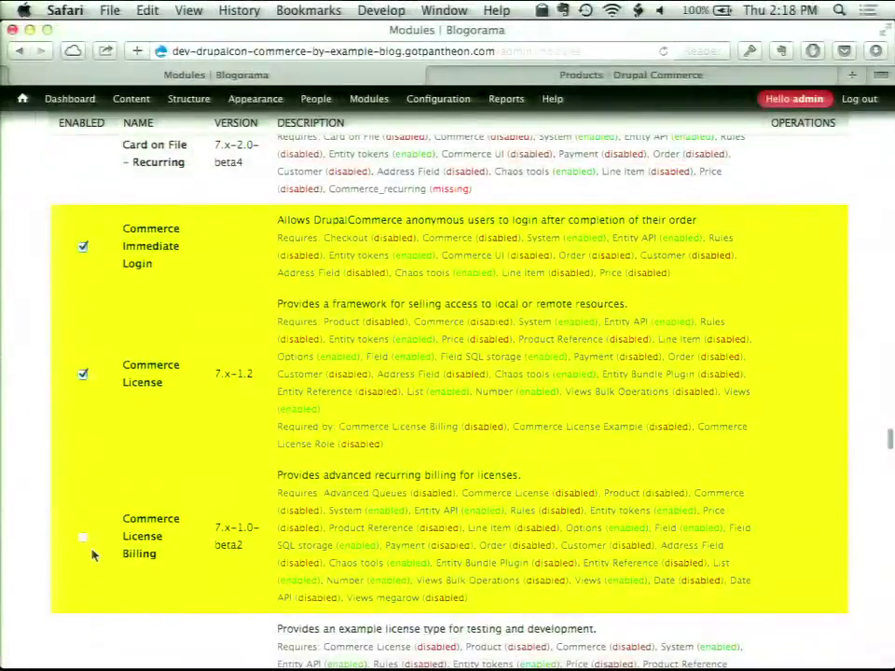
pyautogui.scroll(1, 85, 545)
pyautogui.scroll(1, 86, 545)
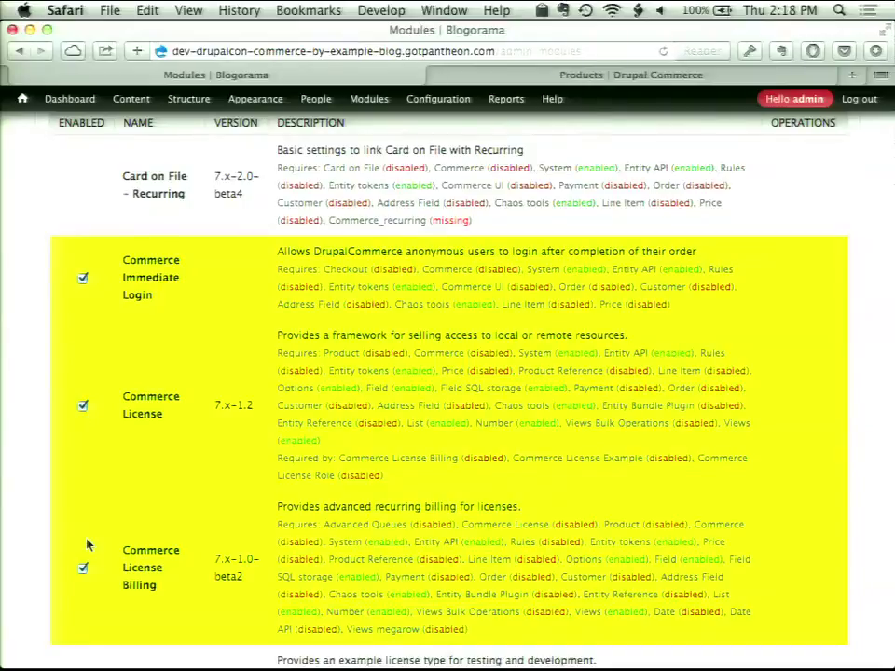
pyautogui.scroll(-1, 85, 545)
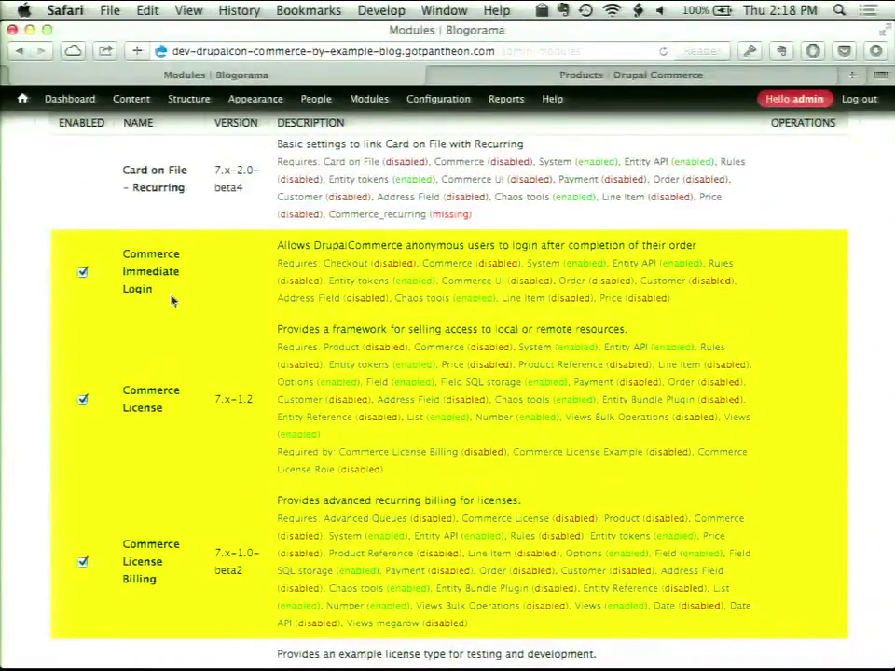
pyautogui.moveTo(182, 271); pyautogui.dragTo(121, 254)
pyautogui.click(122, 255)
# Mark Commerce License Role, Customizable Products, Date and Date API for enabling
pyautogui.scroll(-2, 166, 296)
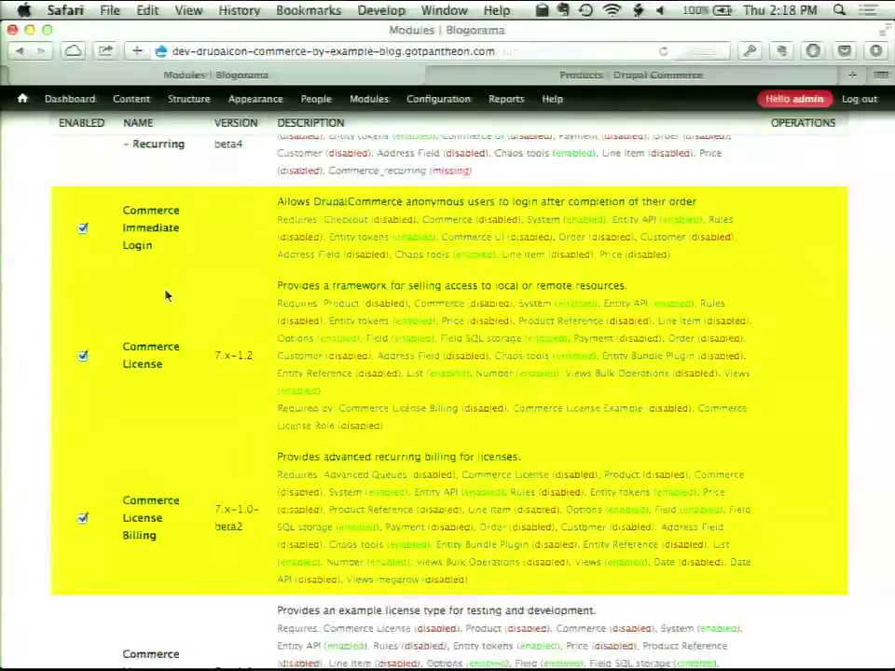
pyautogui.scroll(-1, 166, 295)
pyautogui.scroll(-4, 166, 296)
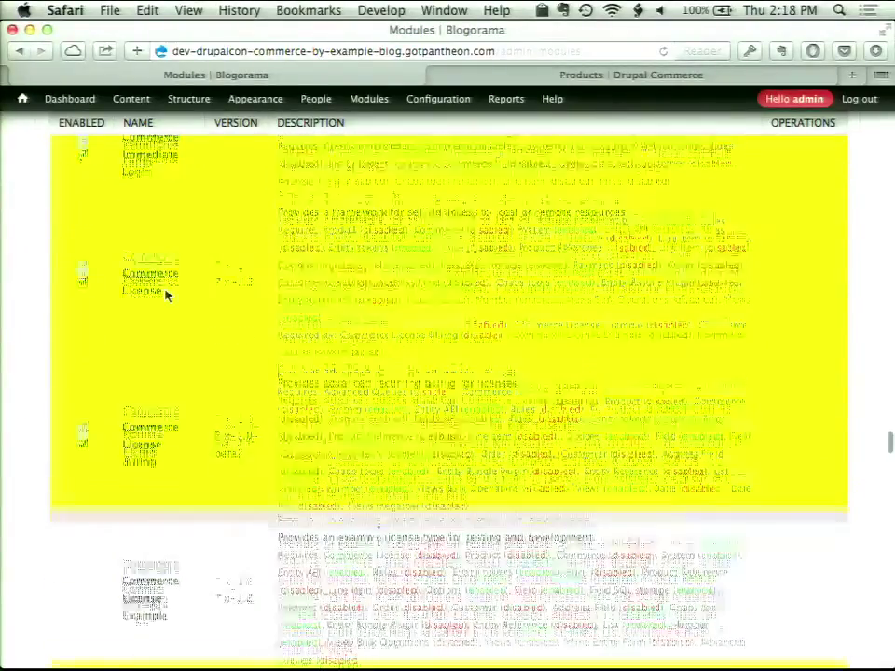
pyautogui.scroll(-12, 209, 431)
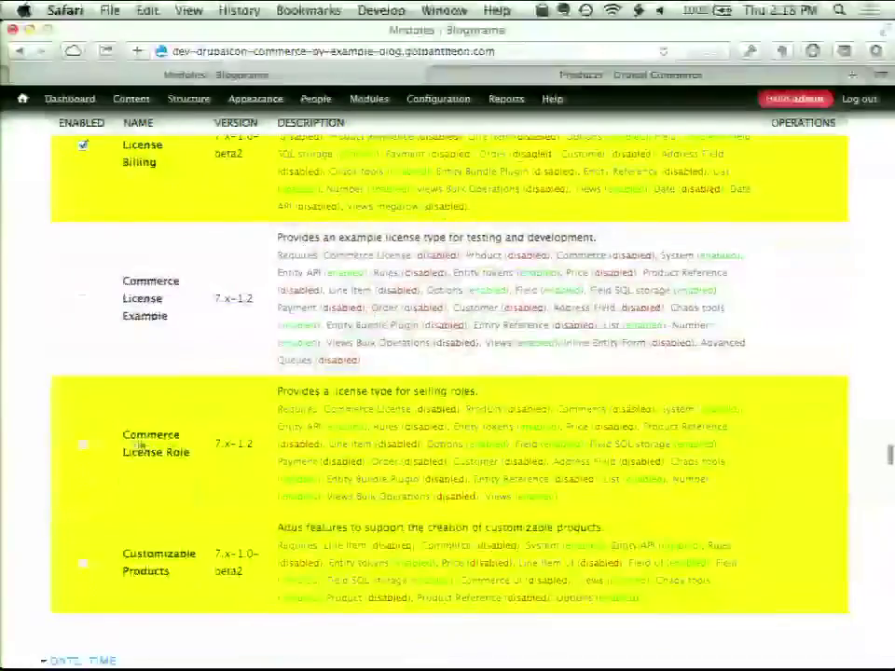
pyautogui.click(82, 445)
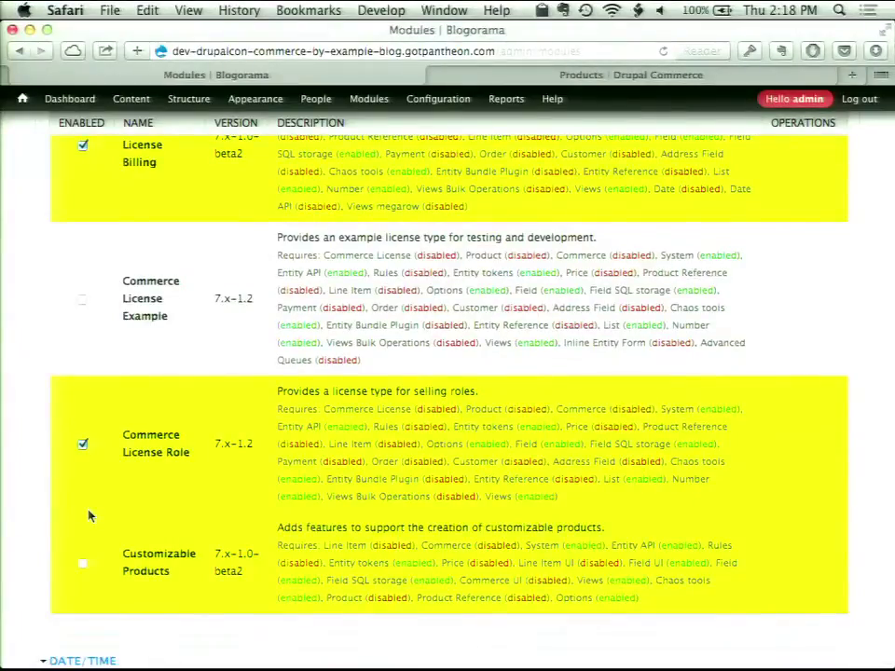
pyautogui.scroll(-2, 90, 522)
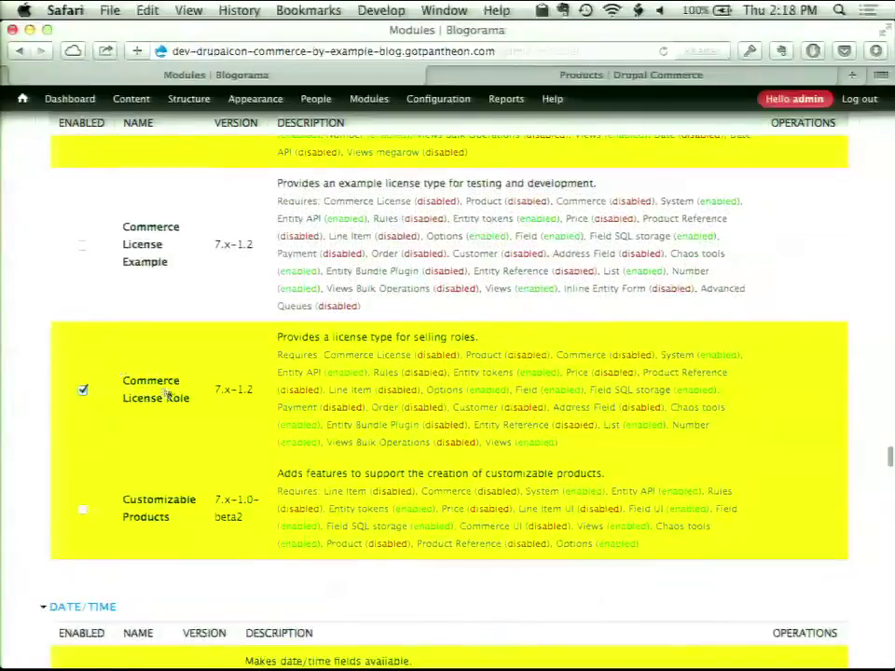
pyautogui.doubleClick(150, 382)
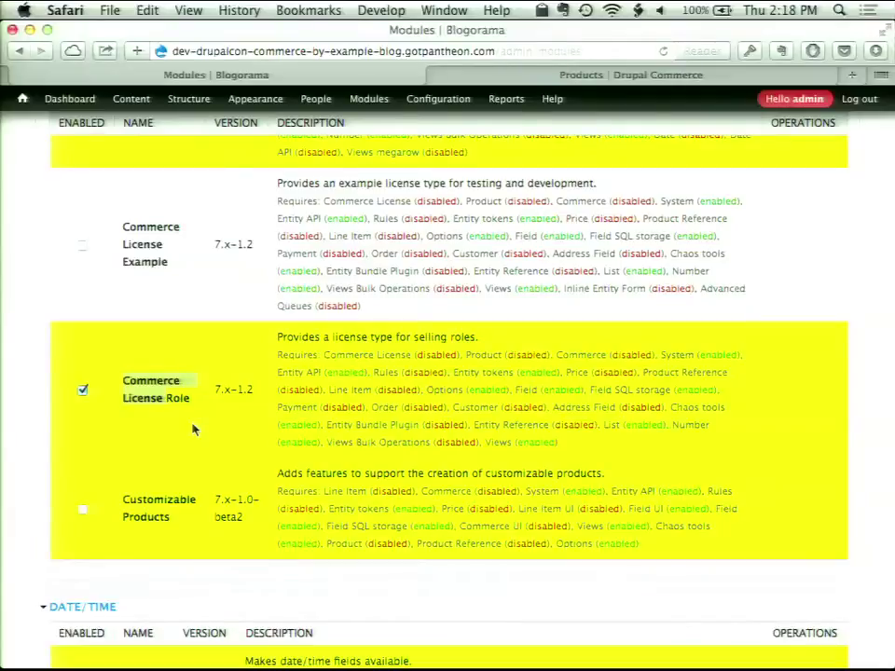
pyautogui.click(82, 509)
pyautogui.scroll(-5, 83, 511)
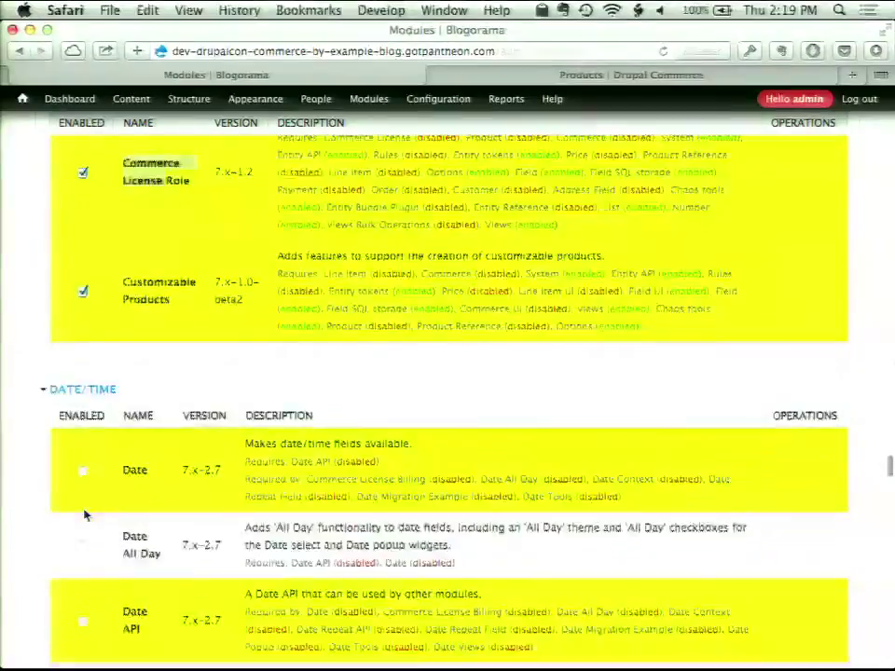
pyautogui.click(82, 471)
pyautogui.scroll(-2, 82, 475)
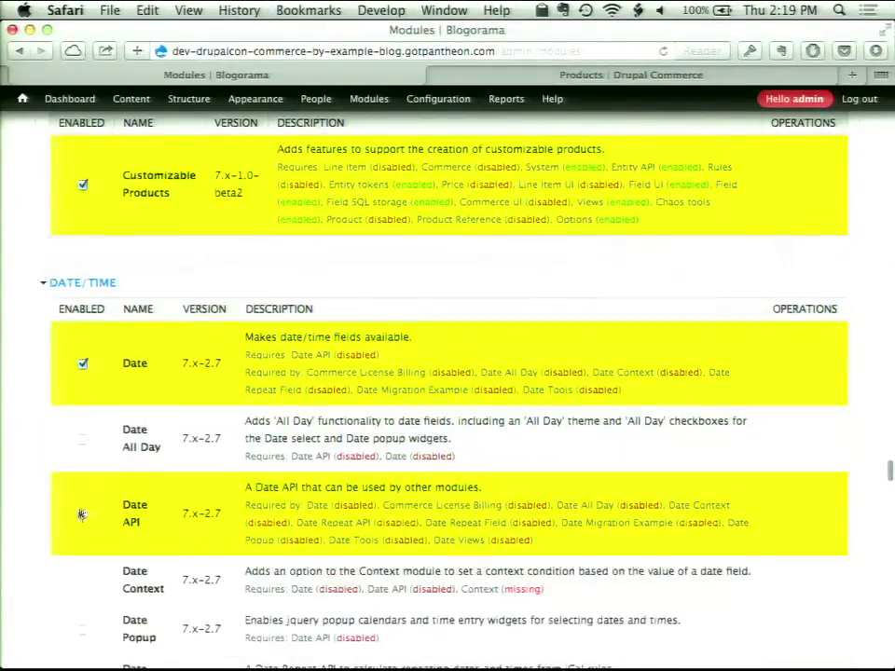
pyautogui.click(83, 516)
# Mark Entity Bundle Plugin, Address Field and Entity Reference for enabling
pyautogui.scroll(-4, 84, 520)
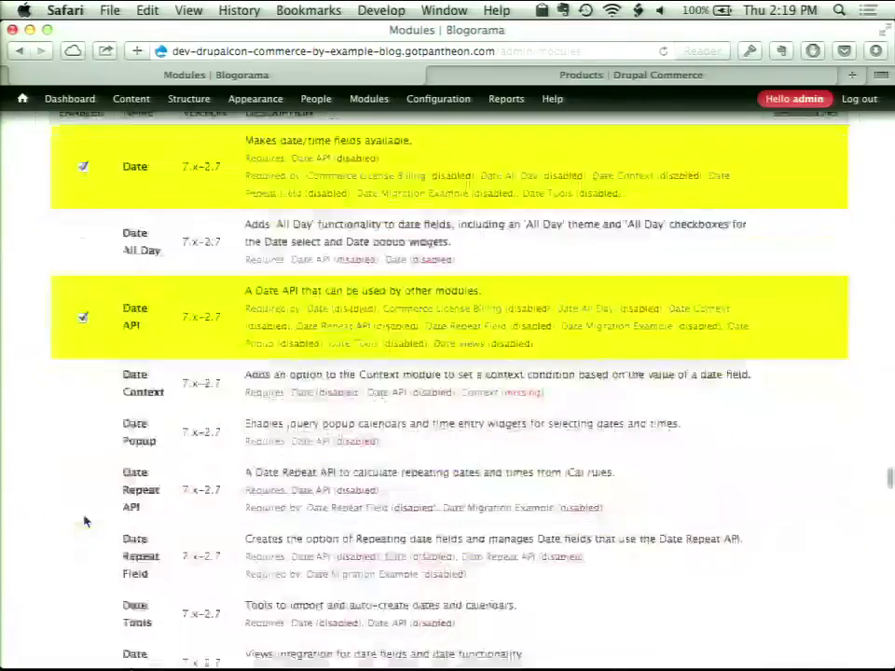
pyautogui.scroll(-10, 84, 522)
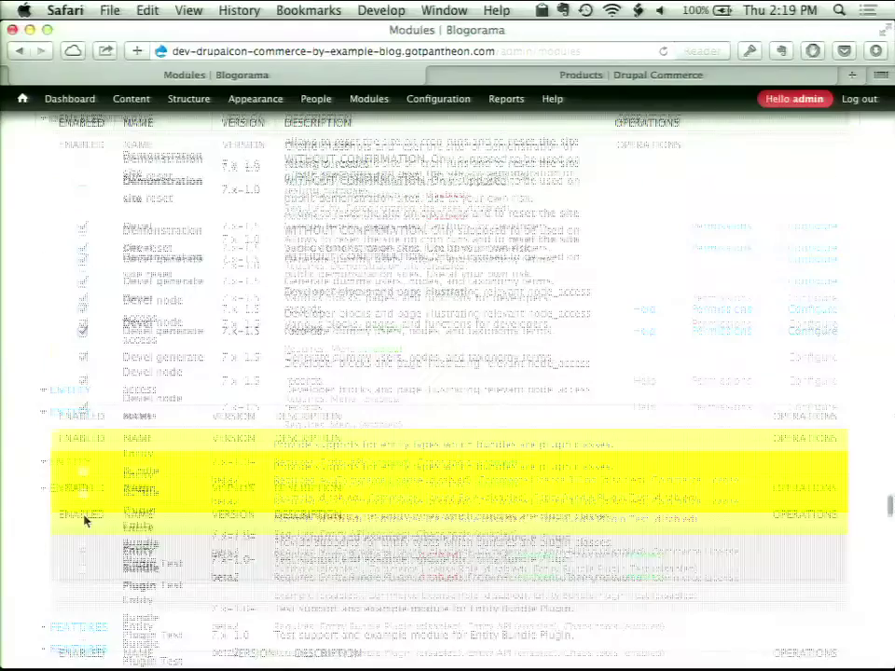
pyautogui.click(83, 341)
pyautogui.scroll(-10, 83, 343)
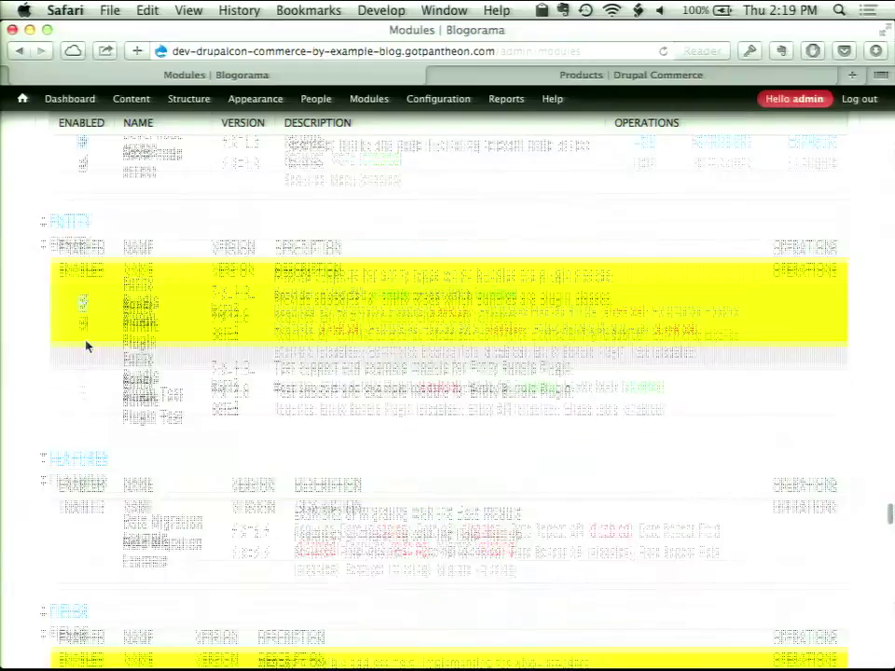
pyautogui.click(82, 263)
pyautogui.click(82, 374)
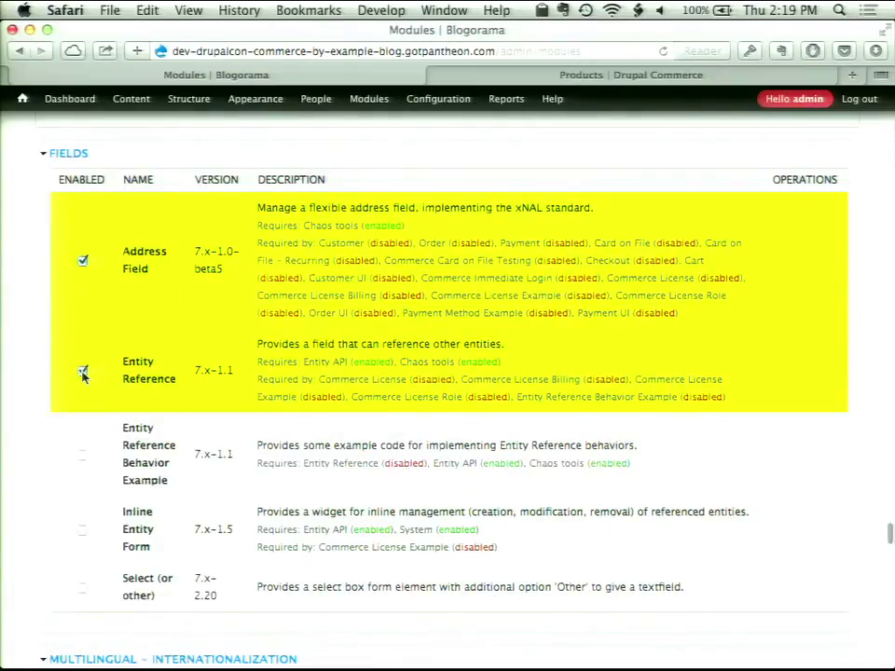
pyautogui.scroll(-5, 82, 375)
pyautogui.scroll(-5, 82, 363)
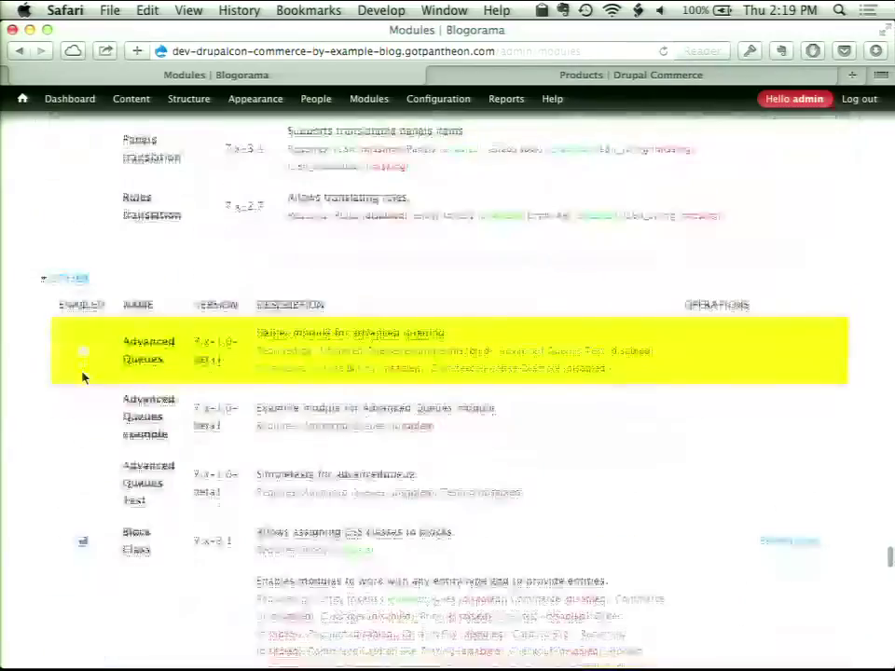
# Mark Advanced Queues and Rules for enabling
pyautogui.click(82, 355)
pyautogui.scroll(-3, 84, 357)
pyautogui.scroll(-15, 84, 357)
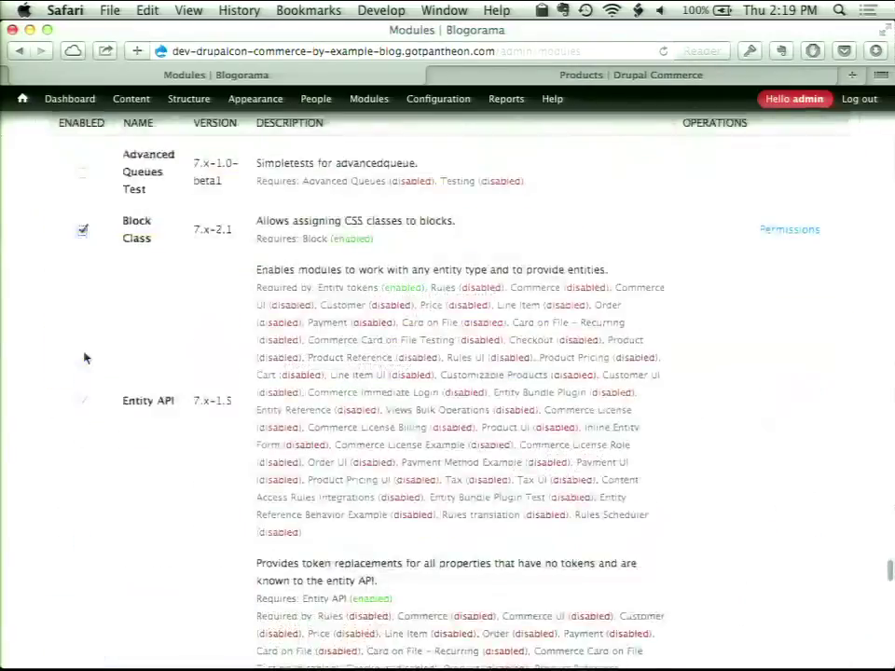
pyautogui.scroll(3, 83, 359)
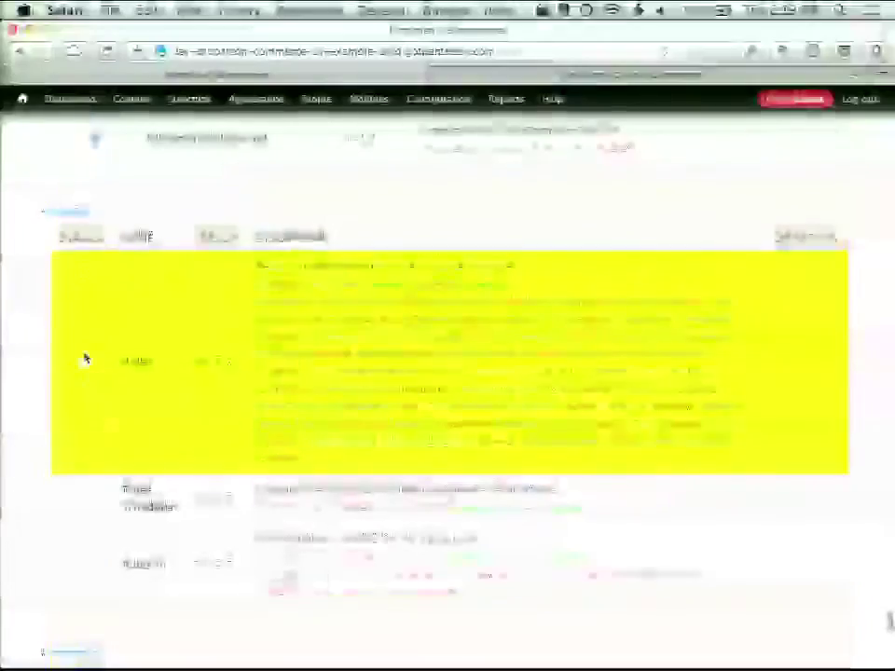
pyautogui.click(84, 363)
pyautogui.scroll(-5, 93, 387)
pyautogui.scroll(-1, 94, 396)
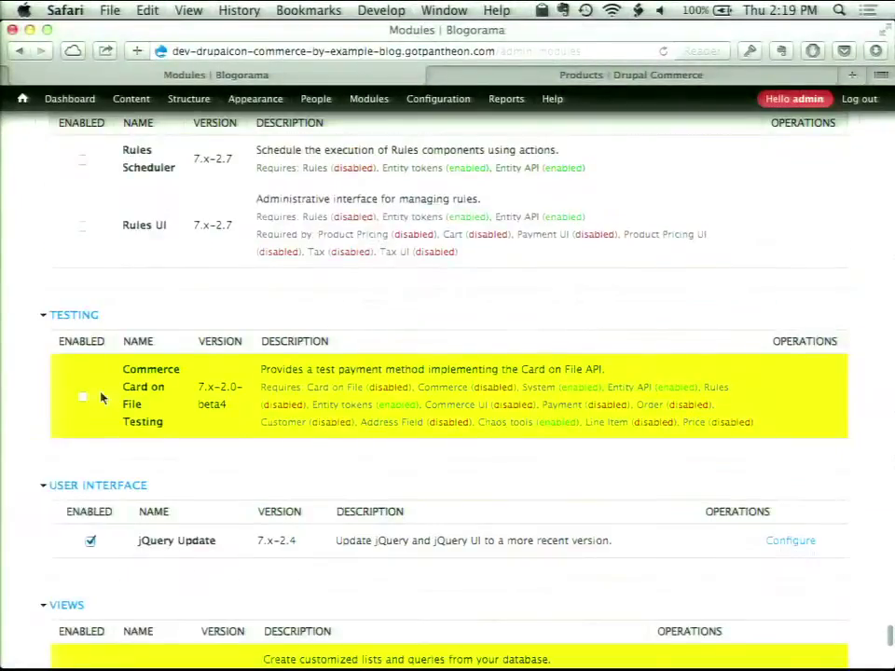
# Mark Commerce Card on File Testing, Views Bulk Operations and Views megarow for enabling
pyautogui.click(83, 397)
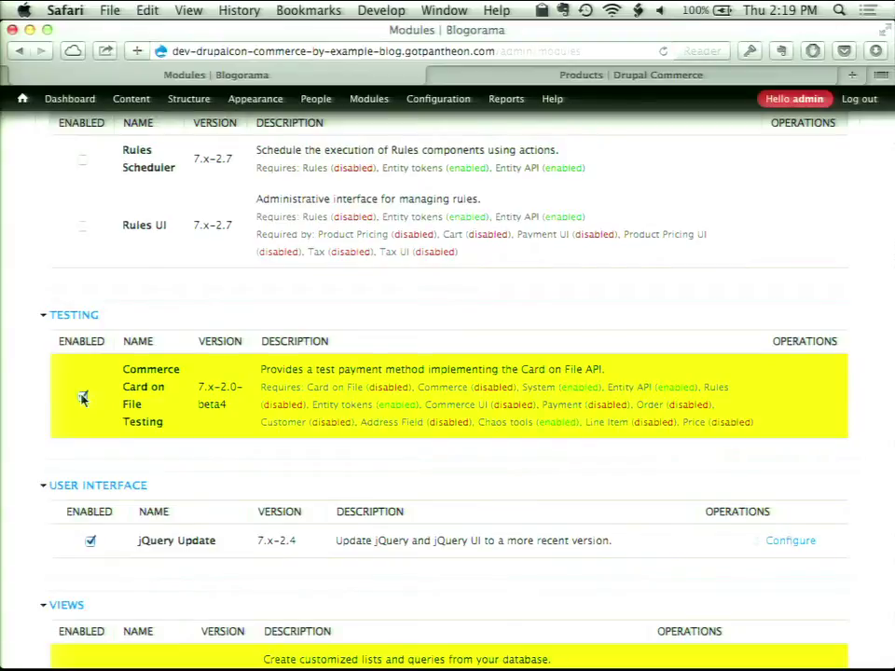
pyautogui.click(82, 395)
pyautogui.click(82, 394)
pyautogui.scroll(-3, 82, 394)
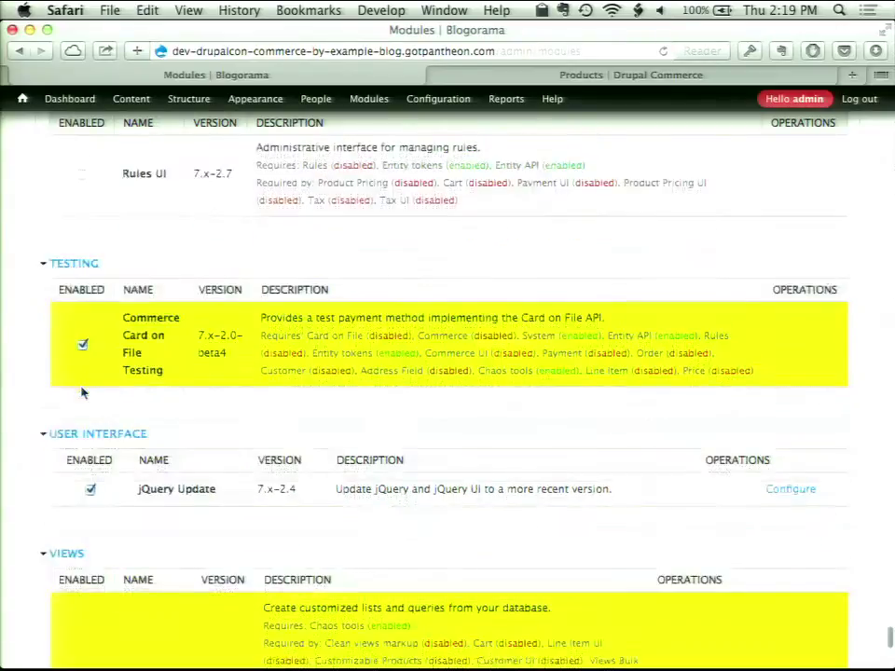
pyautogui.scroll(-2, 82, 391)
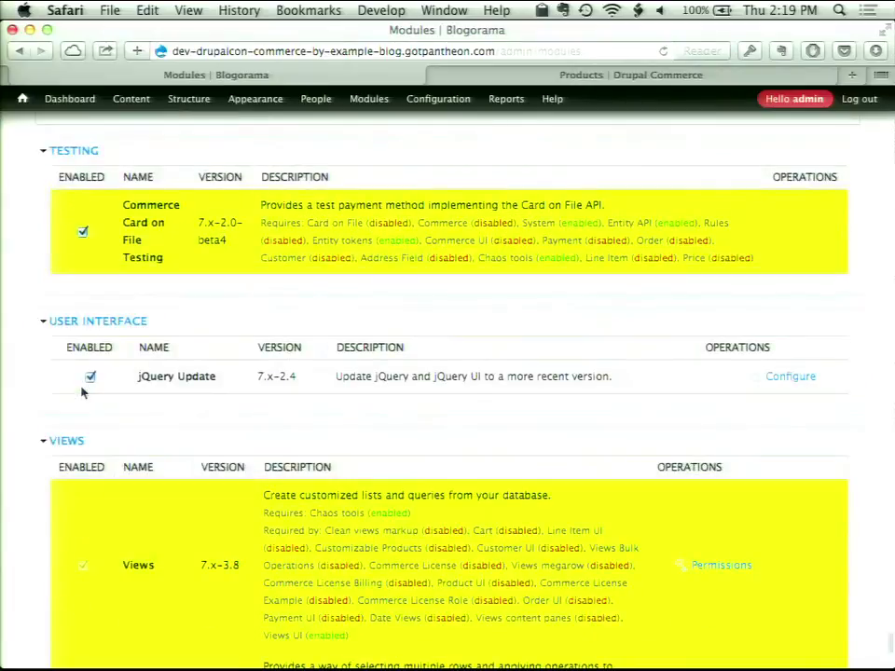
pyautogui.scroll(-4, 81, 393)
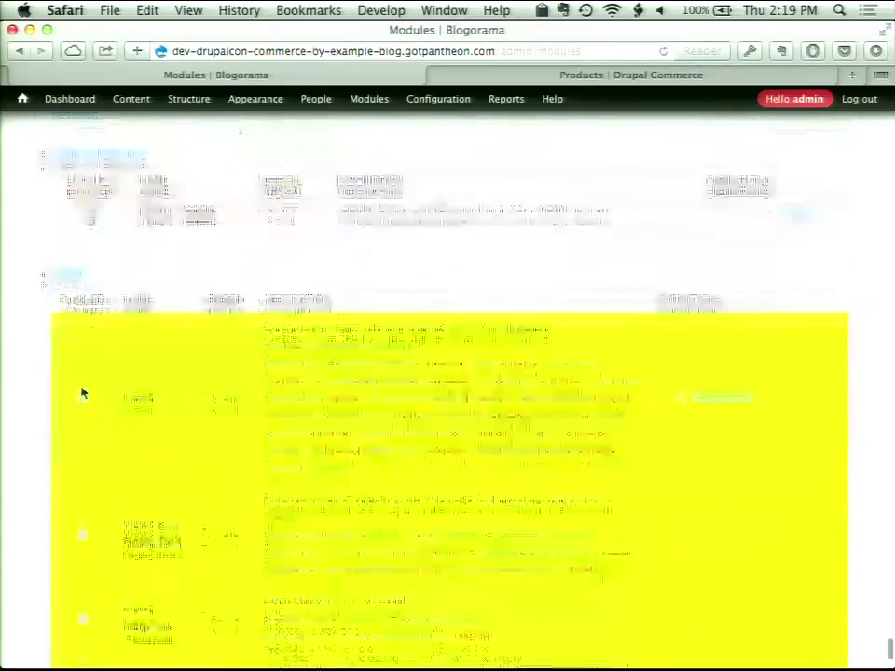
pyautogui.scroll(-1, 81, 393)
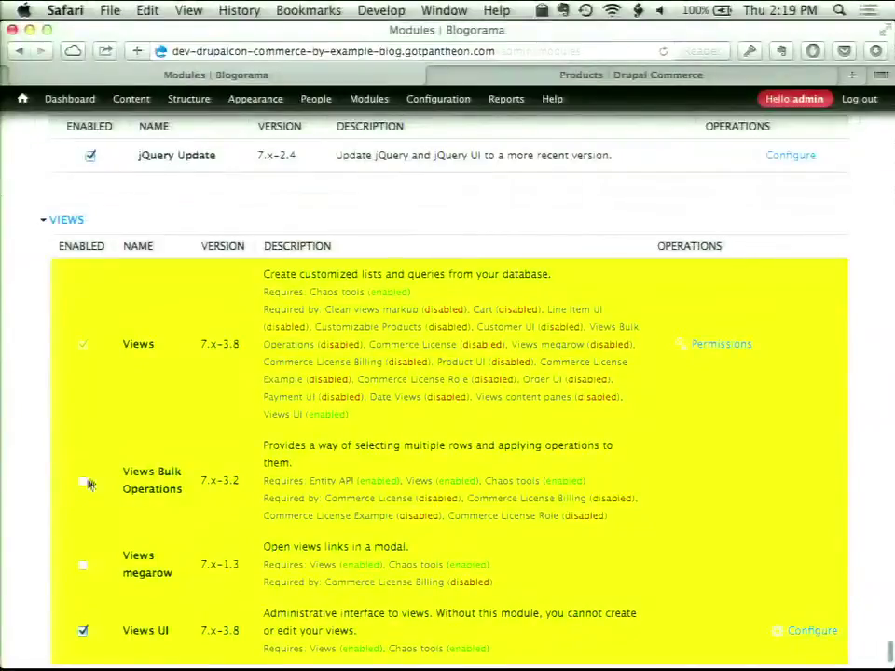
pyautogui.click(83, 482)
pyautogui.click(83, 565)
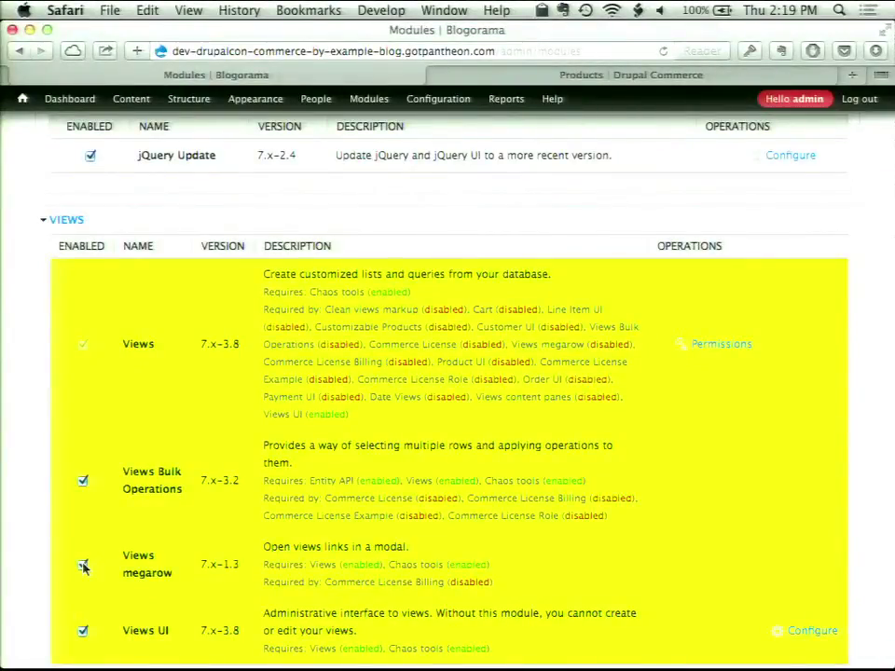
pyautogui.scroll(-3, 82, 567)
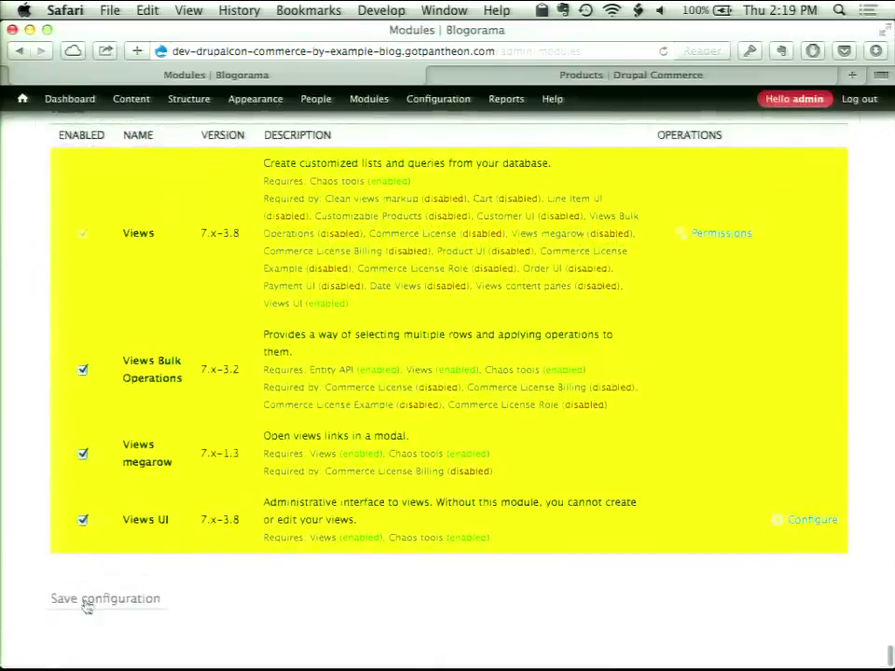
# Save the module configuration, accepting the required Rules UI and Payment dependencies
pyautogui.click(96, 601)
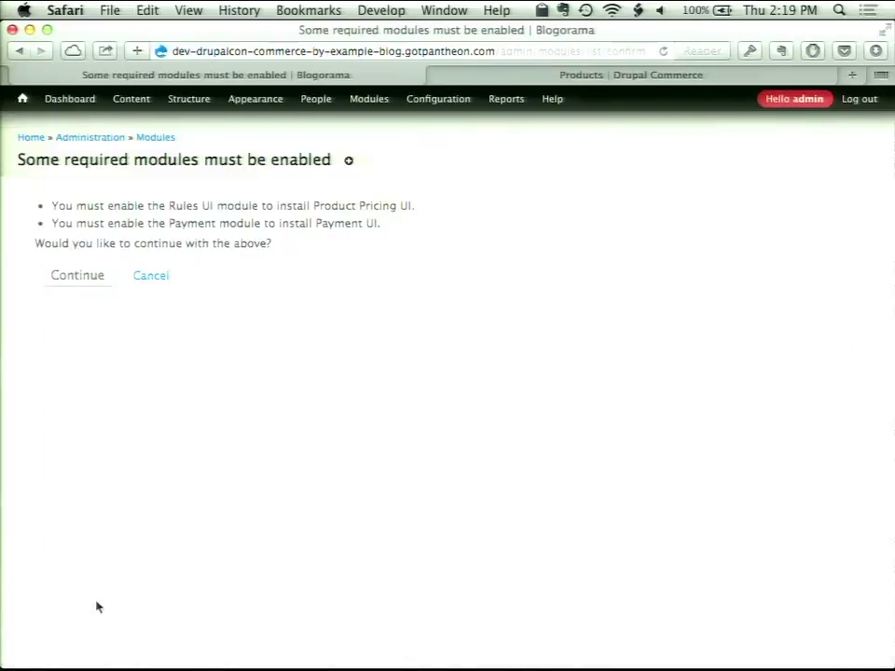
pyautogui.click(102, 279)
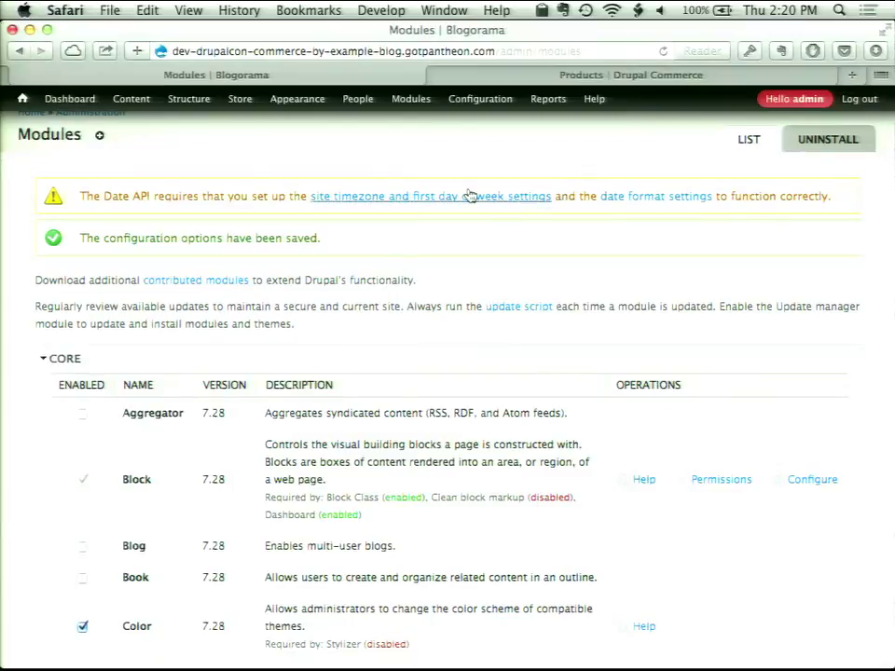
pyautogui.click(471, 197)
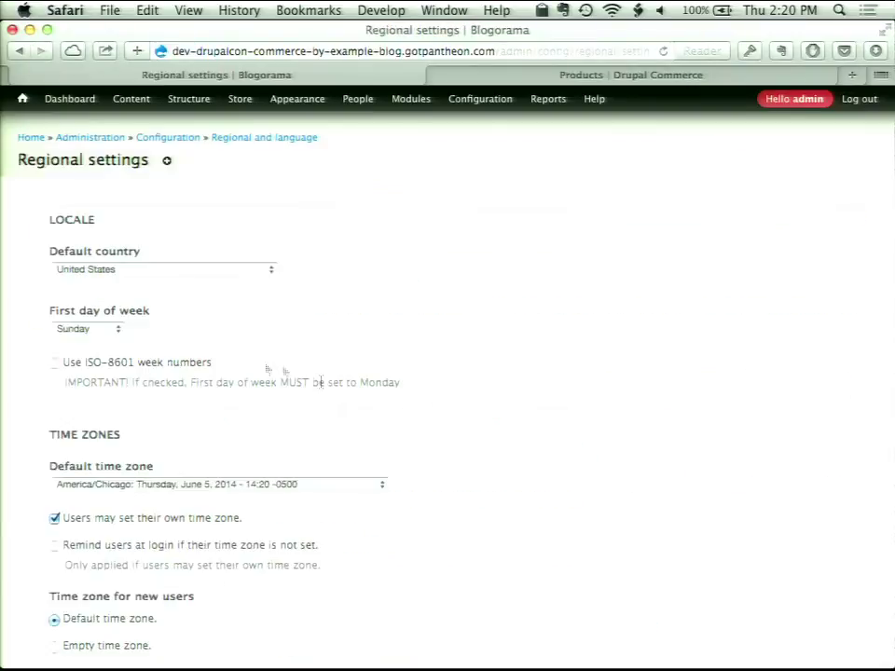
# Save Regional settings: country United States, week starting Sunday, time zone America/Chicago
pyautogui.scroll(-2, 219, 530)
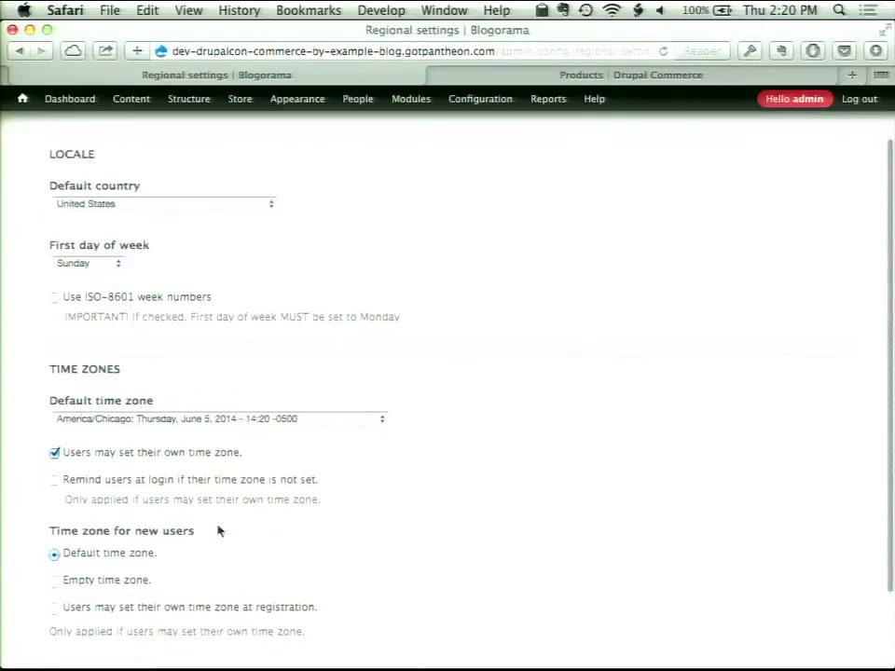
pyautogui.scroll(-3, 218, 529)
pyautogui.click(159, 595)
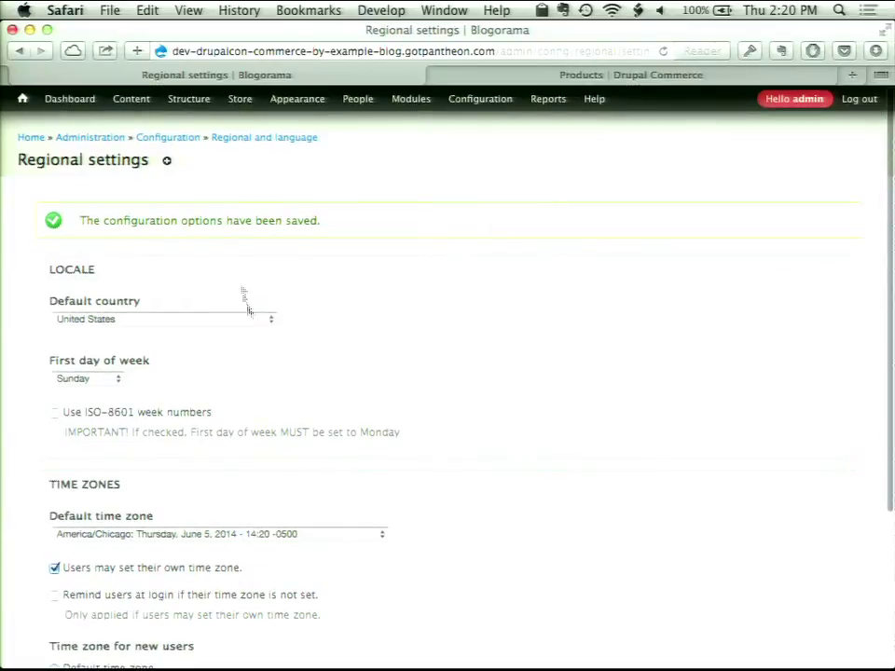
# Add and save content type 'Premium Article' described 'This is the article type you'll use to do premium content!'
pyautogui.moveTo(191, 109)
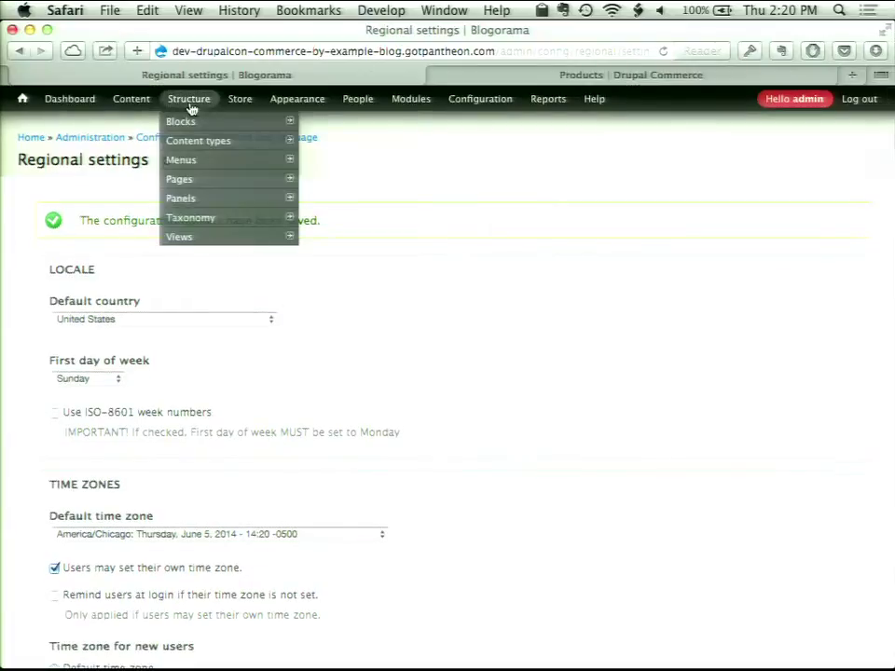
pyautogui.moveTo(160, 105)
pyautogui.moveTo(210, 141)
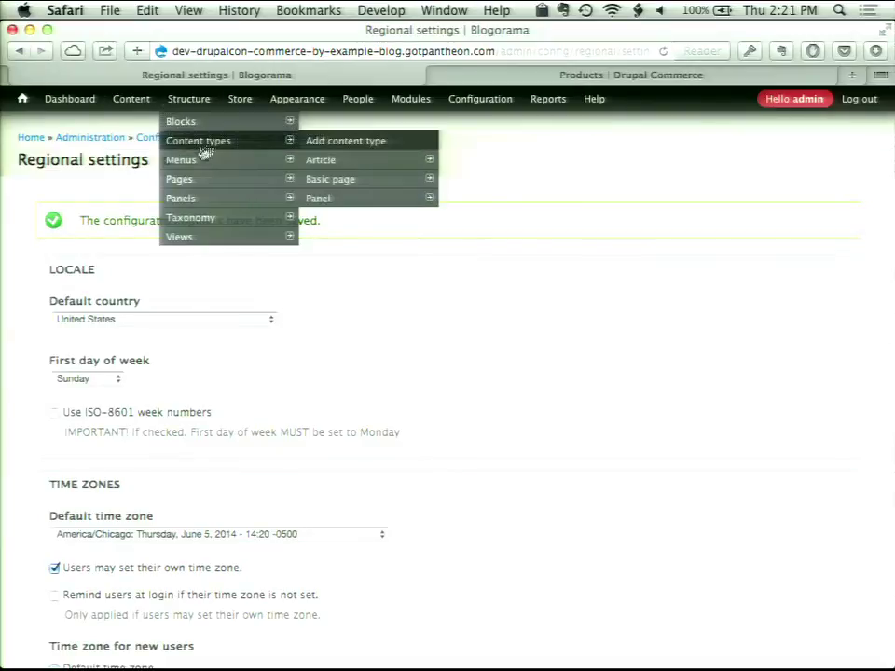
pyautogui.moveTo(303, 158)
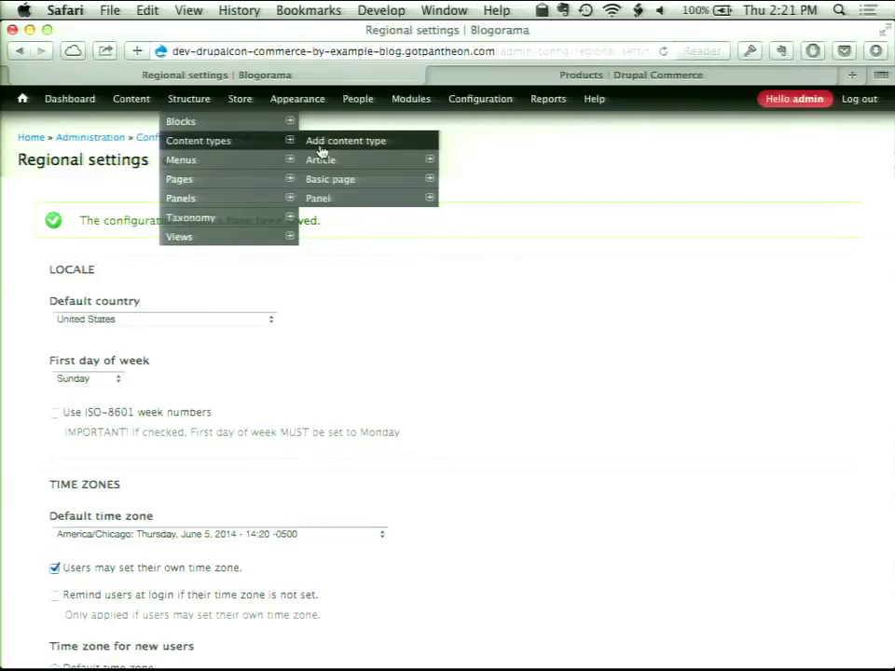
pyautogui.click(321, 149)
pyautogui.click(151, 261)
pyautogui.write('Premium Article')
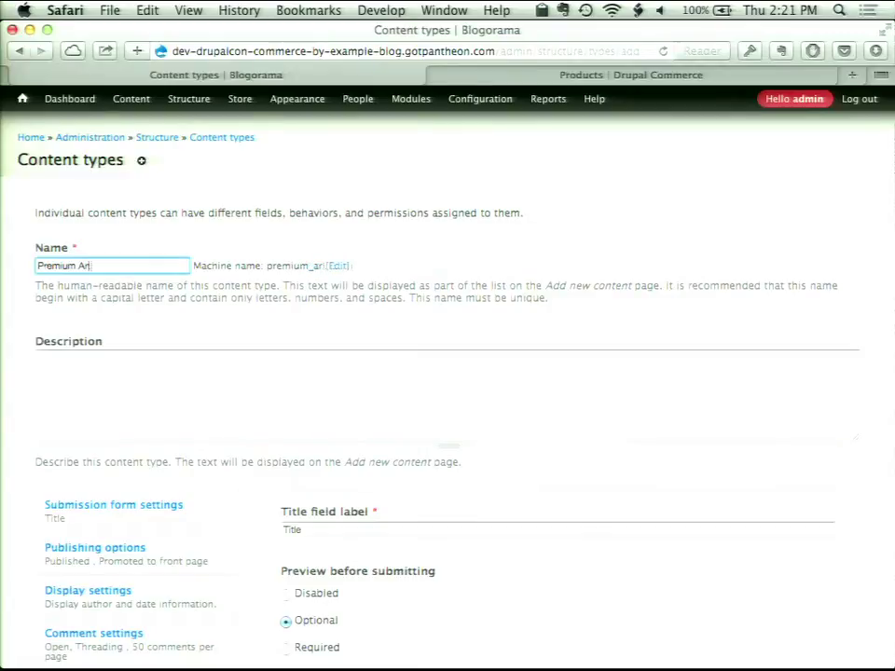
pyautogui.click(227, 393)
pyautogui.write('Thi')
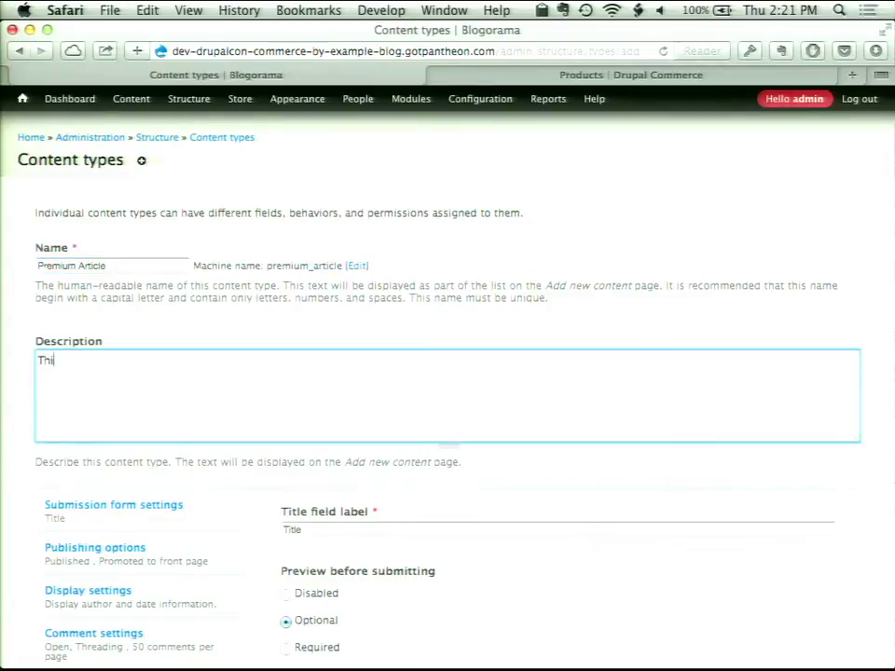
pyautogui.write('s is the article type you ll use to ')
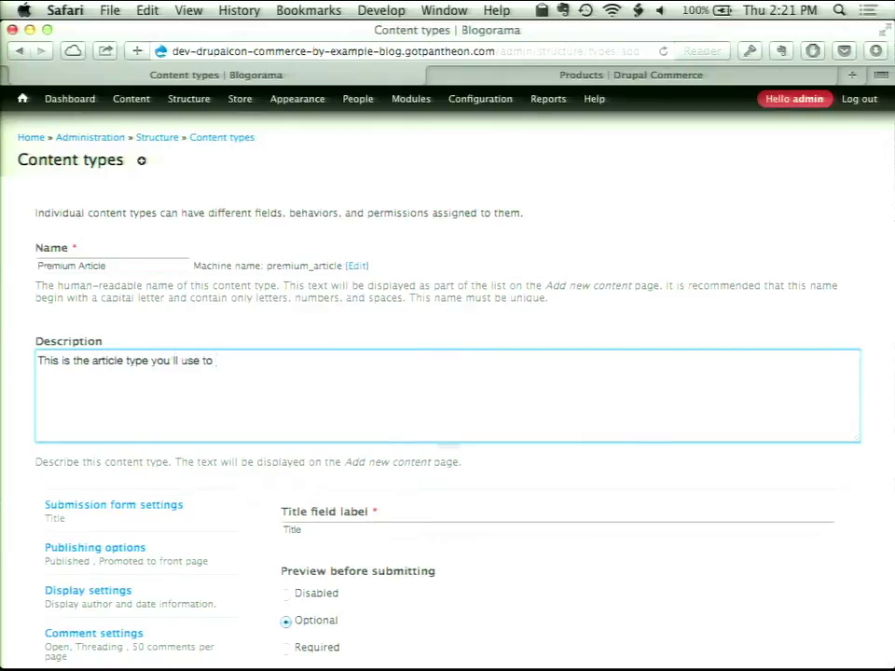
pyautogui.write('do premium content!')
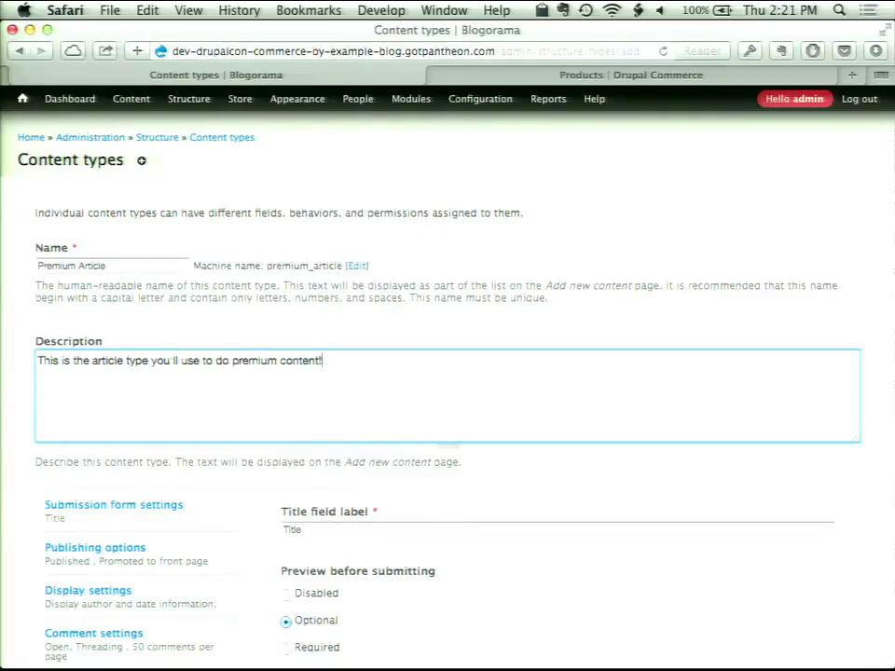
pyautogui.scroll(-3, 255, 522)
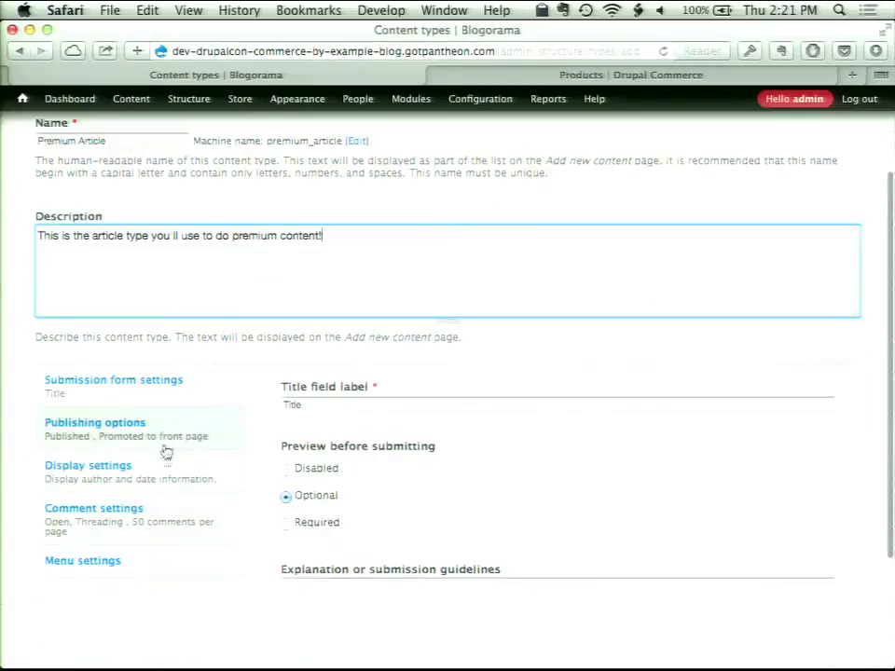
pyautogui.scroll(-4, 171, 479)
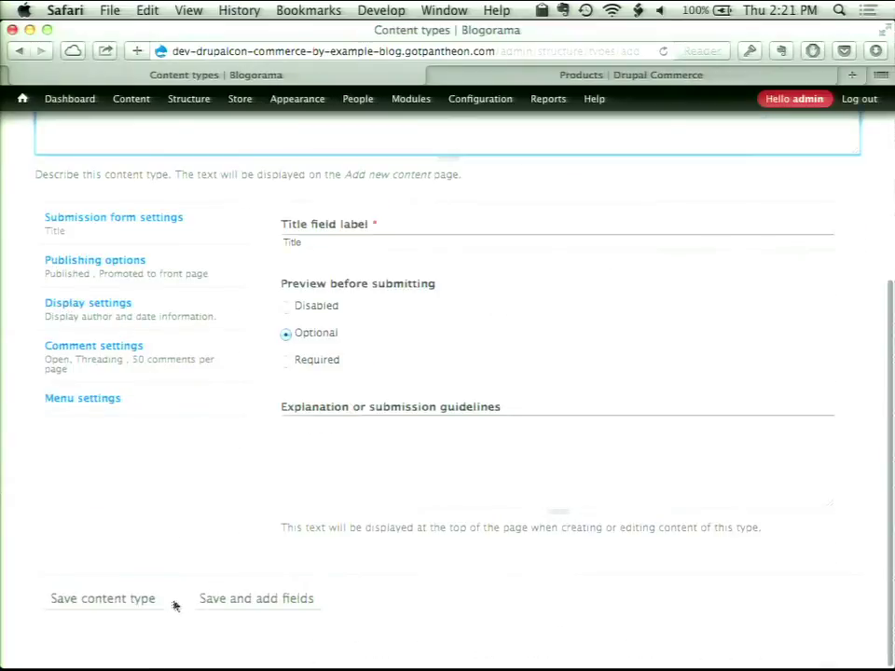
pyautogui.click(155, 604)
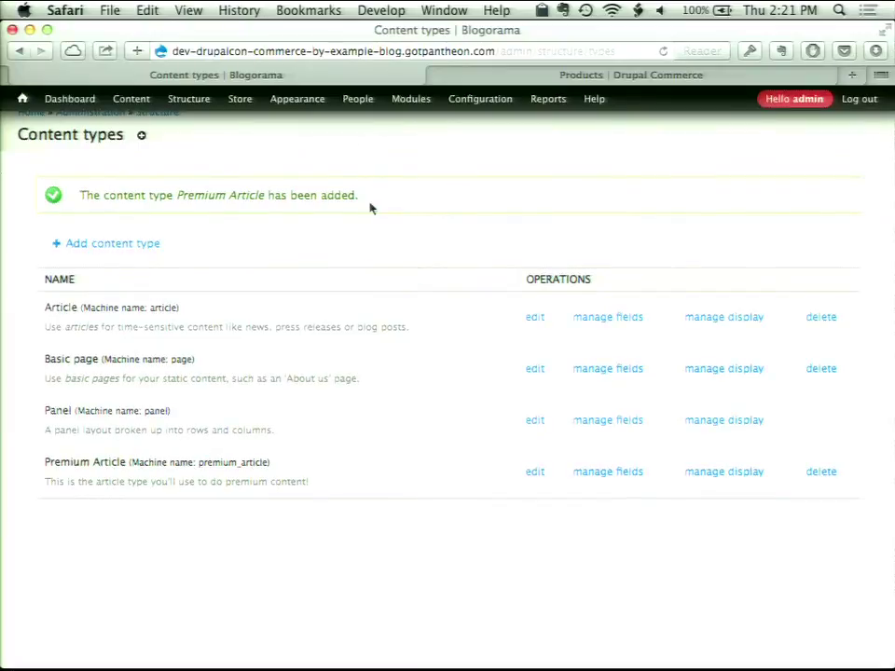
# Add a user role named 'subscriber' from the Roles list
pyautogui.moveTo(363, 101)
pyautogui.moveTo(389, 144)
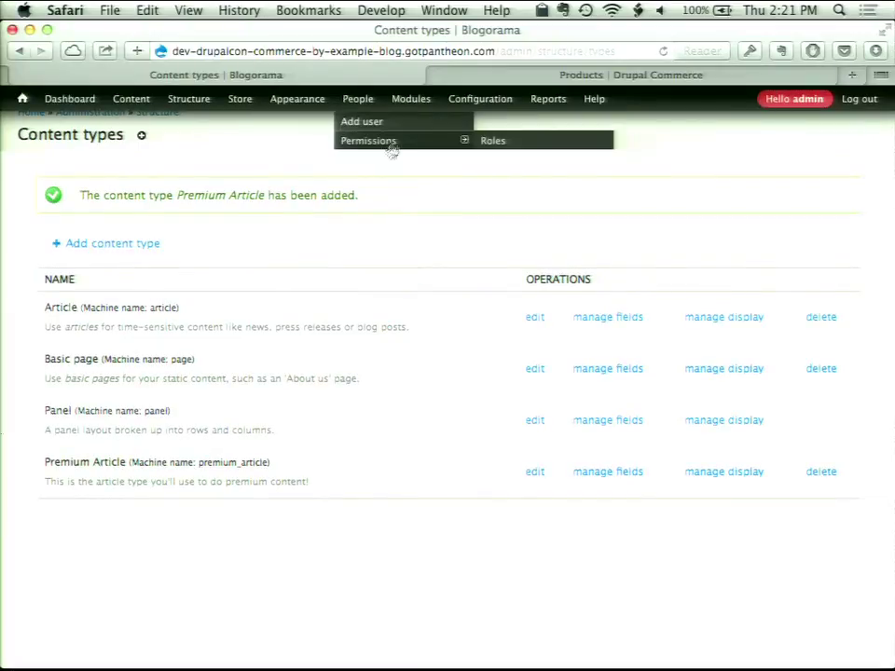
pyautogui.click(515, 141)
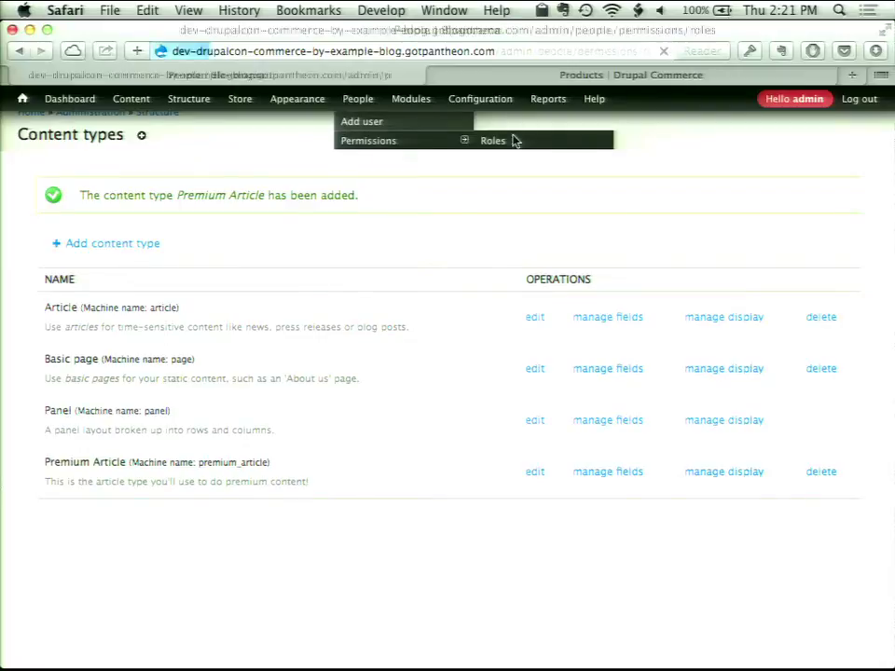
pyautogui.click(180, 521)
pyautogui.write('sub')
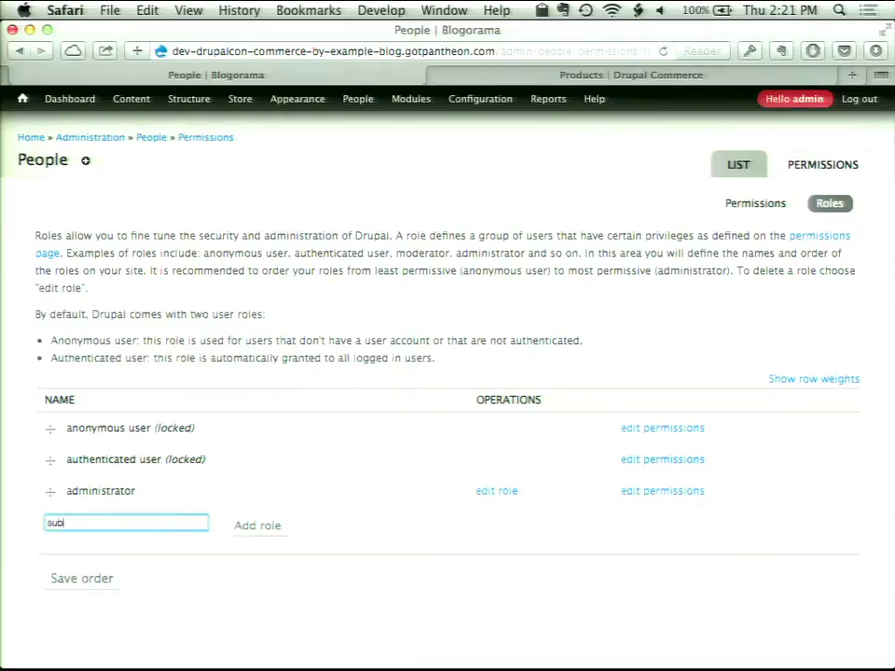
pyautogui.write('scriber ro')
pyautogui.press('BackSpace')
pyautogui.press('BackSpace')
pyautogui.press('BackSpace')
pyautogui.click(270, 526)
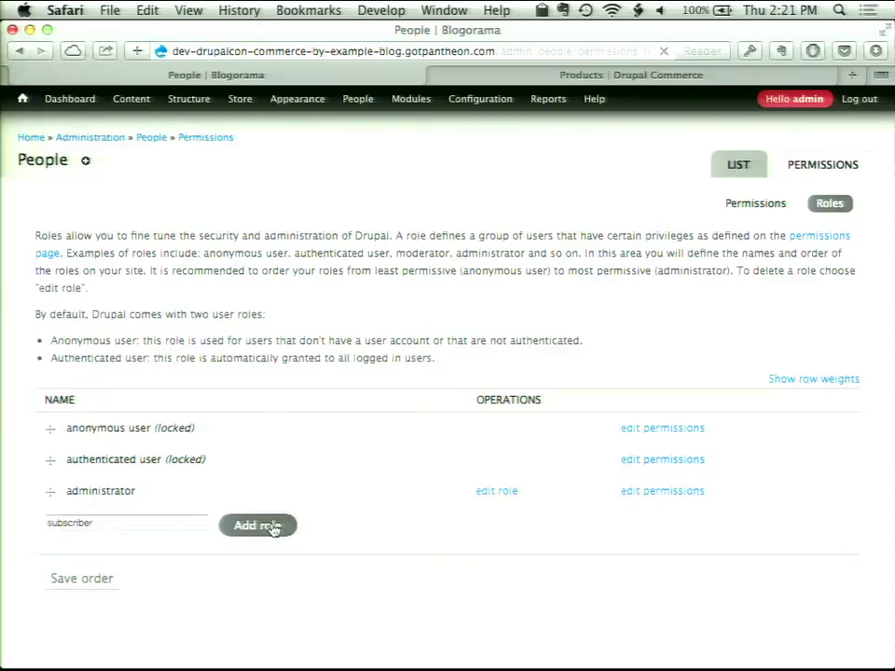
pyautogui.scroll(-2, 260, 526)
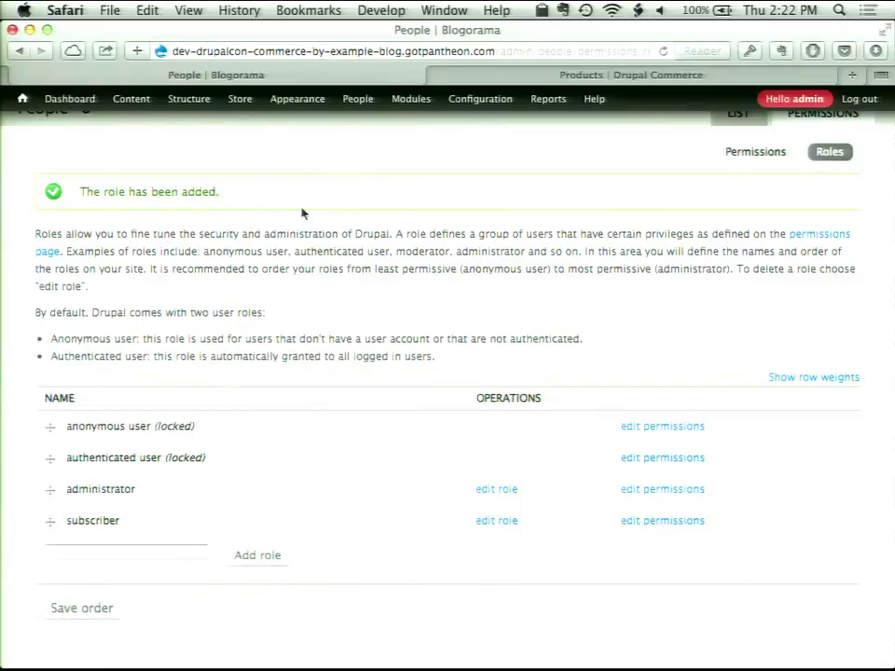
pyautogui.moveTo(476, 100)
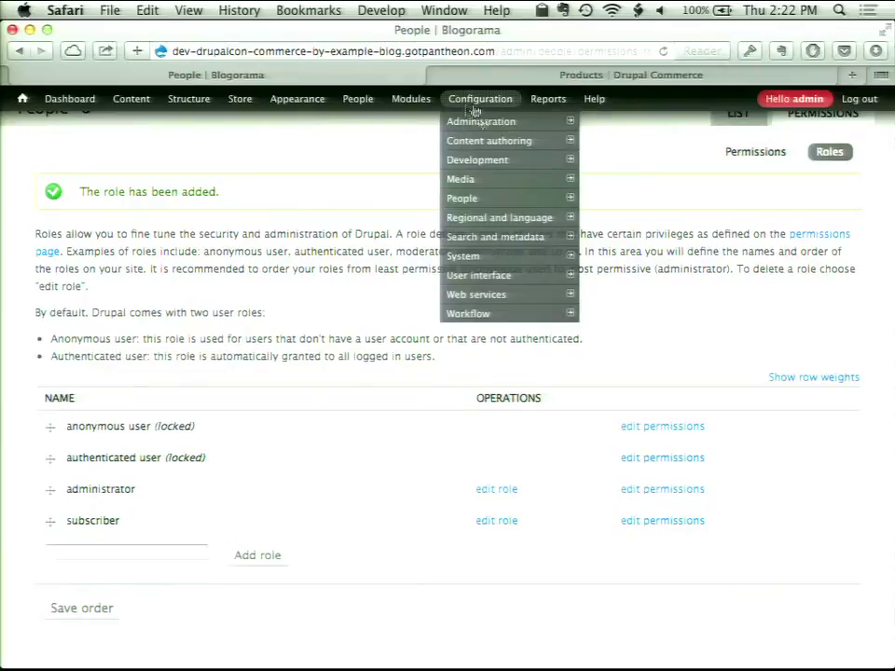
# Enable Article and Premium Article in Node view permissions and save the configuration
pyautogui.moveTo(522, 140)
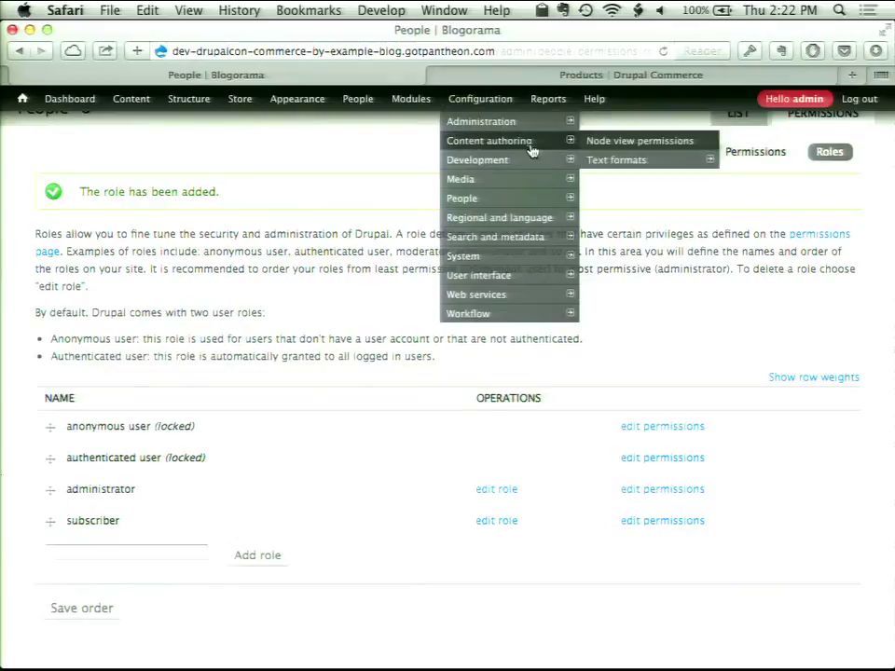
pyautogui.click(601, 146)
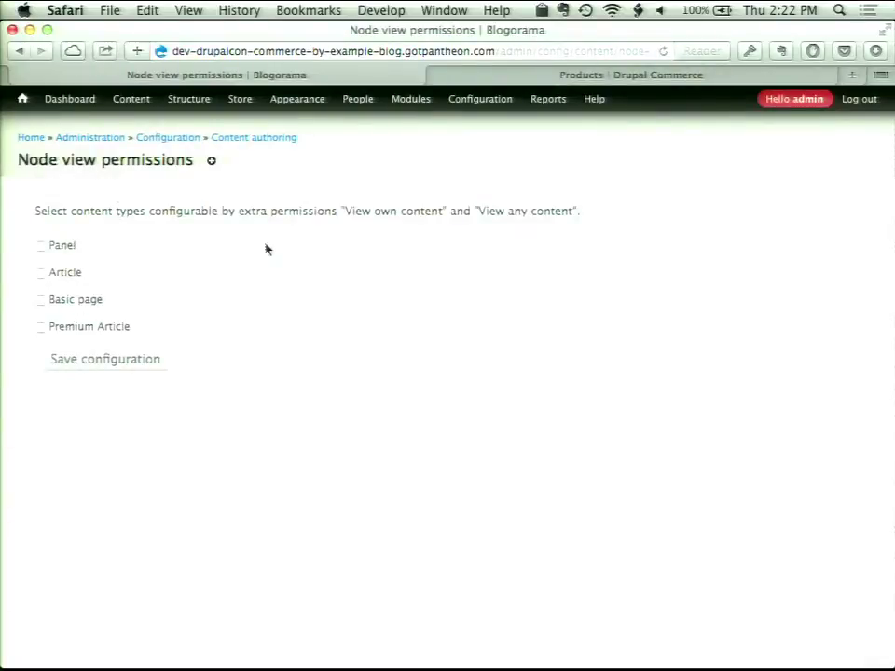
pyautogui.doubleClick(84, 299)
pyautogui.click(66, 278)
pyautogui.click(75, 328)
pyautogui.click(126, 363)
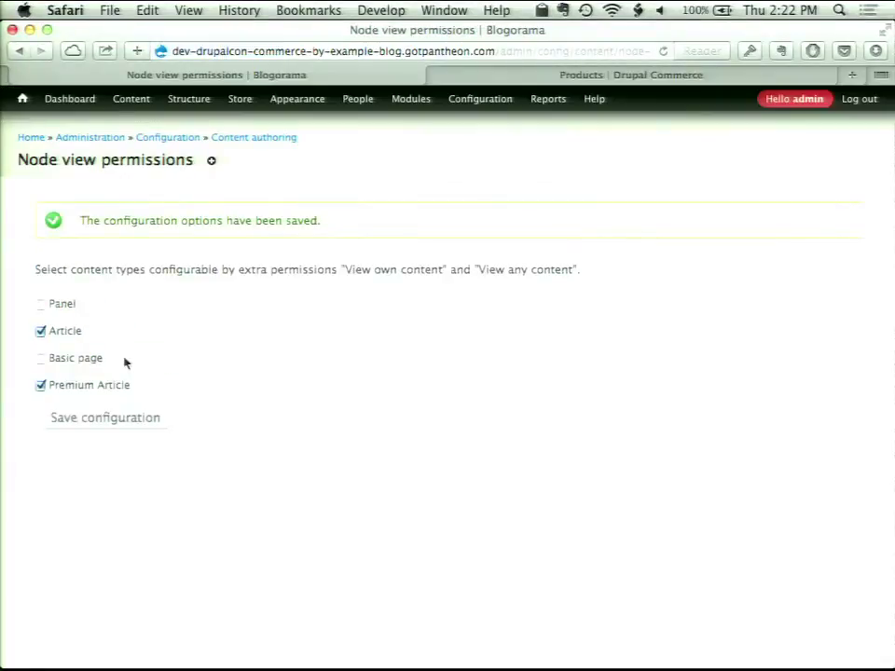
# Grant the Access checkout permission to anonymous and authenticated users
pyautogui.moveTo(349, 106)
pyautogui.moveTo(366, 142)
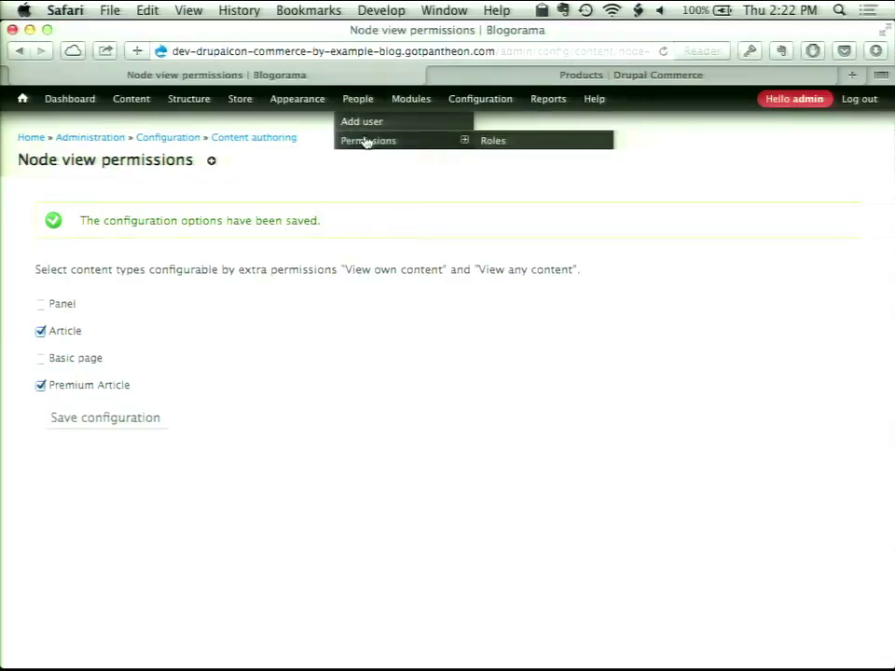
pyautogui.click(354, 100)
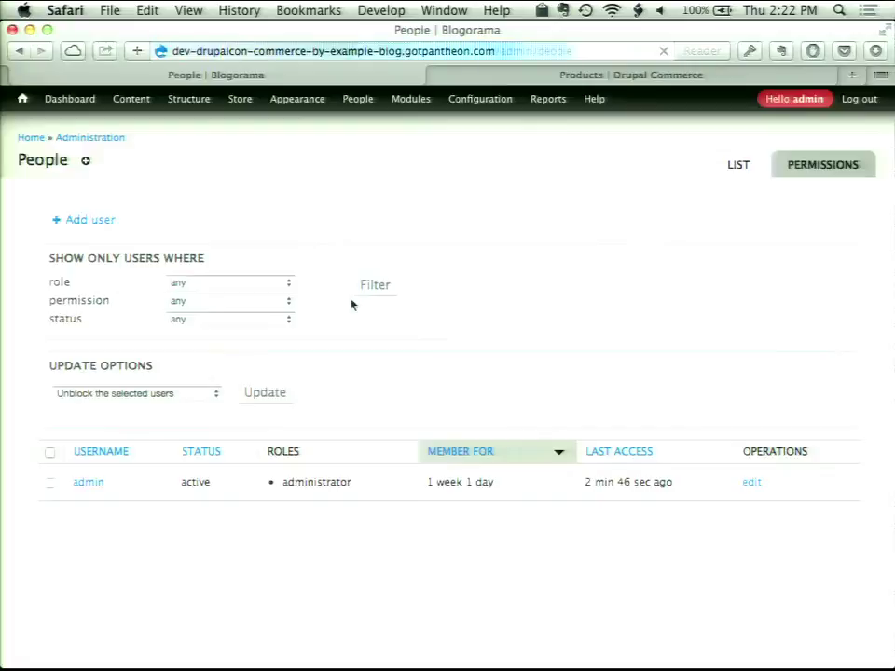
pyautogui.click(848, 165)
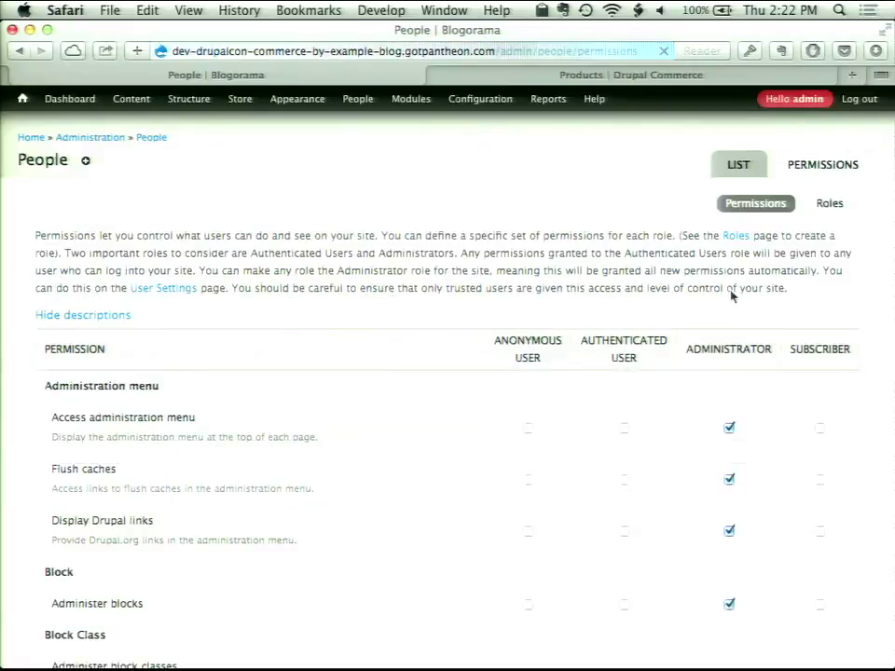
pyautogui.scroll(-6, 732, 297)
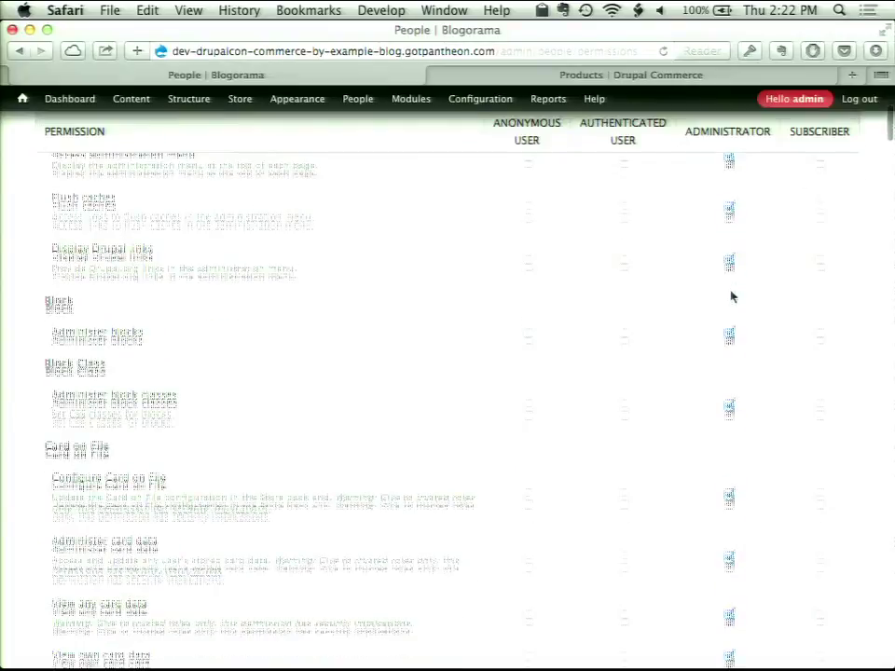
pyautogui.scroll(-1, 731, 296)
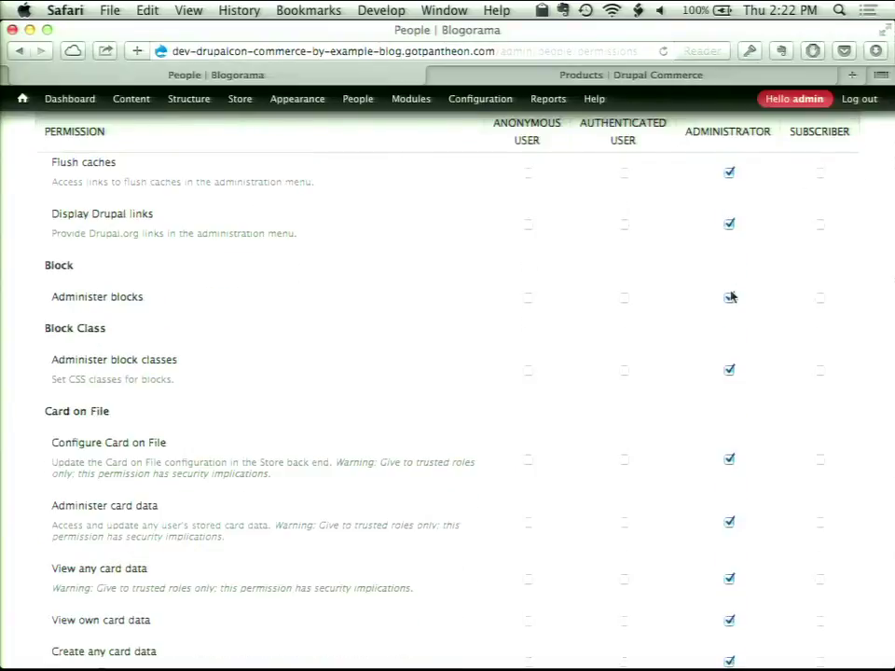
pyautogui.scroll(-2, 732, 296)
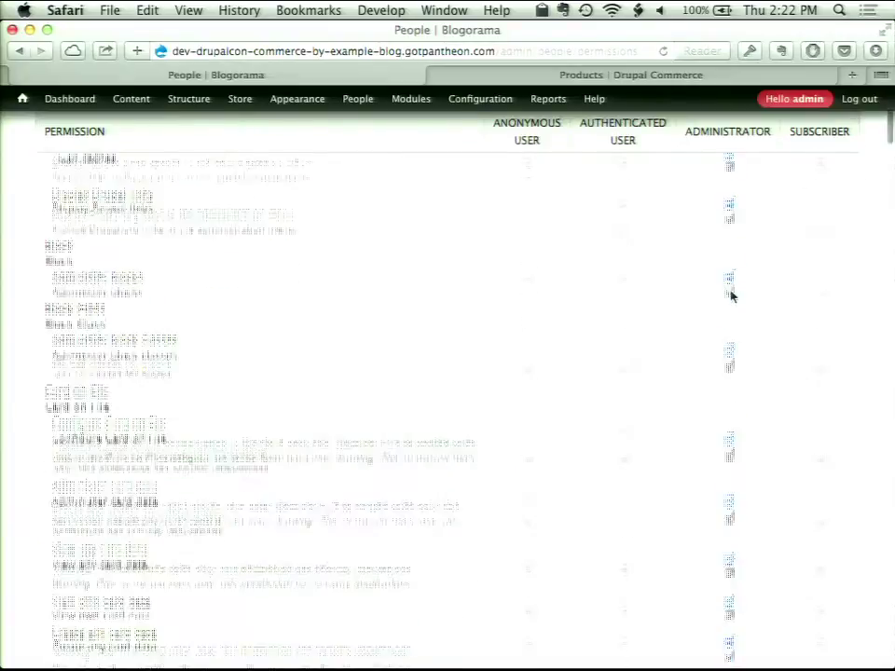
pyautogui.scroll(-2, 732, 297)
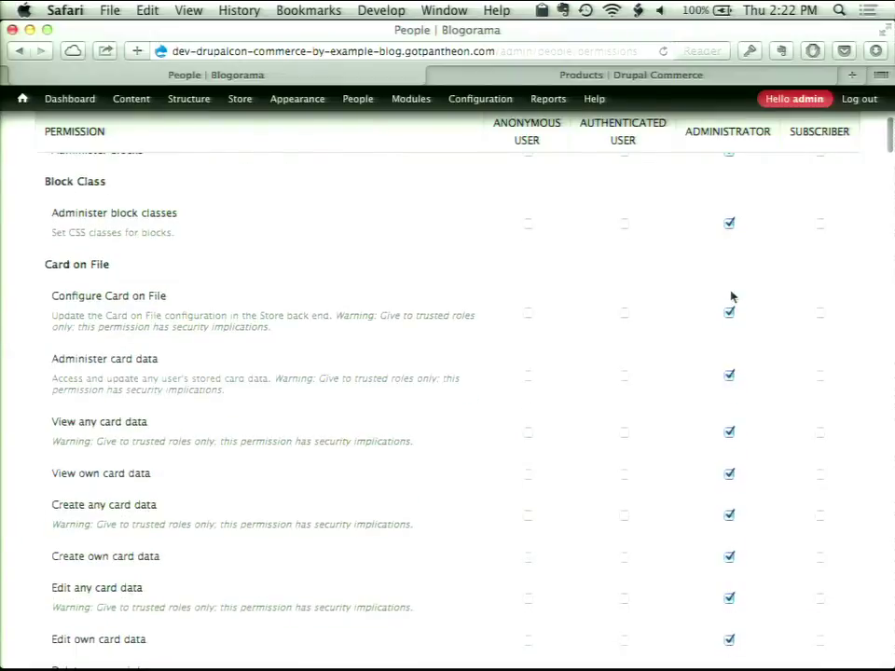
pyautogui.scroll(-10, 732, 296)
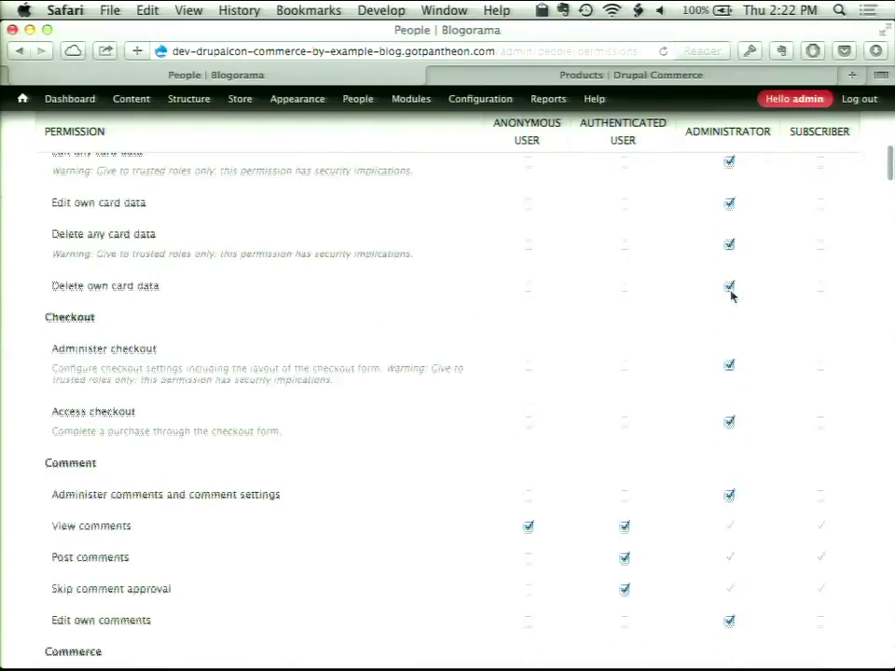
pyautogui.click(527, 420)
pyautogui.click(624, 420)
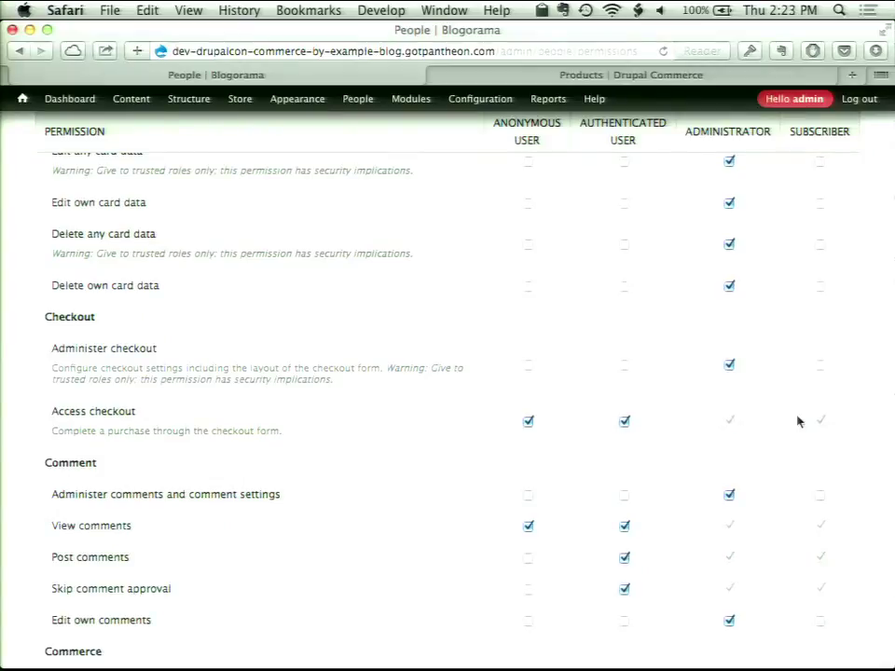
# Scroll through the remaining role permissions on the Permissions page
pyautogui.scroll(-1, 797, 422)
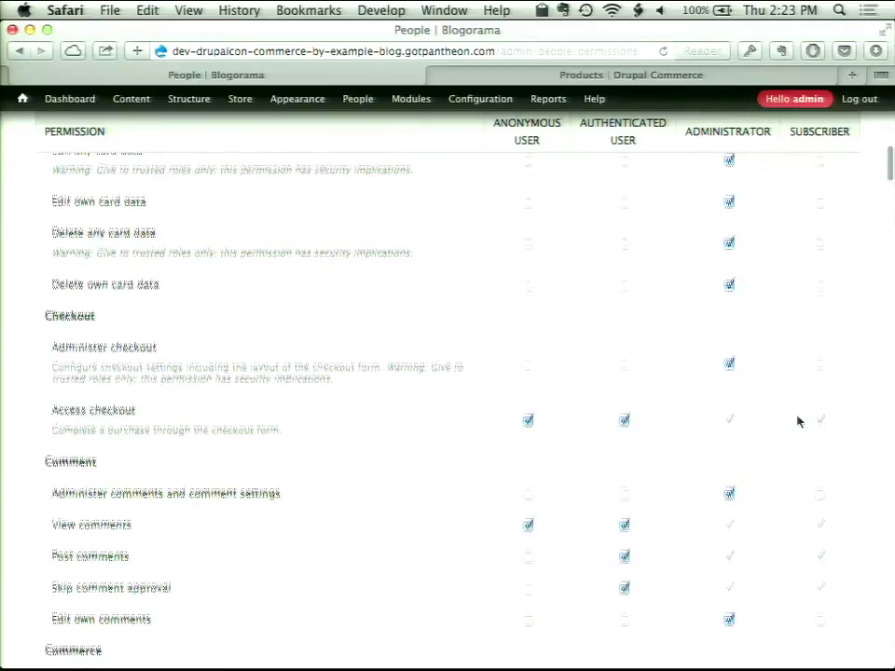
pyautogui.scroll(-2, 796, 422)
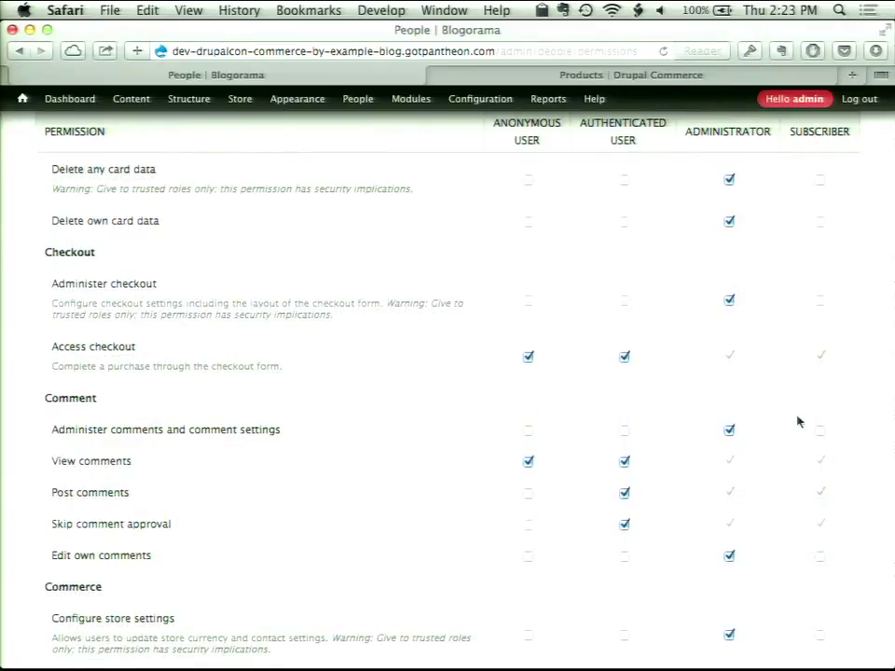
pyautogui.scroll(-1, 797, 421)
pyautogui.scroll(-10, 797, 421)
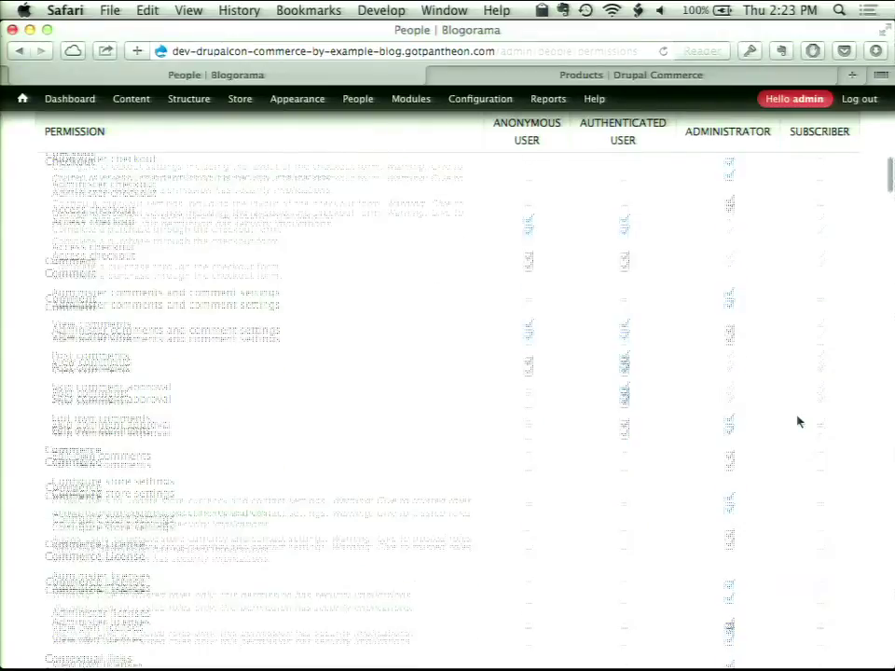
pyautogui.scroll(-3, 797, 421)
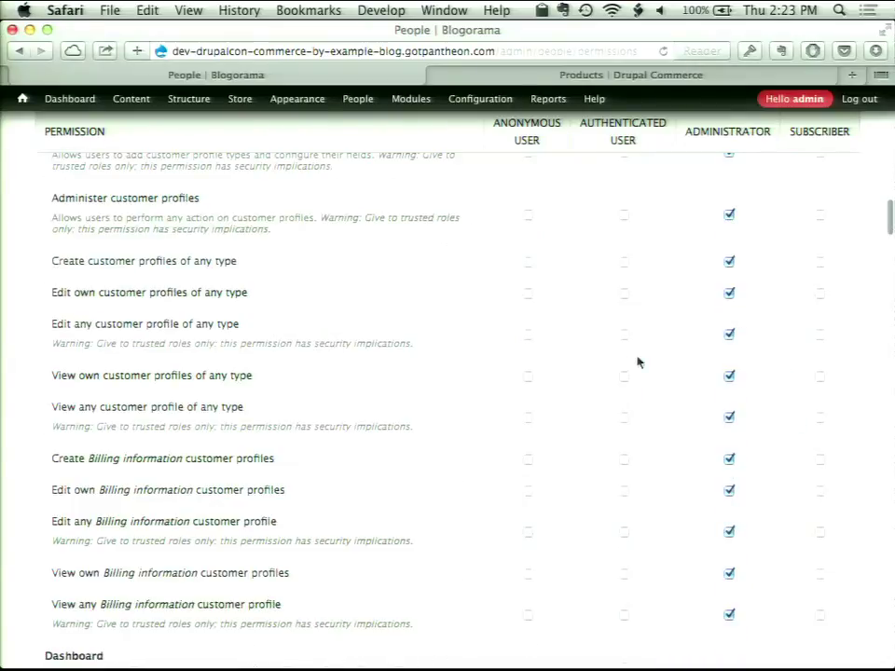
pyautogui.scroll(2, 638, 363)
pyautogui.scroll(-6, 637, 363)
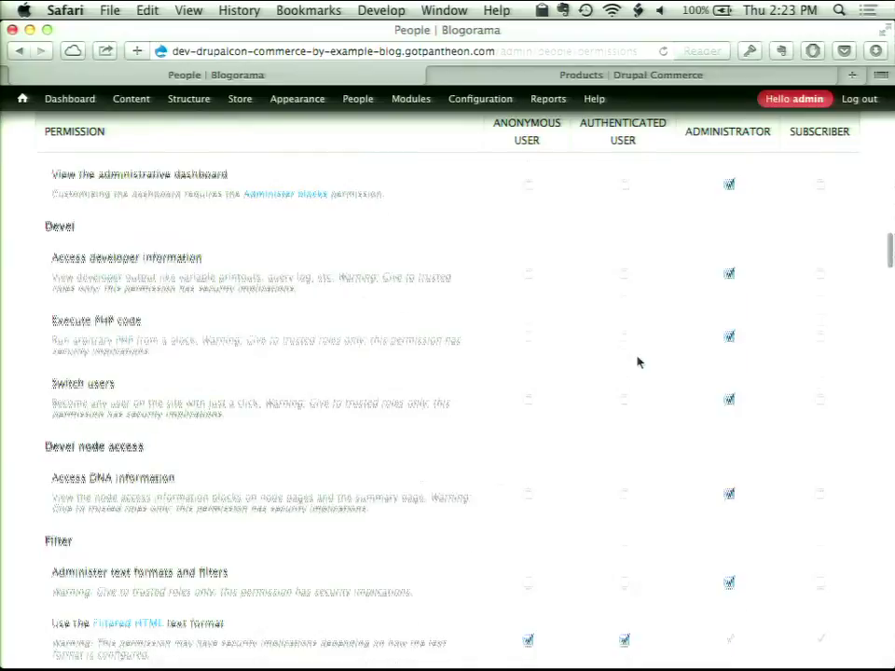
pyautogui.scroll(-5, 639, 359)
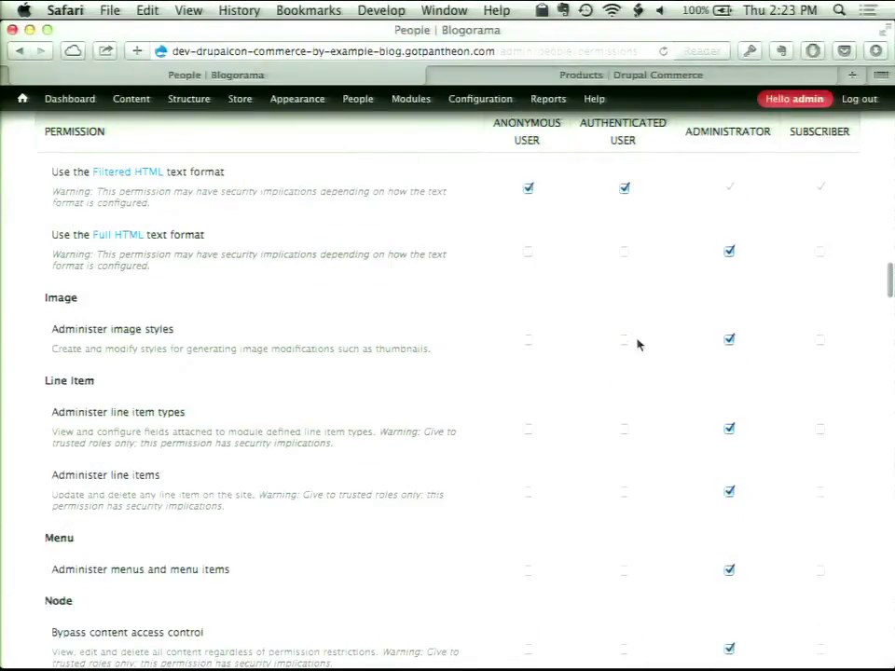
pyautogui.scroll(10, 637, 345)
pyautogui.scroll(5, 637, 345)
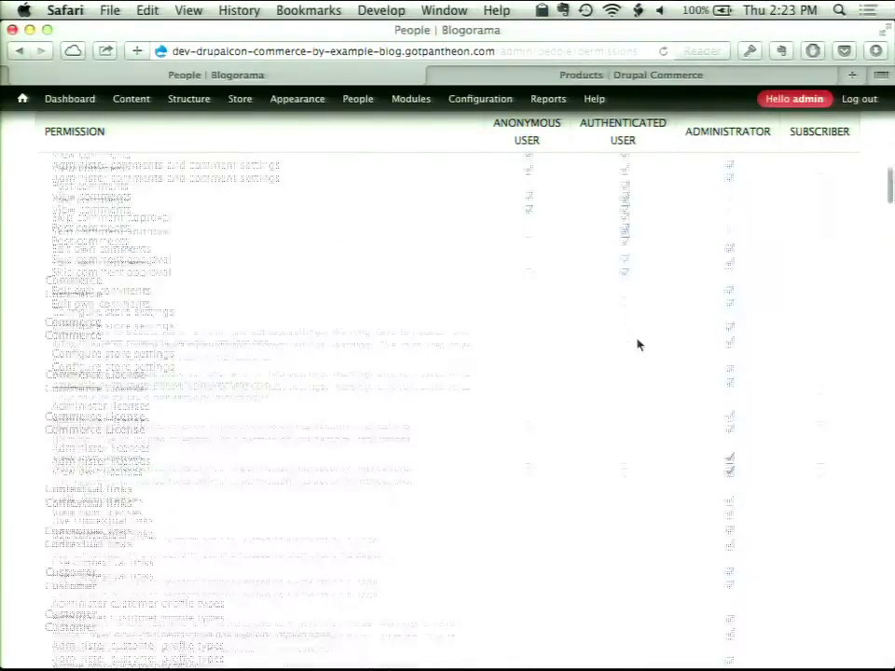
pyautogui.scroll(-8, 637, 345)
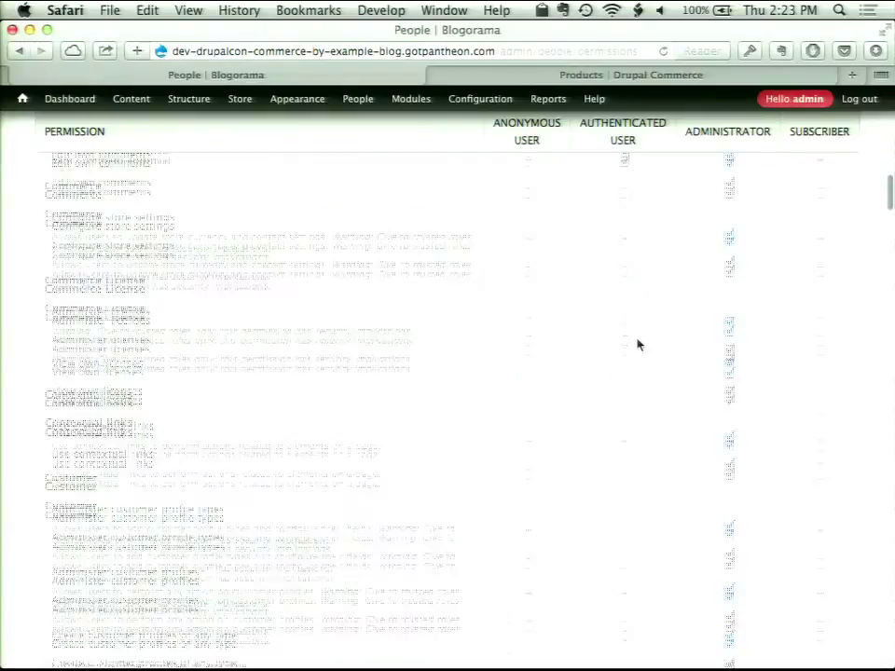
pyautogui.scroll(-5, 638, 345)
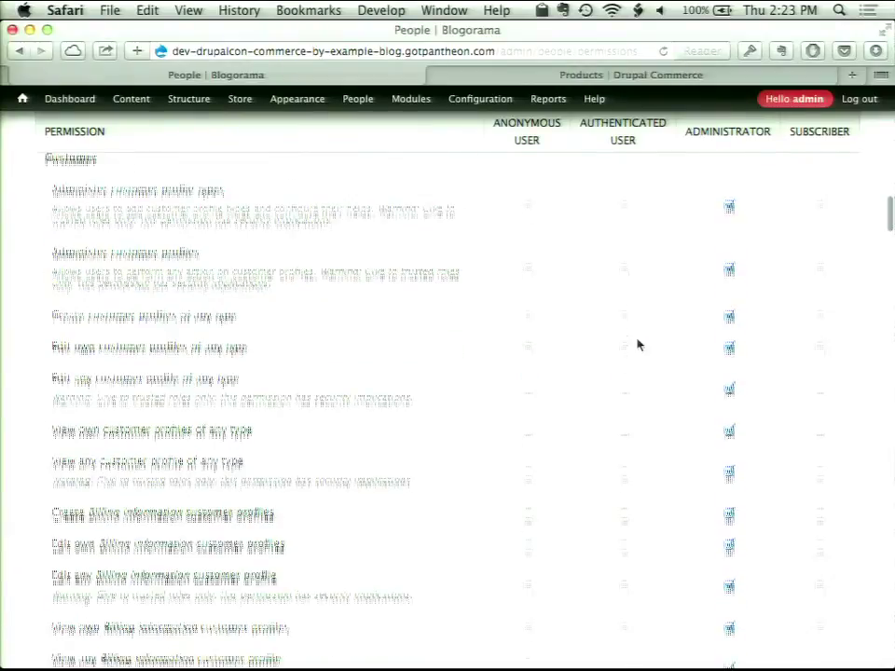
# Search the page for 'order' and tick 'View own orders of any type' for Subscriber
pyautogui.press('super+f')
pyautogui.write('order')
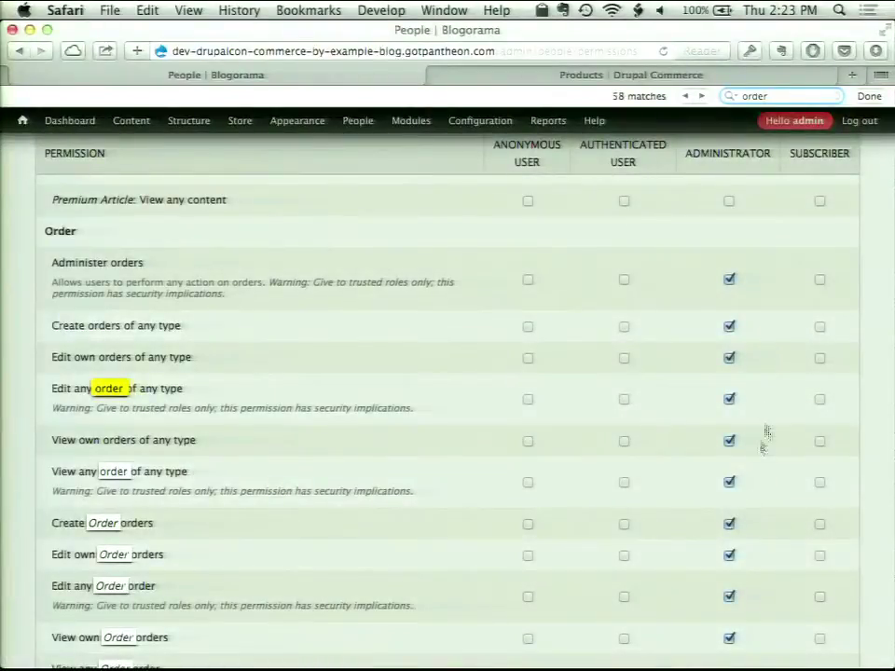
pyautogui.scroll(-1, 761, 429)
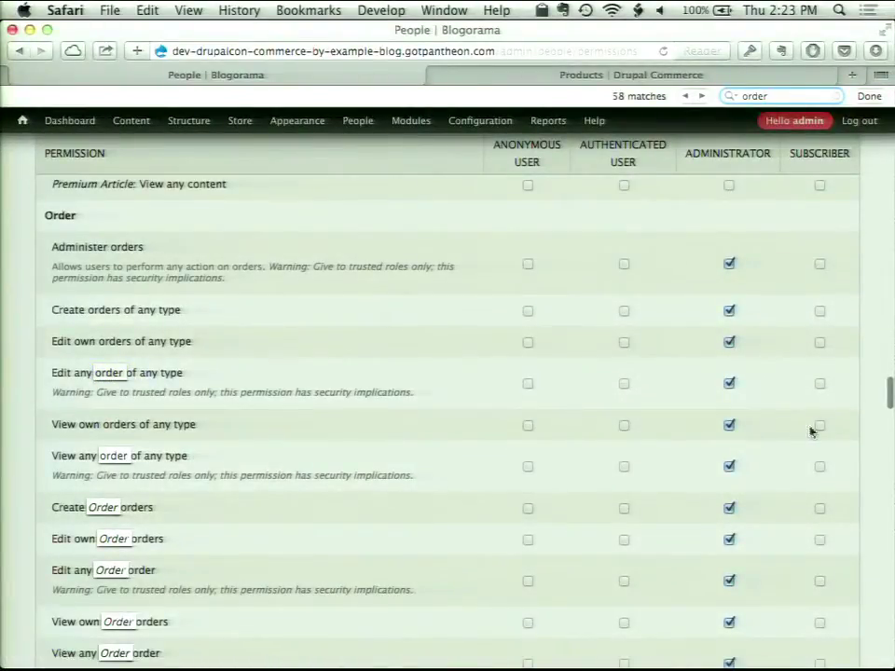
pyautogui.click(820, 425)
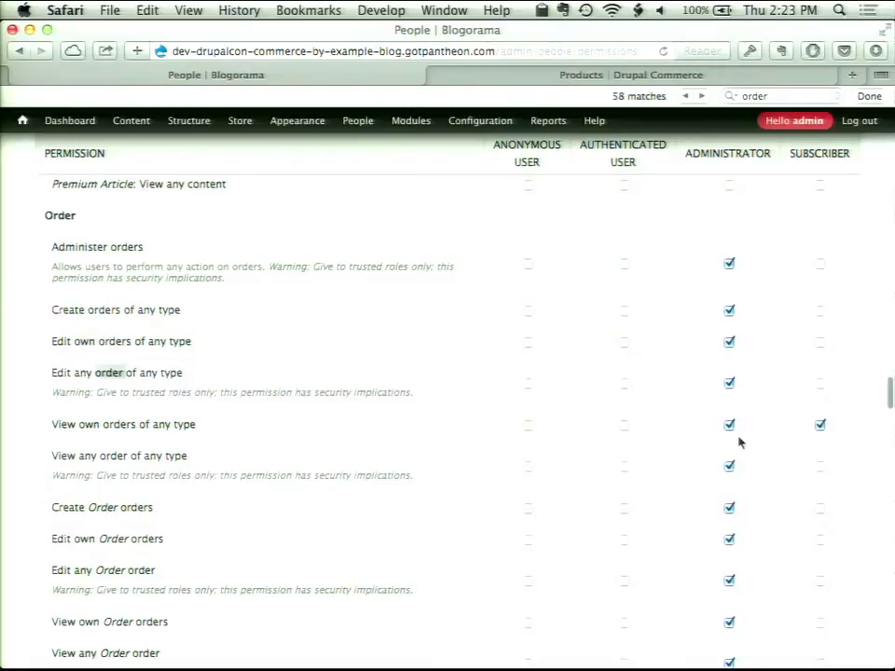
pyautogui.scroll(-5, 738, 442)
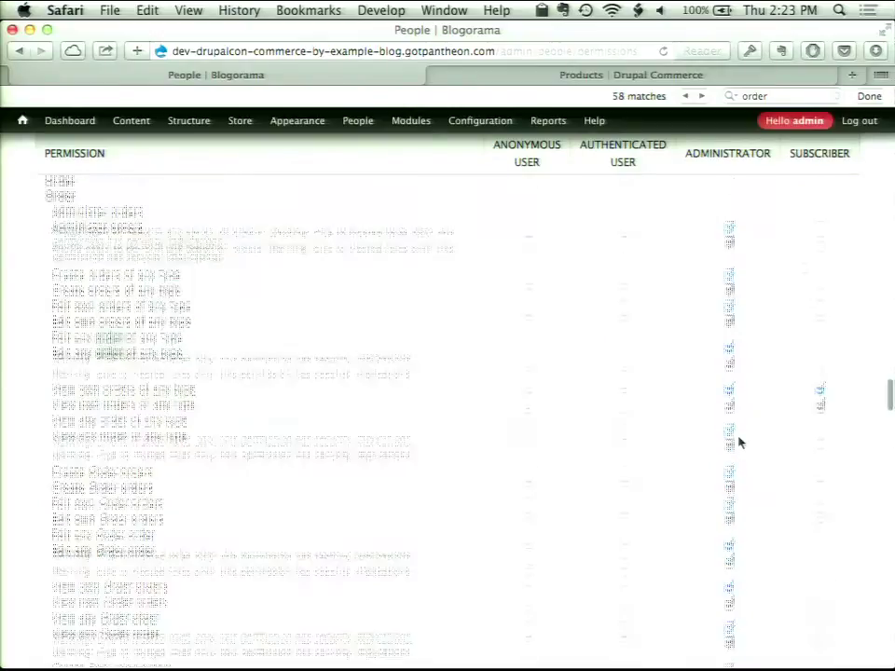
pyautogui.scroll(-15, 738, 442)
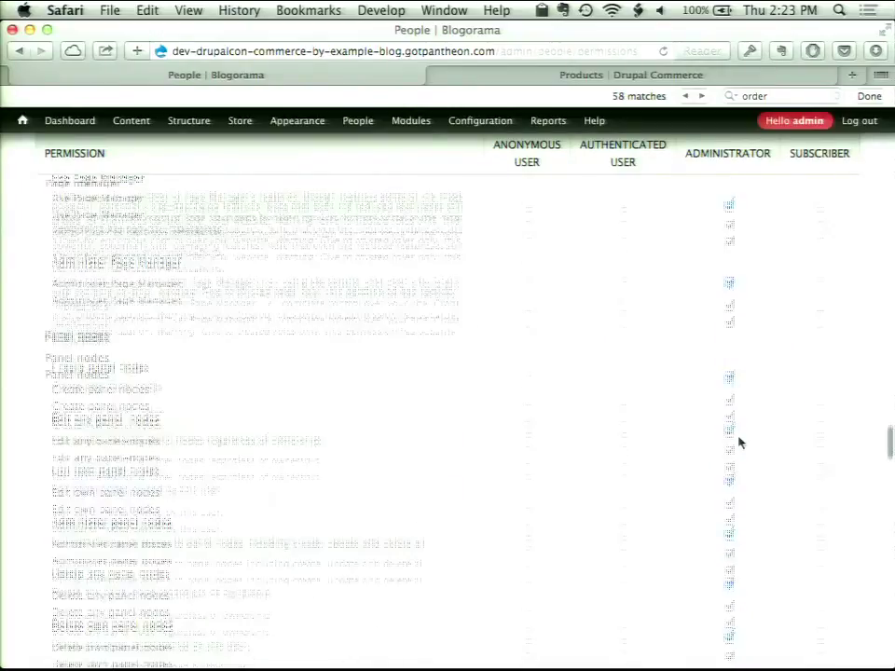
pyautogui.scroll(-10, 738, 442)
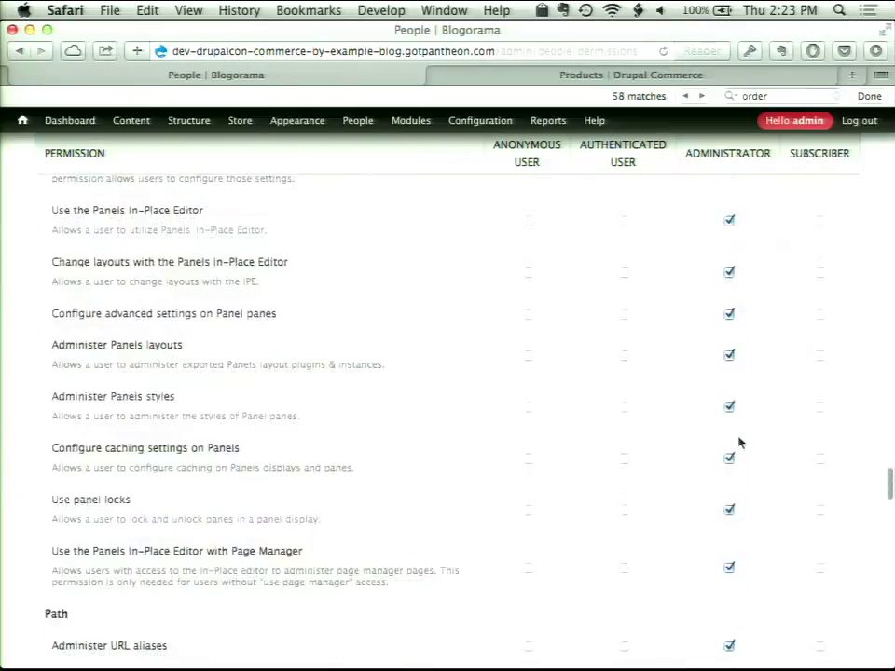
pyautogui.scroll(-3, 738, 442)
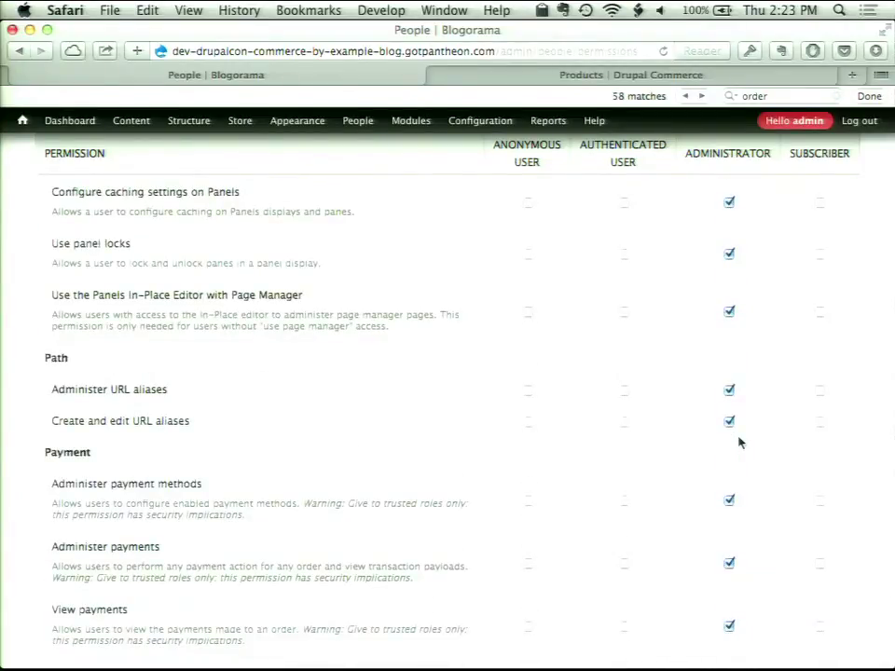
pyautogui.scroll(5, 738, 441)
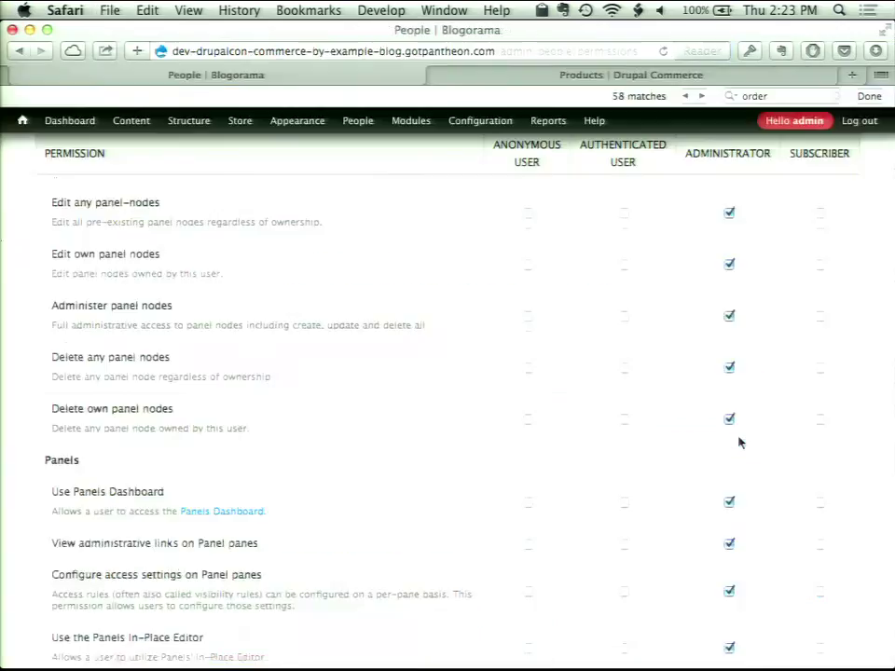
pyautogui.scroll(-10, 738, 442)
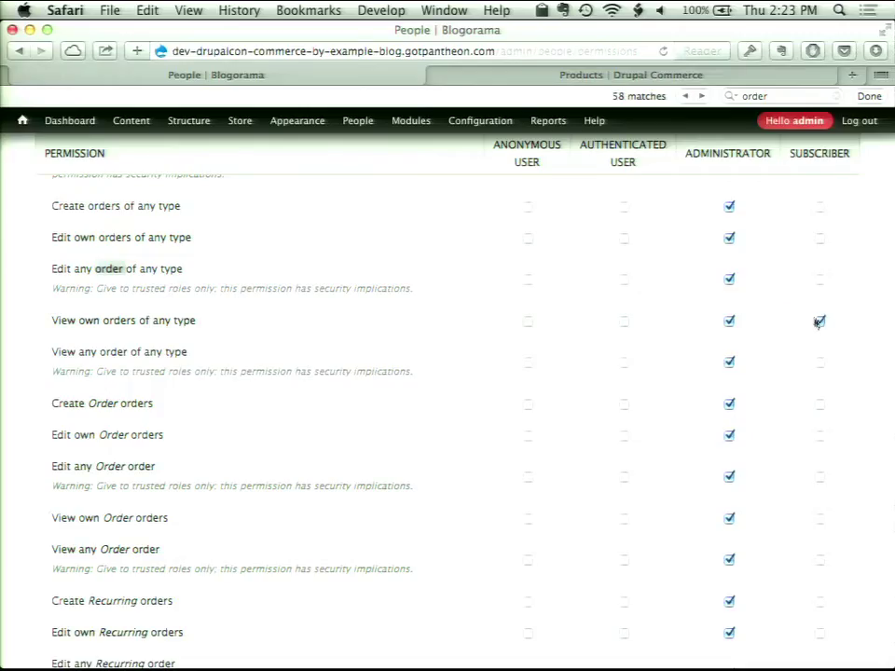
pyautogui.scroll(-1, 822, 330)
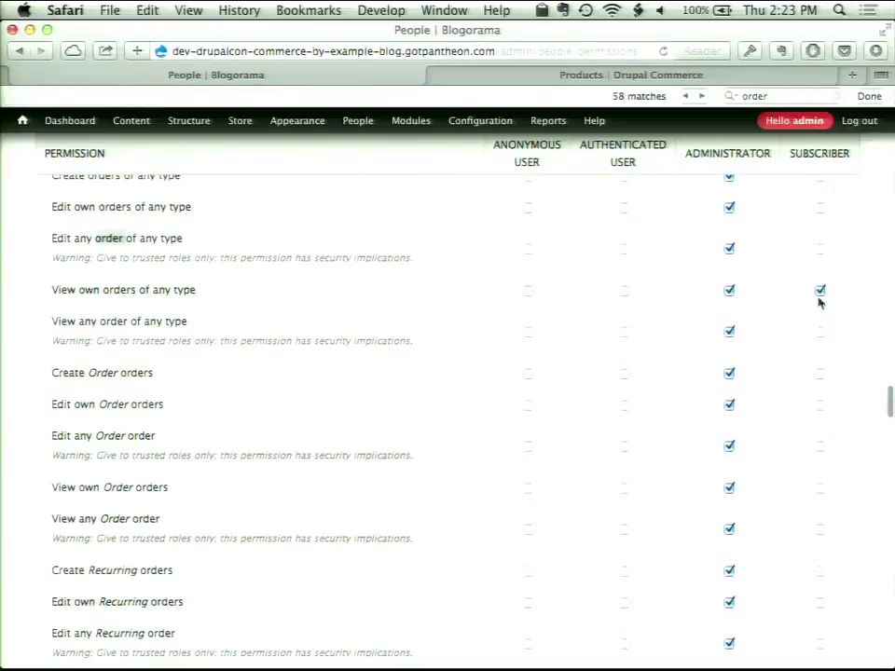
pyautogui.scroll(-2, 821, 342)
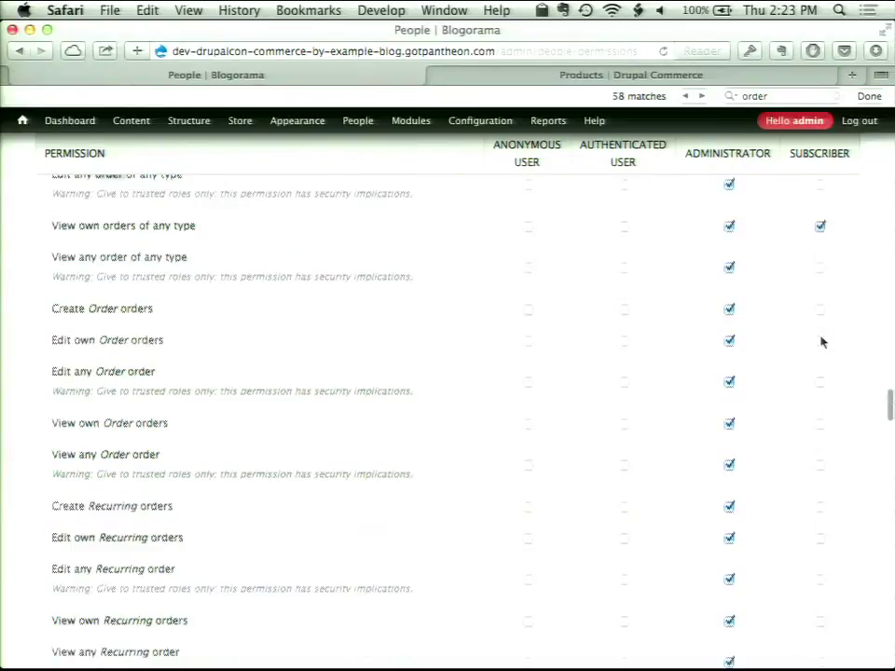
pyautogui.scroll(1, 821, 342)
pyautogui.scroll(-10, 821, 342)
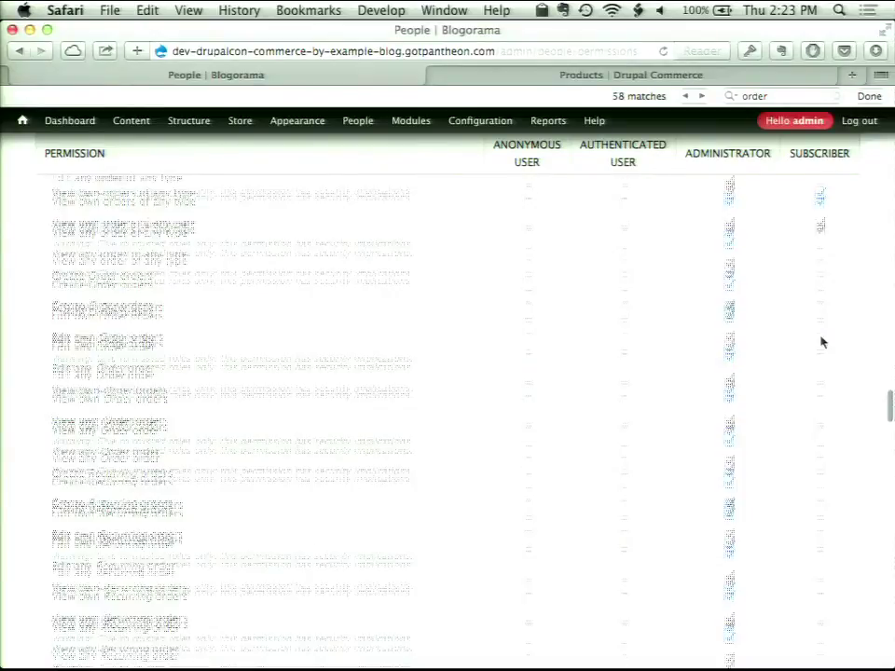
# Find the Article permissions and grant anonymous, subscriber and authenticated users 'View any content'
pyautogui.press('super+f')
pyautogui.write('article')
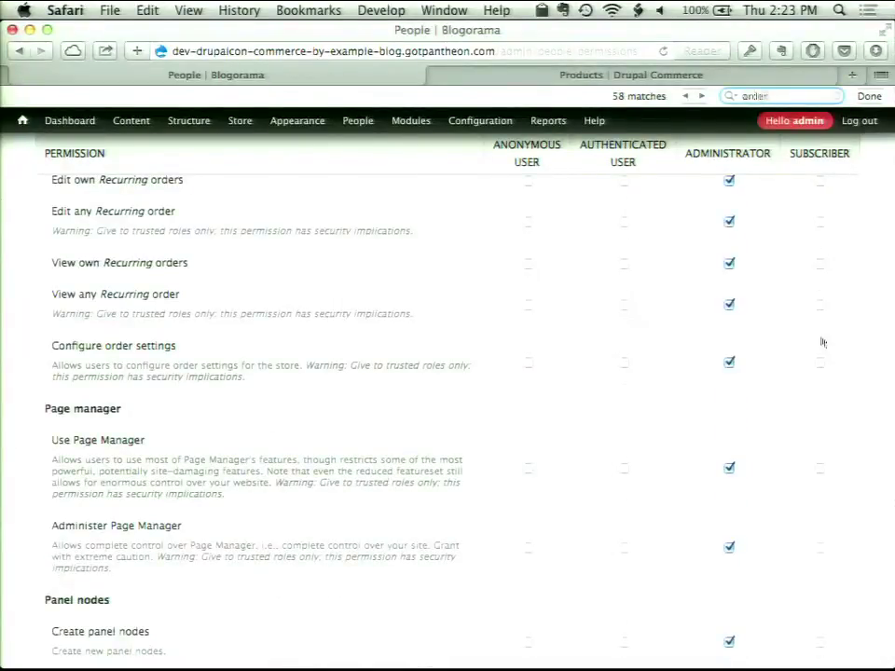
pyautogui.press('Return')
pyautogui.press('super+g')
pyautogui.press('super+g')
pyautogui.press('super+g')
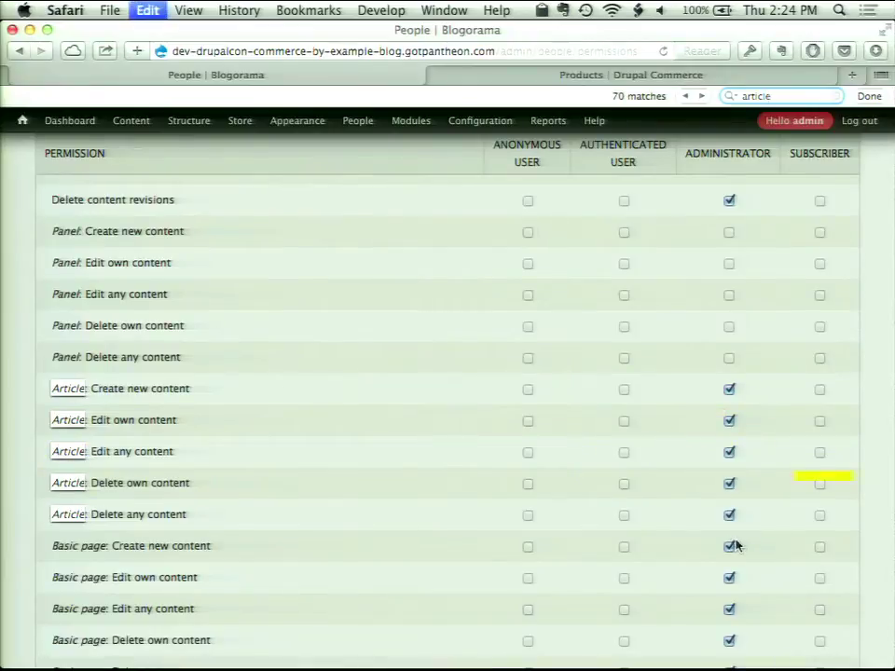
pyautogui.press('super+g')
pyautogui.press('super+g')
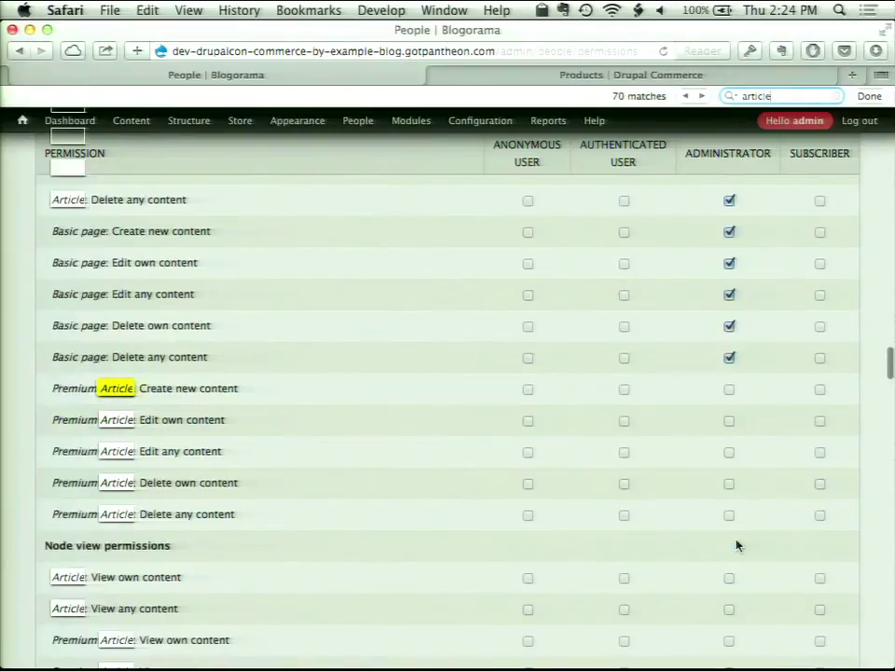
pyautogui.press('super+g')
pyautogui.click(446, 461)
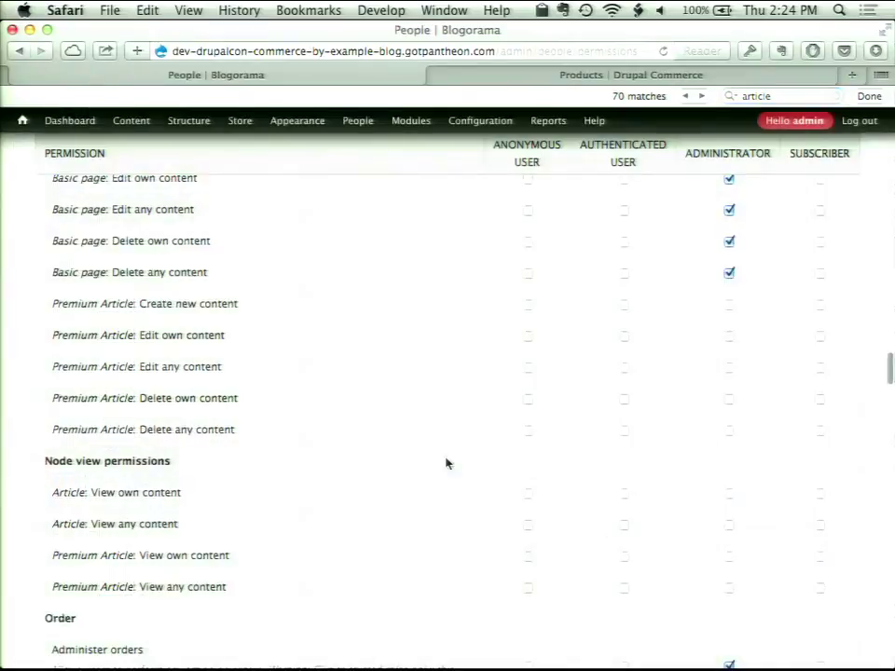
pyautogui.click(528, 525)
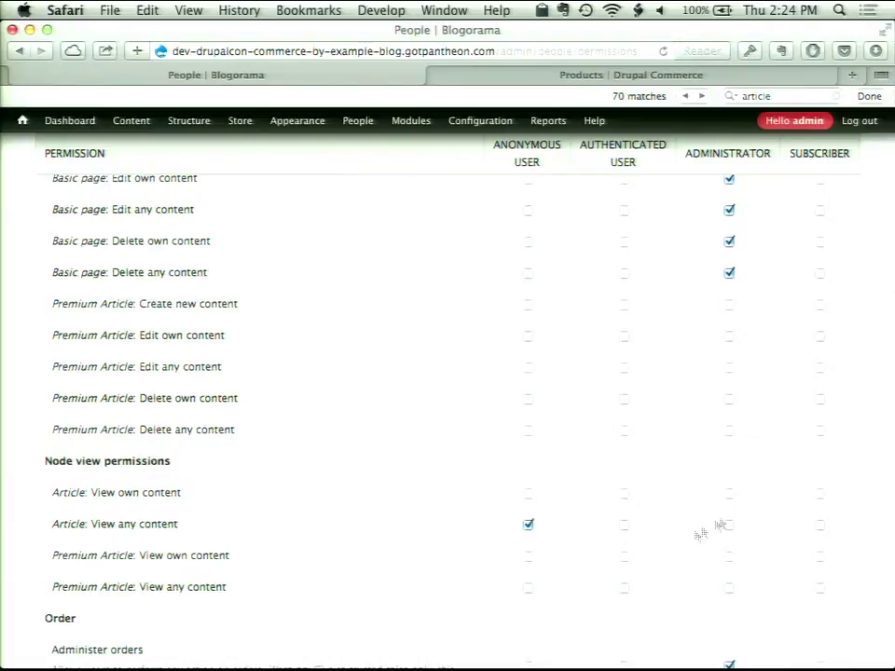
pyautogui.click(820, 526)
pyautogui.click(624, 526)
# Let subscribers and administrators view any Premium Article content, then save permissions
pyautogui.click(818, 589)
pyautogui.click(728, 589)
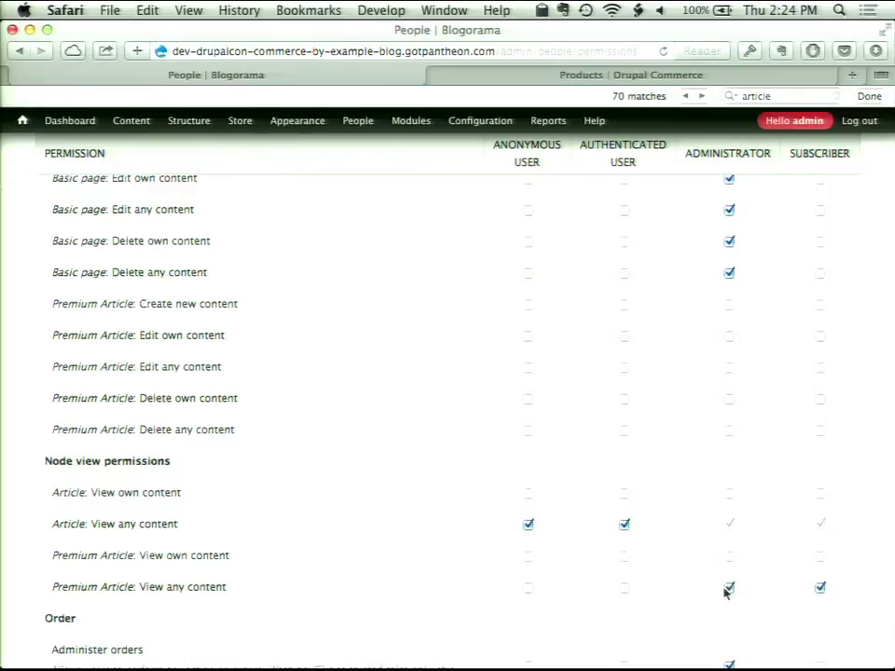
pyautogui.scroll(-5, 726, 592)
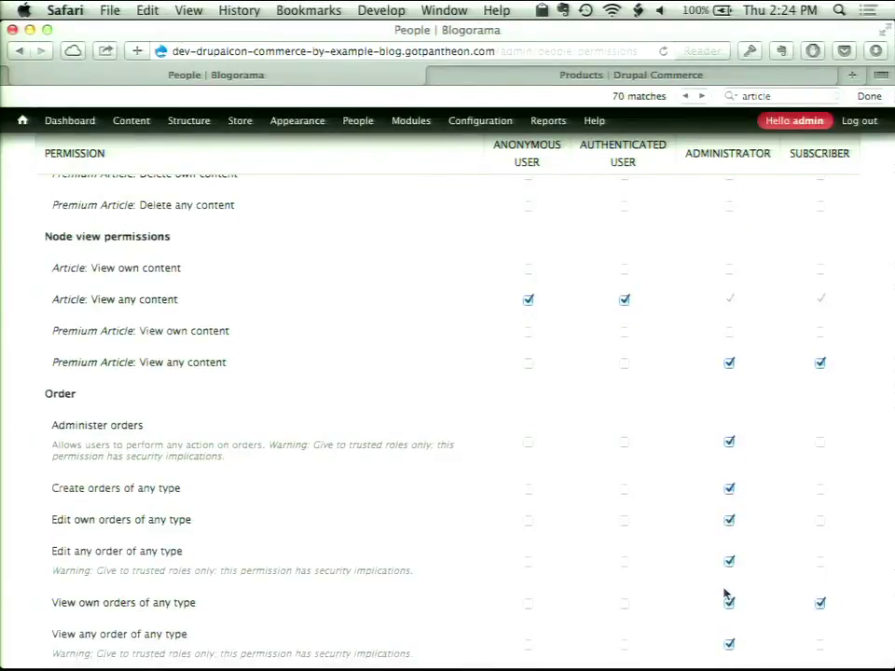
pyautogui.scroll(-15, 725, 593)
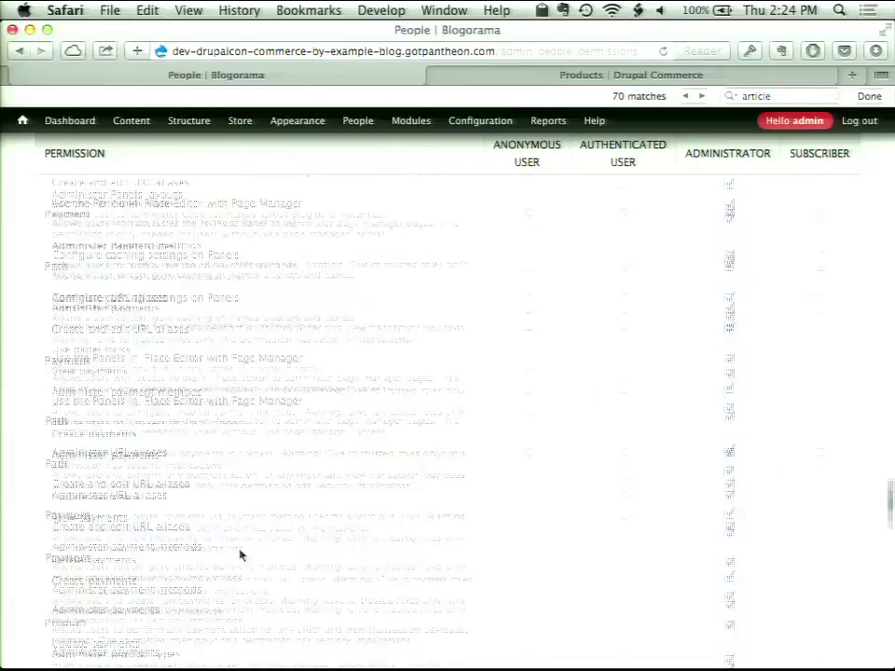
pyautogui.scroll(-10, 240, 556)
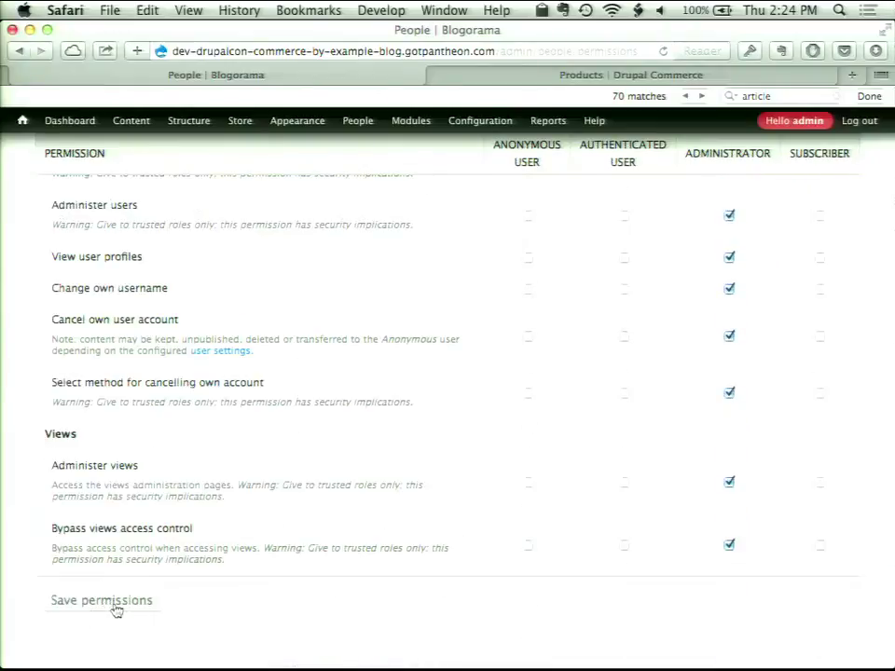
pyautogui.click(115, 603)
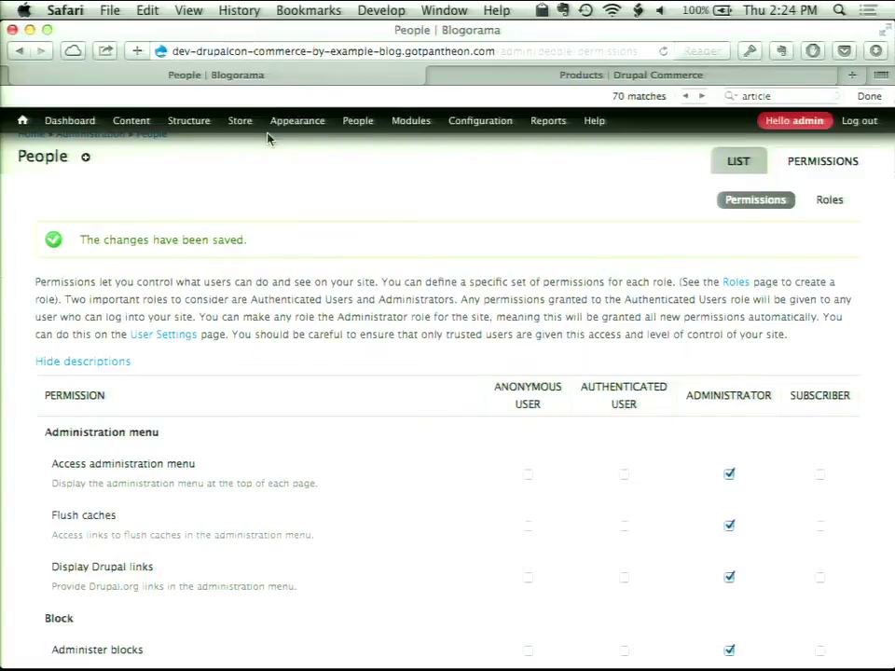
# Add a product type named 'Subscription' and save it
pyautogui.moveTo(240, 121)
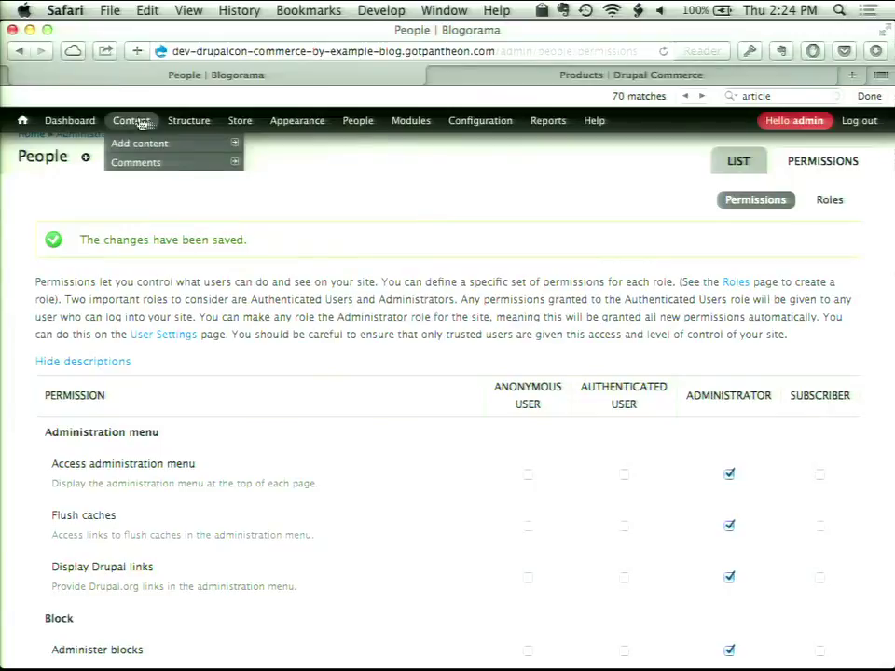
pyautogui.moveTo(226, 174)
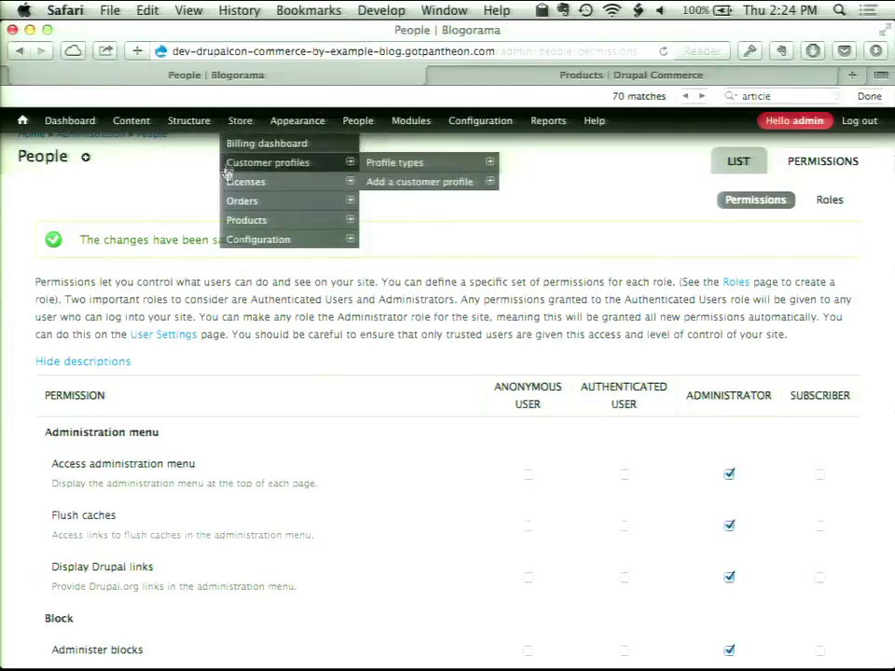
pyautogui.moveTo(262, 222)
pyautogui.moveTo(368, 221)
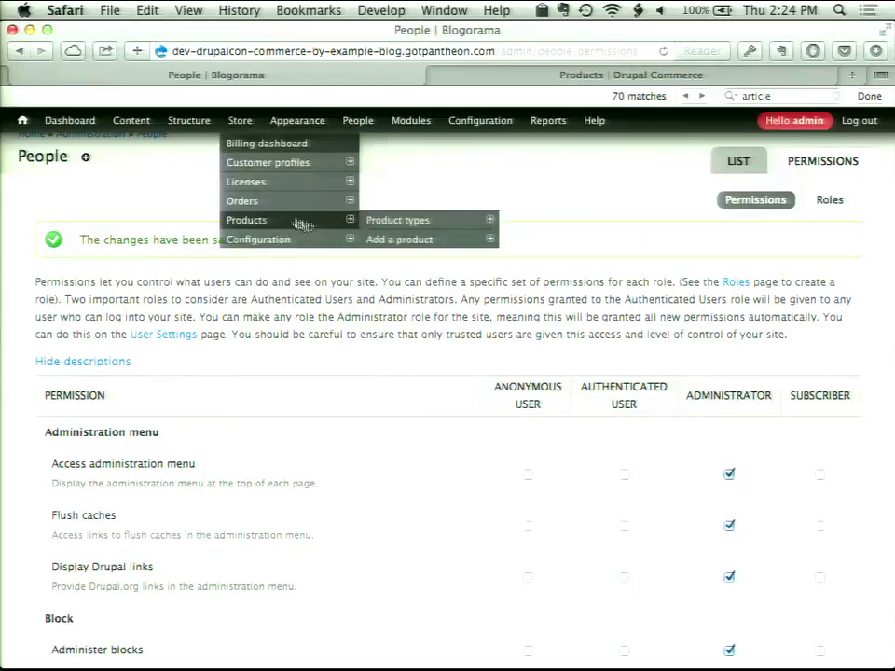
pyautogui.click(546, 220)
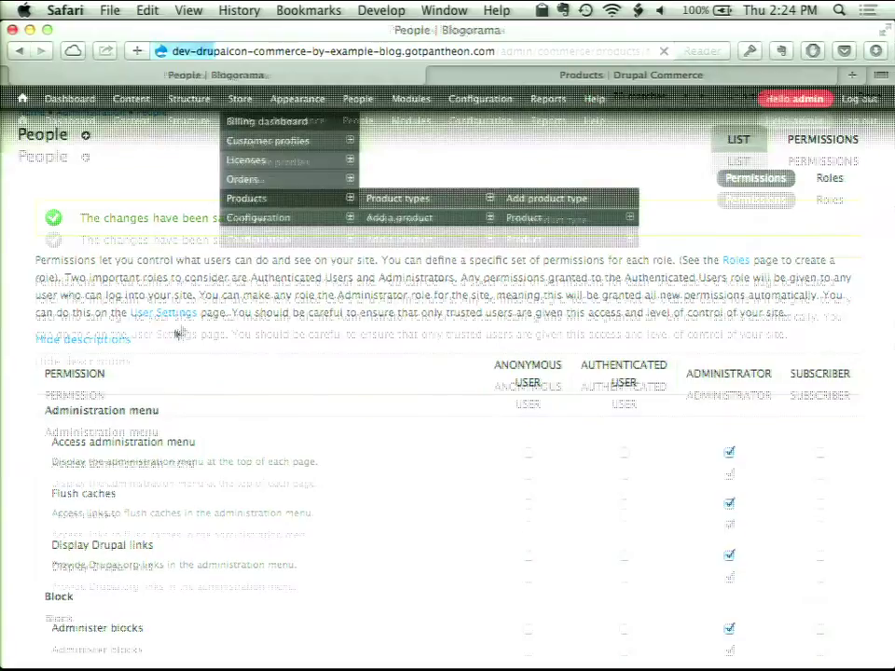
pyautogui.click(158, 260)
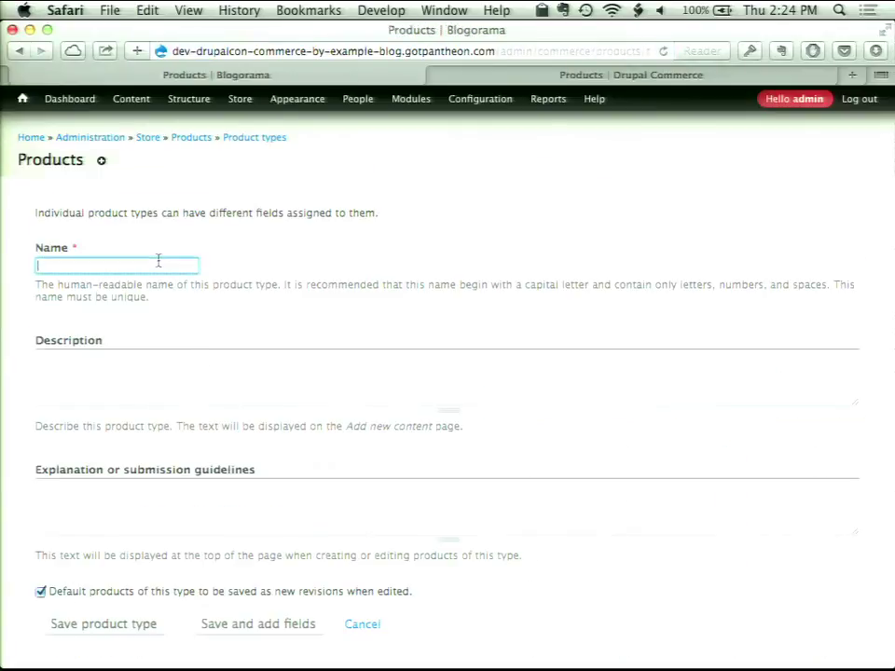
pyautogui.write('Subscription')
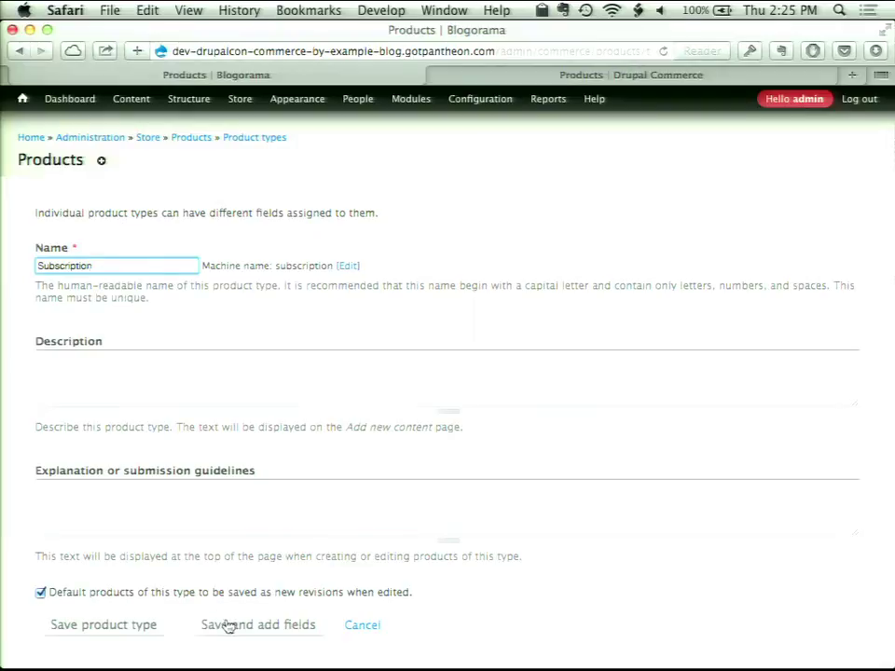
pyautogui.click(134, 627)
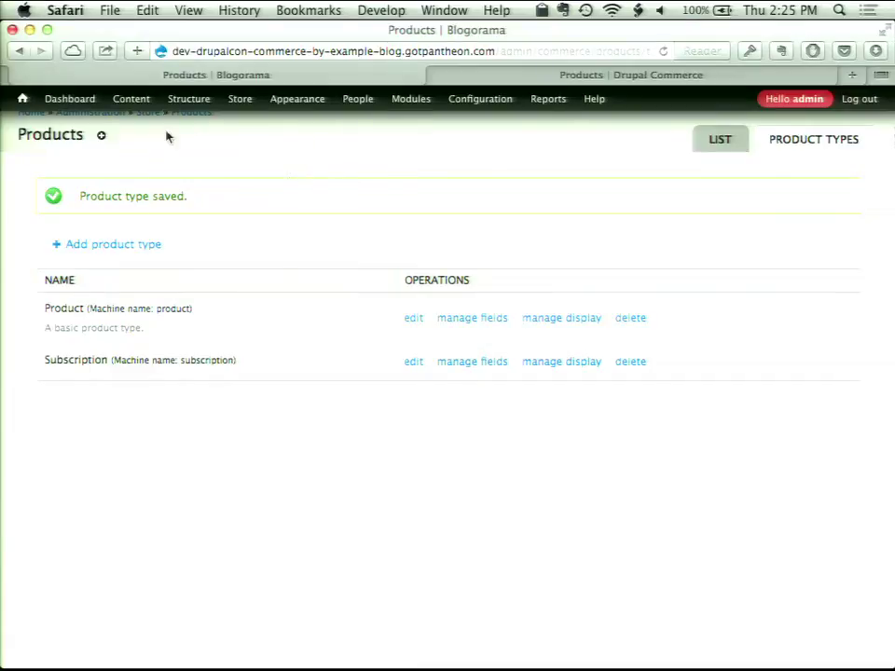
# Create the 'Monthly Subscription' billing cycle type with a Month period and asynchronous billing
pyautogui.moveTo(149, 100)
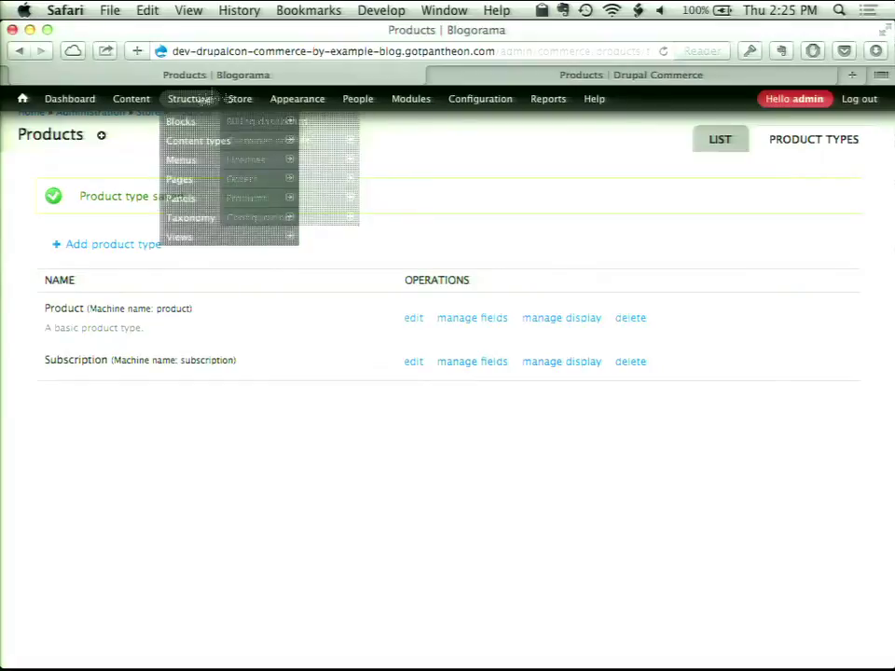
pyautogui.moveTo(242, 98)
pyautogui.moveTo(265, 158)
pyautogui.moveTo(271, 222)
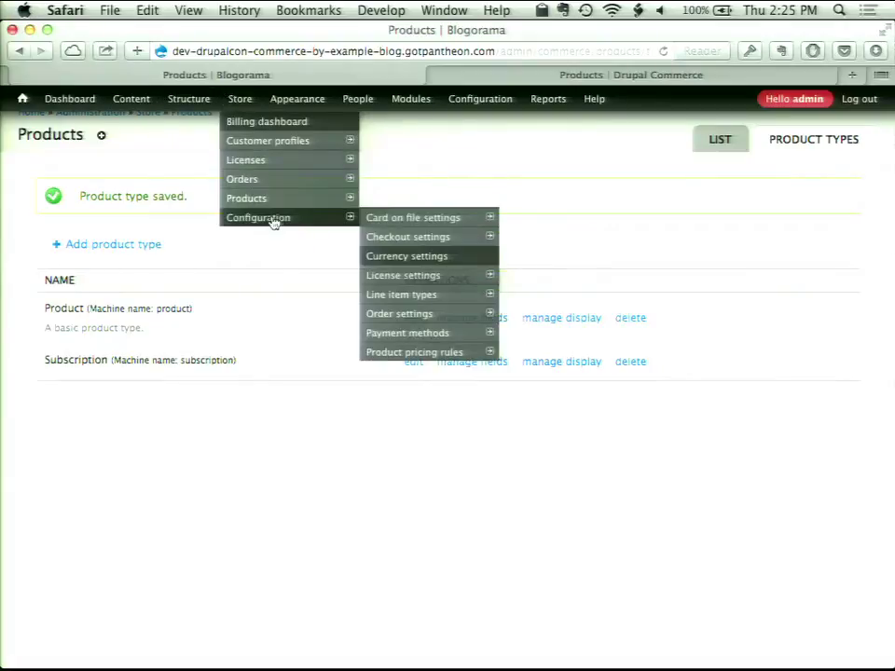
pyautogui.moveTo(410, 285)
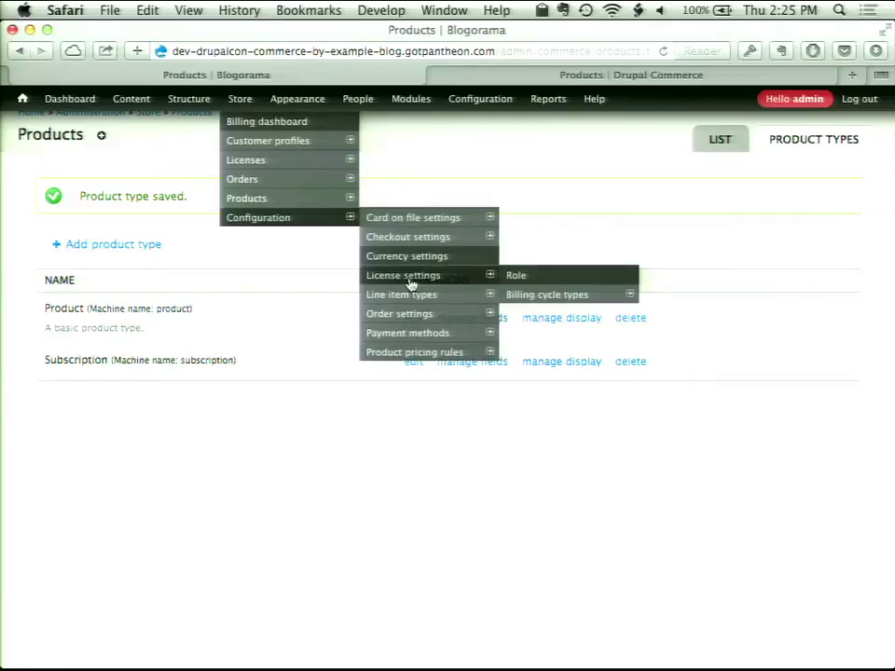
pyautogui.moveTo(553, 300)
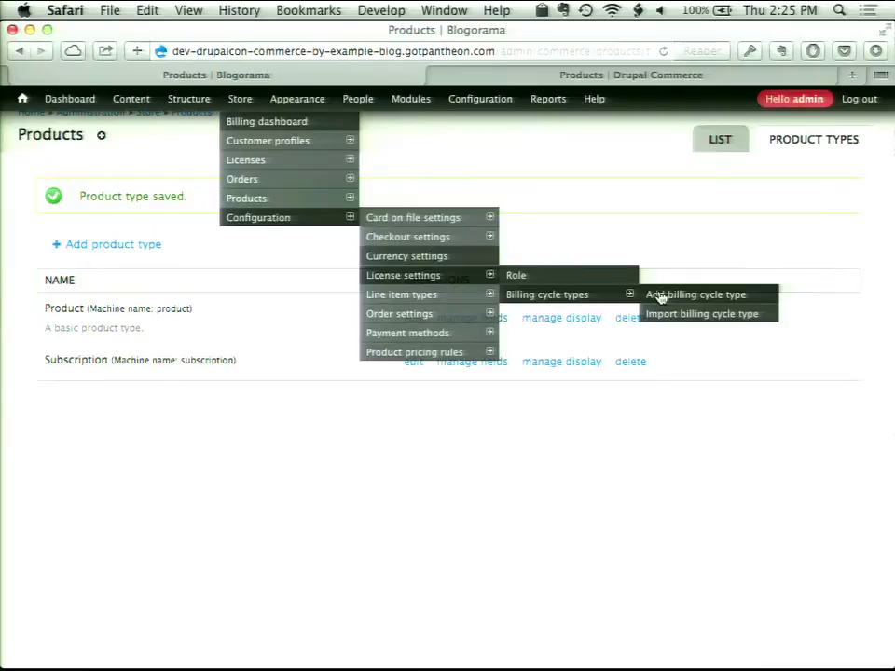
pyautogui.click(659, 295)
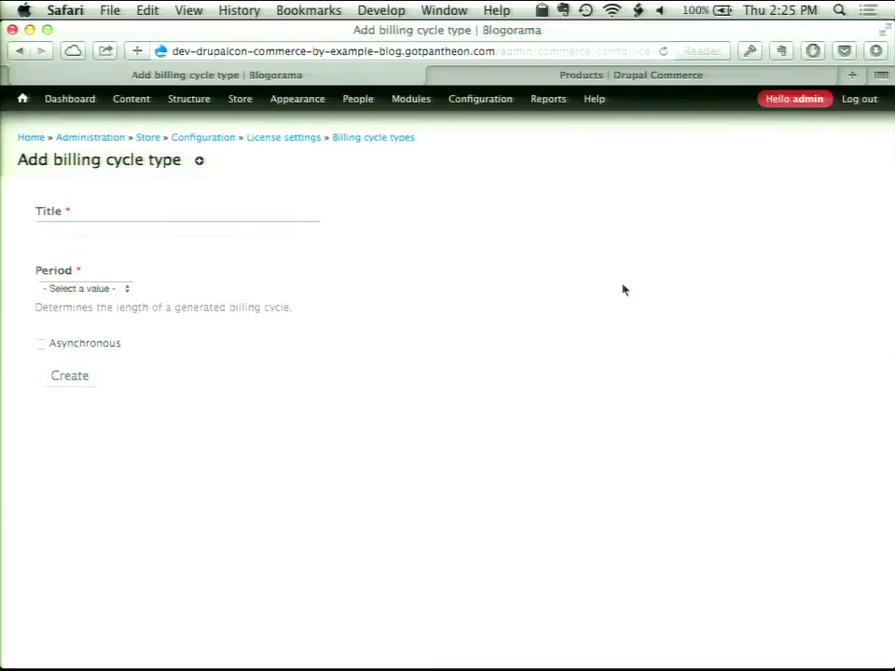
pyautogui.click(226, 228)
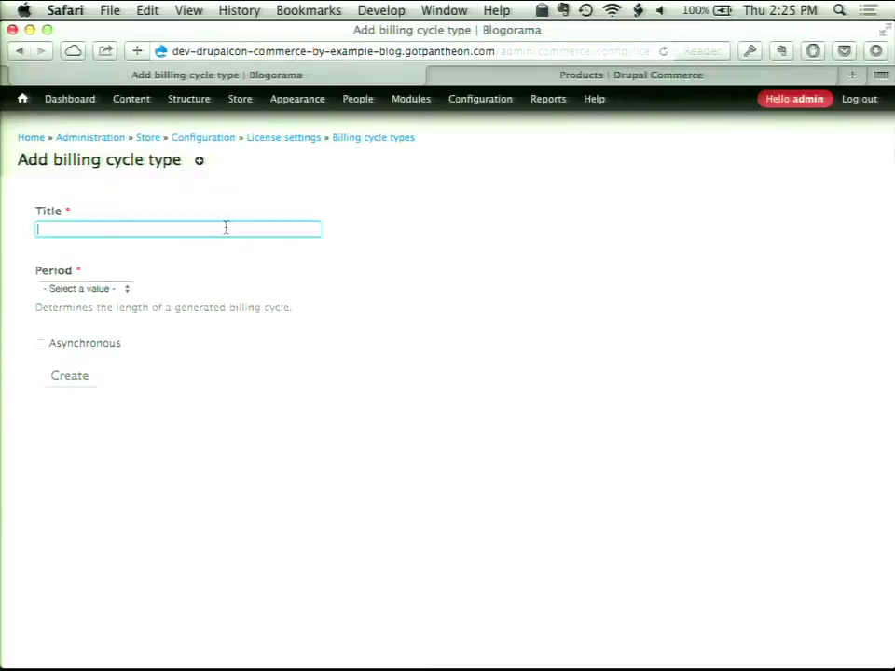
pyautogui.write('Monthly Subscription')
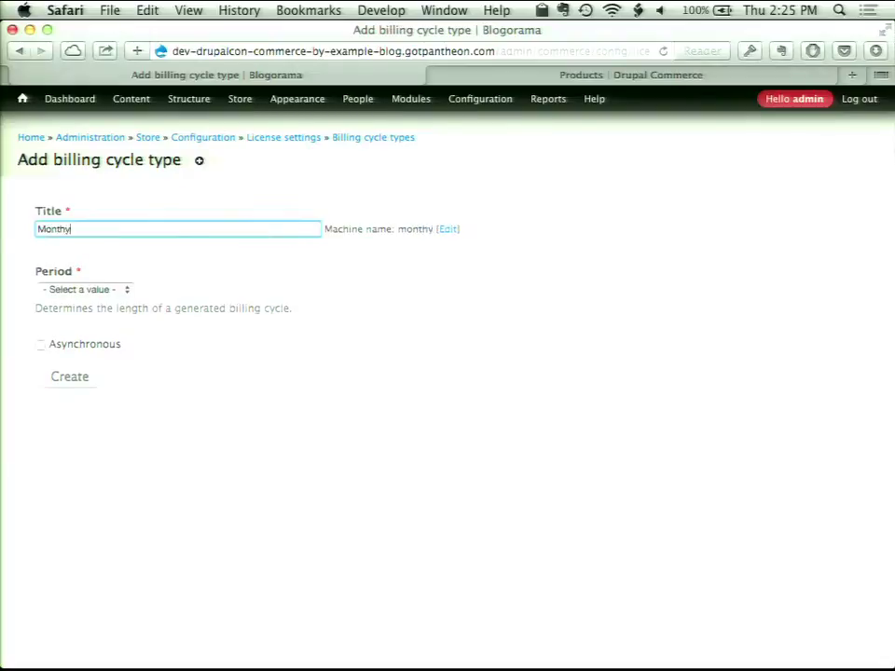
pyautogui.click(115, 291)
pyautogui.click(103, 352)
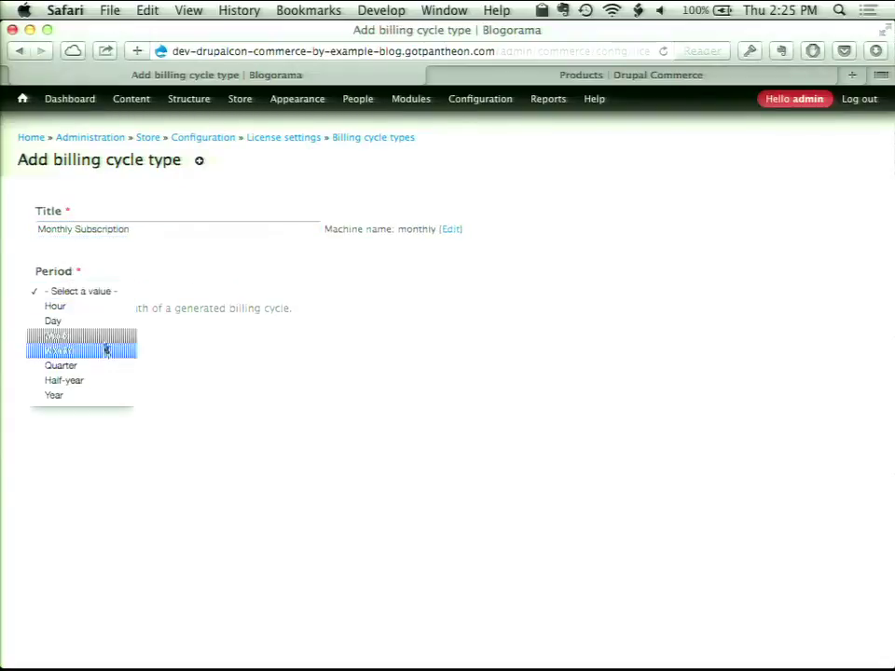
pyautogui.click(140, 233)
pyautogui.click(41, 344)
pyautogui.click(80, 376)
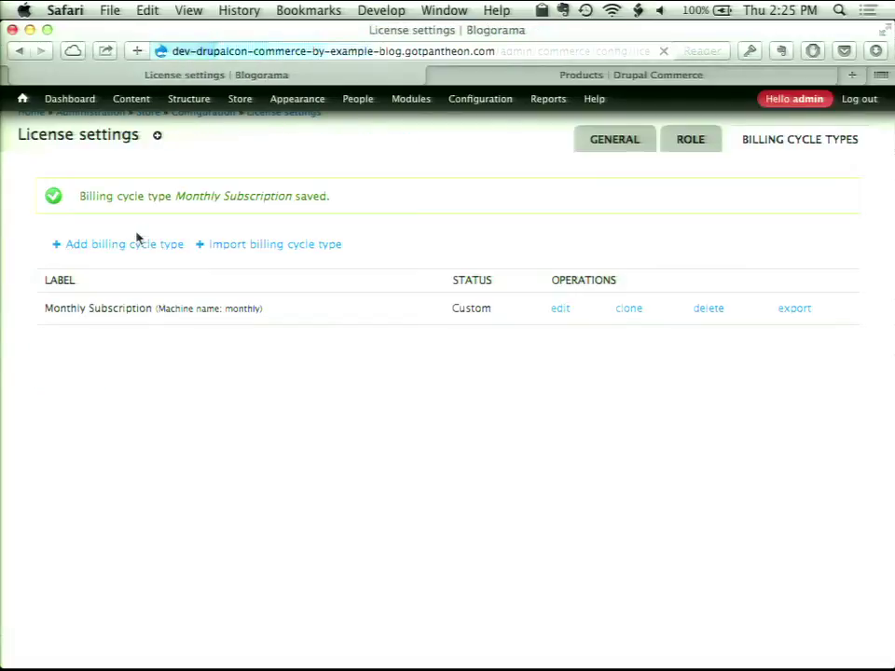
# Create the 'Yearly Subscription' billing cycle type with a Year period, set asynchronous
pyautogui.click(151, 245)
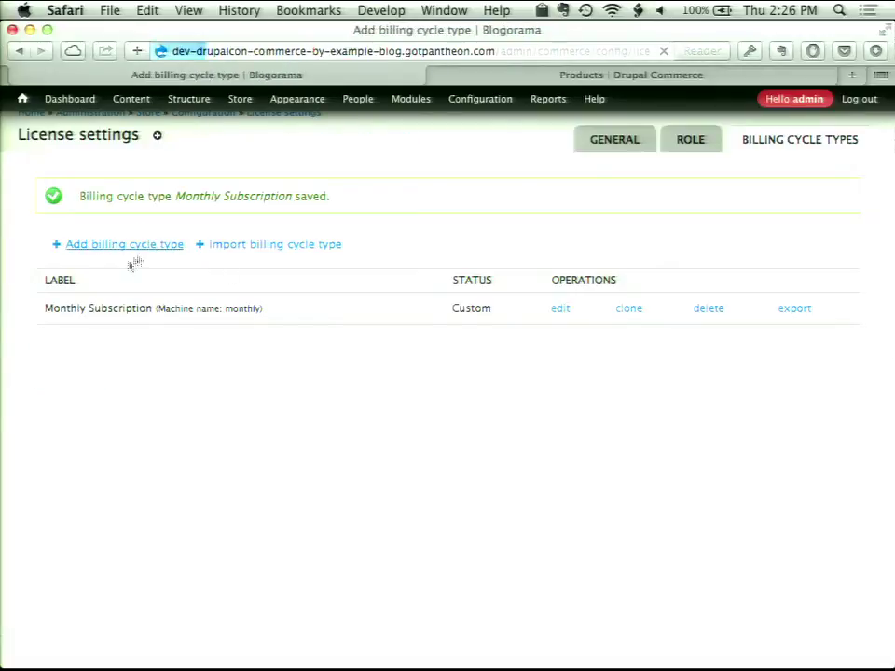
pyautogui.click(123, 228)
pyautogui.write('Yearly')
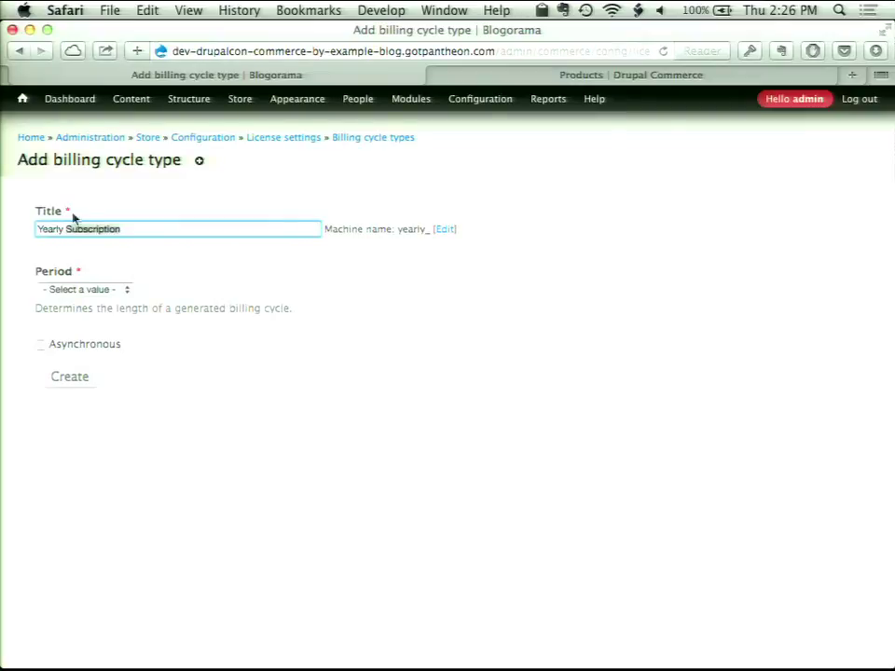
pyautogui.click(93, 289)
pyautogui.click(87, 394)
pyautogui.click(74, 347)
pyautogui.click(75, 374)
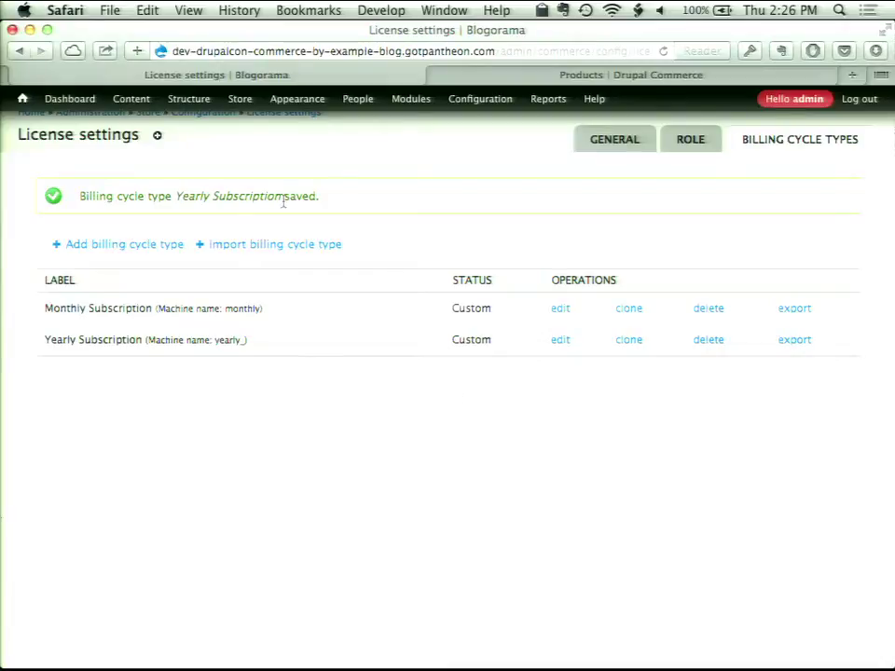
# Enable licensing for the Subscription product type in License settings and save
pyautogui.moveTo(135, 109)
pyautogui.moveTo(163, 108)
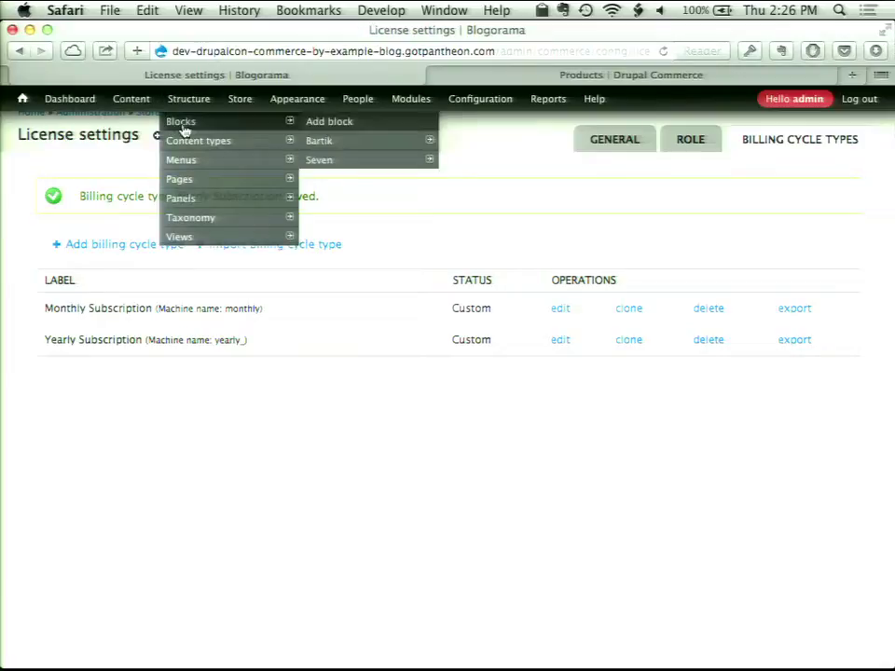
pyautogui.moveTo(256, 96)
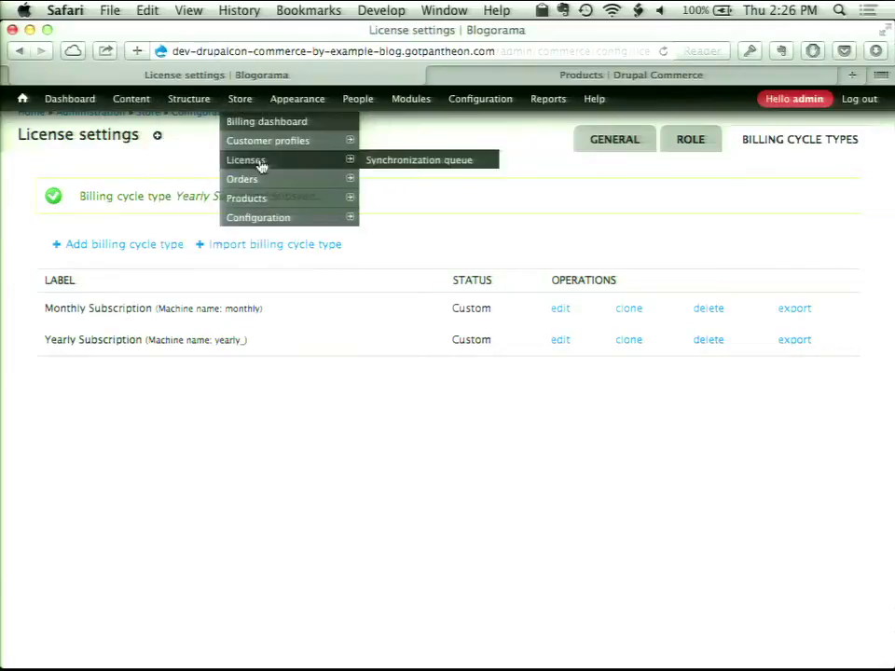
pyautogui.moveTo(277, 199)
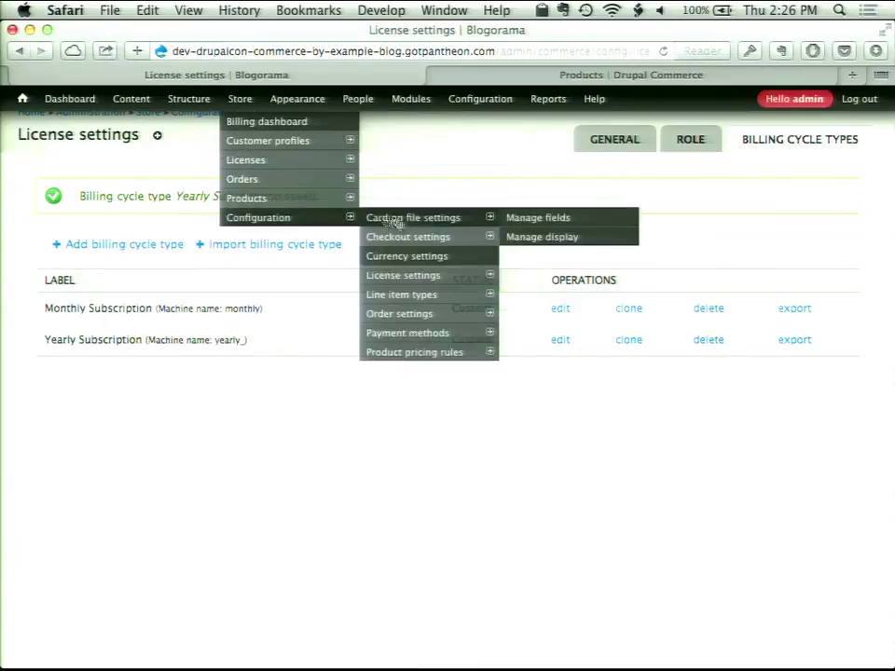
pyautogui.moveTo(427, 294)
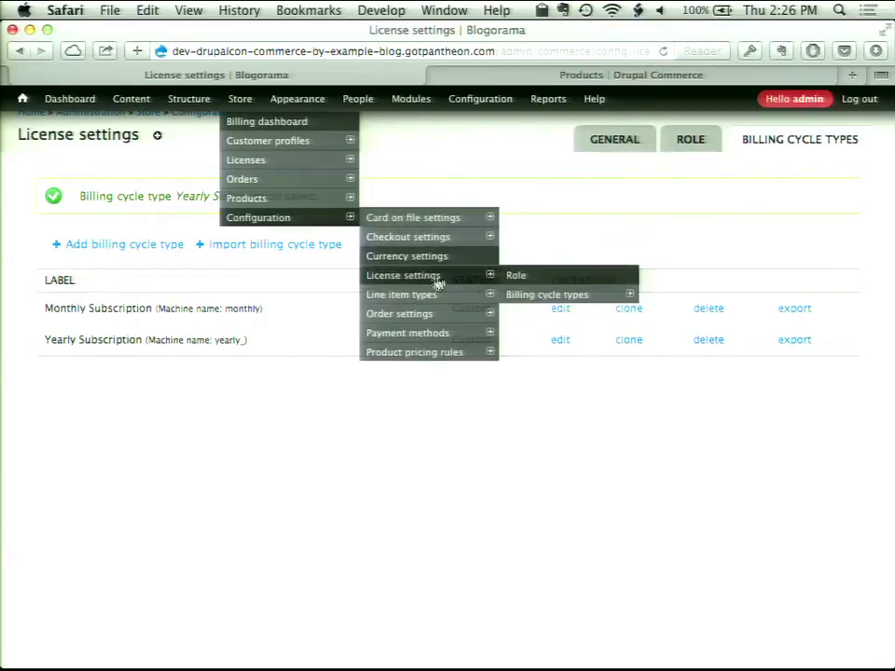
pyautogui.click(438, 278)
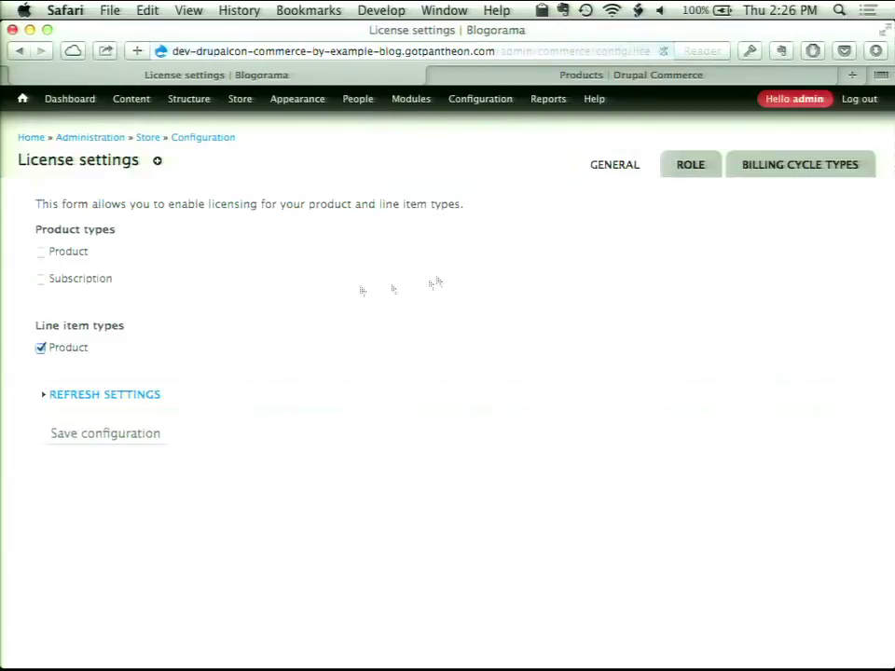
pyautogui.click(80, 282)
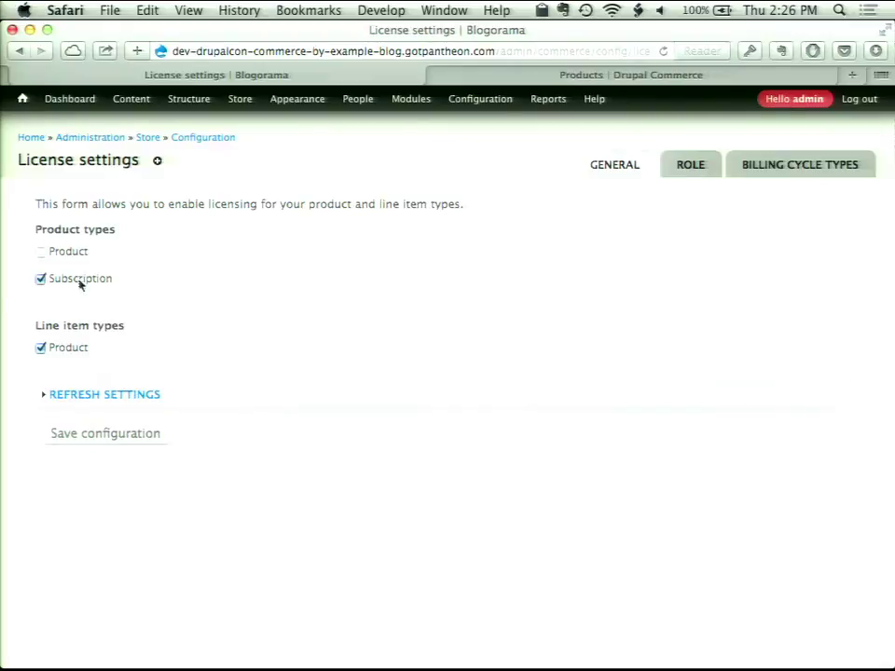
pyautogui.click(121, 436)
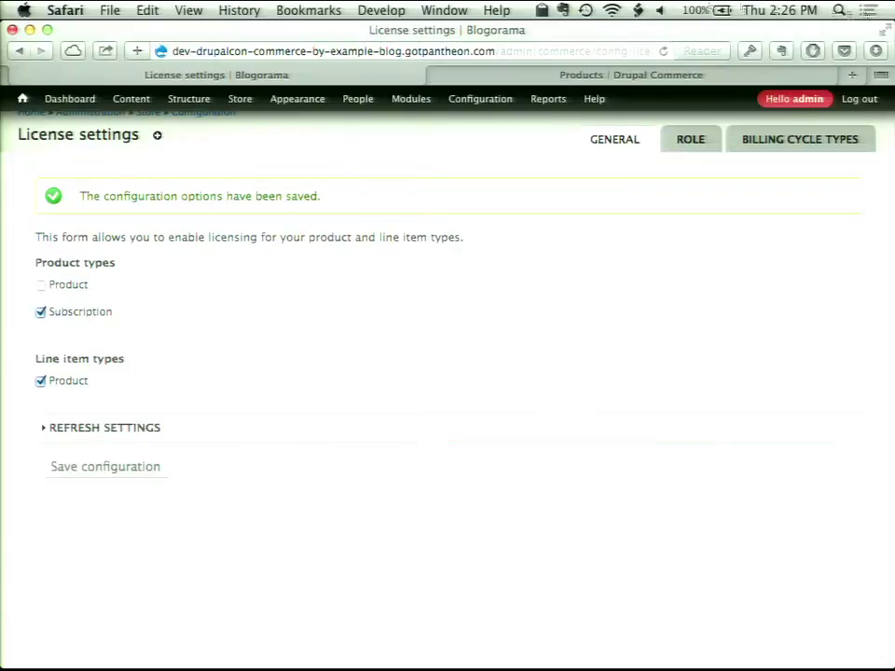
# On the Role settings, enable role licensing for Subscription products and save
pyautogui.click(705, 148)
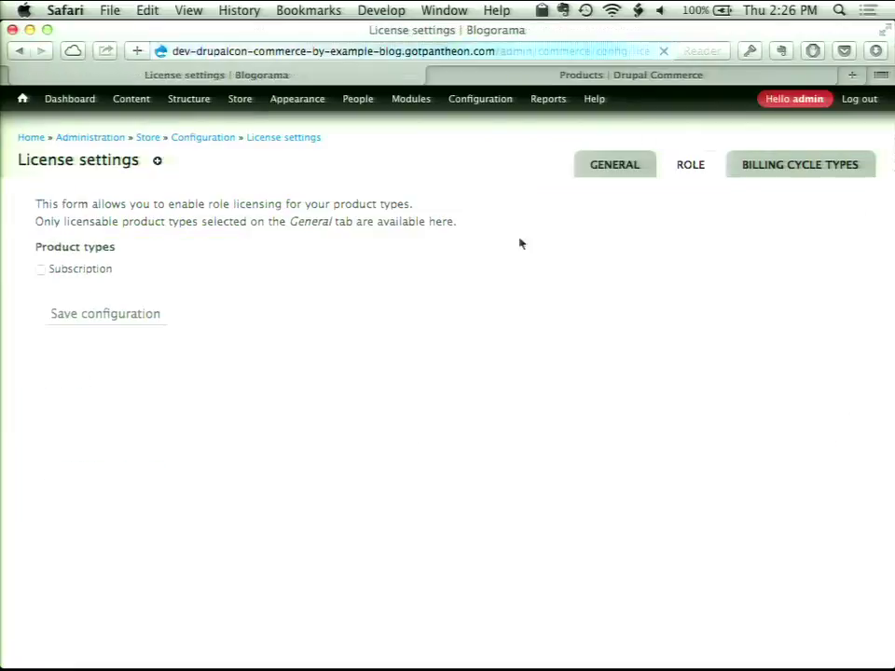
pyautogui.click(97, 273)
pyautogui.click(119, 319)
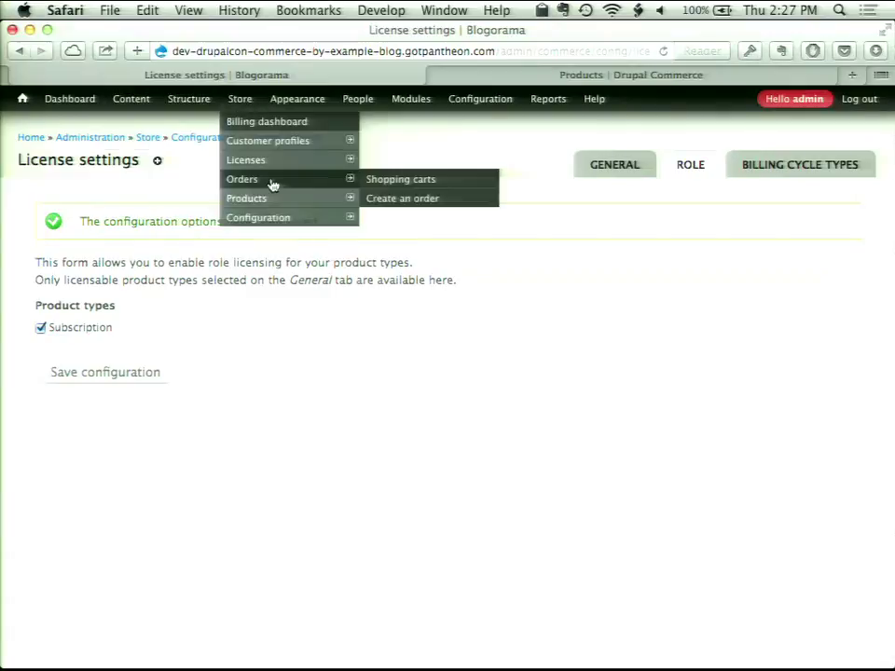
# Open the Subscription product type's Manage fields list and highlight machine names like cl_schedule_changes
pyautogui.moveTo(352, 197)
pyautogui.moveTo(419, 199)
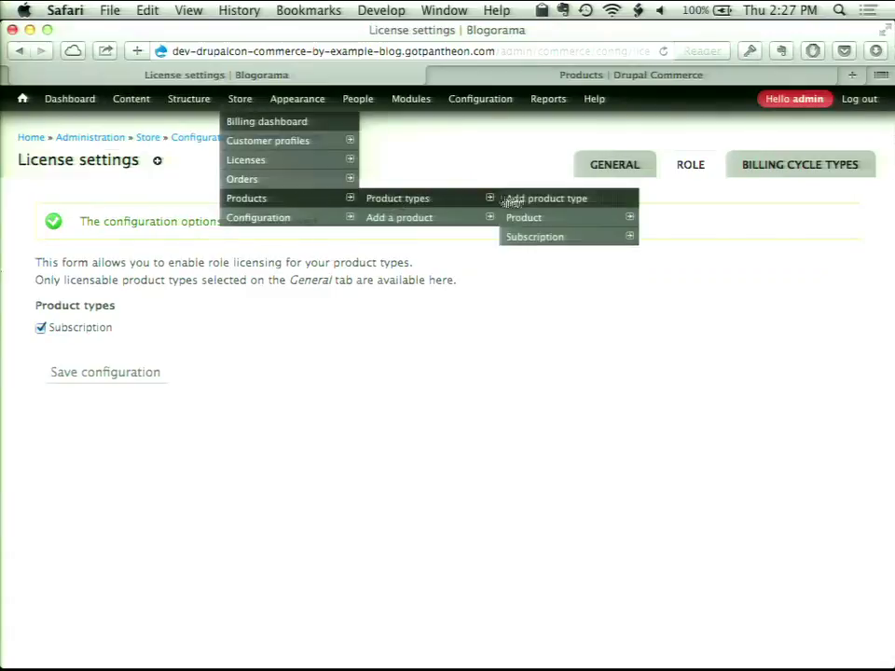
pyautogui.moveTo(555, 239)
pyautogui.click(693, 238)
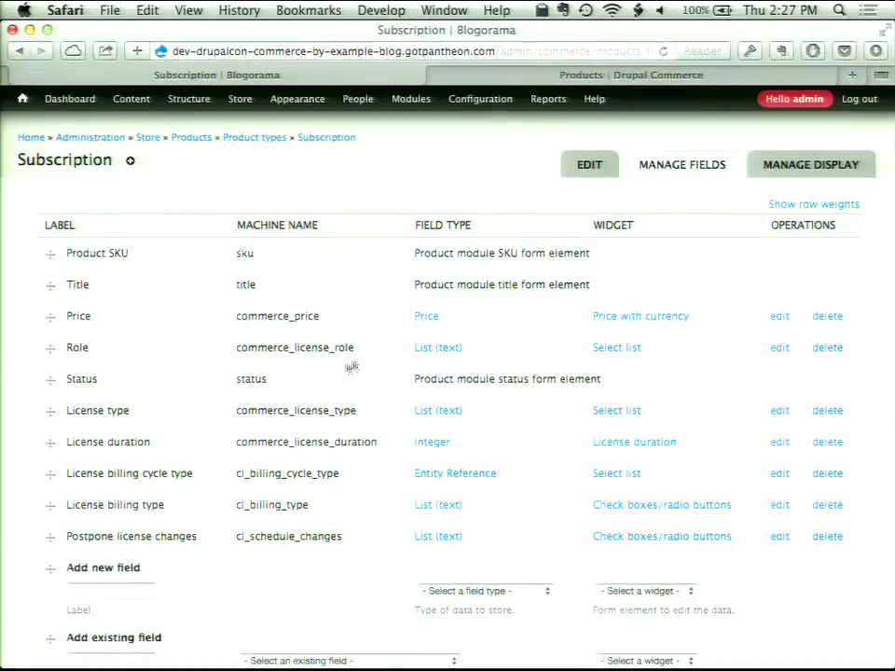
pyautogui.moveTo(382, 358); pyautogui.dragTo(236, 348)
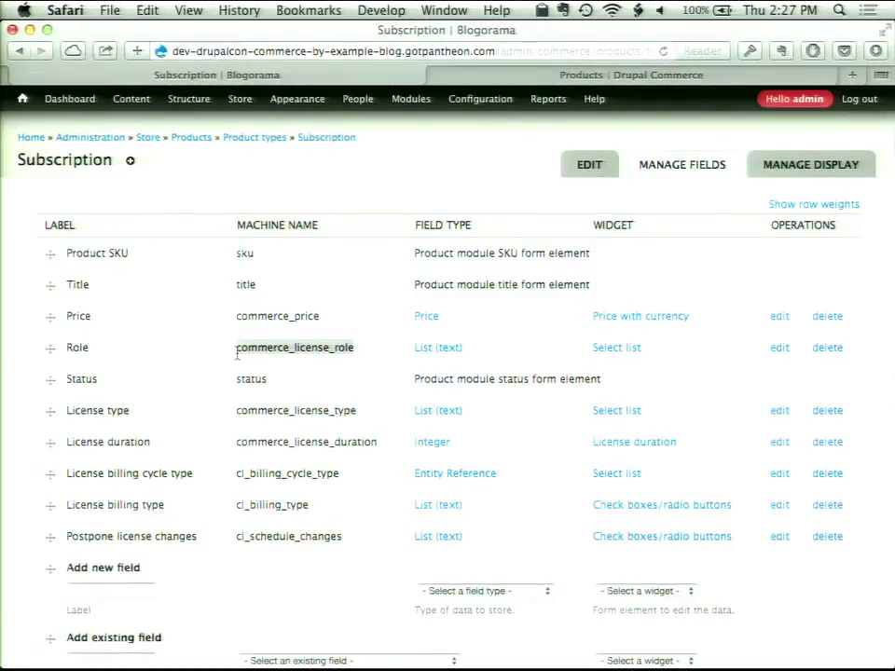
pyautogui.scroll(-2, 260, 431)
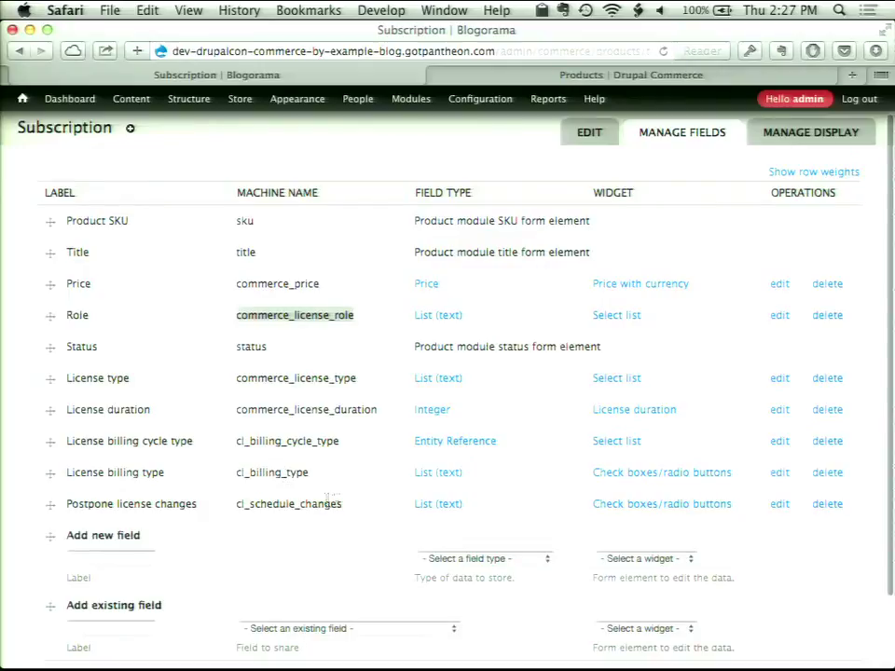
pyautogui.moveTo(356, 512); pyautogui.dragTo(237, 506)
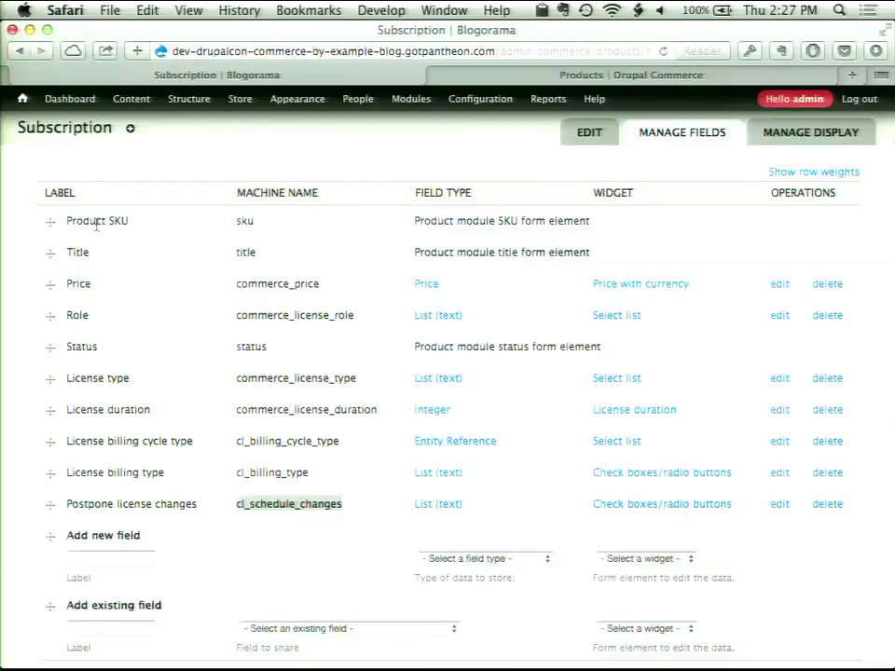
pyautogui.moveTo(188, 98)
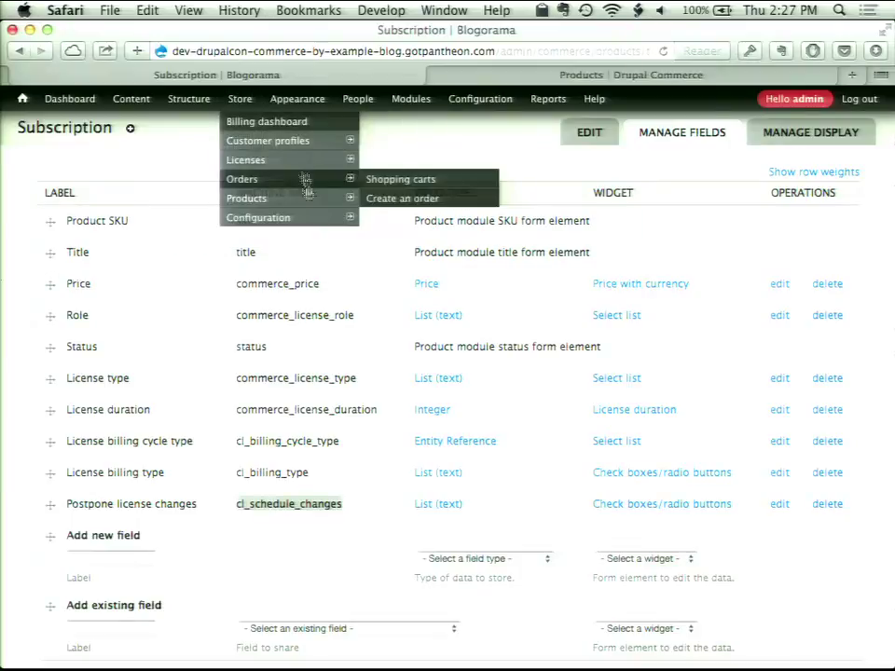
pyautogui.moveTo(410, 199)
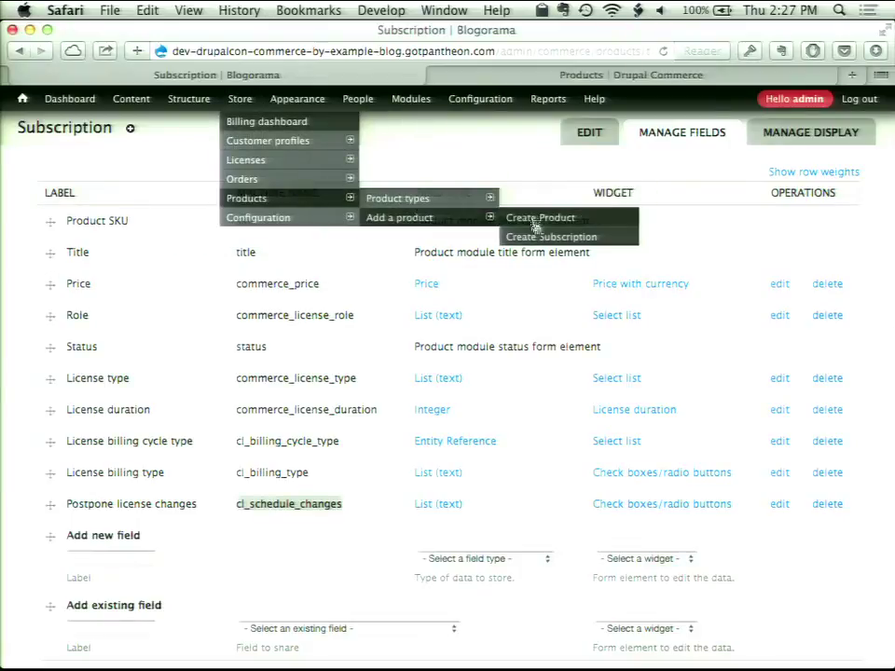
# Start a new Subscription product with SKU SUB-MON, title 'Monthly Subscription' and price 9.99
pyautogui.click(519, 235)
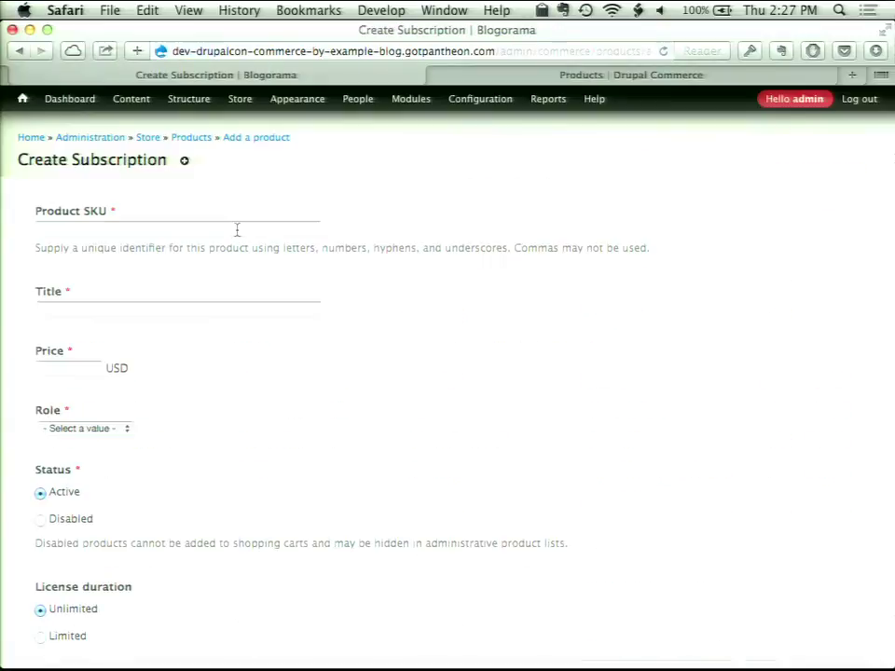
pyautogui.click(237, 229)
pyautogui.write('SUB-')
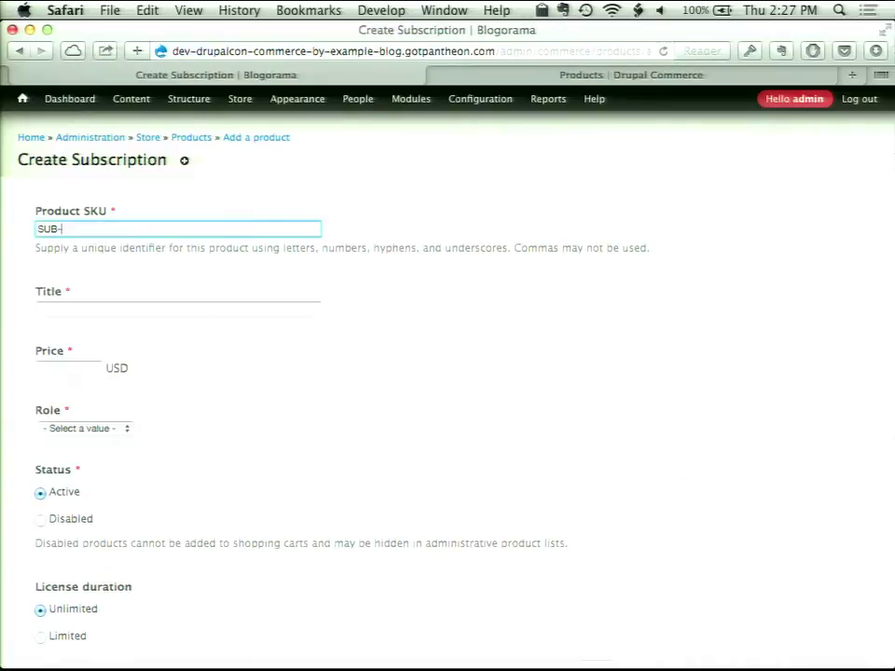
pyautogui.press('Down')
pyautogui.press('Down')
pyautogui.press('Up')
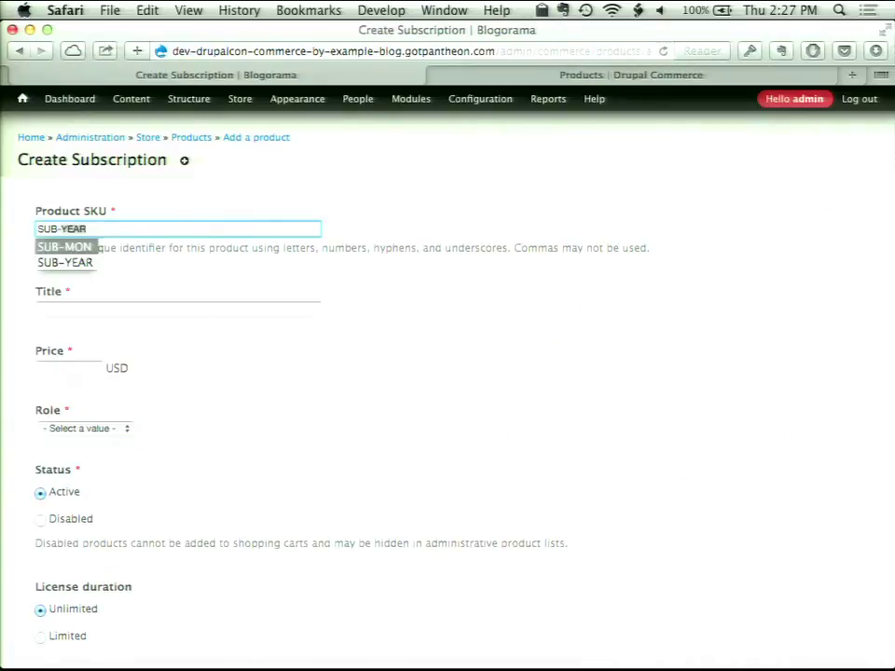
pyautogui.press('Return')
pyautogui.click(254, 310)
pyautogui.write('Monthly Subscrip')
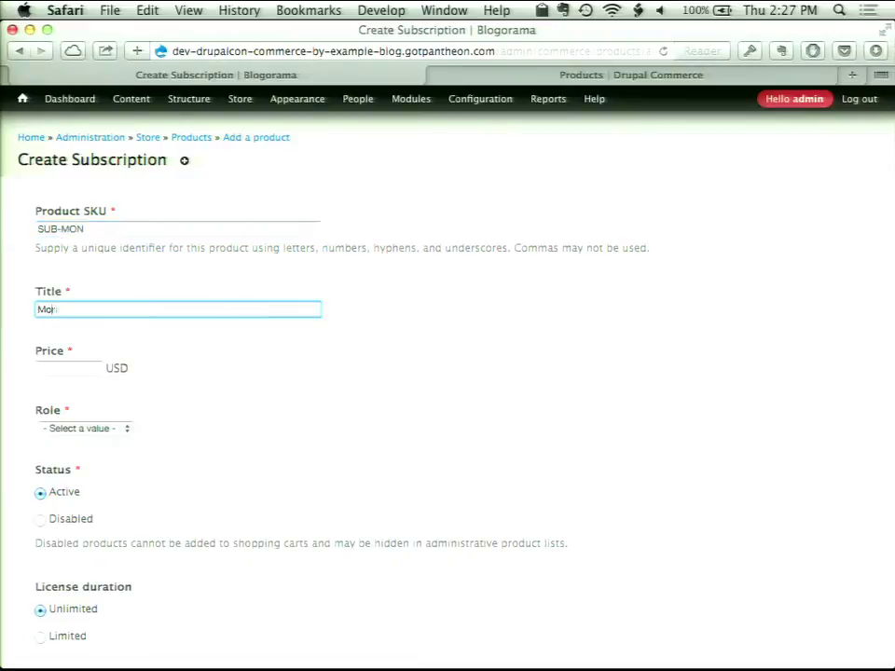
pyautogui.write('tion')
pyautogui.press('Tab')
pyautogui.write('9.99')
# Assign the subscriber role, Monthly Subscription billing and unlimited duration, then save and add another
pyautogui.click(88, 428)
pyautogui.click(109, 461)
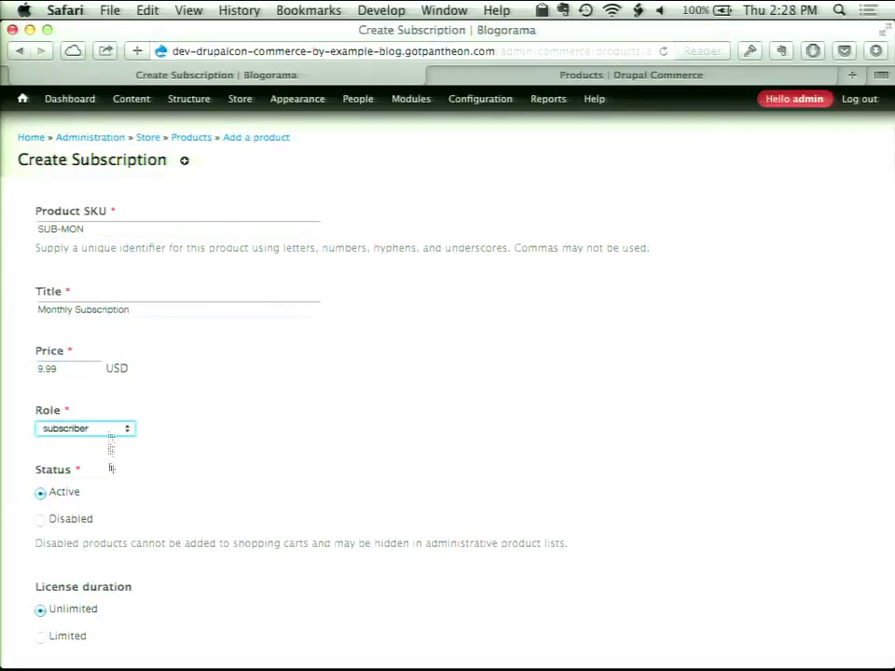
pyautogui.scroll(-3, 105, 511)
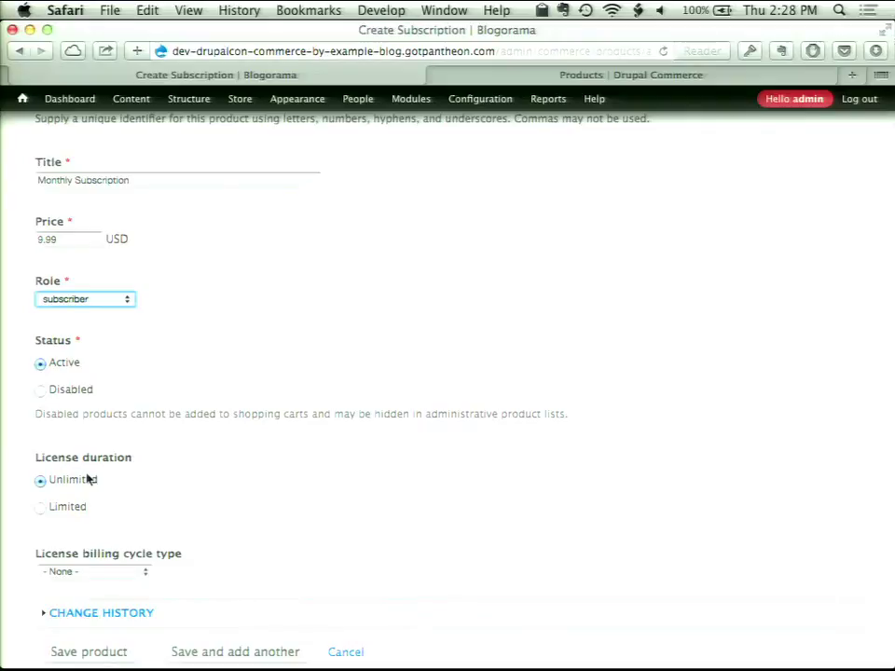
pyautogui.click(131, 571)
pyautogui.click(135, 590)
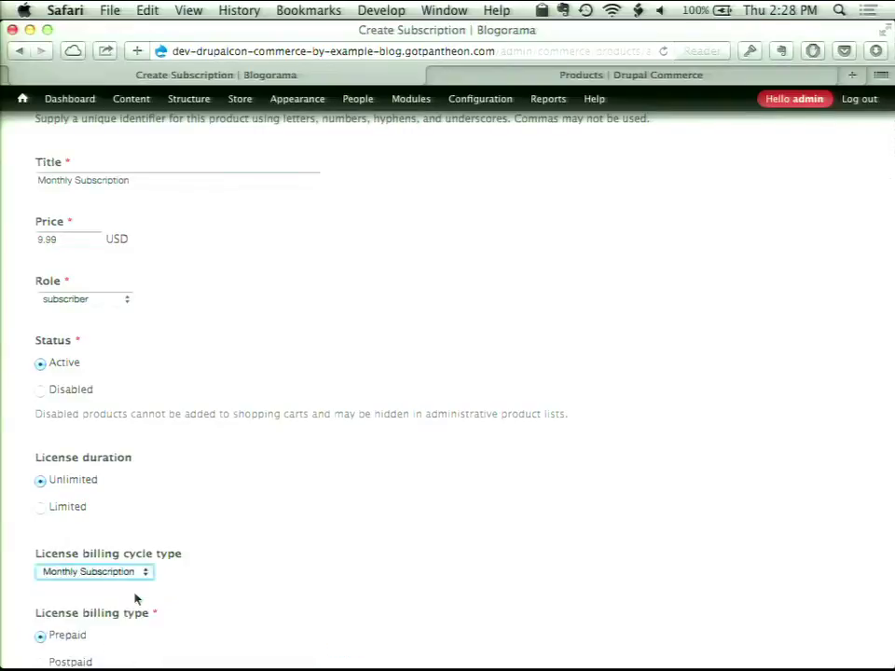
pyautogui.scroll(-2, 139, 559)
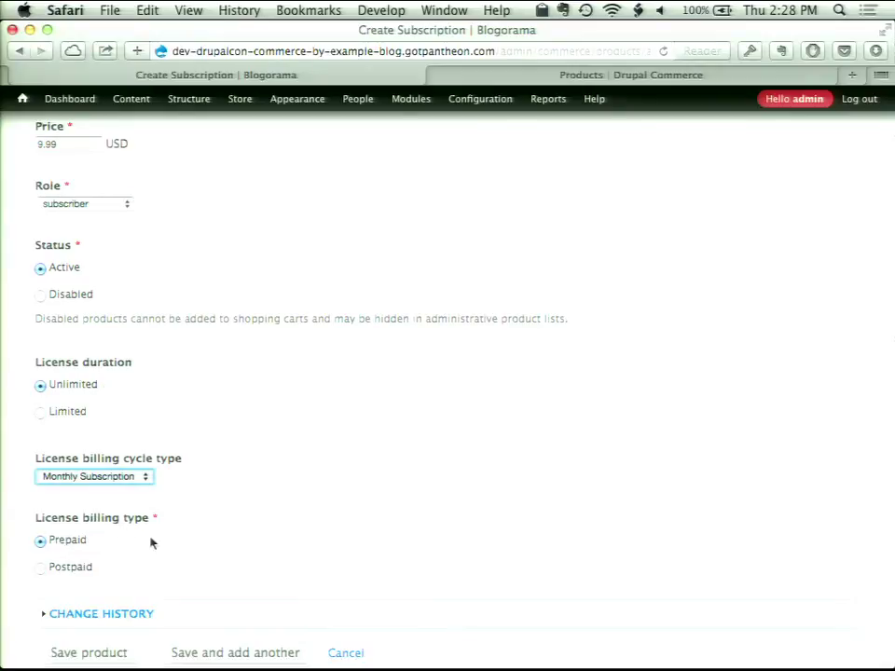
pyautogui.scroll(-1, 119, 583)
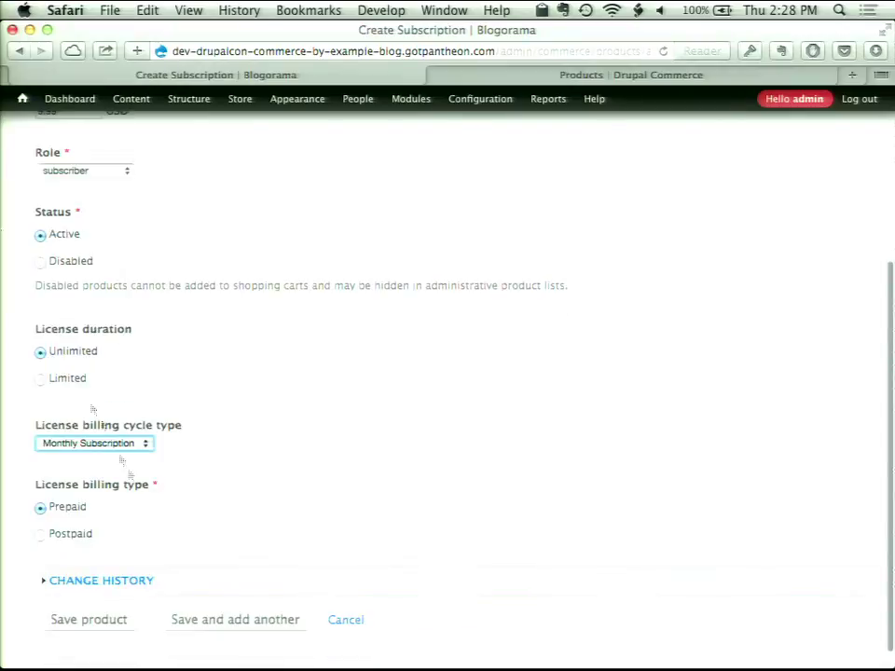
pyautogui.click(80, 379)
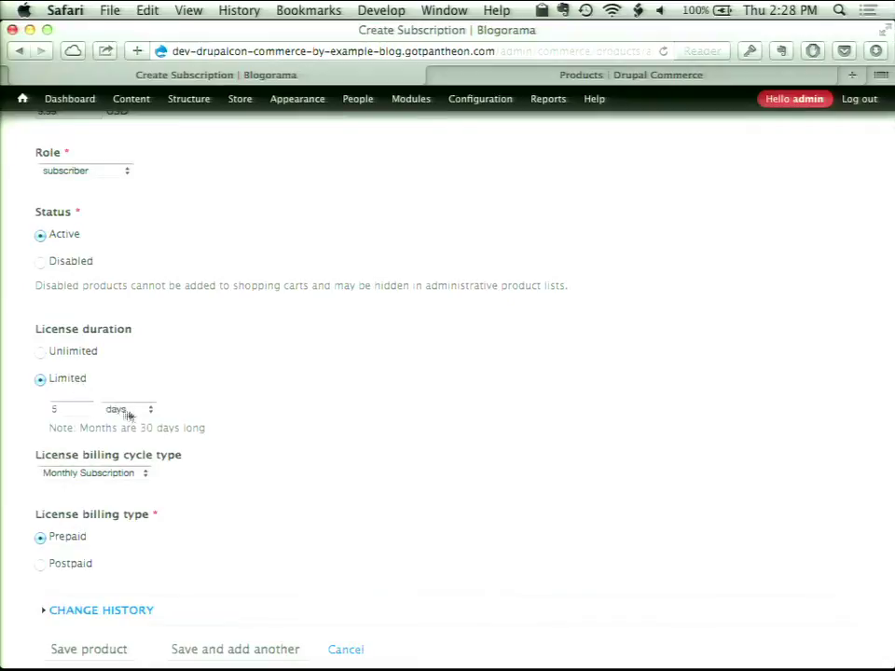
pyautogui.click(88, 410)
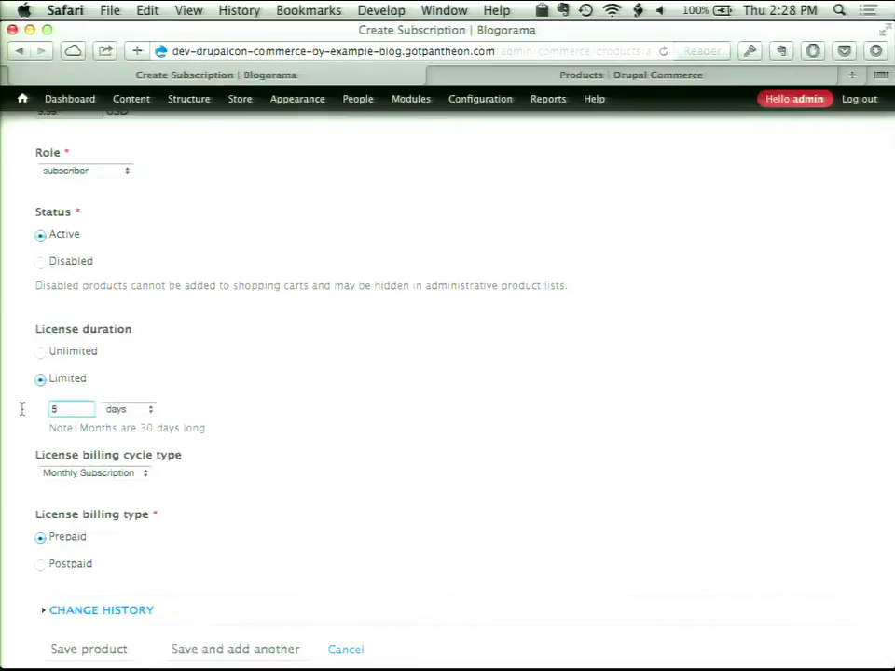
pyautogui.click(33, 351)
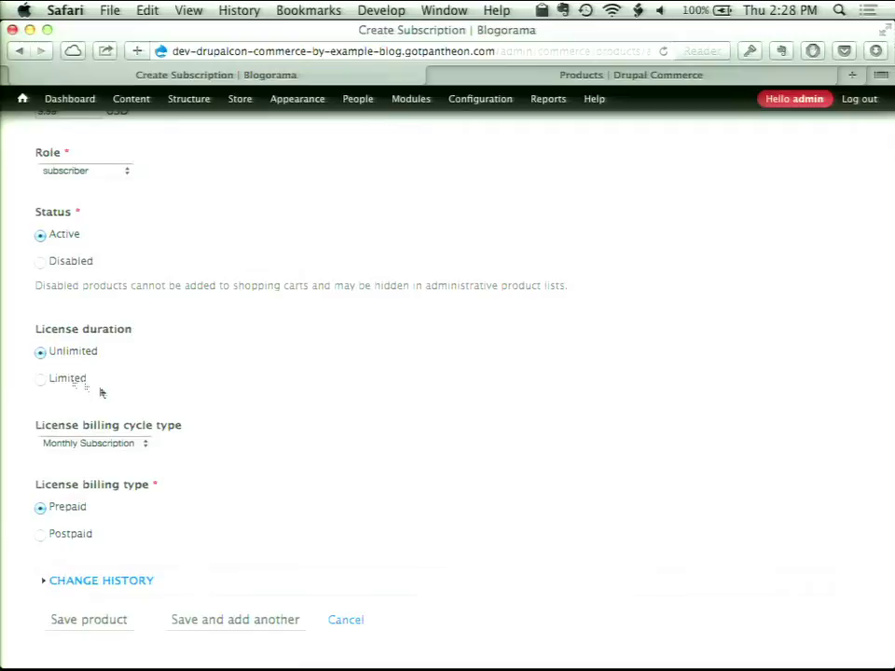
pyautogui.click(235, 620)
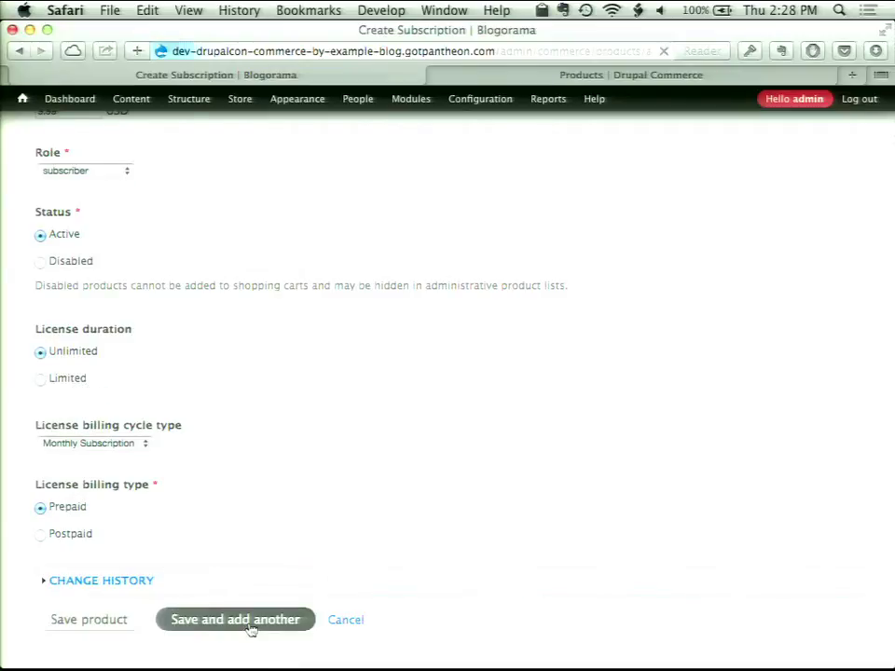
# Enter SKU SUB-YEAR, title 'Yearly Subscription' and price 99.99 for the next product
pyautogui.click(139, 288)
pyautogui.write('SUB-MON')
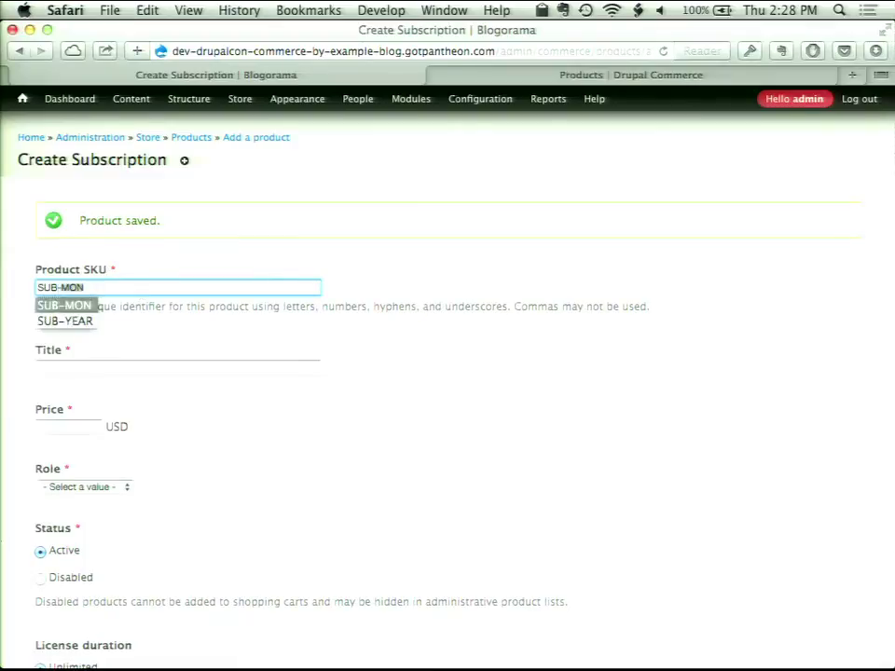
pyautogui.press('Down')
pyautogui.press('Tab')
pyautogui.write('Yearly')
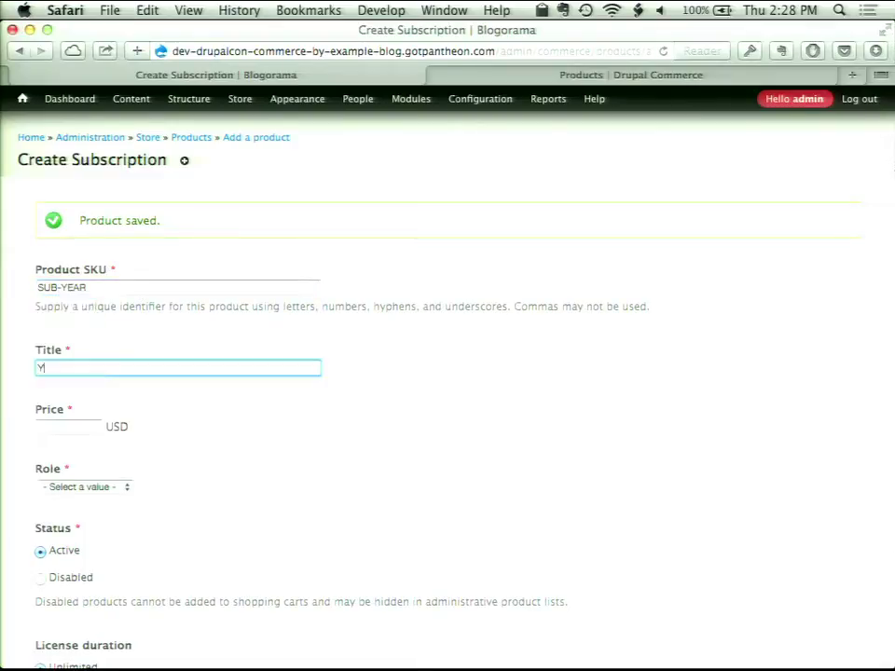
pyautogui.press('BackSpace')
pyautogui.press('BackSpace')
pyautogui.press('BackSpace')
pyautogui.press('BackSpace')
pyautogui.write('rly Subscription')
pyautogui.press('Tab')
pyautogui.write('99.99')
# Choose the subscriber role and Yearly Subscription license billing cycle, then save the product
pyautogui.scroll(-5, 142, 307)
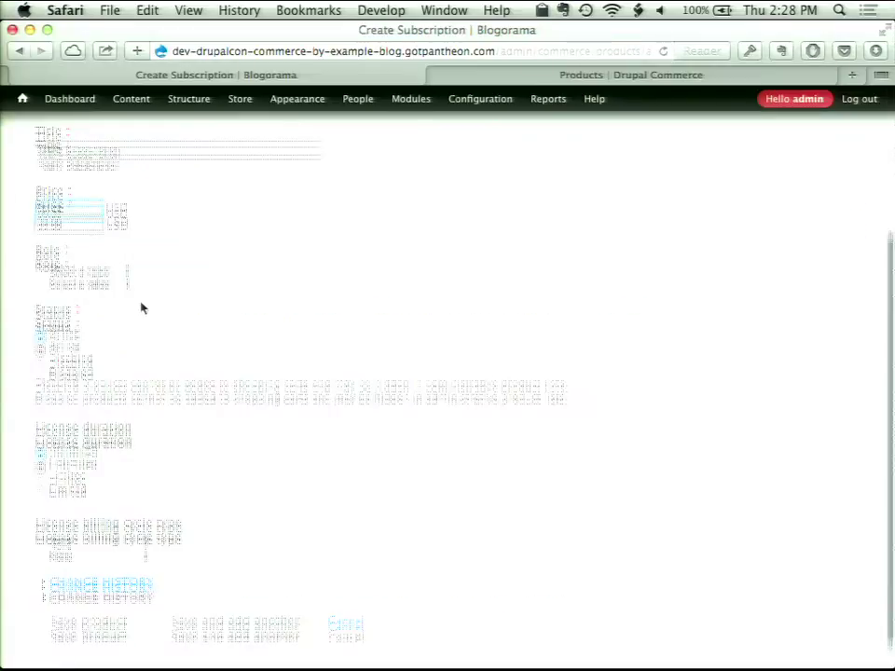
pyautogui.click(115, 248)
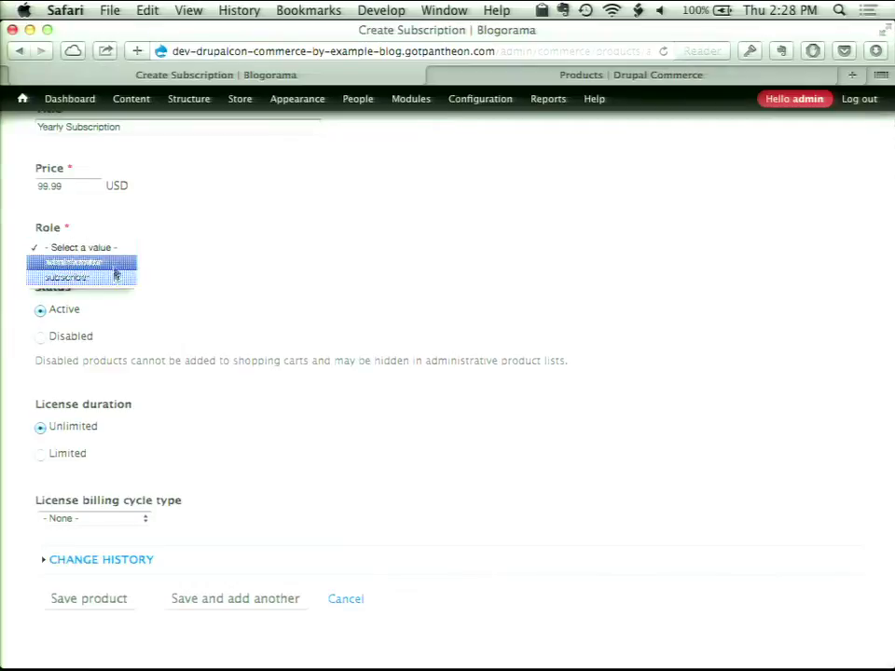
pyautogui.click(115, 278)
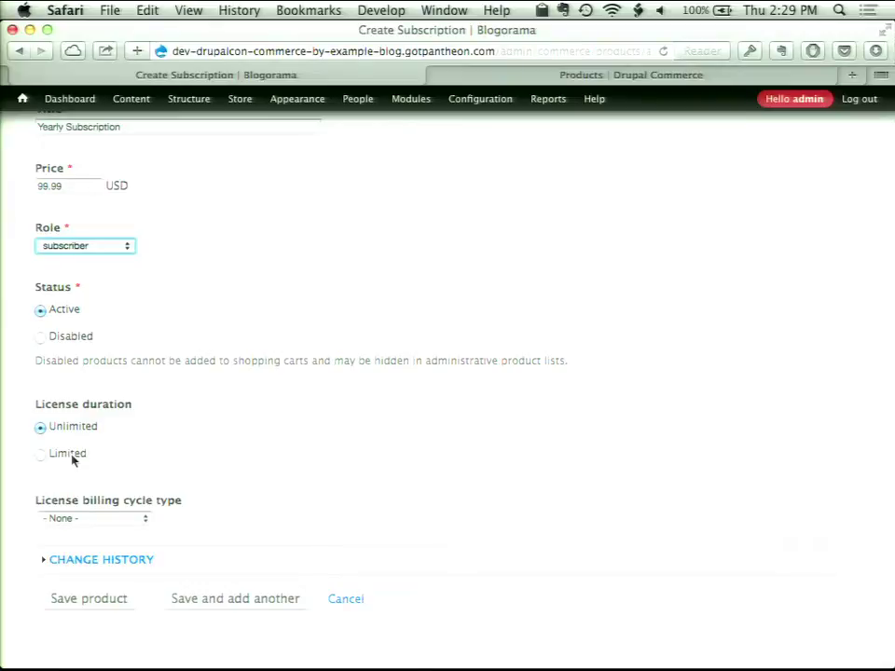
pyautogui.click(115, 520)
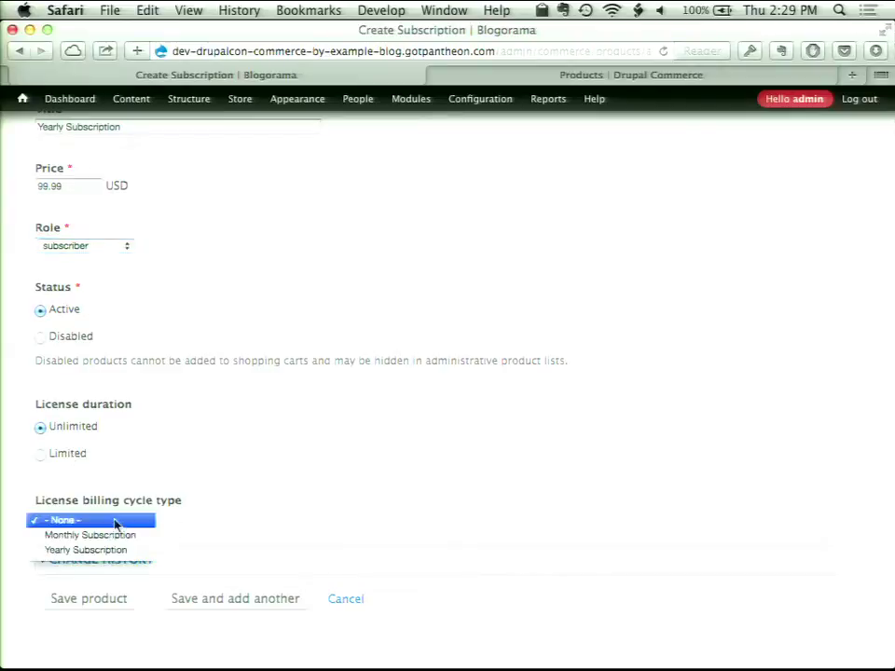
pyautogui.click(85, 550)
pyautogui.scroll(-1, 204, 523)
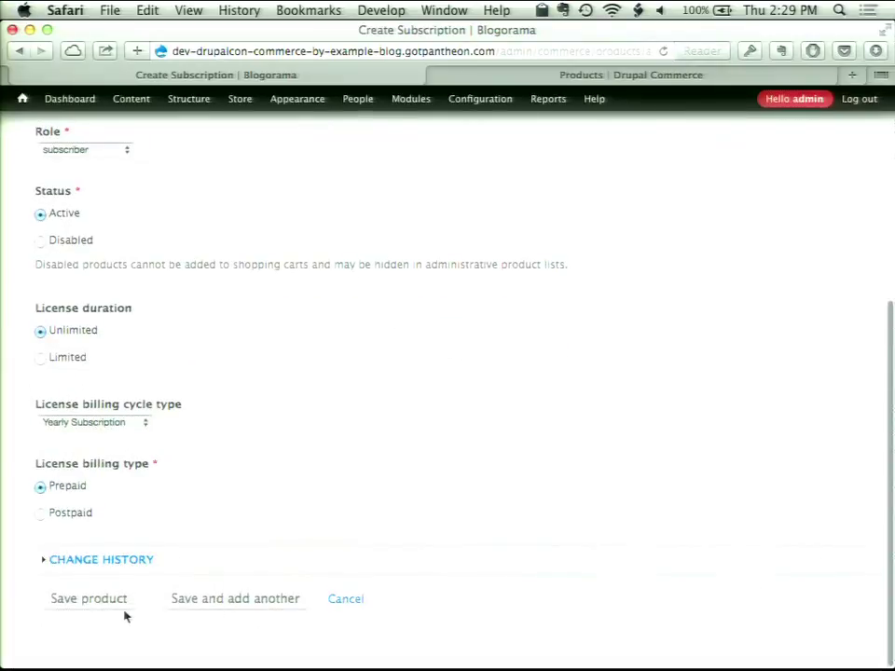
pyautogui.click(90, 598)
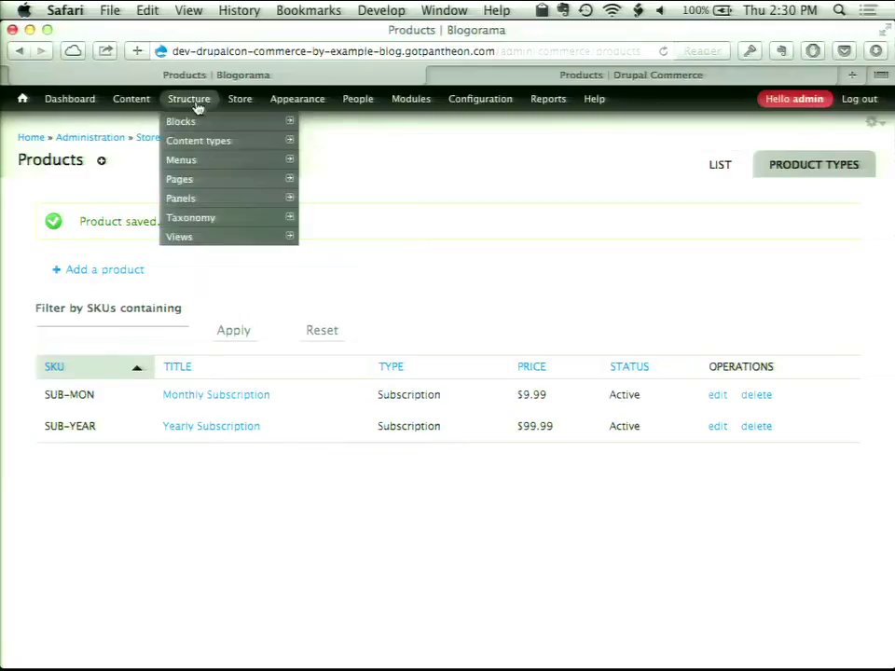
# Reveal the Add content type option under Structure > Content types in the admin toolbar
pyautogui.moveTo(149, 102)
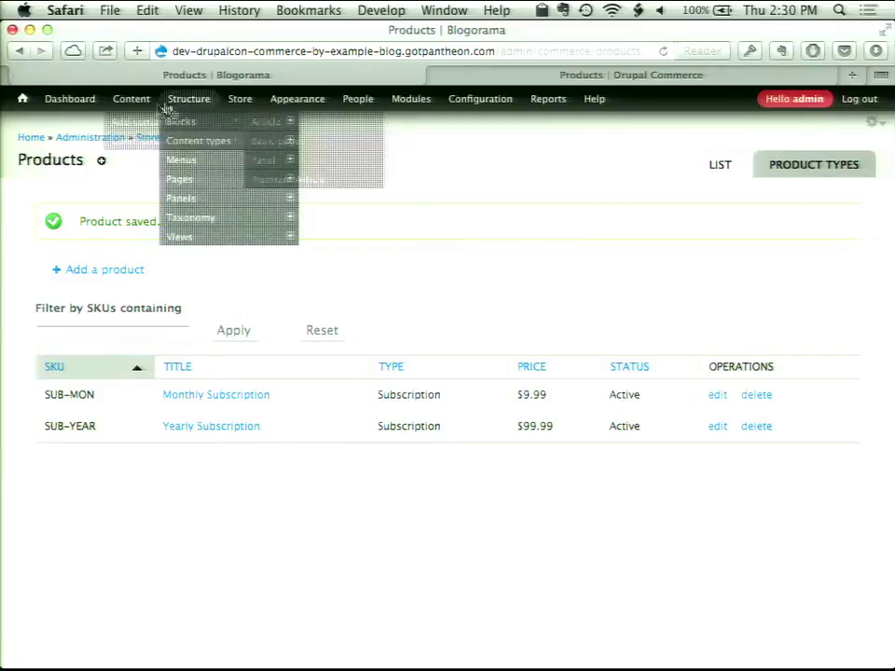
pyautogui.moveTo(208, 141)
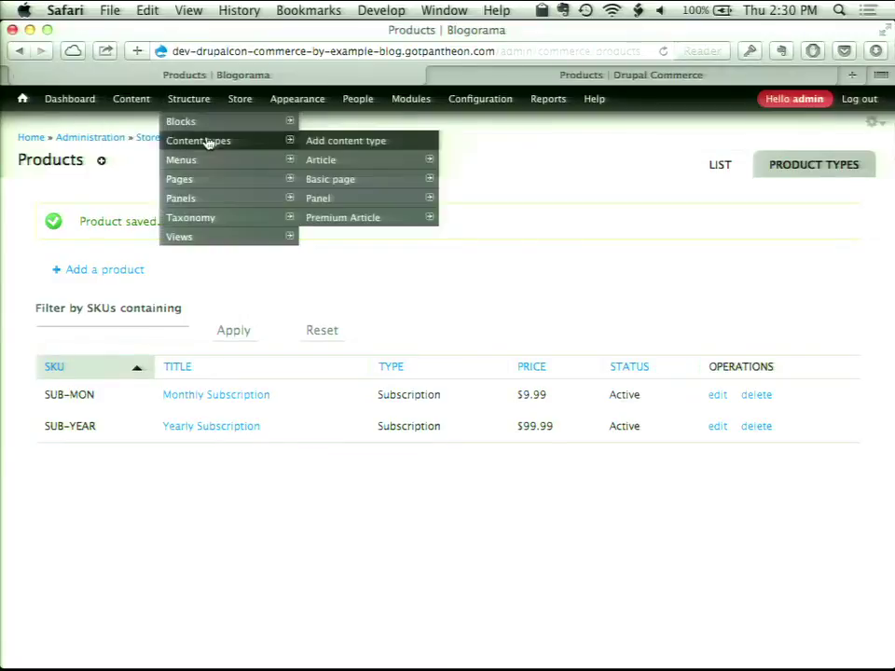
# Name the new content type 'Subscription Product' with description 'This is a subscription product.'
pyautogui.click(333, 140)
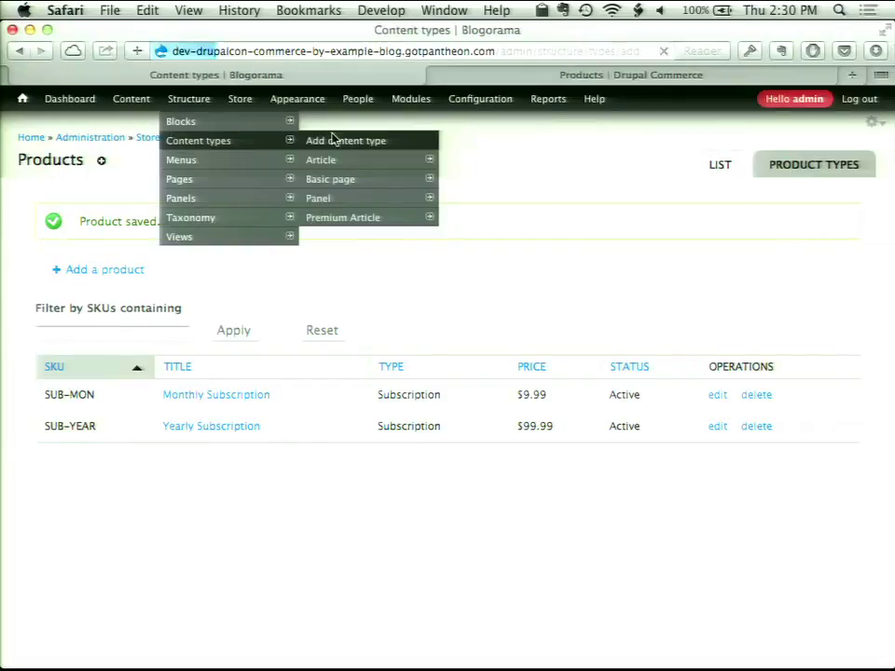
pyautogui.click(134, 266)
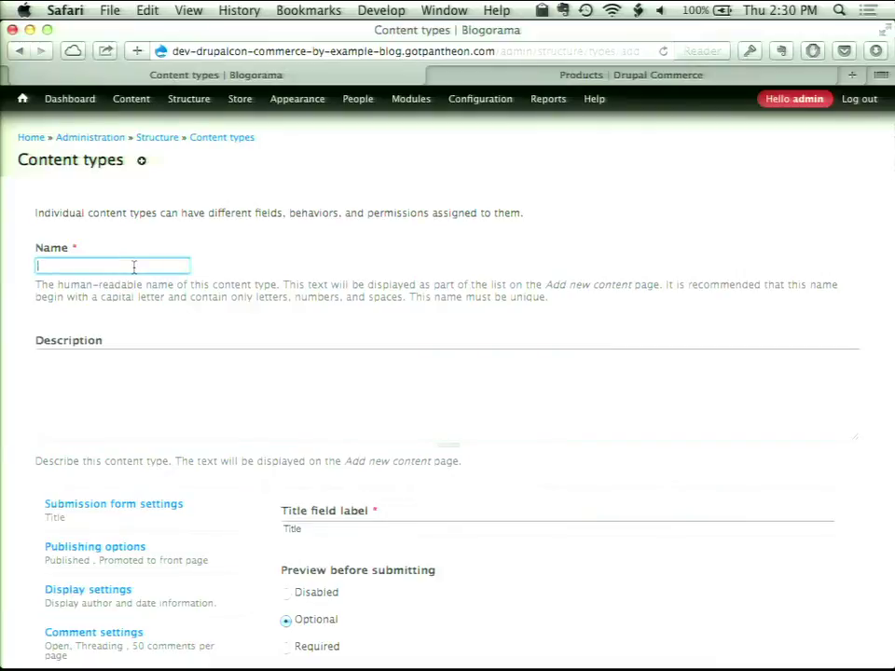
pyautogui.write('Sub')
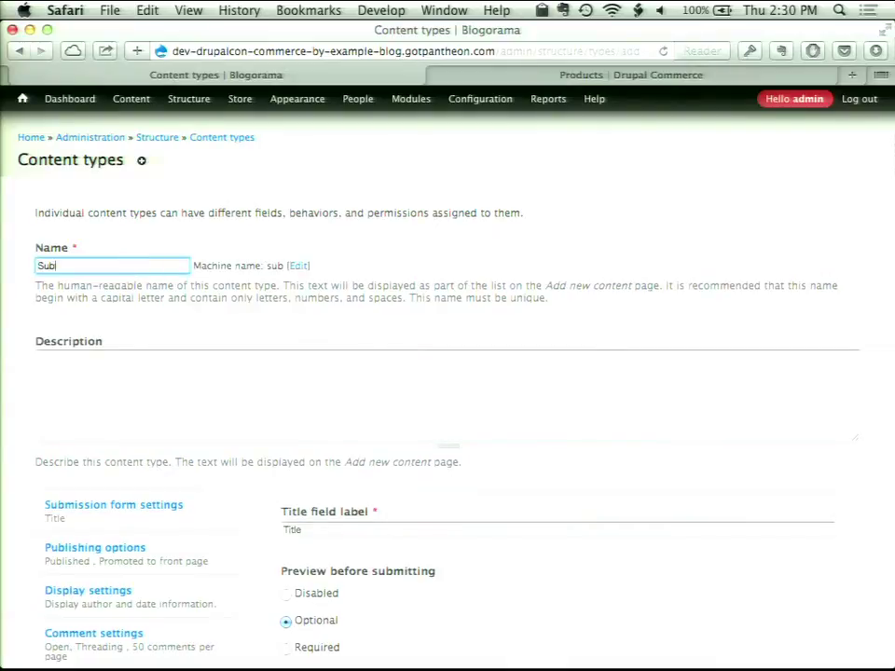
pyautogui.write('scription Product')
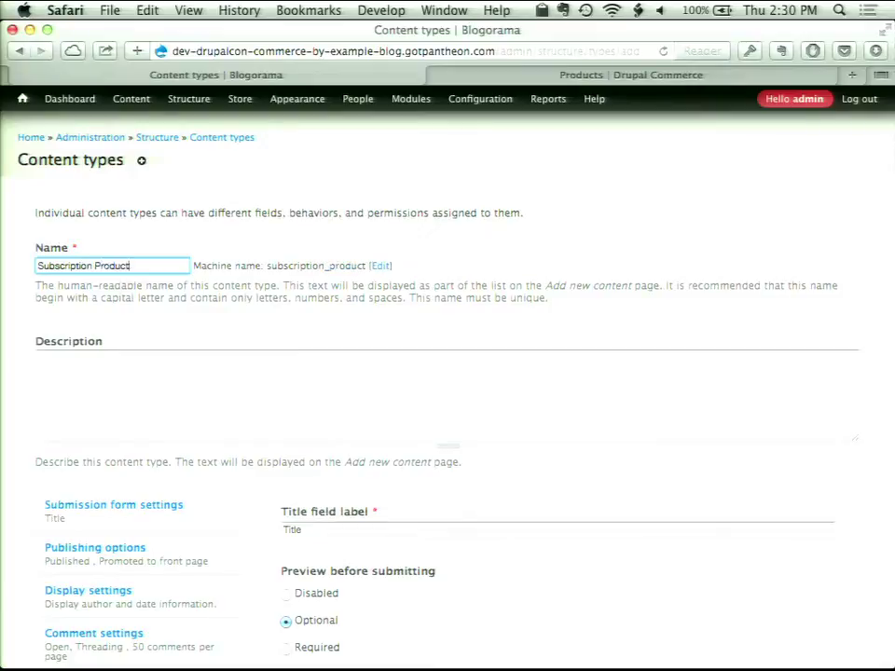
pyautogui.press('Tab')
pyautogui.write('This is a s')
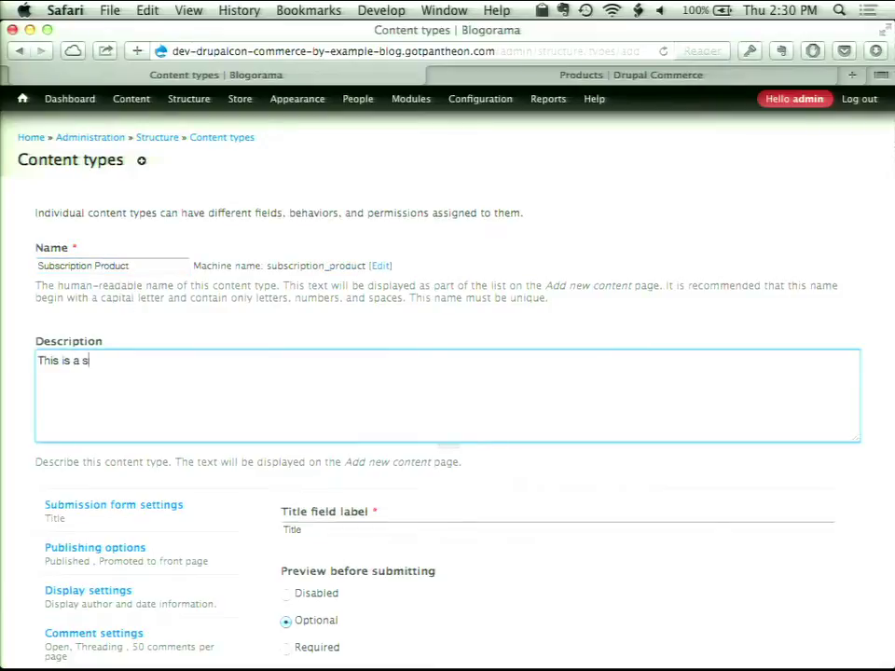
pyautogui.write('ubscription product.')
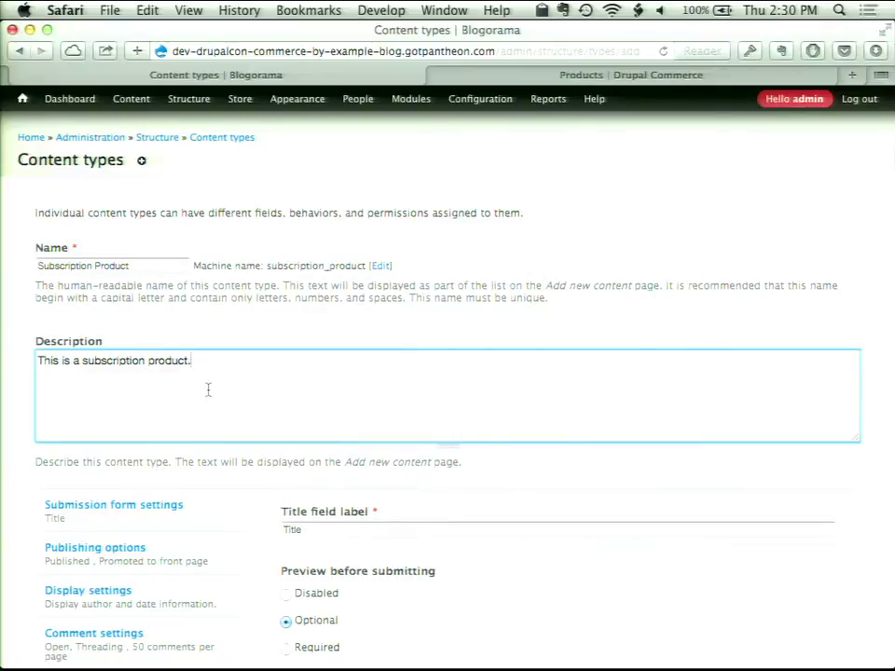
# Turn off author and date display, set default comments to Closed, and review menu settings
pyautogui.scroll(-2, 208, 389)
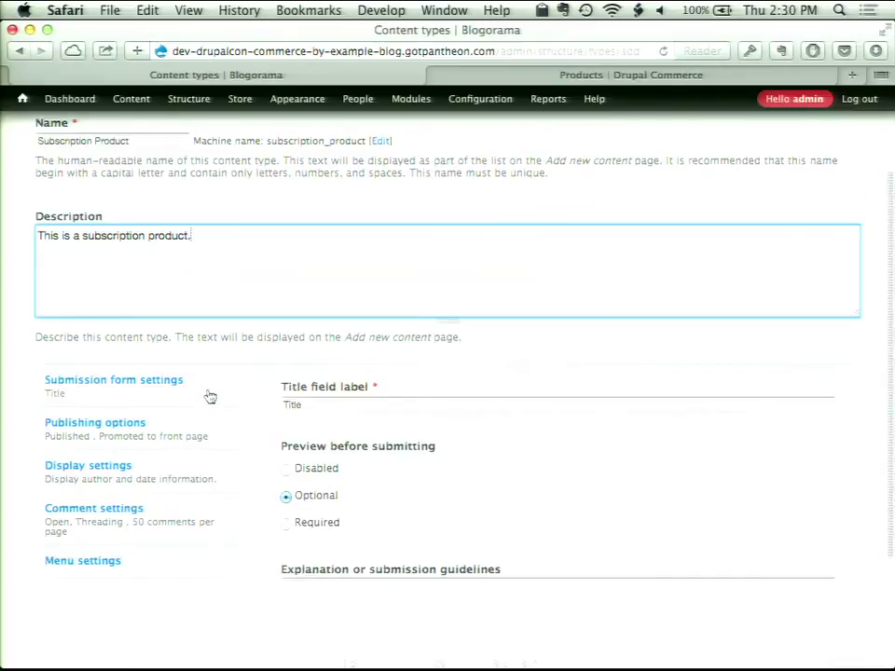
pyautogui.scroll(-2, 209, 396)
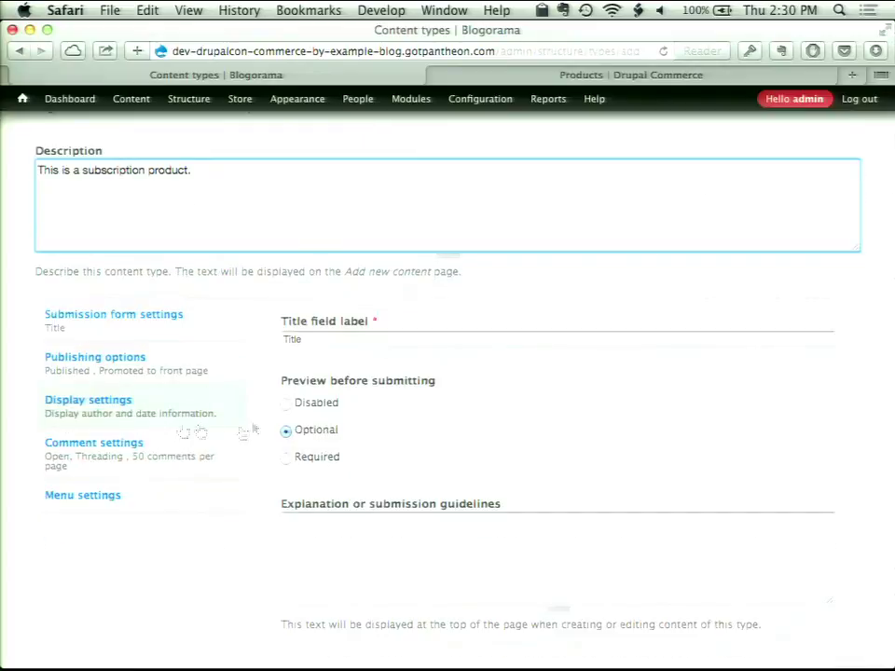
pyautogui.click(160, 364)
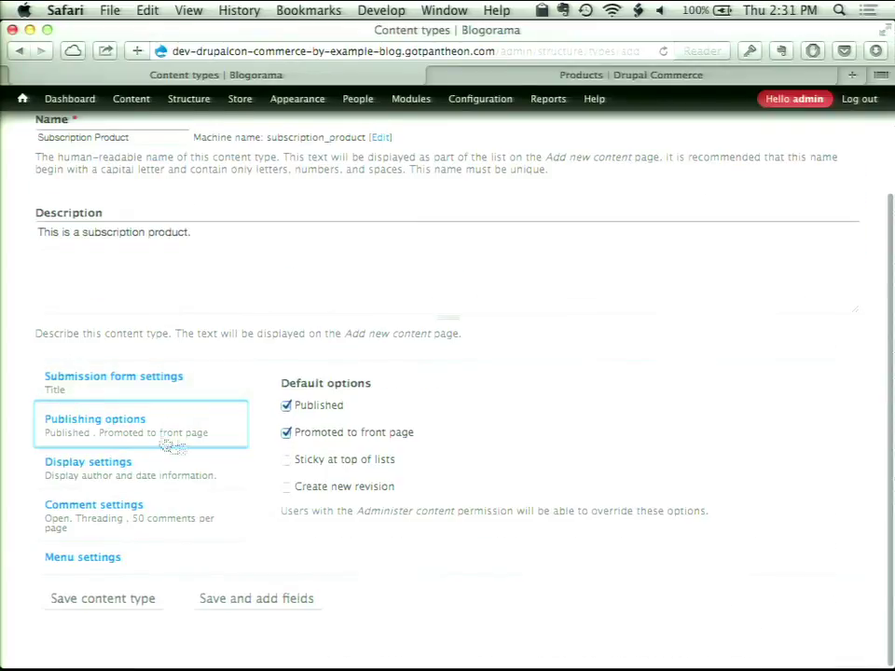
pyautogui.click(199, 471)
pyautogui.click(294, 389)
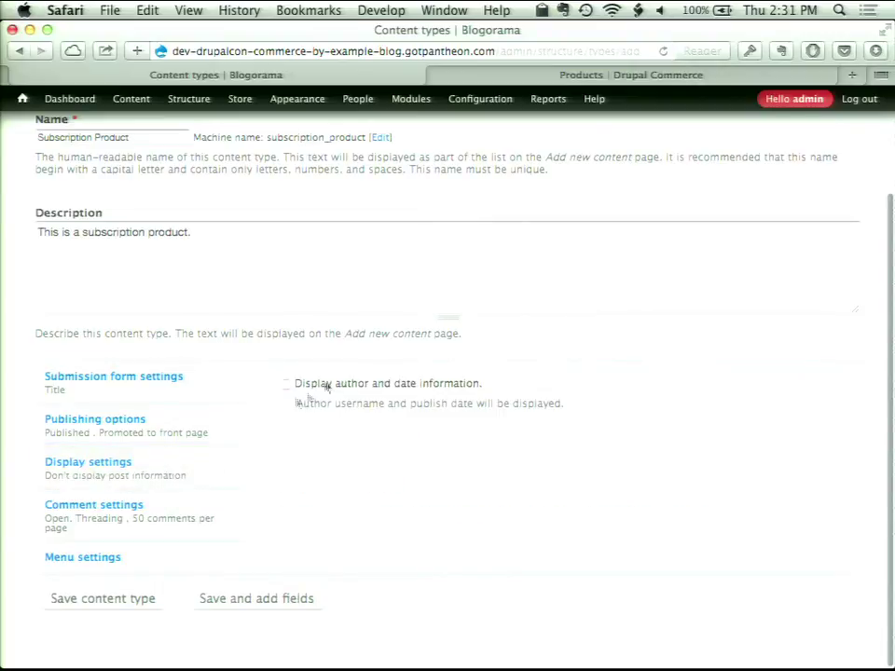
pyautogui.click(144, 511)
pyautogui.click(325, 406)
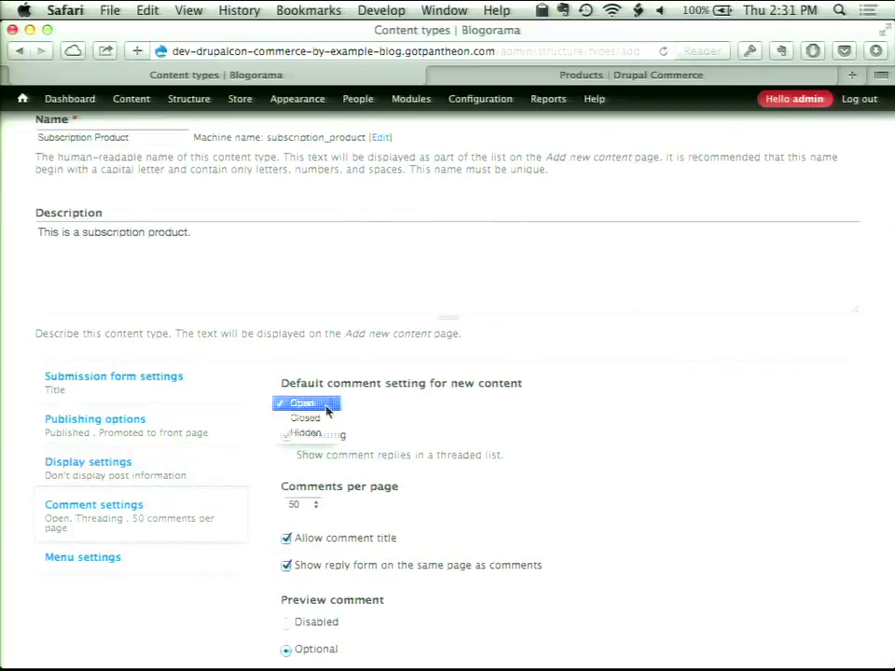
pyautogui.click(325, 418)
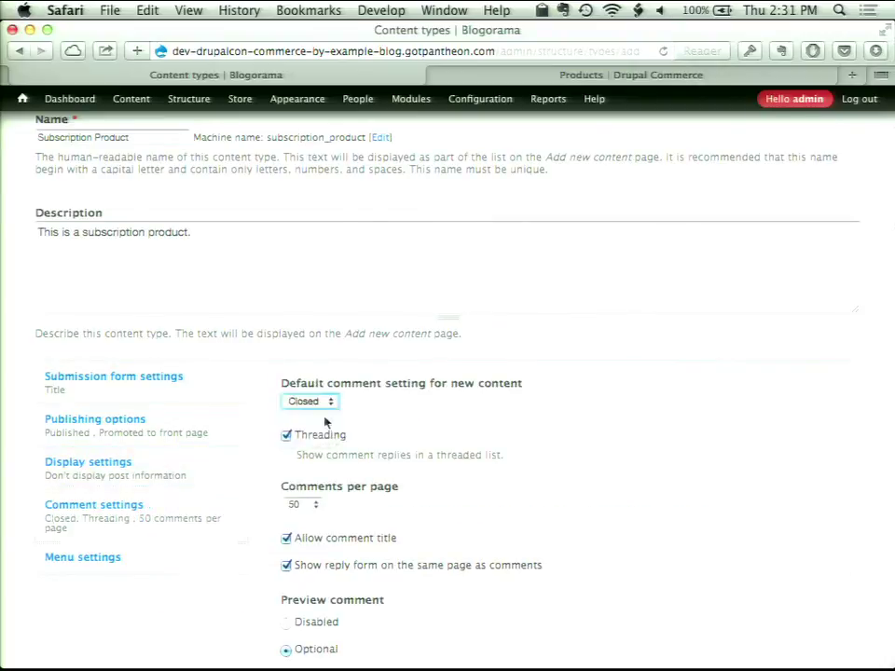
pyautogui.click(200, 477)
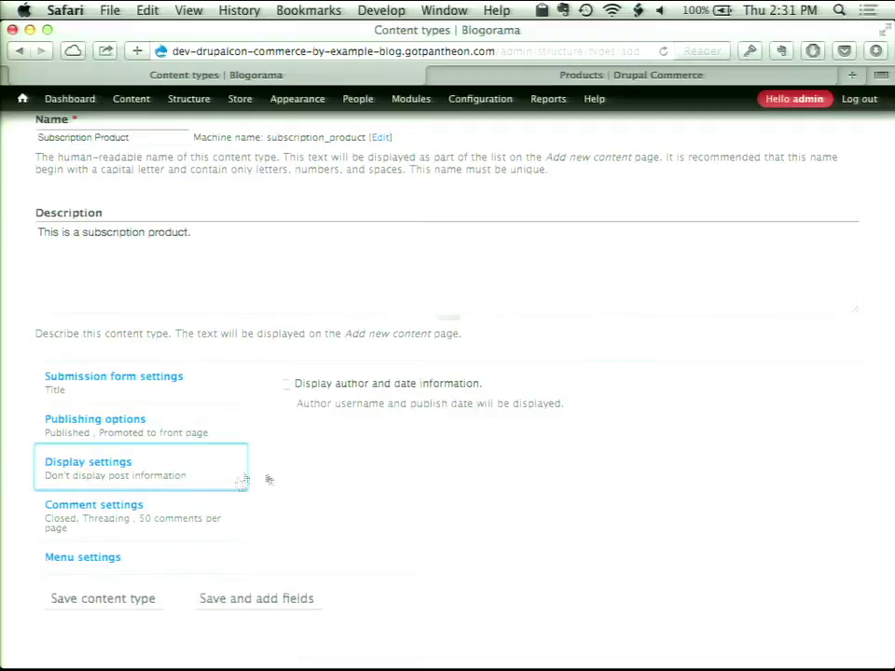
pyautogui.click(180, 556)
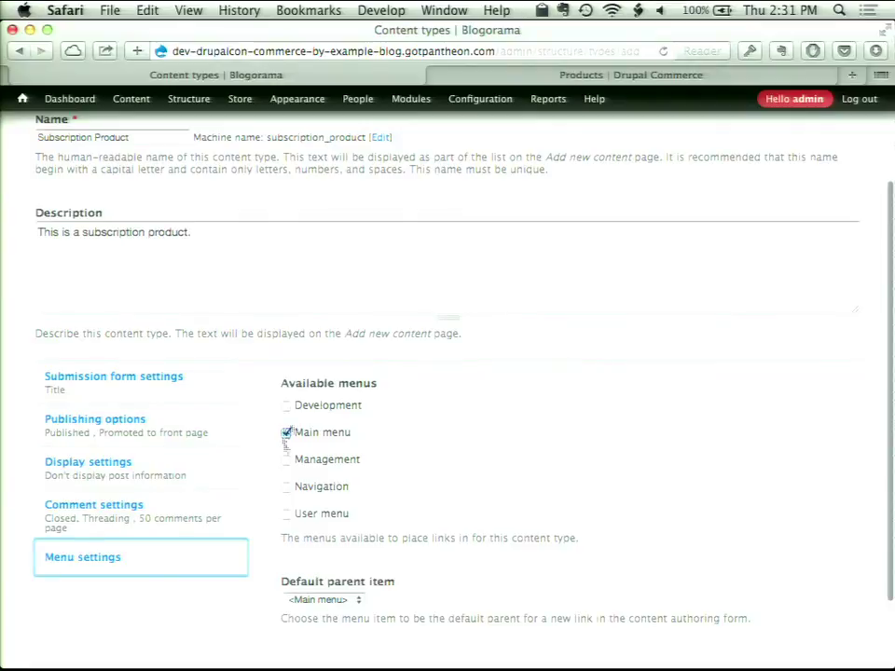
pyautogui.scroll(-2, 285, 438)
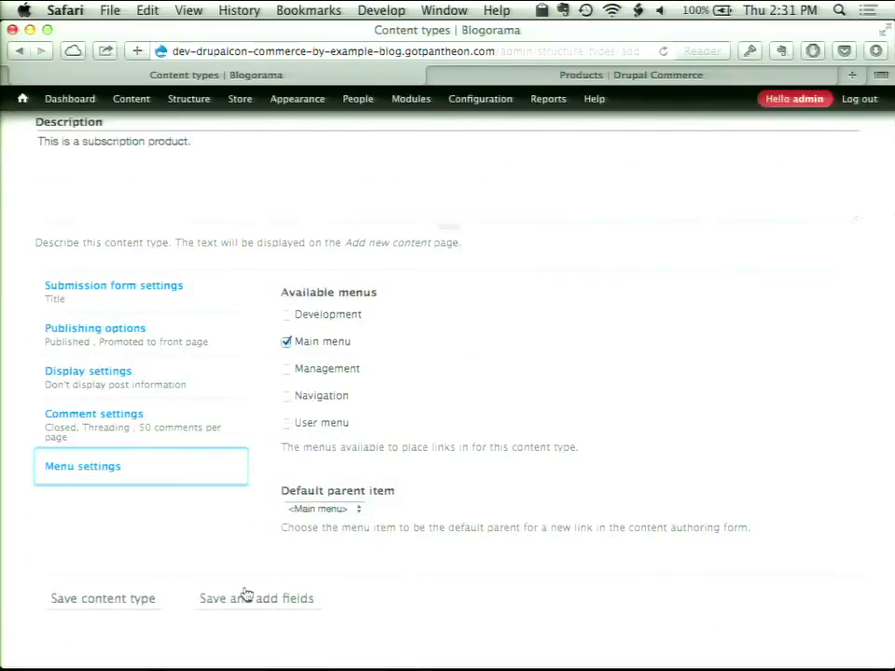
# Save the Subscription Product type and enter 'Subscription' as the new field's label
pyautogui.click(224, 599)
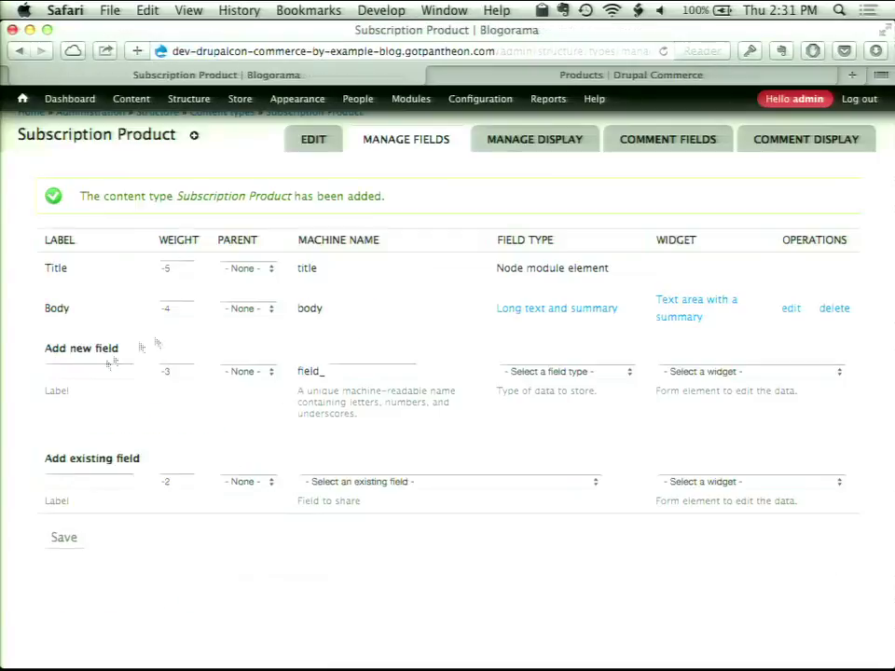
pyautogui.click(108, 369)
pyautogui.write('Sub')
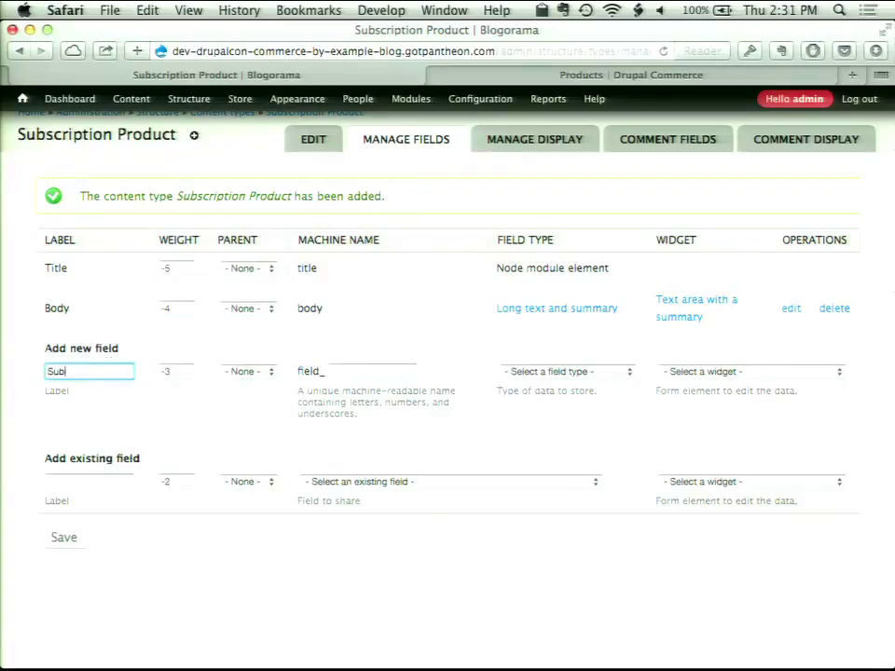
pyautogui.write('scription')
pyautogui.press('Tab')
pyautogui.press('Tab')
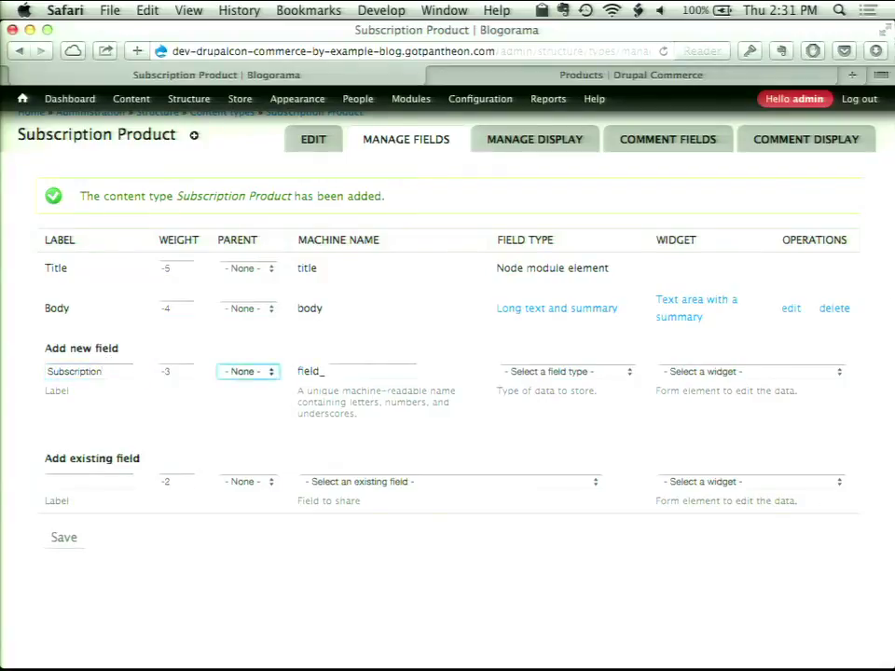
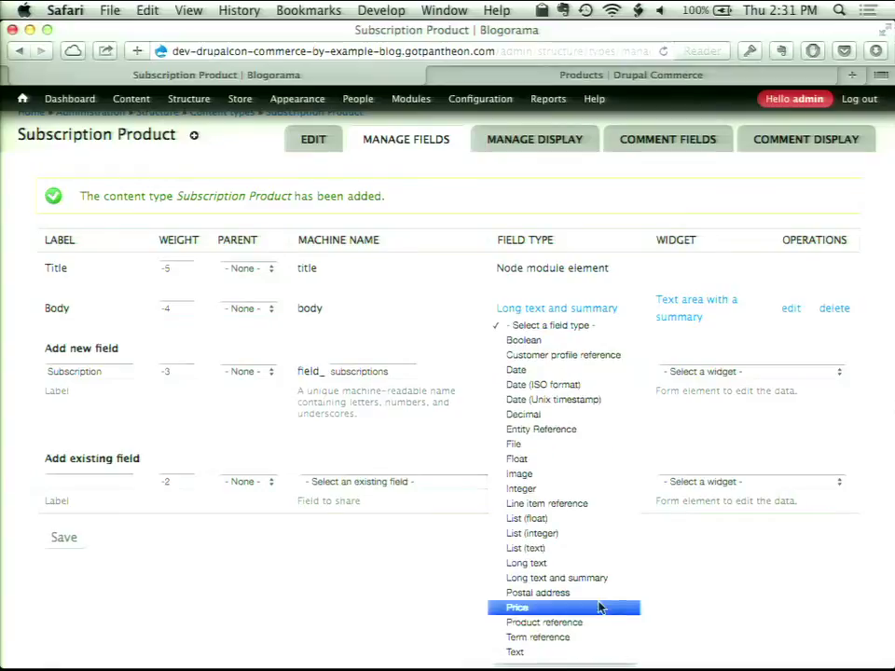
# Add the Subscription field as a Product reference using the Check boxes/radio buttons widget
pyautogui.click(597, 621)
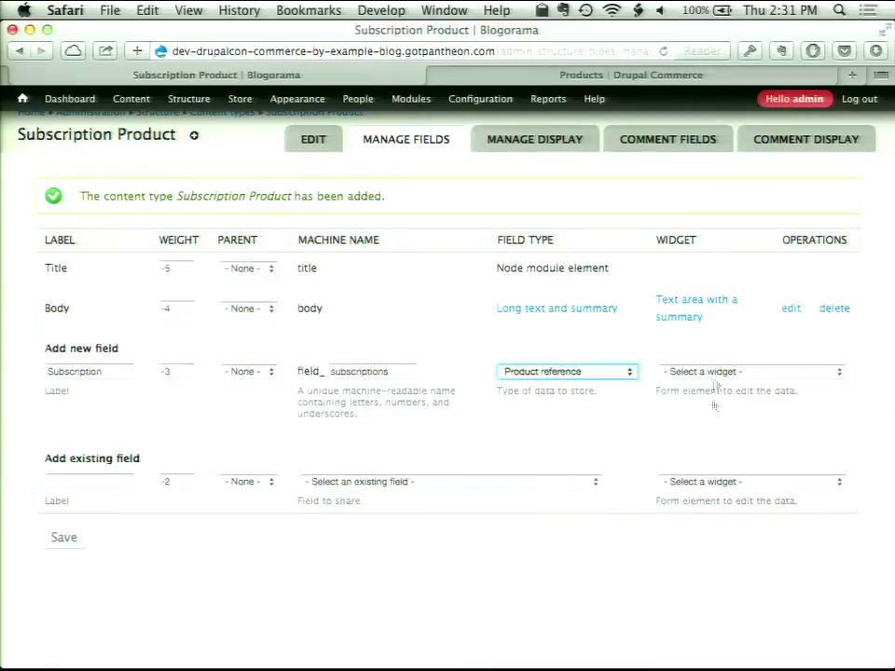
pyautogui.click(708, 371)
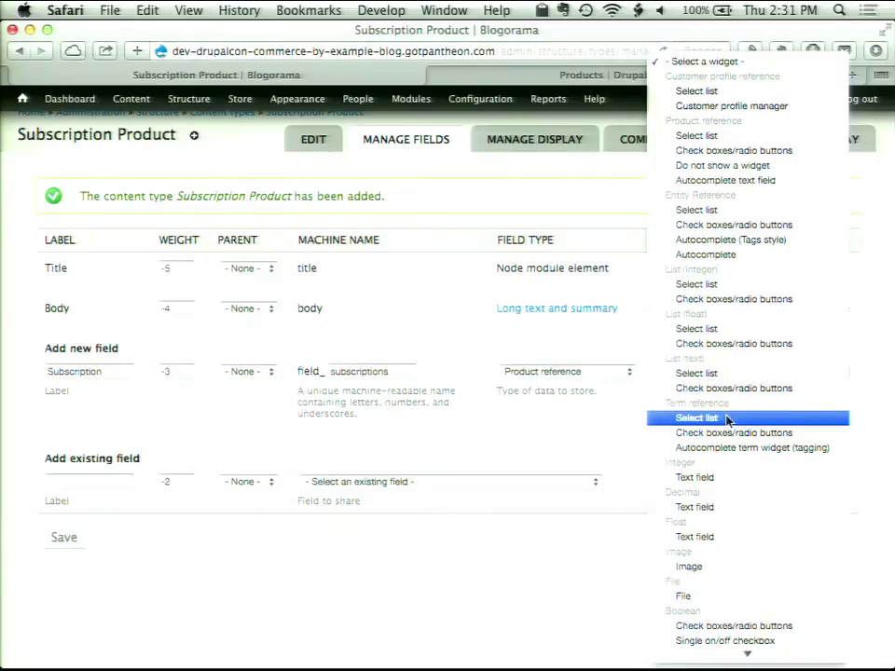
pyautogui.click(705, 152)
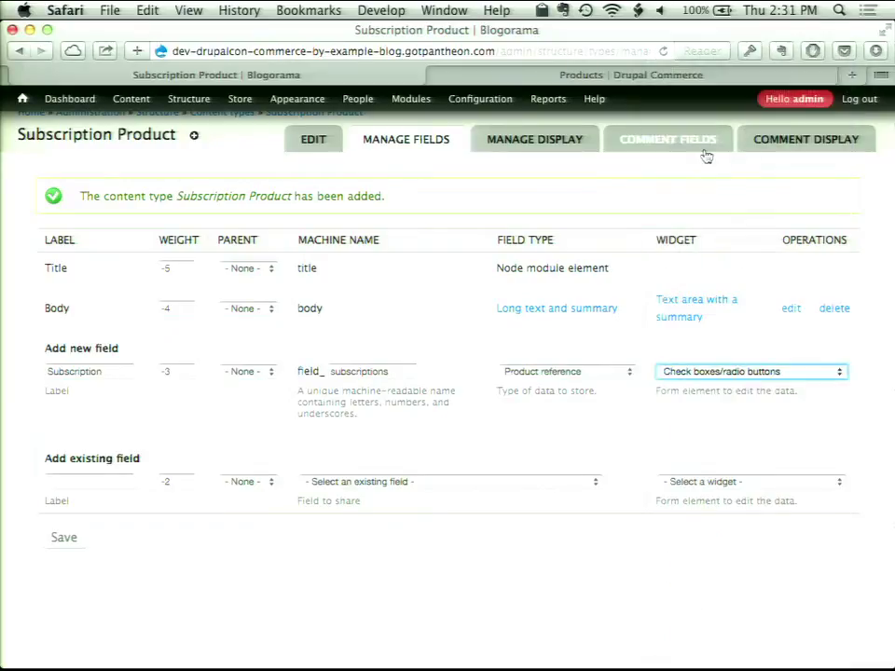
pyautogui.click(61, 539)
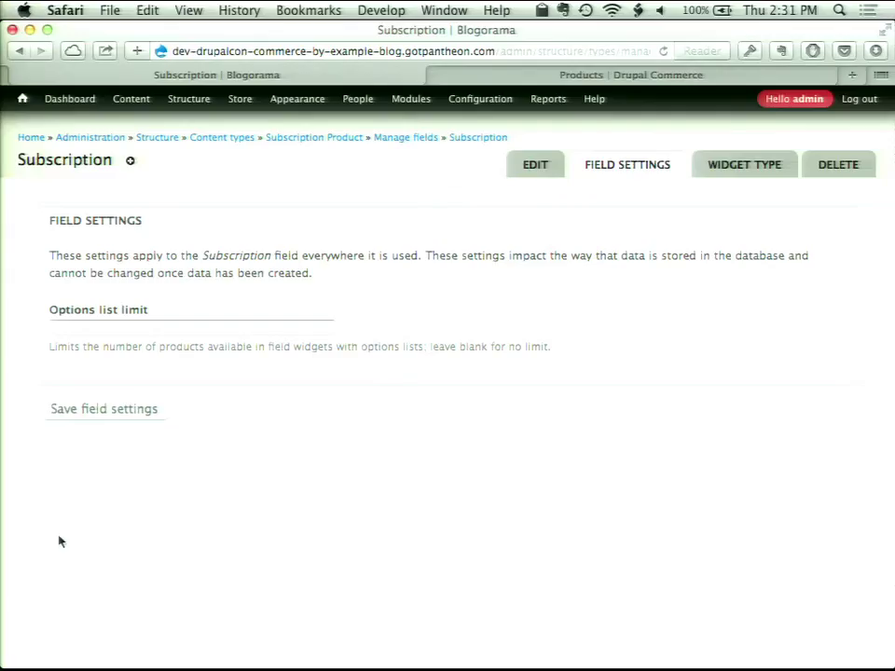
# Make the Subscription field required, limited to Subscription products, with Unlimited values, and save
pyautogui.click(133, 409)
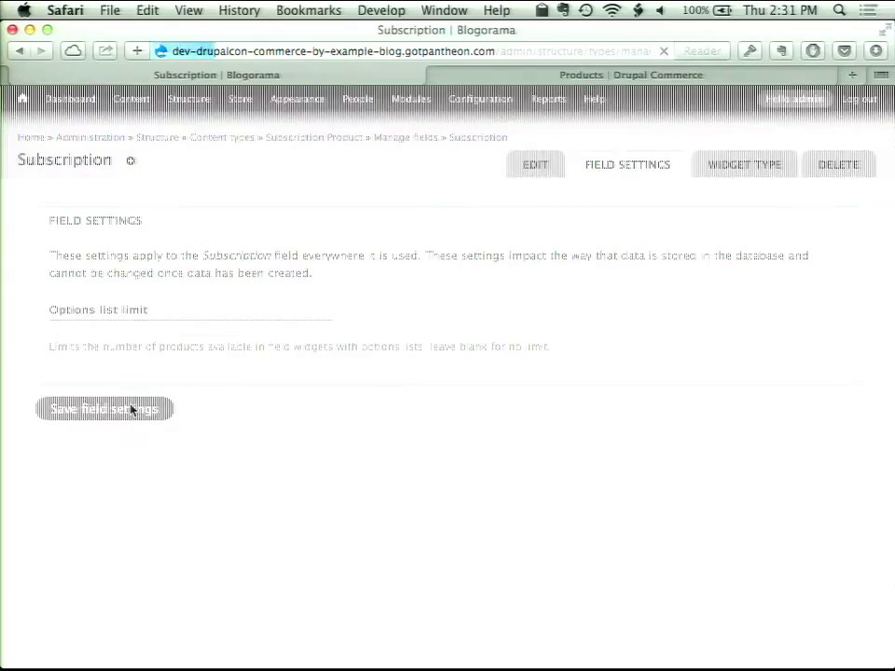
pyautogui.scroll(-2, 149, 391)
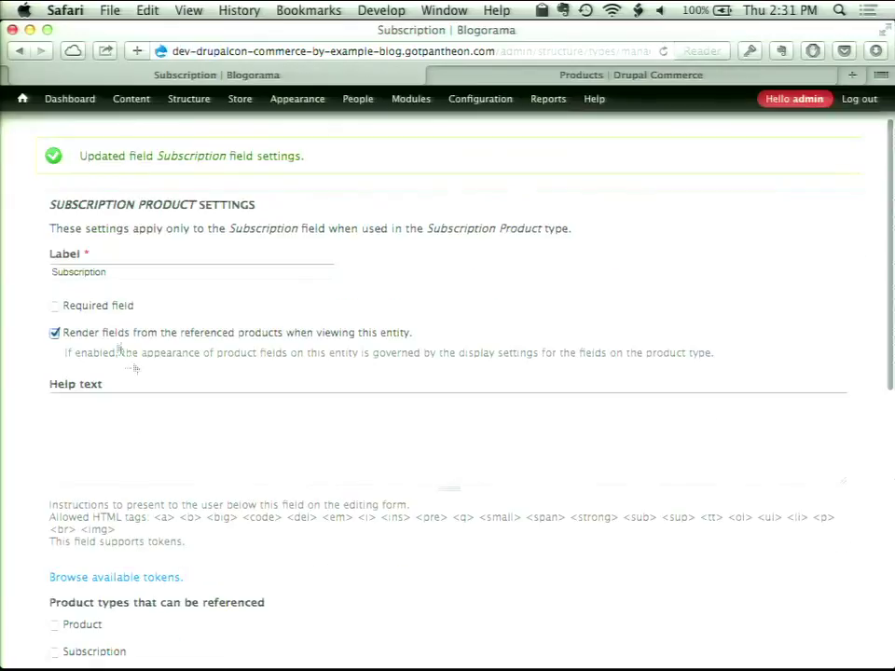
pyautogui.click(71, 305)
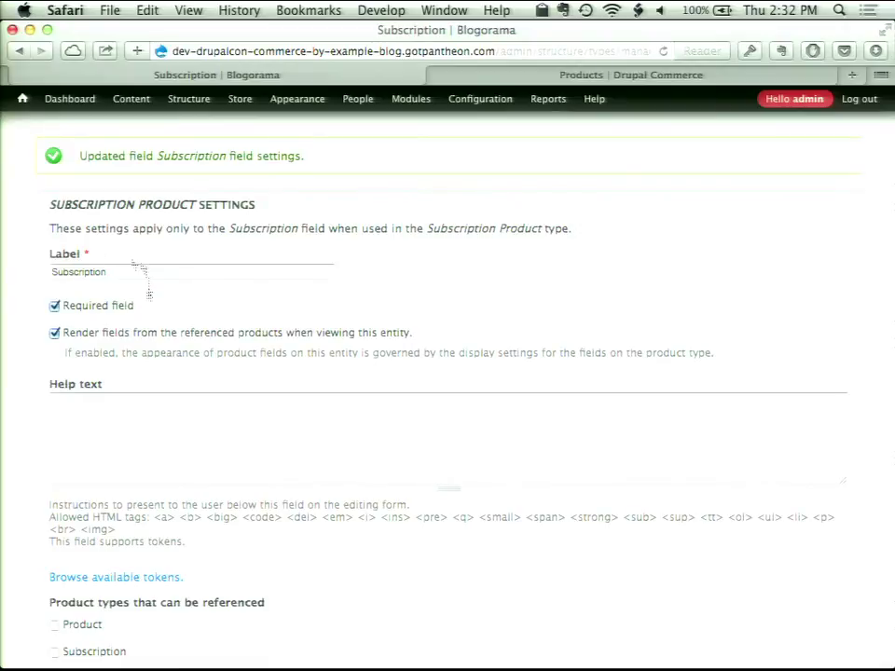
pyautogui.scroll(-4, 144, 504)
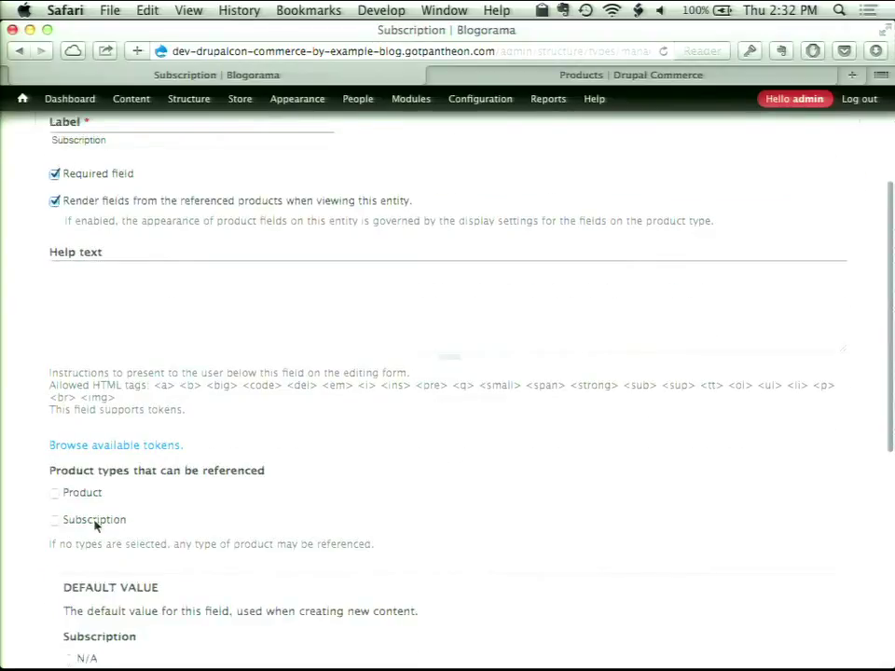
pyautogui.click(95, 522)
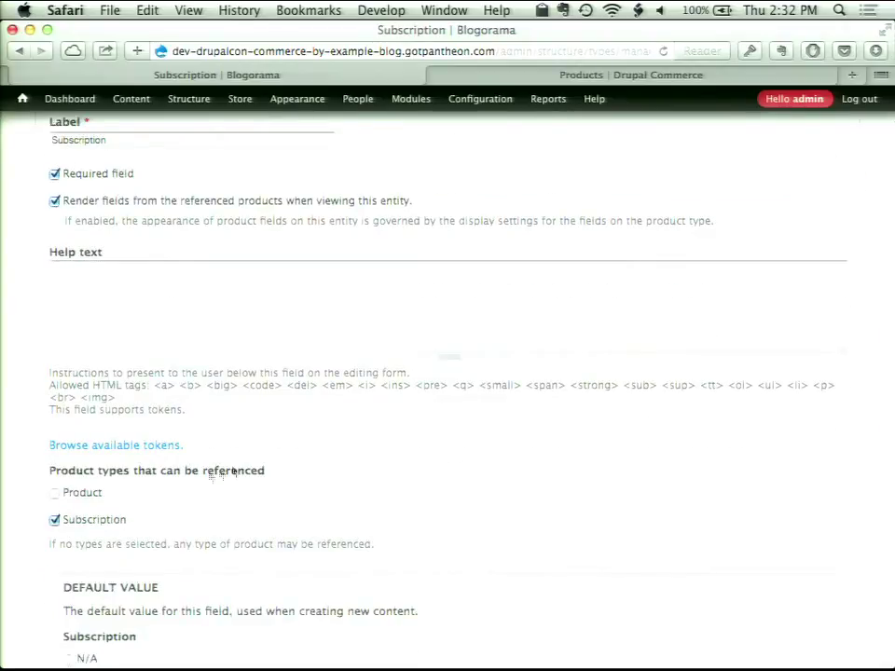
pyautogui.scroll(-10, 233, 471)
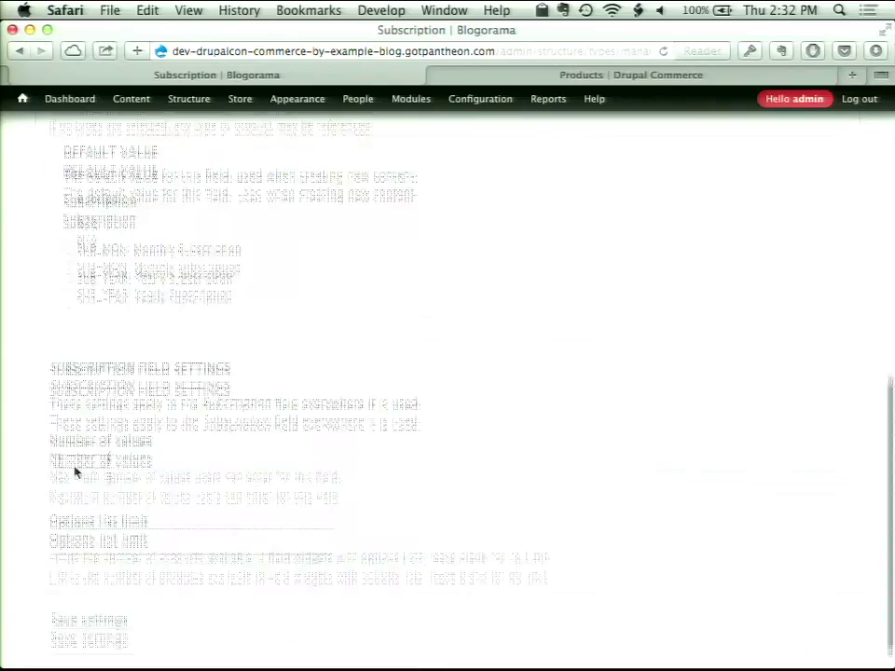
pyautogui.click(90, 457)
pyautogui.click(88, 444)
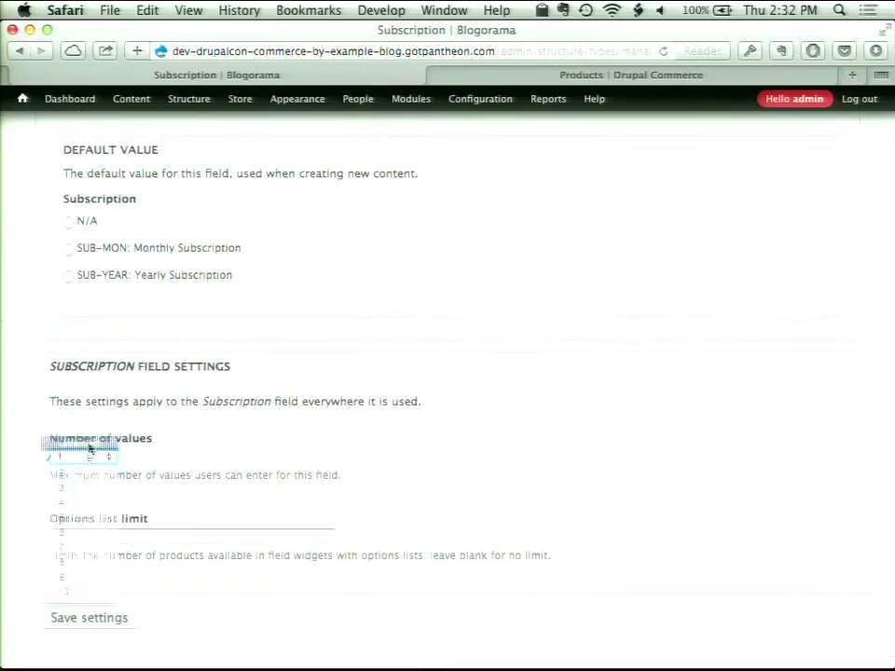
pyautogui.click(99, 618)
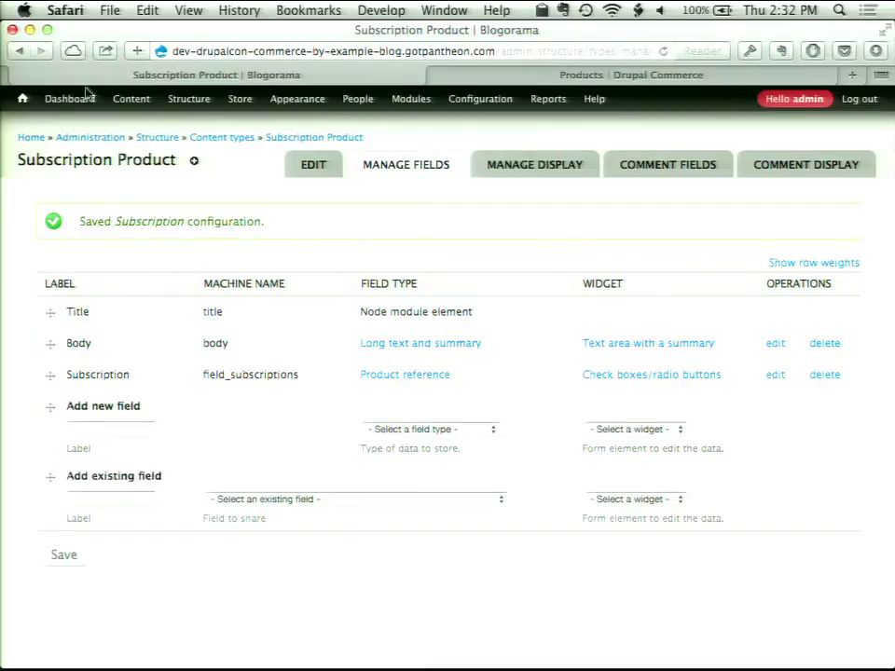
# Start a new Subscription Product from Add content and focus its Title field
pyautogui.moveTo(131, 101)
pyautogui.moveTo(149, 123)
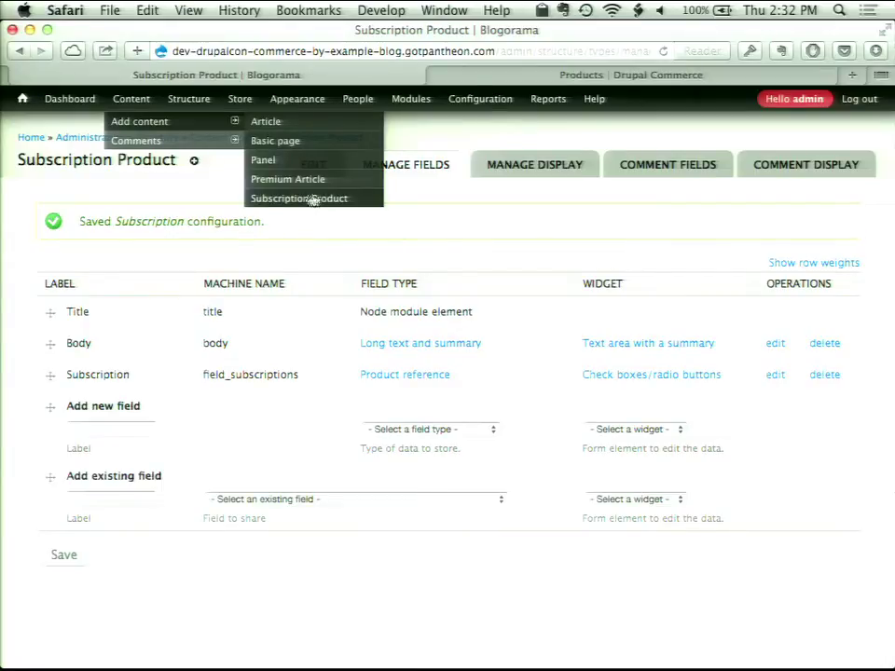
pyautogui.click(314, 201)
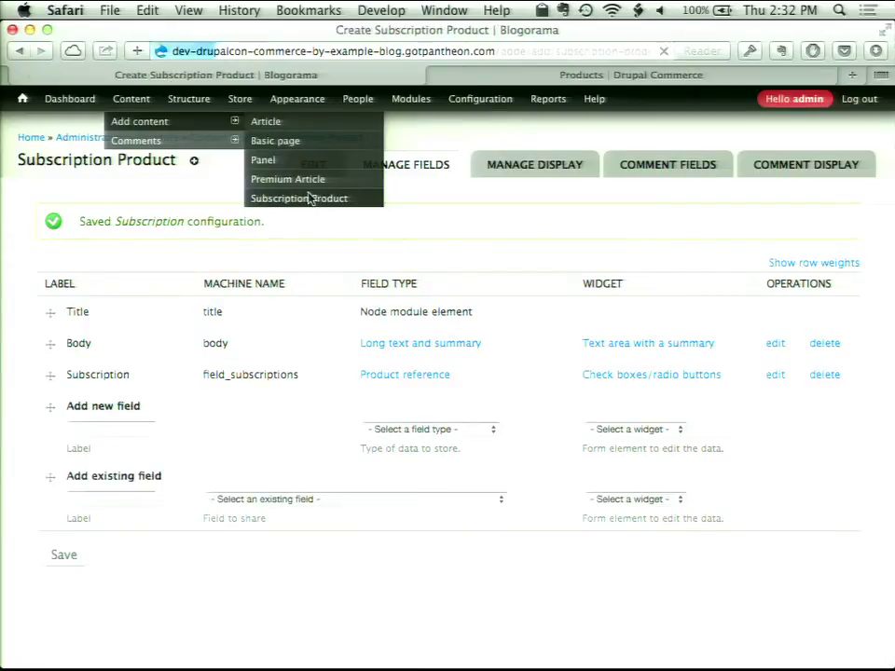
pyautogui.click(250, 229)
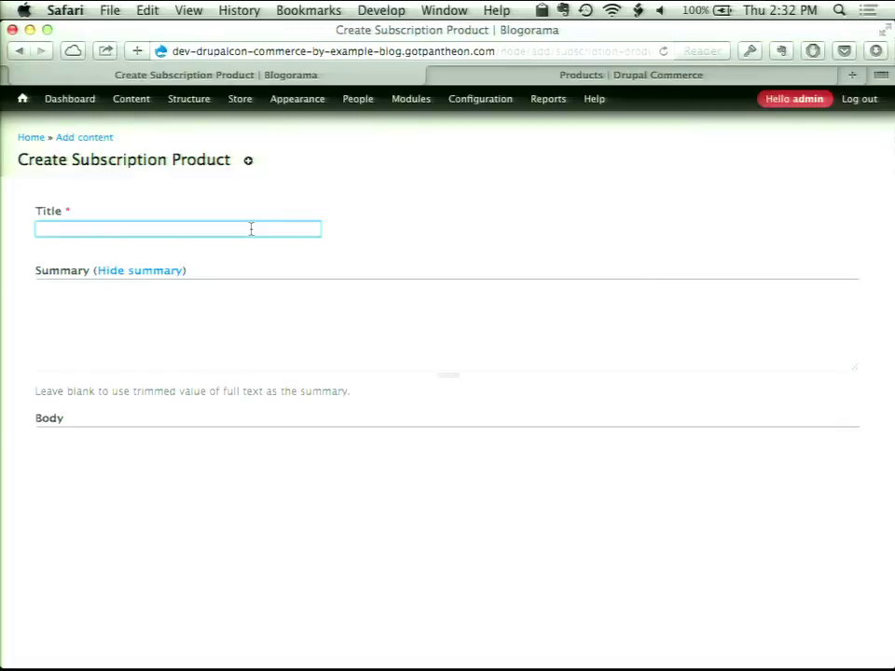
# Title the product 'Subscribe Today!' and paste lorem ipsum filler text into the Body
pyautogui.write('Subscript')
pyautogui.write('e S')
pyautogui.write('oday!')
pyautogui.press('Tab')
pyautogui.click(335, 470)
pyautogui.hotkey('alt', 'space')
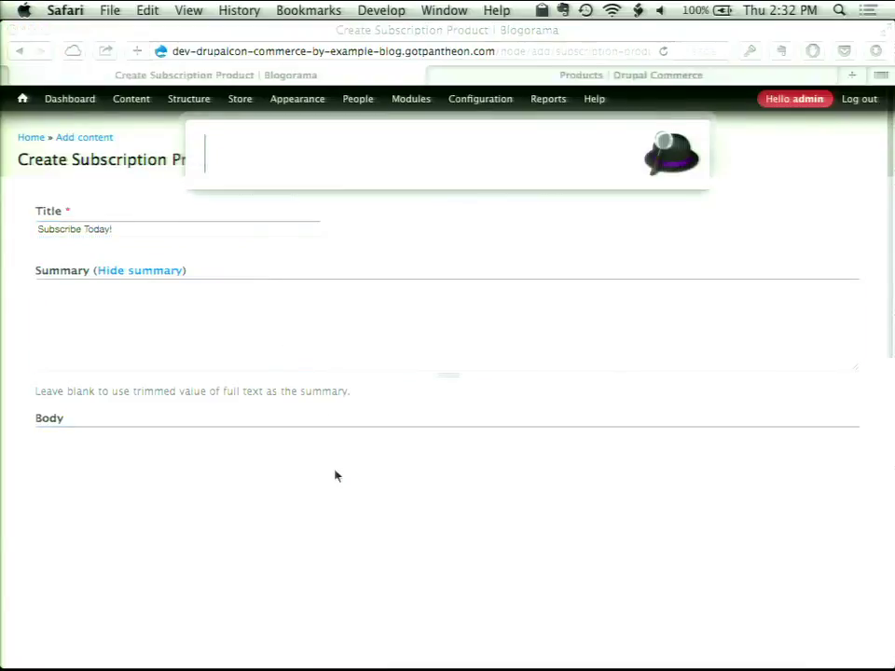
pyautogui.write('liup')
pyautogui.press('BackSpace')
pyautogui.press('BackSpace')
pyautogui.write('psum 1')
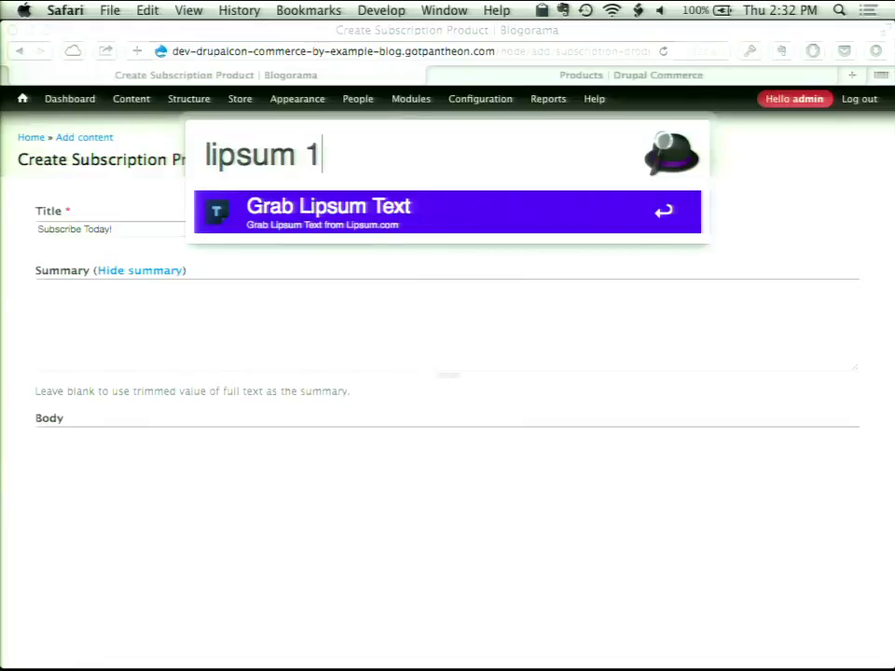
pyautogui.press('Return')
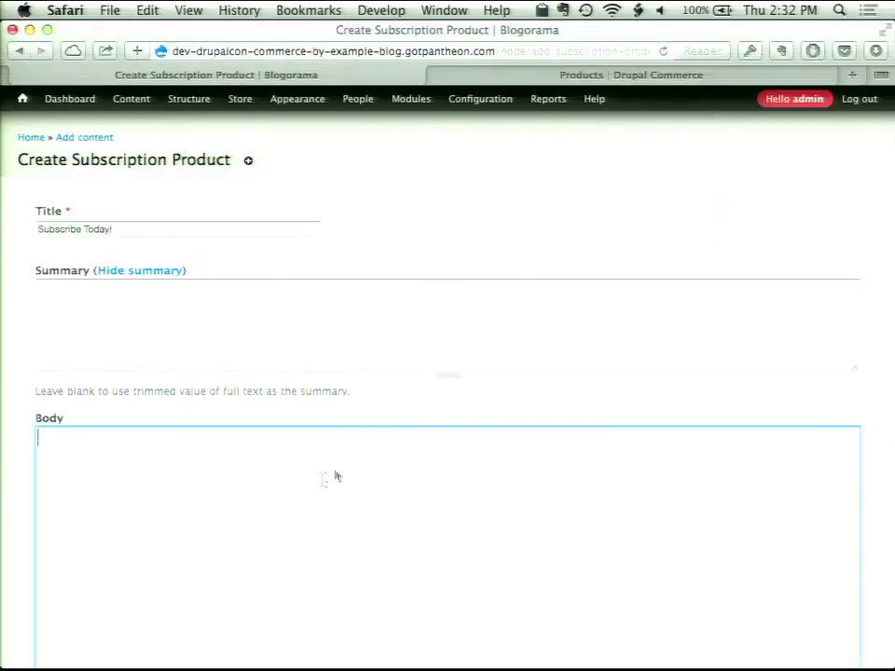
pyautogui.press('super+v')
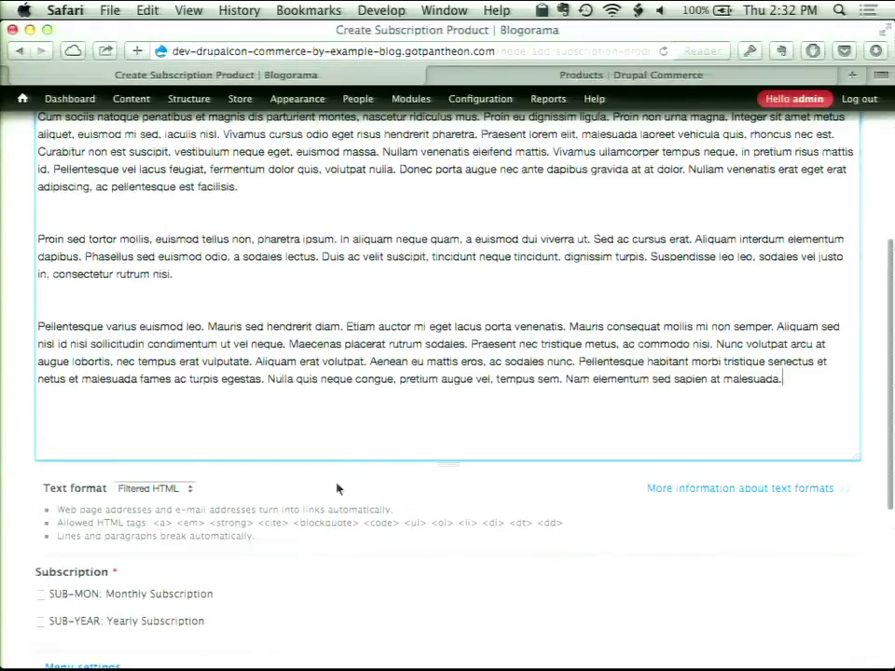
# Tick SUB-MON and SUB-YEAR, enable a menu link, and save the product
pyautogui.scroll(-4, 346, 402)
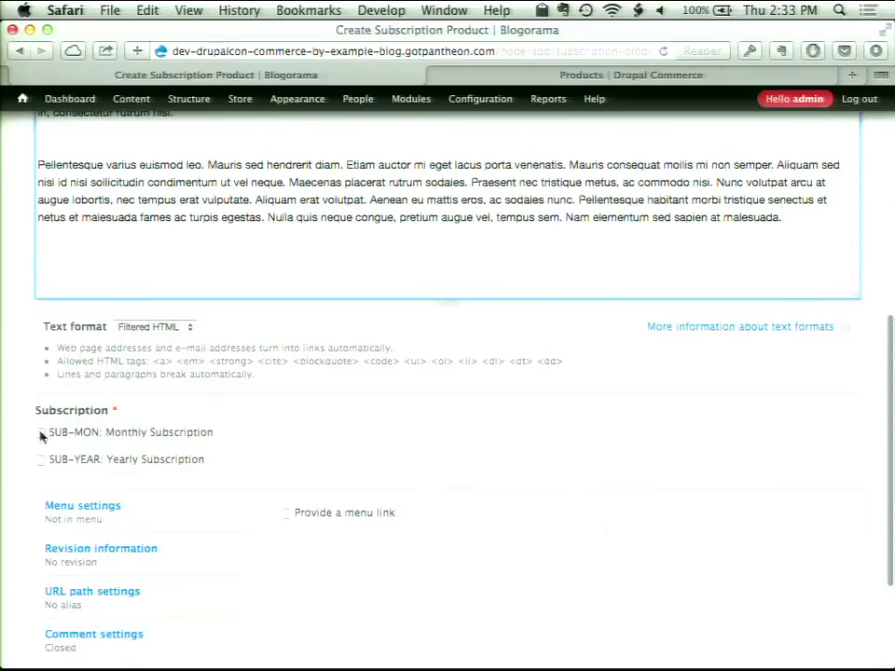
pyautogui.click(41, 434)
pyautogui.click(41, 460)
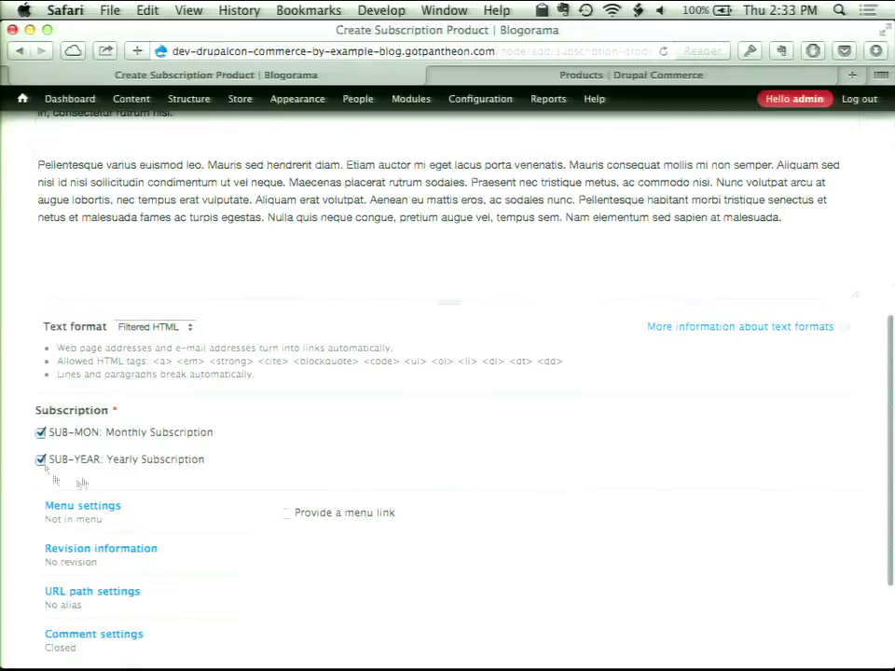
pyautogui.click(342, 516)
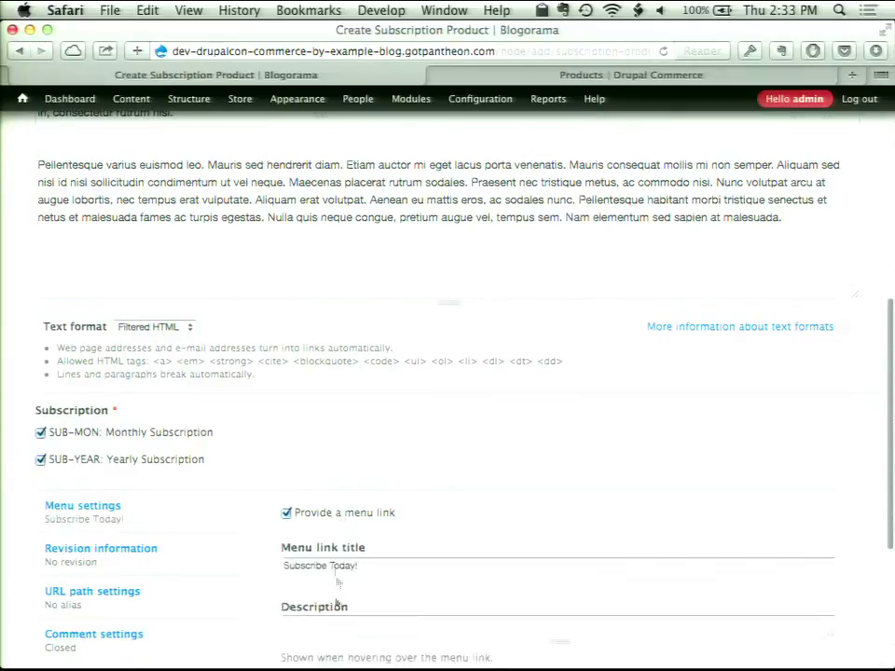
pyautogui.scroll(-3, 341, 610)
pyautogui.scroll(-3, 350, 659)
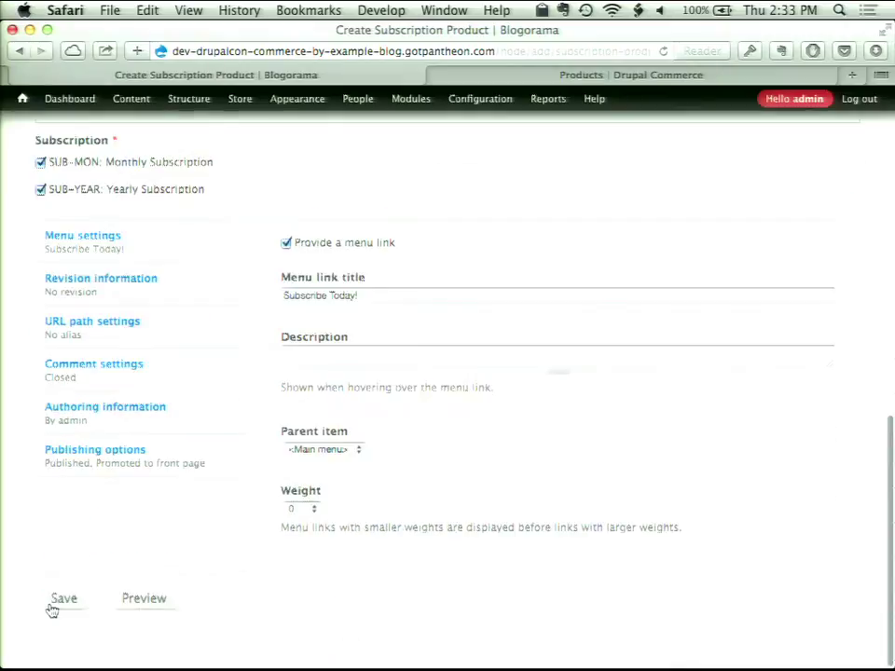
pyautogui.click(67, 601)
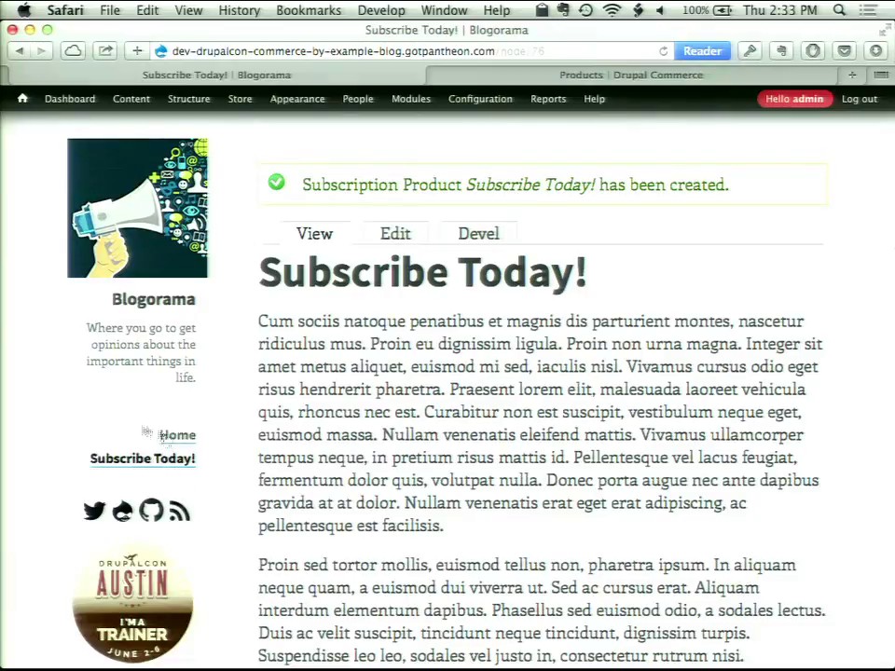
# Scroll back to the top and reach Structure > Content types > Subscription Product
pyautogui.scroll(-15, 289, 429)
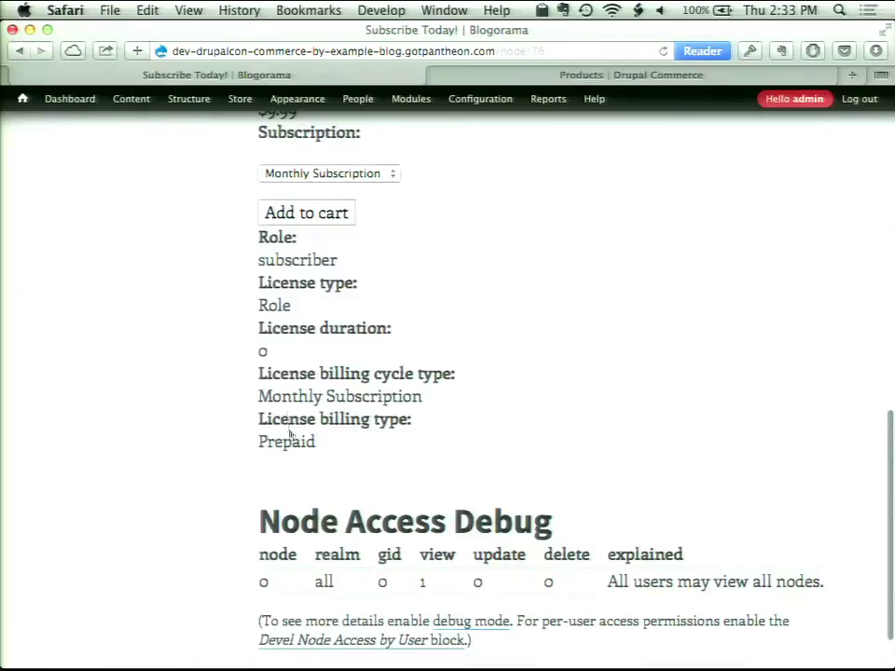
pyautogui.scroll(4, 392, 279)
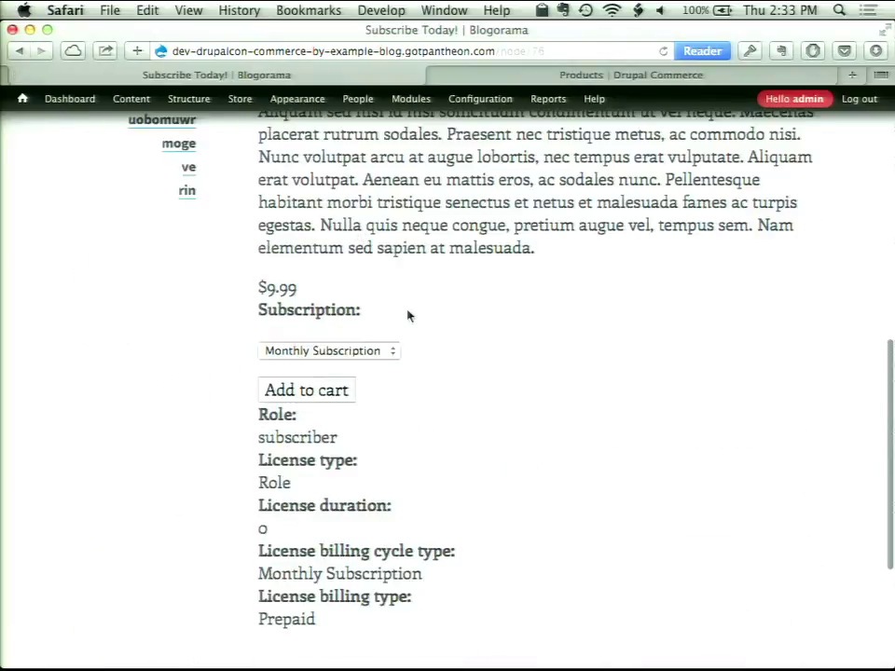
pyautogui.scroll(-2, 407, 315)
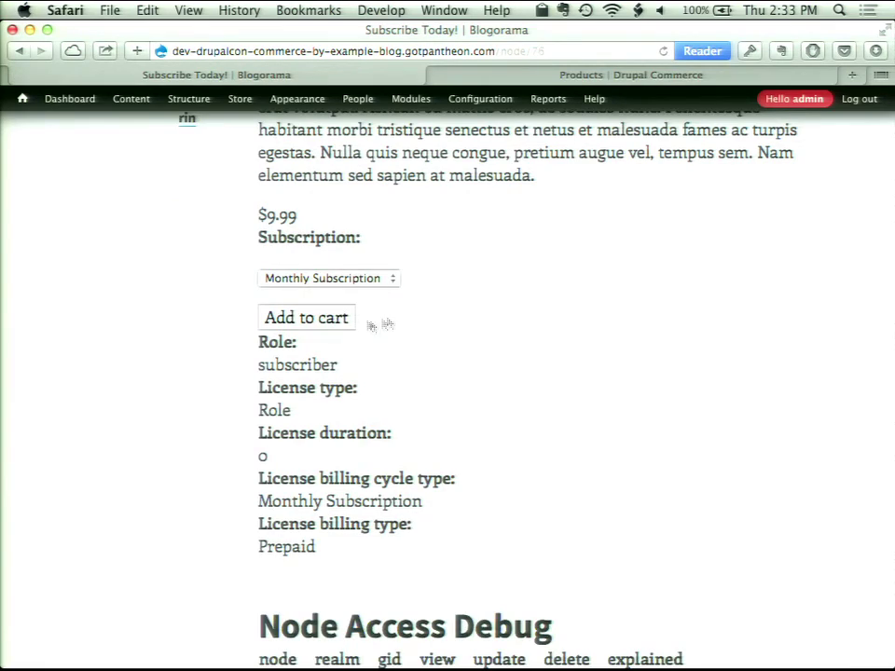
pyautogui.scroll(-4, 369, 373)
pyautogui.scroll(15, 369, 388)
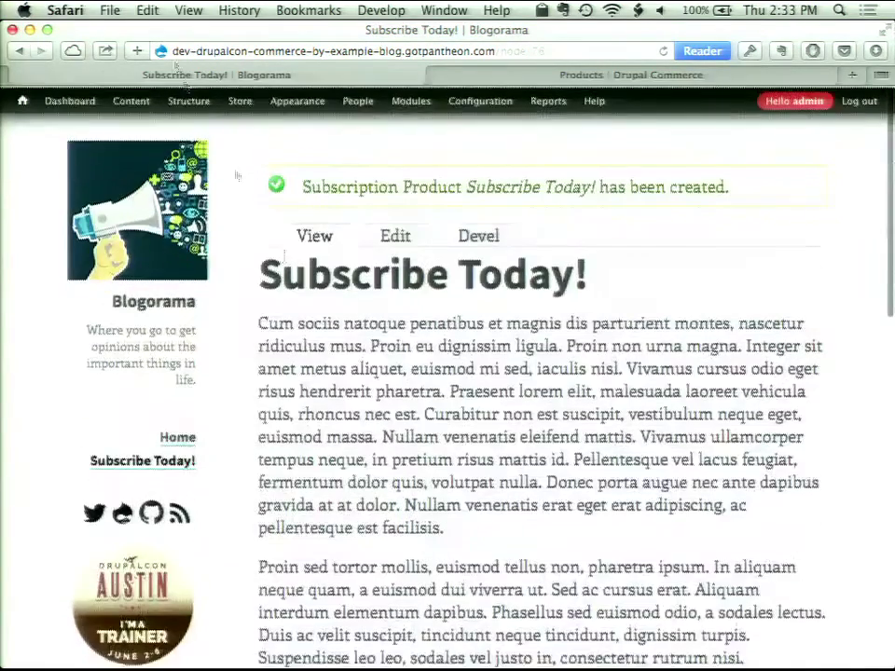
pyautogui.moveTo(188, 101)
pyautogui.moveTo(199, 140)
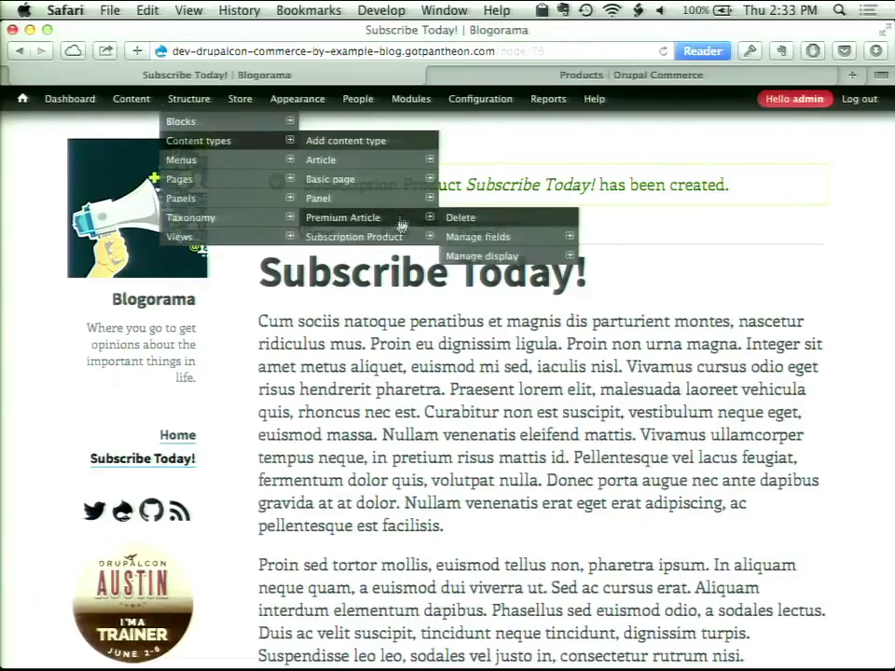
# Open Subscription Product's Manage display and move Postpone license changes into Hidden
pyautogui.moveTo(401, 237)
pyautogui.moveTo(506, 265)
pyautogui.click(518, 276)
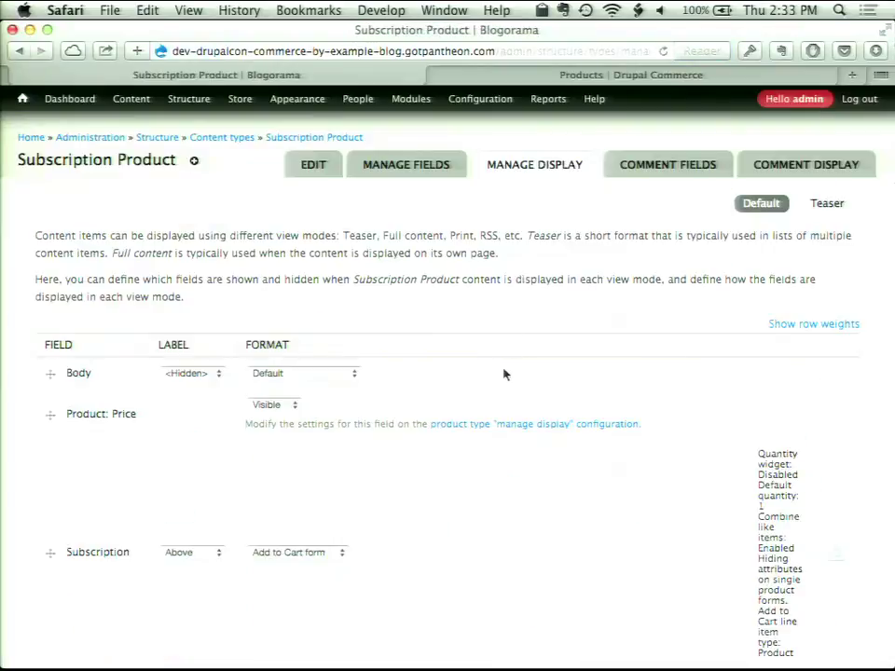
pyautogui.scroll(-2, 504, 373)
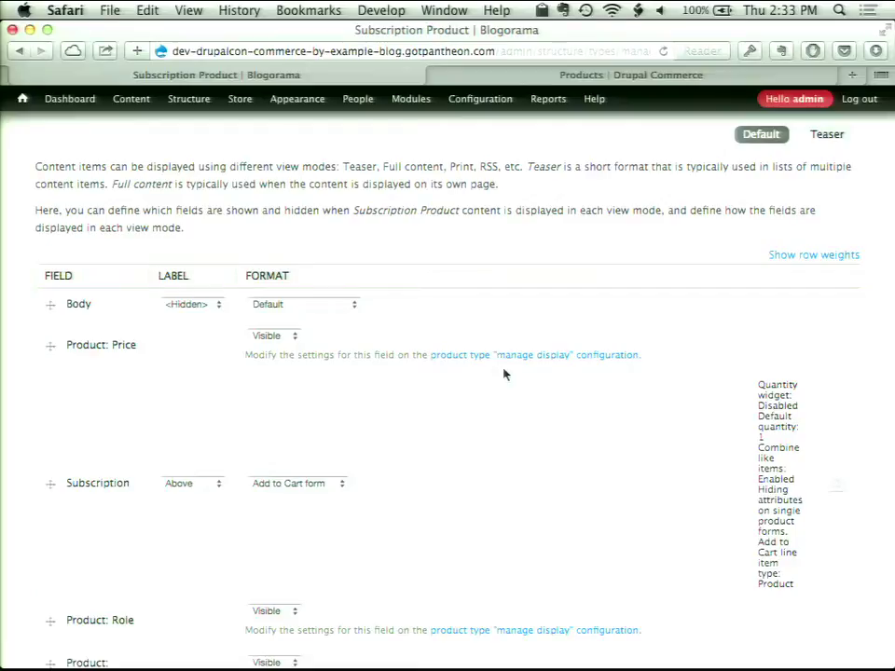
pyautogui.scroll(-5, 503, 374)
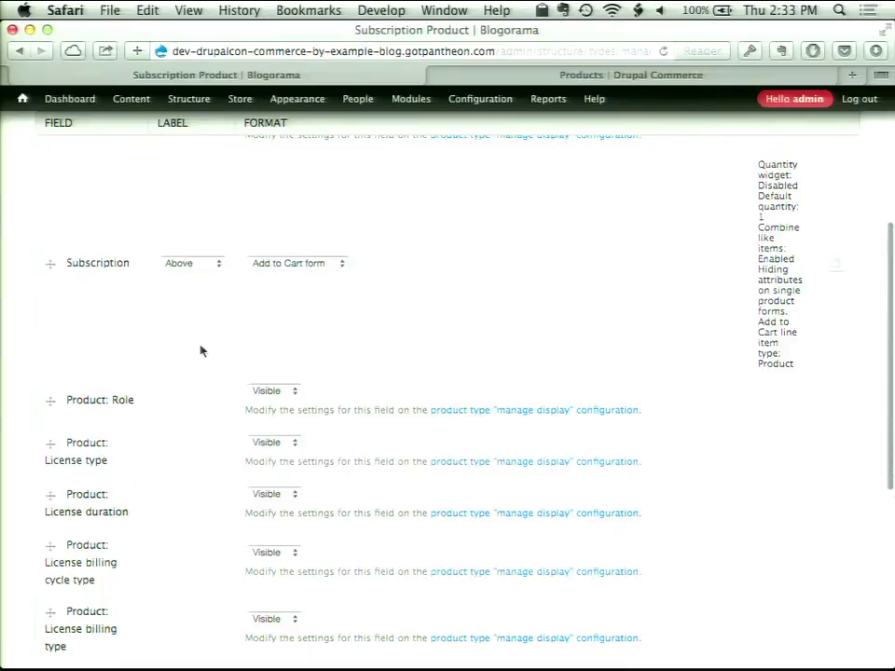
pyautogui.scroll(-3, 199, 349)
pyautogui.moveTo(47, 516); pyautogui.dragTo(47, 595)
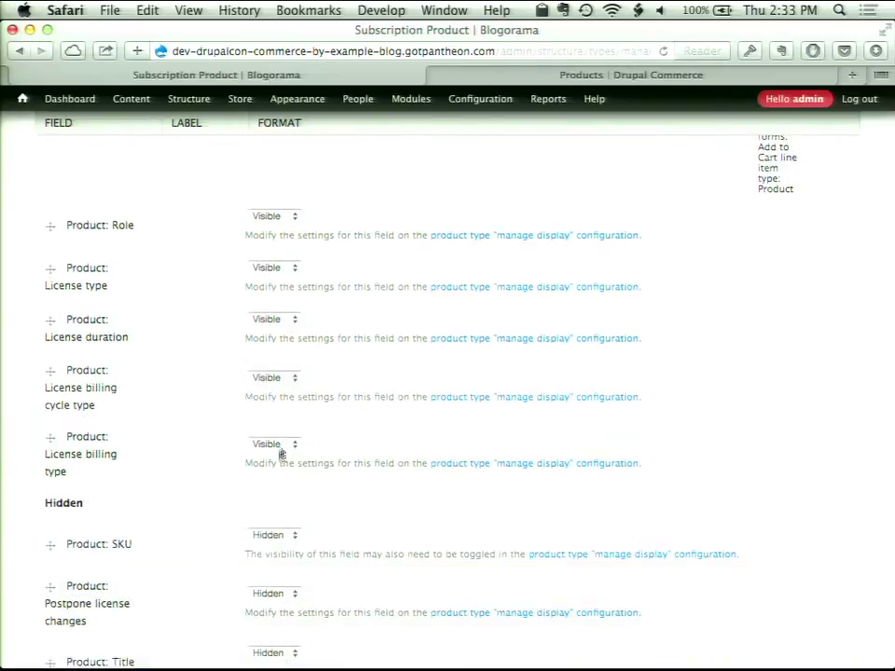
# Set License billing type, billing cycle type, duration, type and Product: Role formats to Hidden
pyautogui.click(280, 454)
pyautogui.click(281, 461)
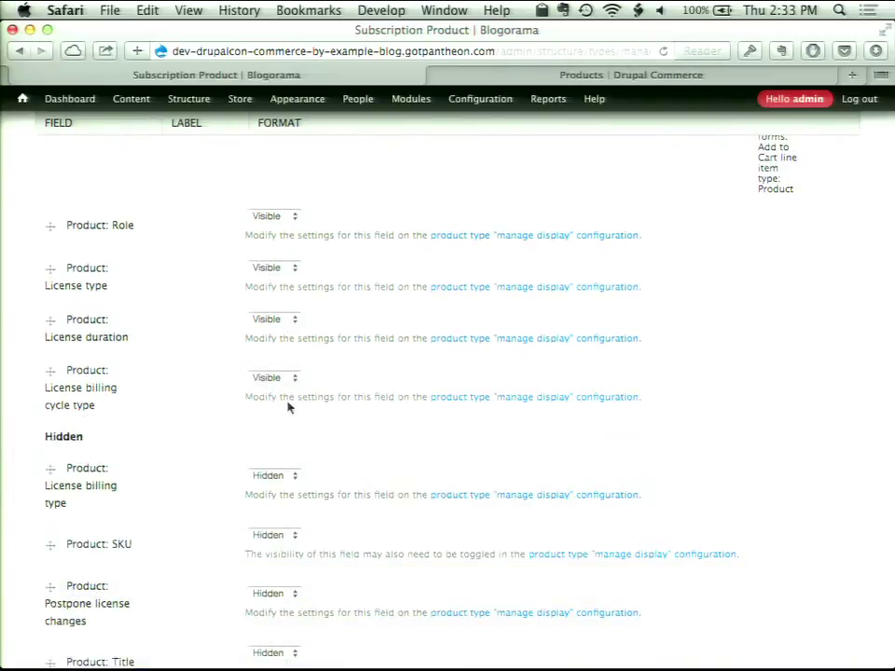
pyautogui.click(279, 378)
pyautogui.click(279, 394)
pyautogui.click(296, 319)
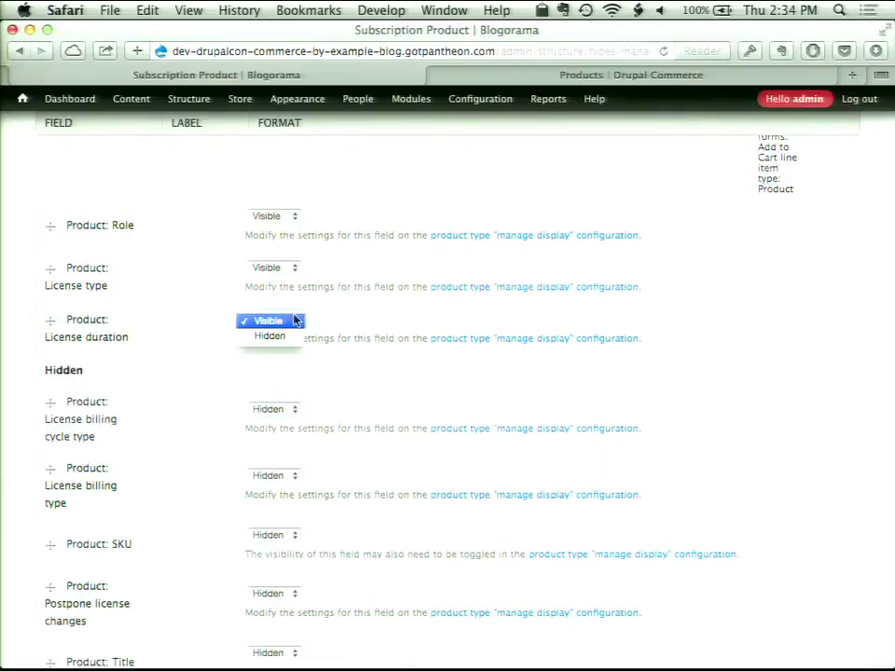
pyautogui.click(280, 335)
pyautogui.click(294, 267)
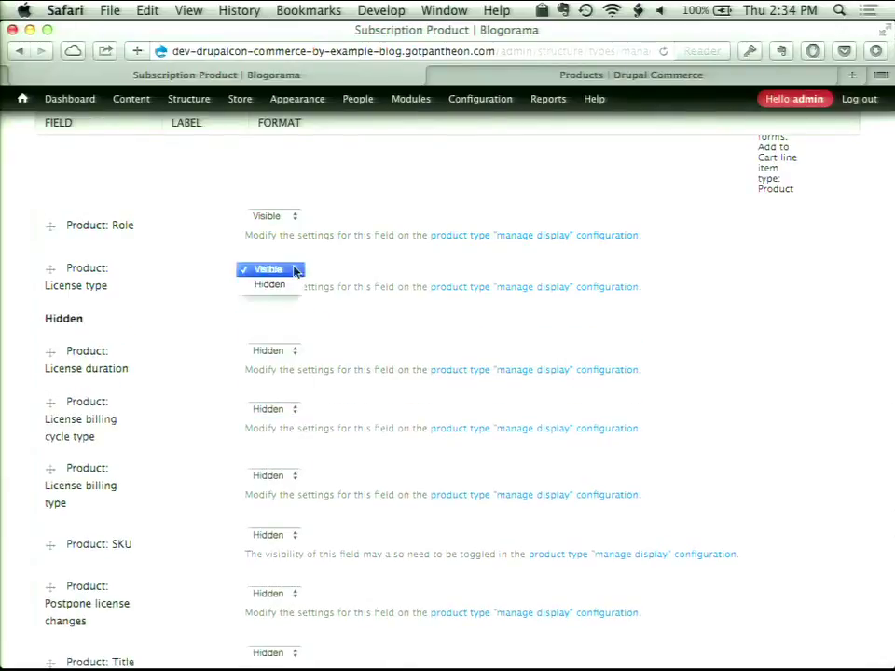
pyautogui.click(292, 289)
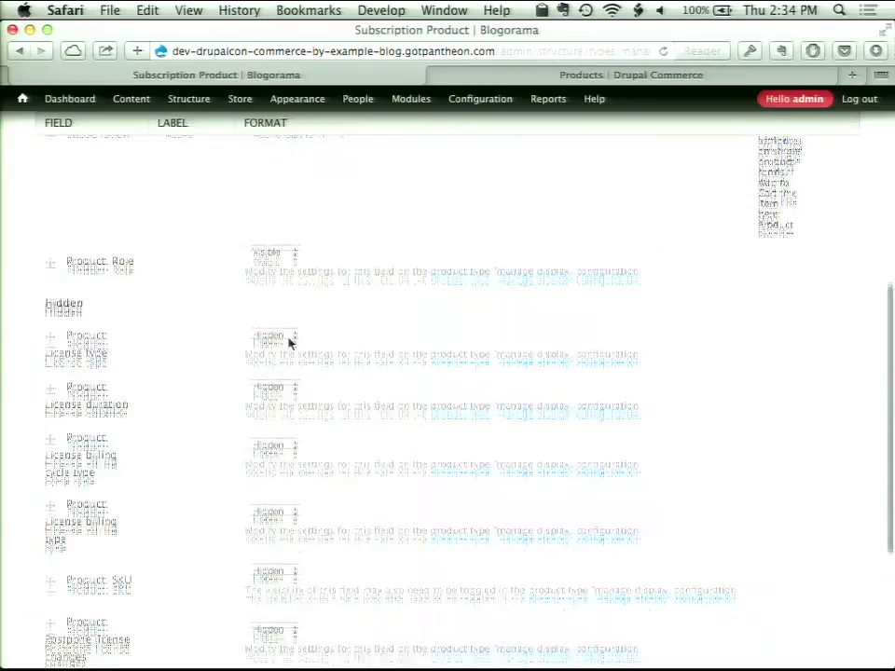
pyautogui.click(286, 351)
pyautogui.click(286, 365)
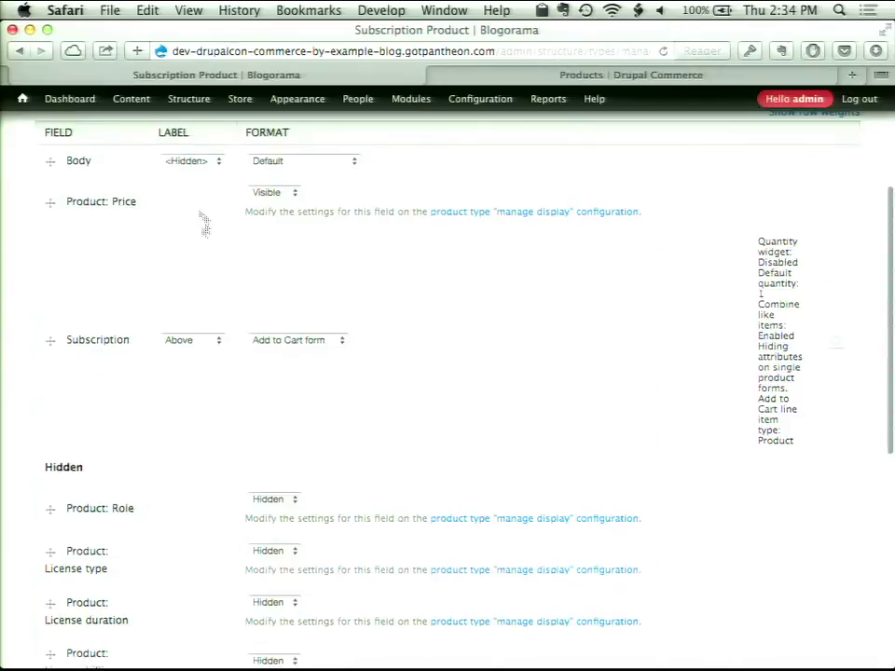
# Set the Subscription field's label to <Hidden> and save the display
pyautogui.click(209, 341)
pyautogui.click(209, 374)
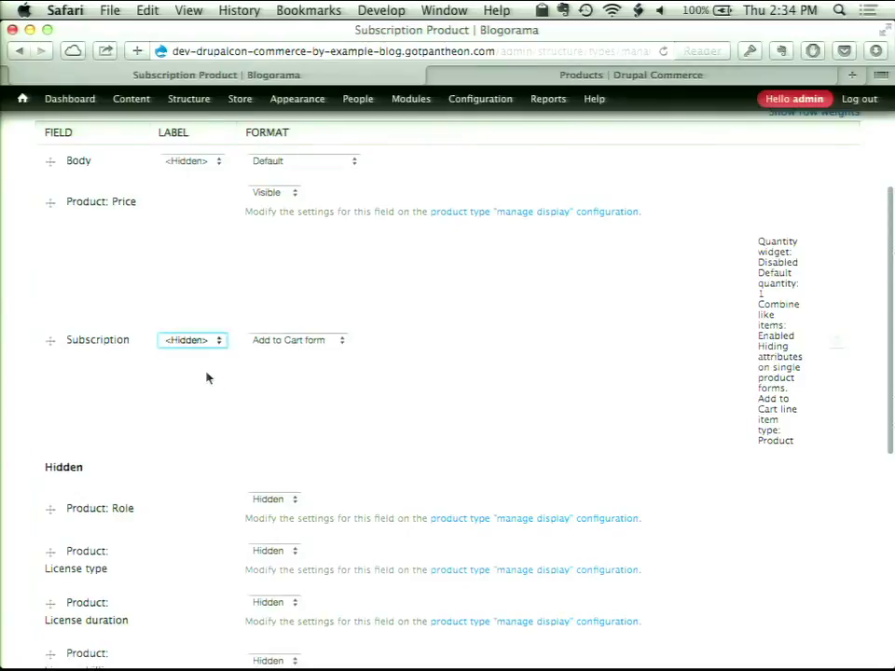
pyautogui.scroll(-10, 545, 503)
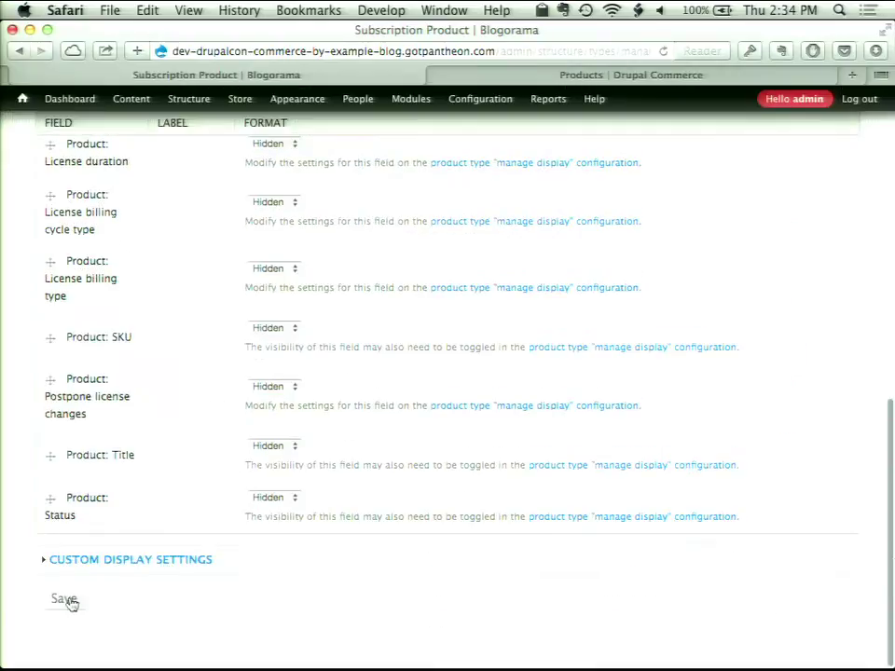
pyautogui.click(66, 600)
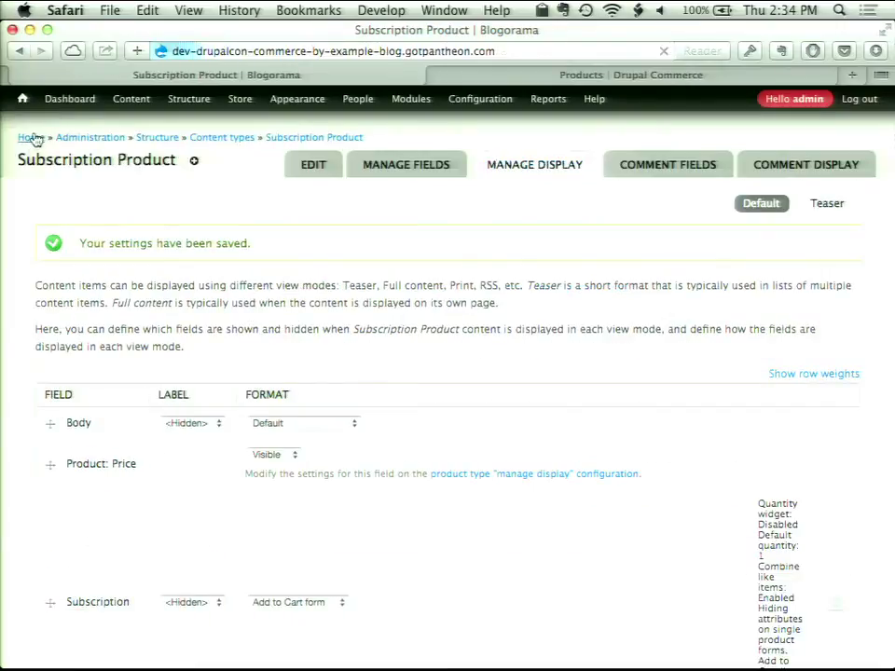
# Go from Home to the Subscribe Today! page and choose Yearly Subscription ($99.99)
pyautogui.click(31, 137)
pyautogui.click(154, 488)
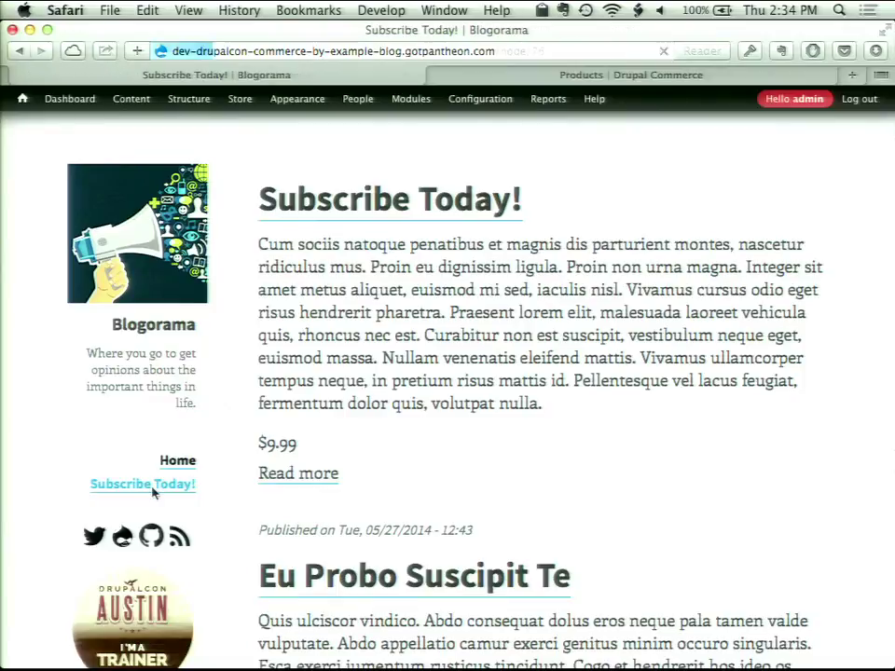
pyautogui.scroll(-5, 154, 492)
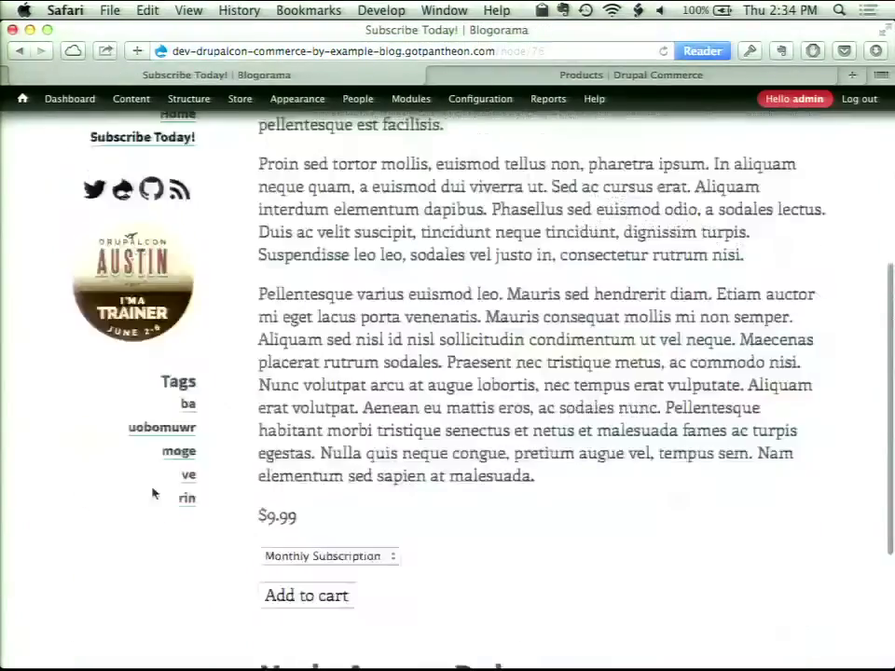
pyautogui.scroll(-1, 154, 494)
pyautogui.moveTo(253, 479); pyautogui.dragTo(312, 480)
pyautogui.click(311, 480)
pyautogui.click(375, 519)
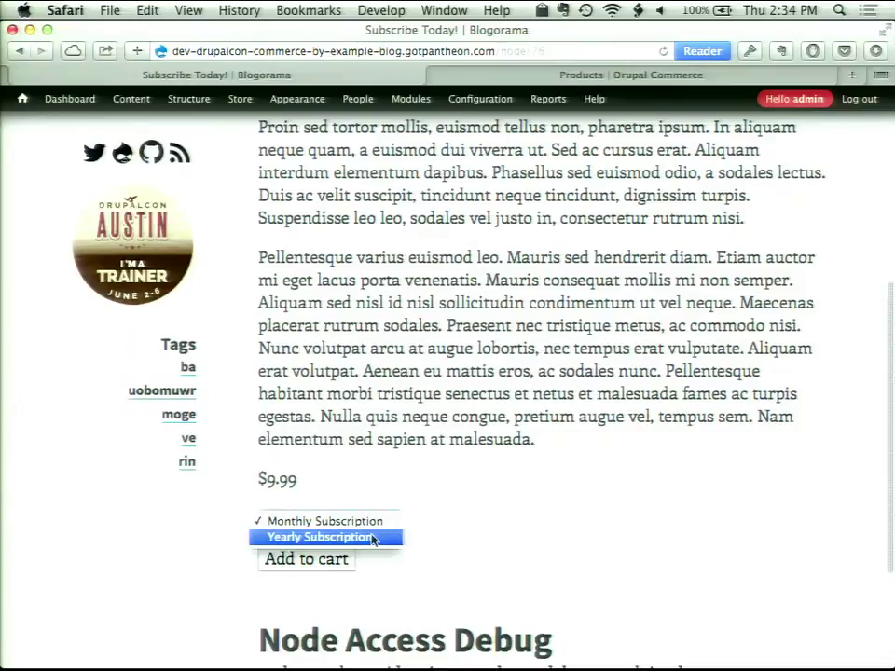
pyautogui.click(373, 536)
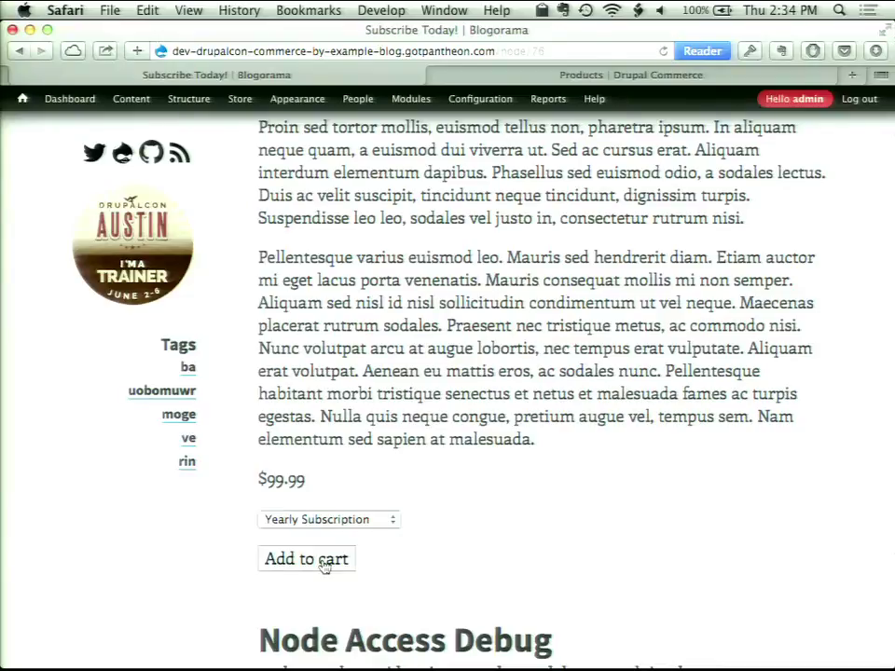
pyautogui.scroll(8, 324, 566)
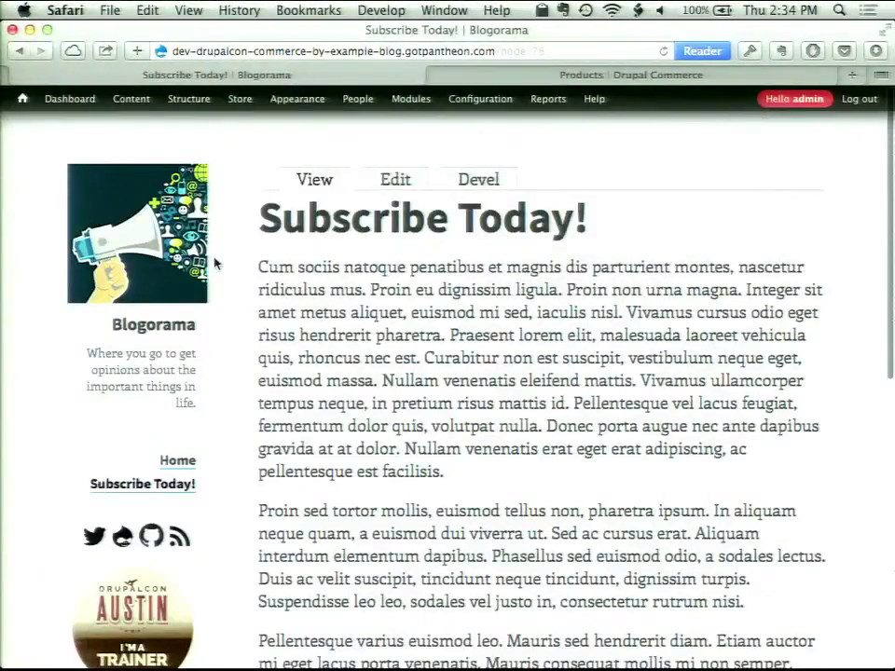
pyautogui.moveTo(131, 113)
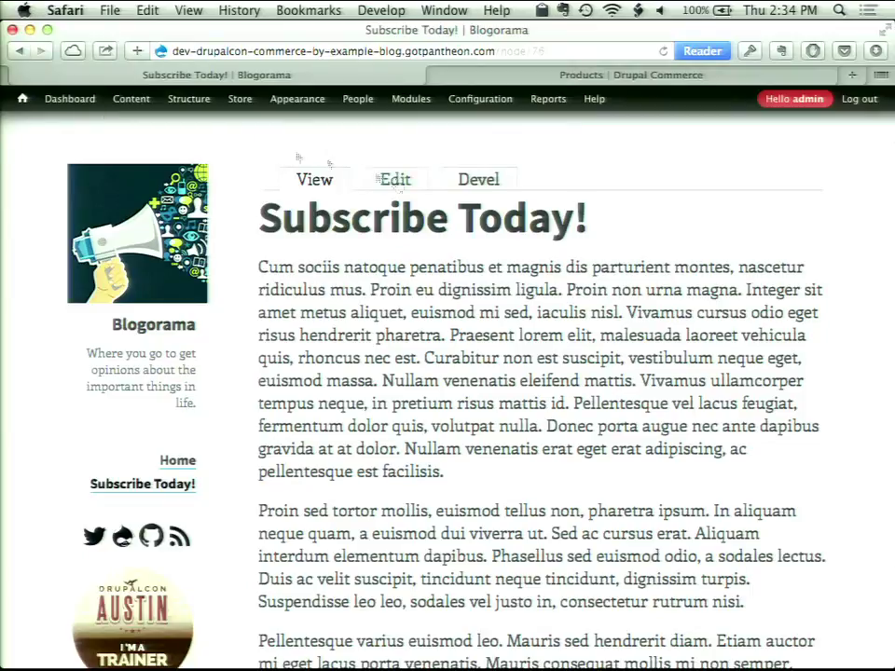
# Untick Promoted to front page in Subscribe Today!'s publishing options, save, and go Home
pyautogui.click(395, 179)
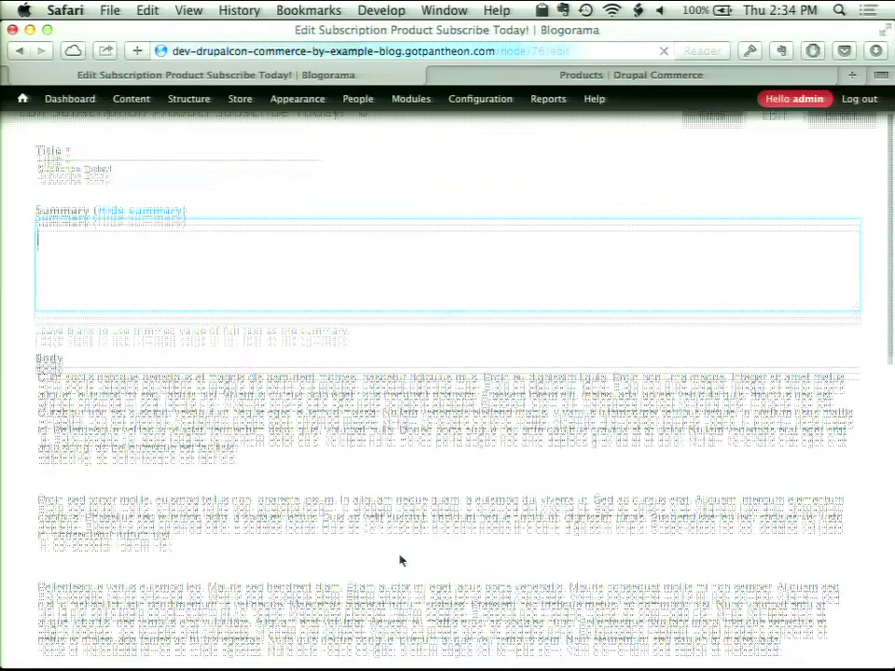
pyautogui.scroll(-10, 400, 560)
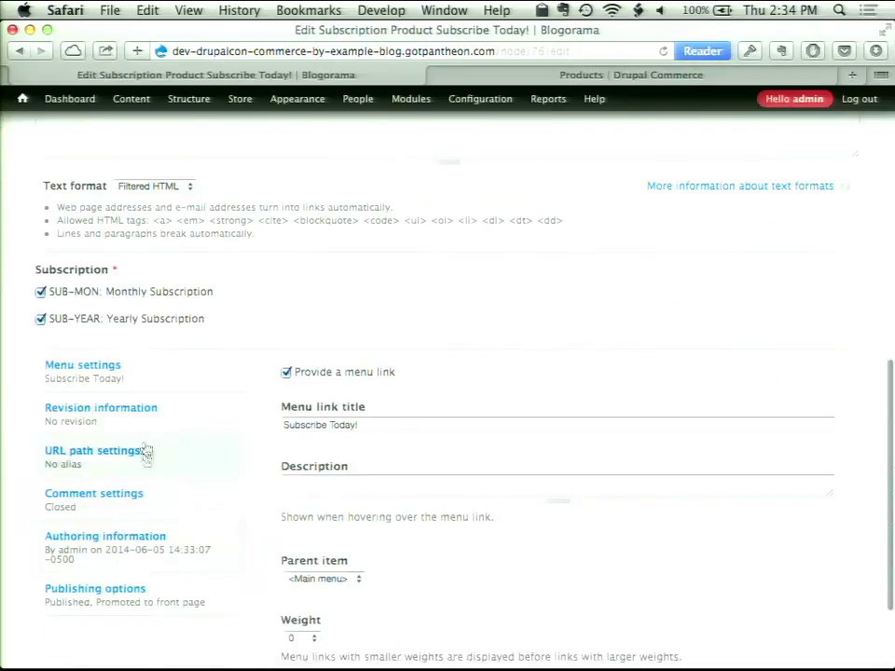
pyautogui.click(162, 587)
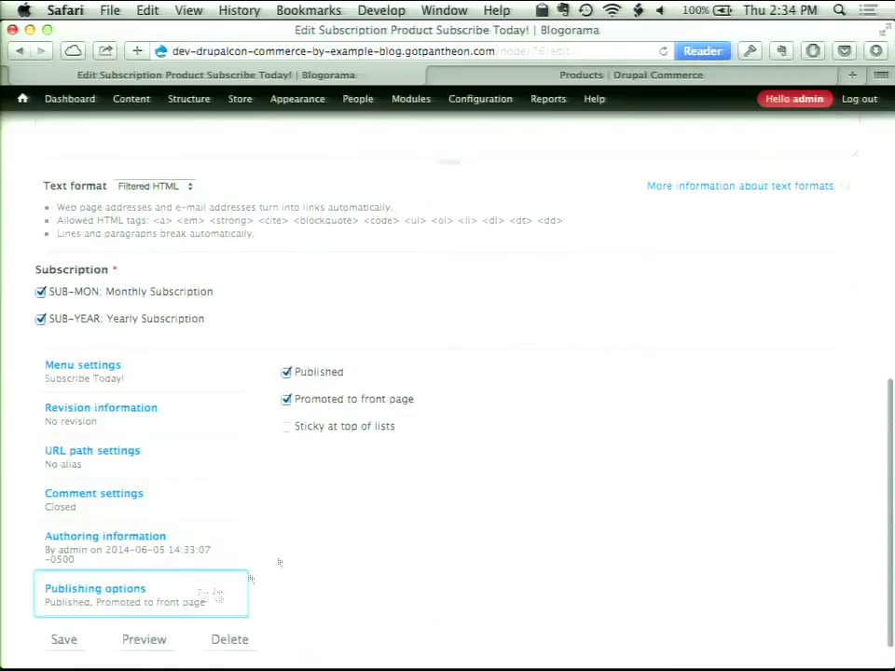
pyautogui.click(300, 402)
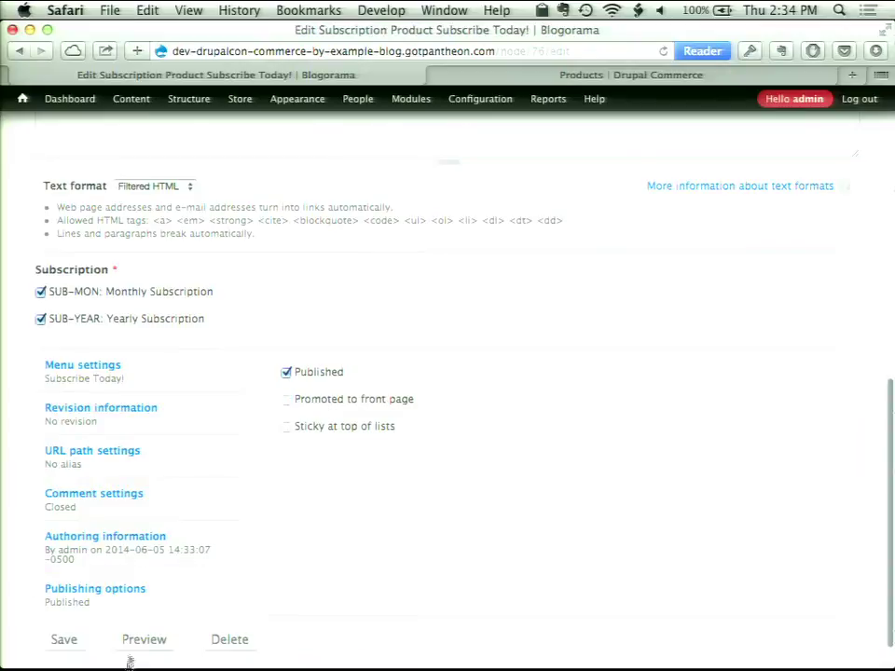
pyautogui.click(64, 639)
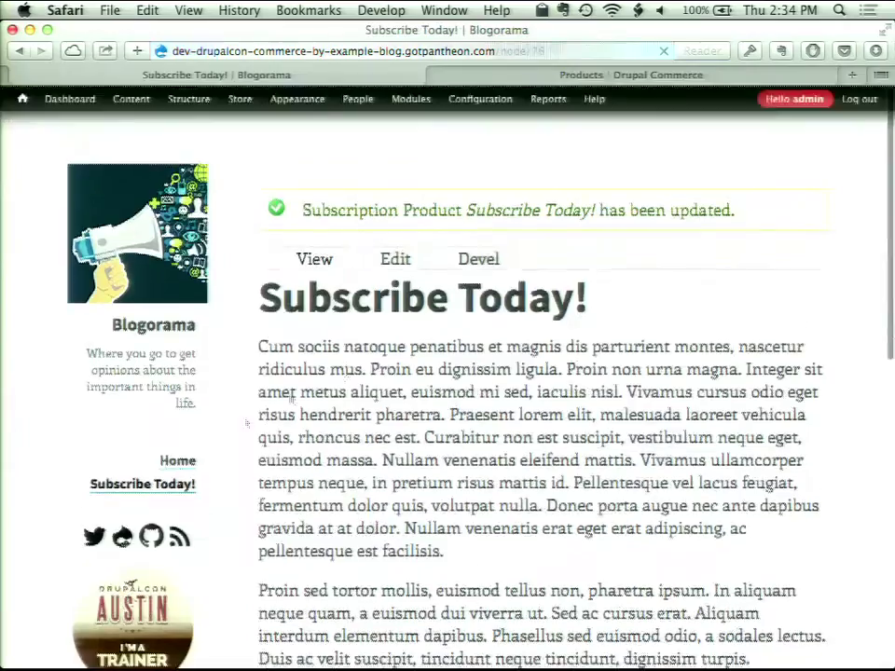
pyautogui.click(160, 282)
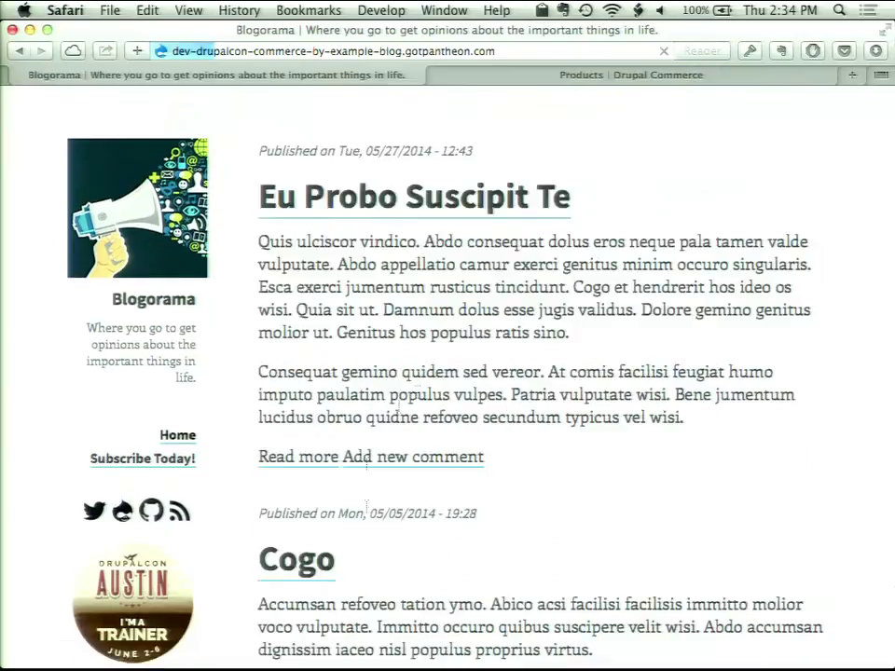
# Create a Premium Article titled 'Wonderful Premium Content' with pasted lorem ipsum body
pyautogui.scroll(-2, 308, 271)
pyautogui.scroll(2, 310, 279)
pyautogui.moveTo(143, 97)
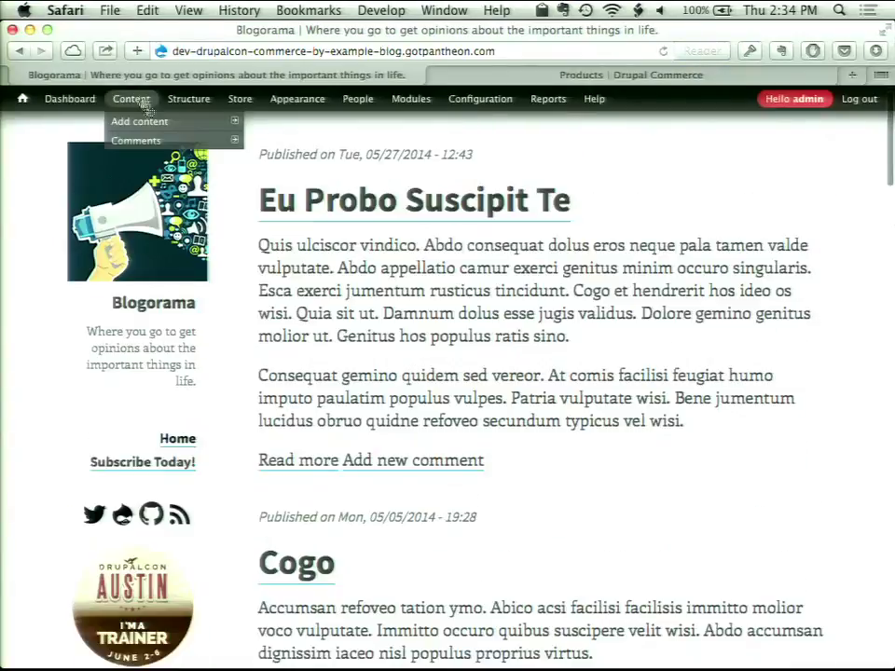
pyautogui.moveTo(160, 120)
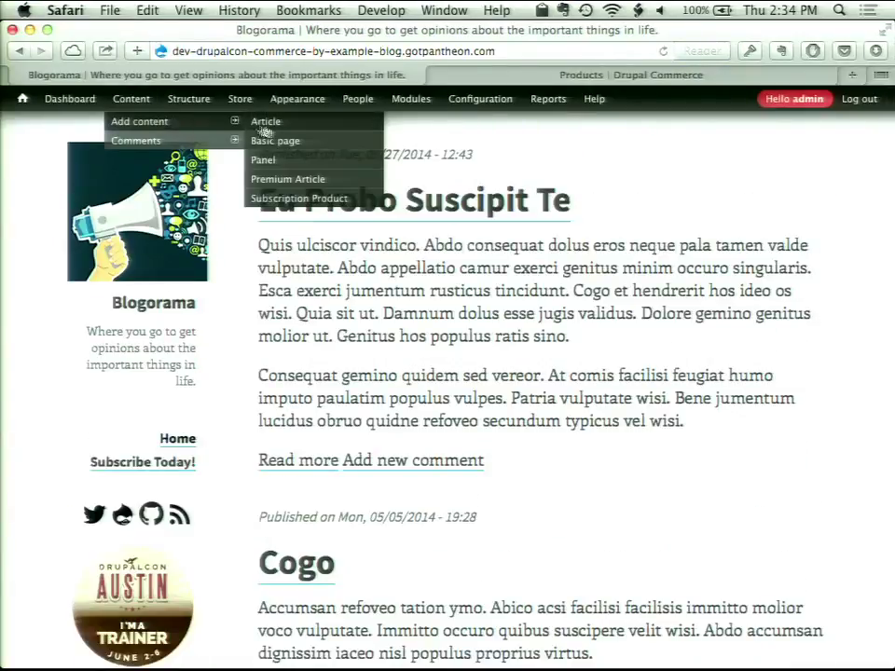
pyautogui.click(271, 178)
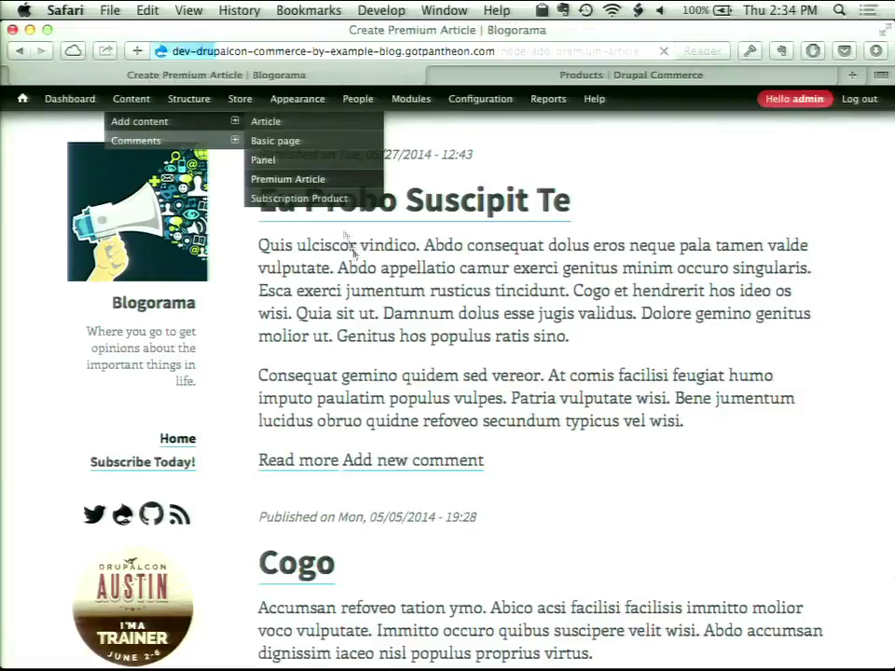
pyautogui.write('W')
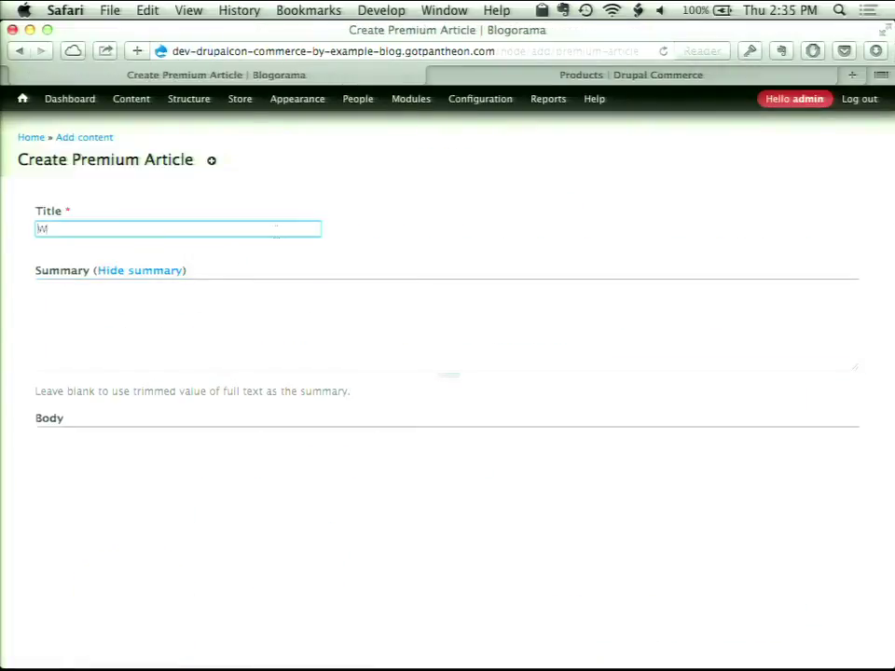
pyautogui.write('onderful Premium Content')
pyautogui.click(264, 637)
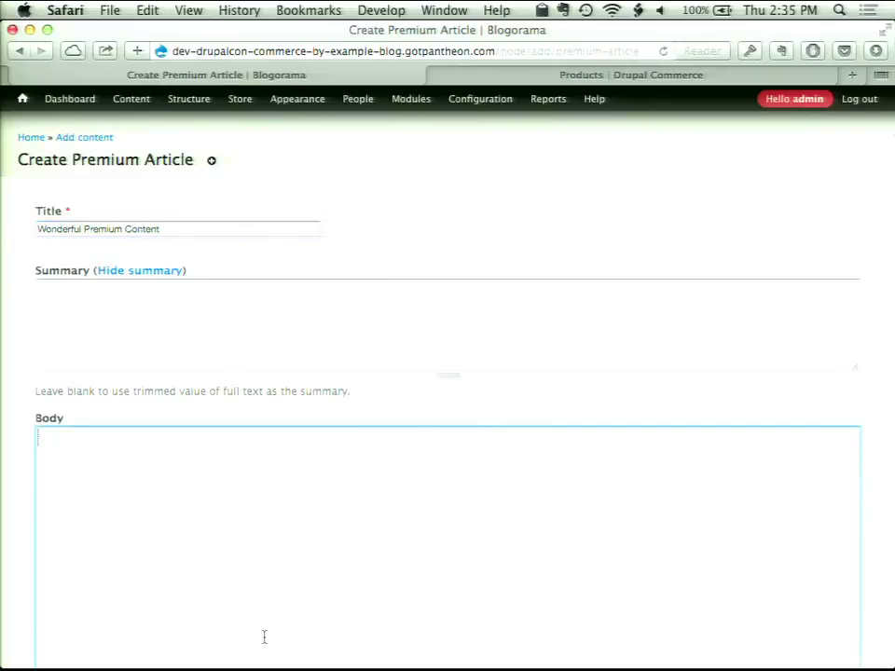
pyautogui.press('super+v')
# Leave Provide a menu link unticked, check the publishing options, and save the article
pyautogui.scroll(-4, 260, 460)
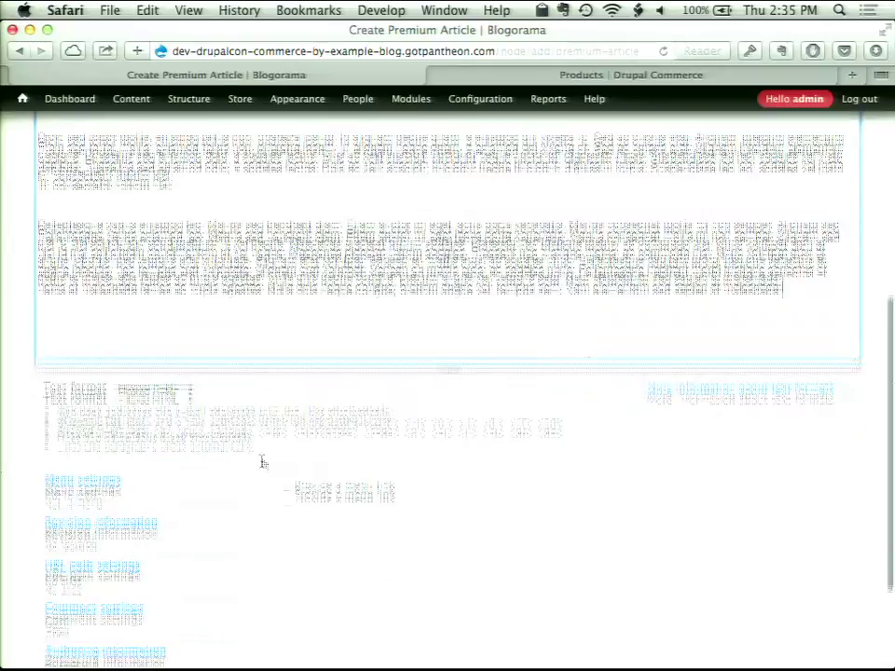
pyautogui.click(289, 461)
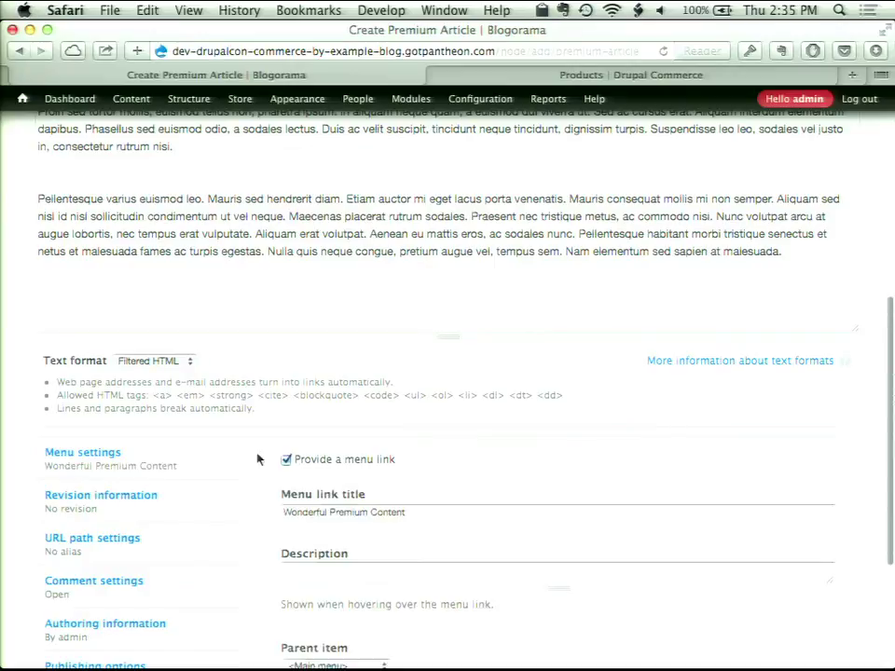
pyautogui.scroll(-1, 289, 457)
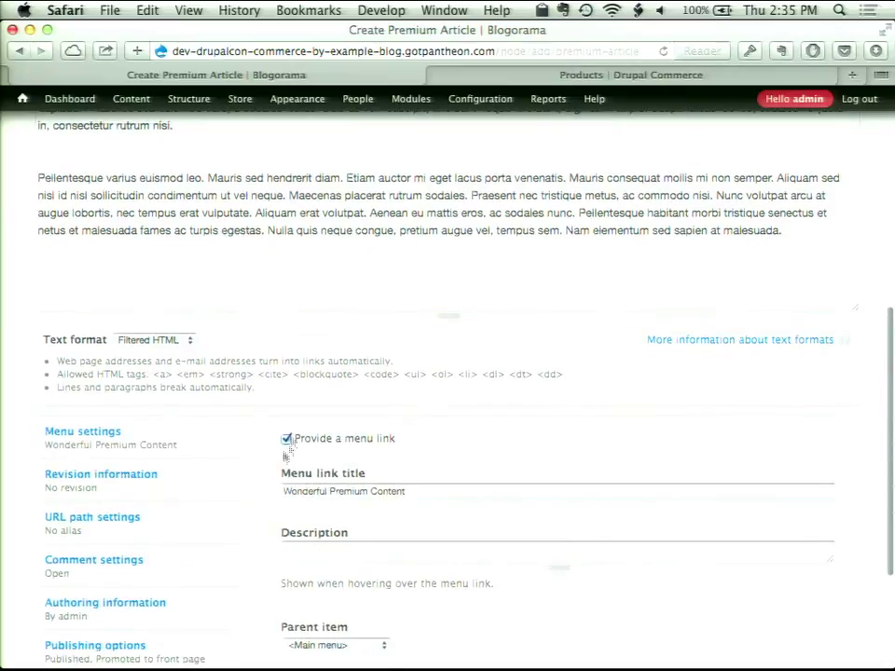
pyautogui.click(287, 440)
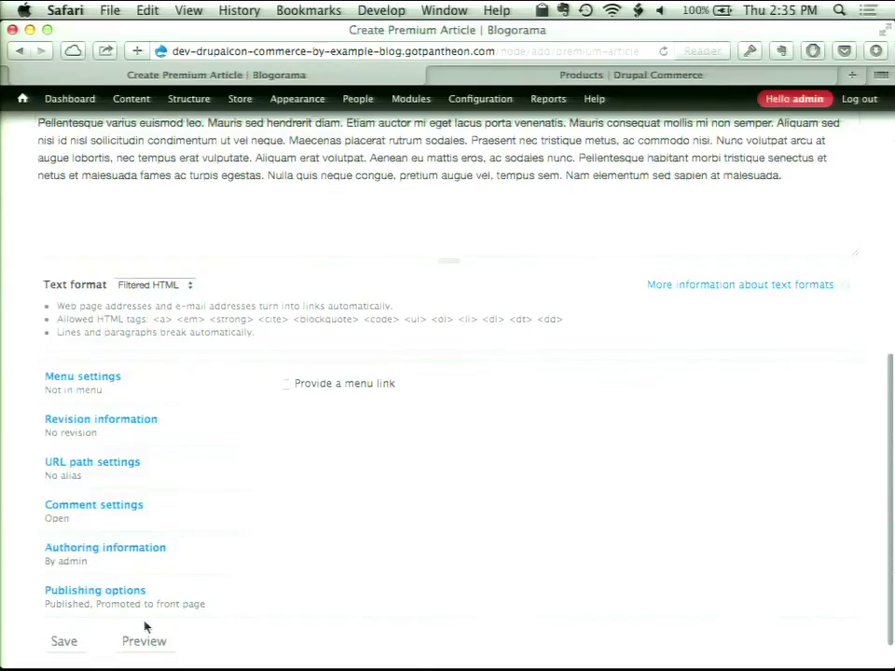
pyautogui.click(135, 586)
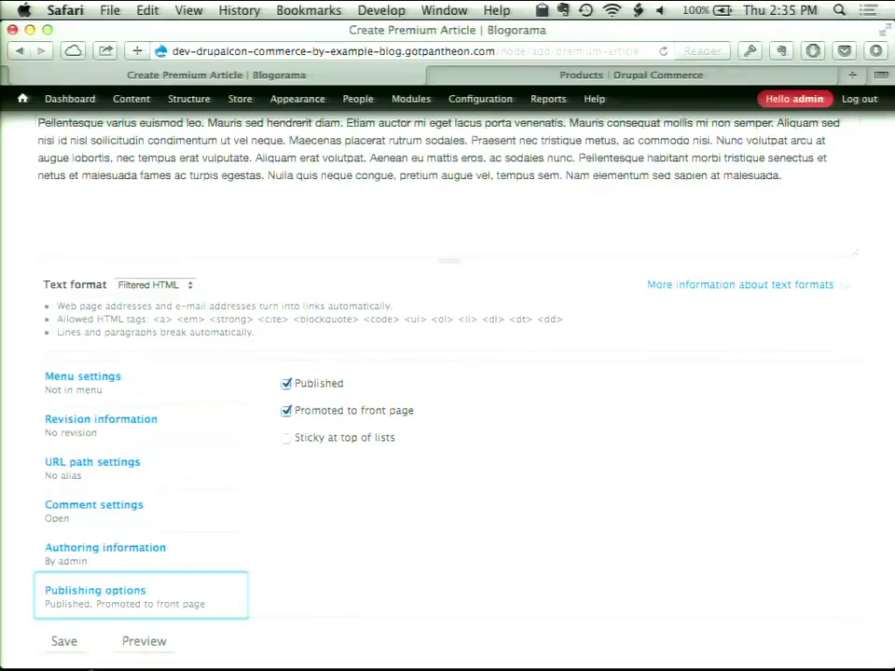
pyautogui.click(82, 645)
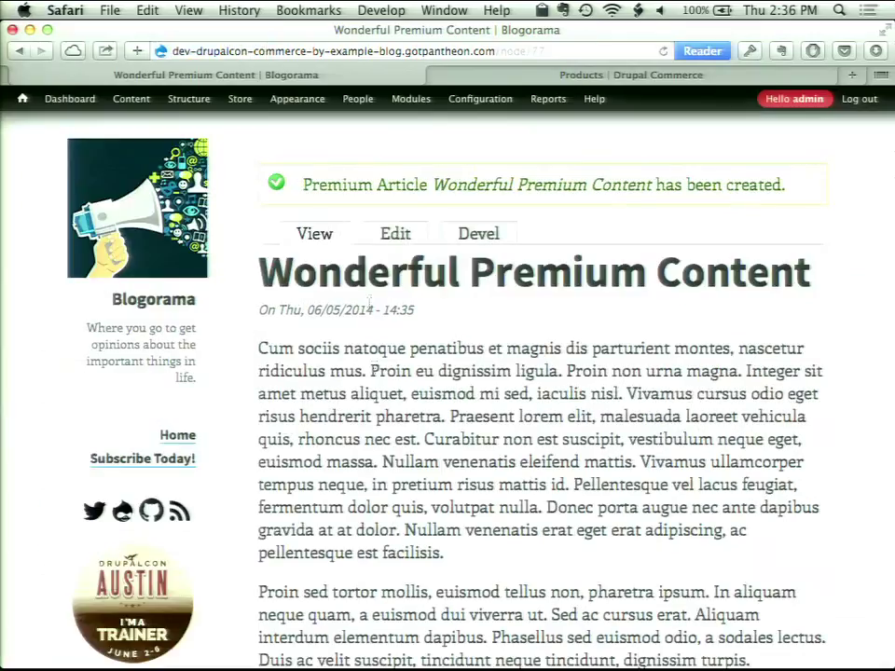
# Replace the article body with 'Okay, here is some great content' and save
pyautogui.click(396, 234)
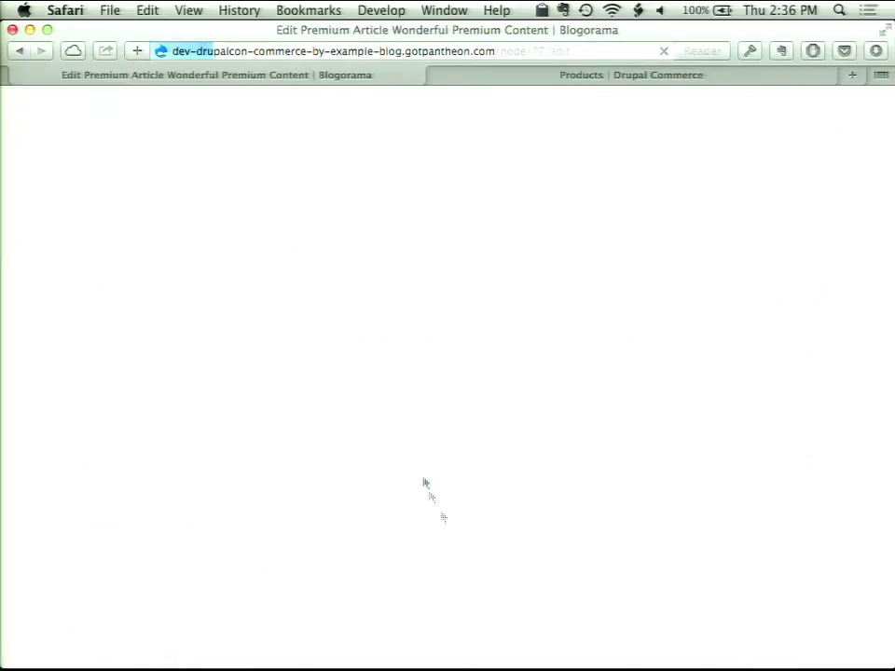
pyautogui.click(424, 483)
pyautogui.press('super+a')
pyautogui.write('Okay')
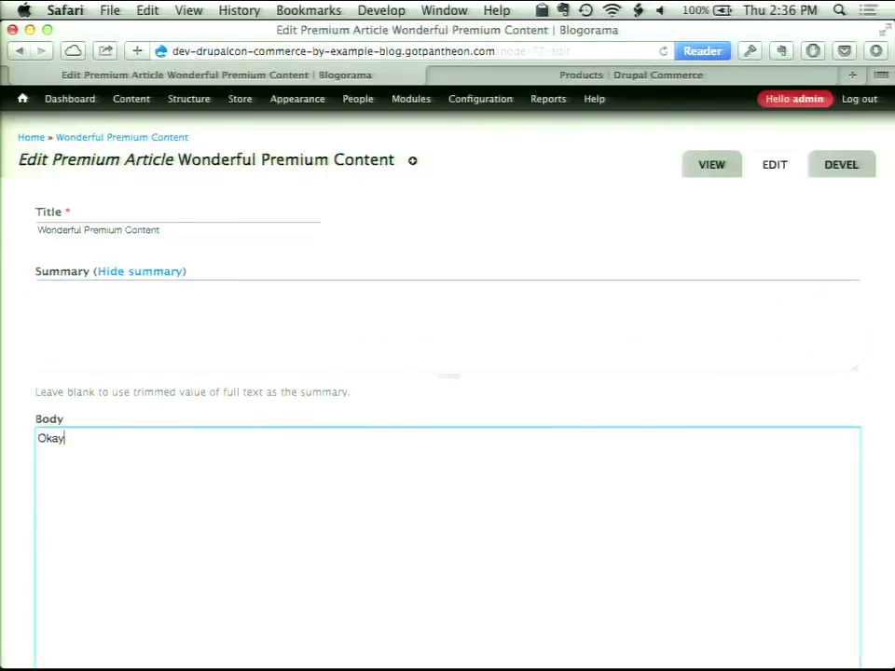
pyautogui.write(', here is some gr:')
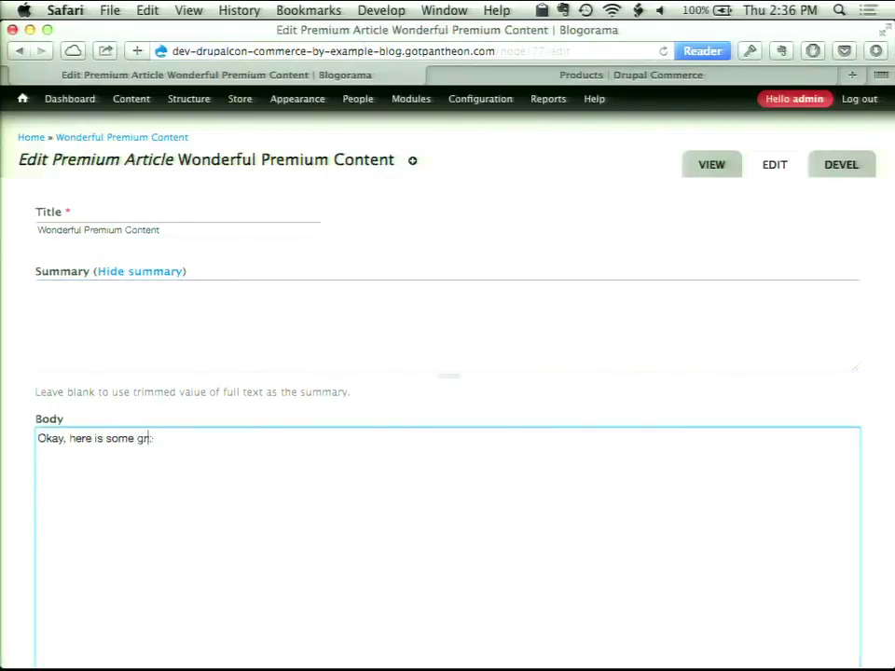
pyautogui.scroll(-10, 180, 540)
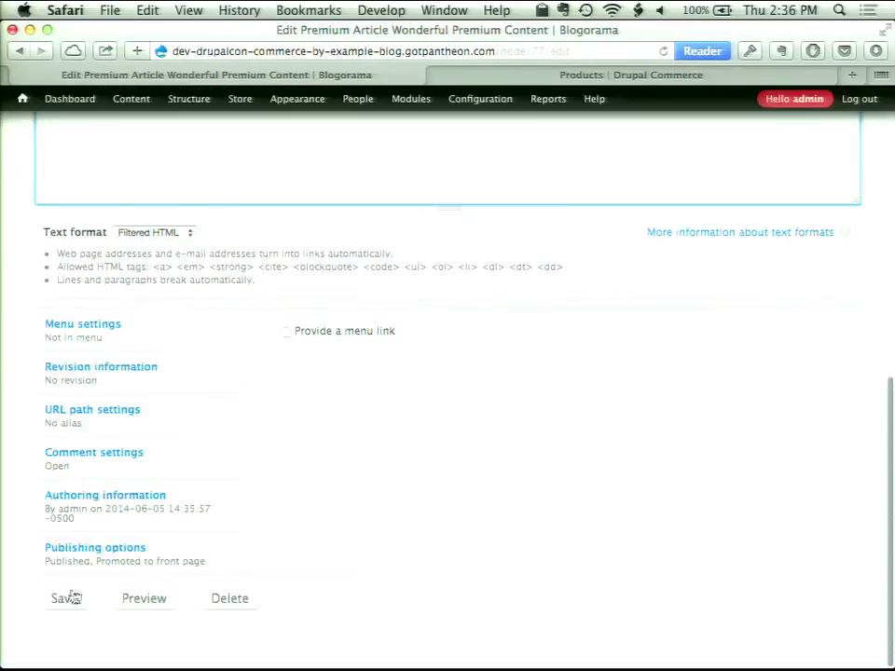
pyautogui.click(65, 597)
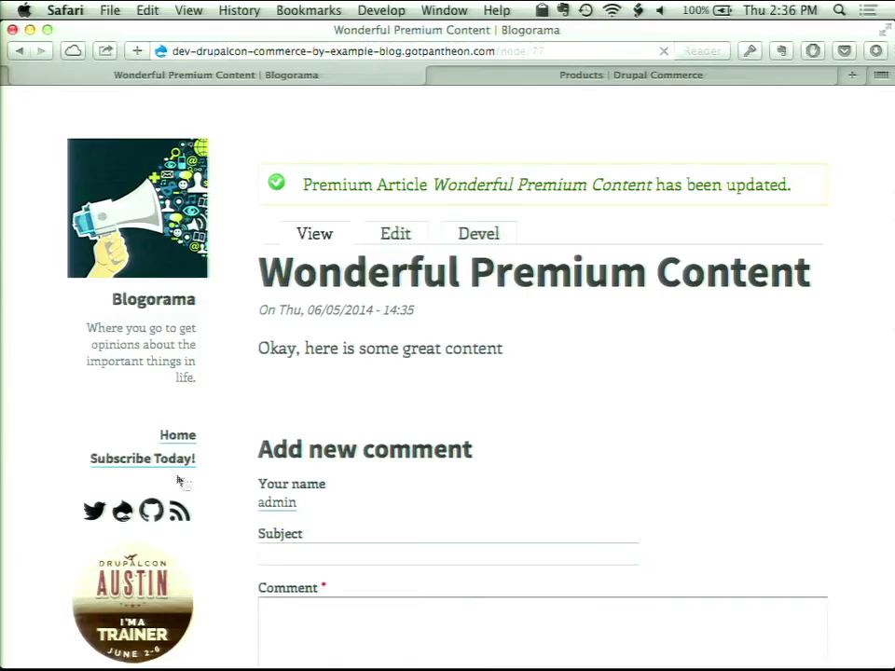
# Copy the blog front page address and bring up the app launcher
pyautogui.click(142, 198)
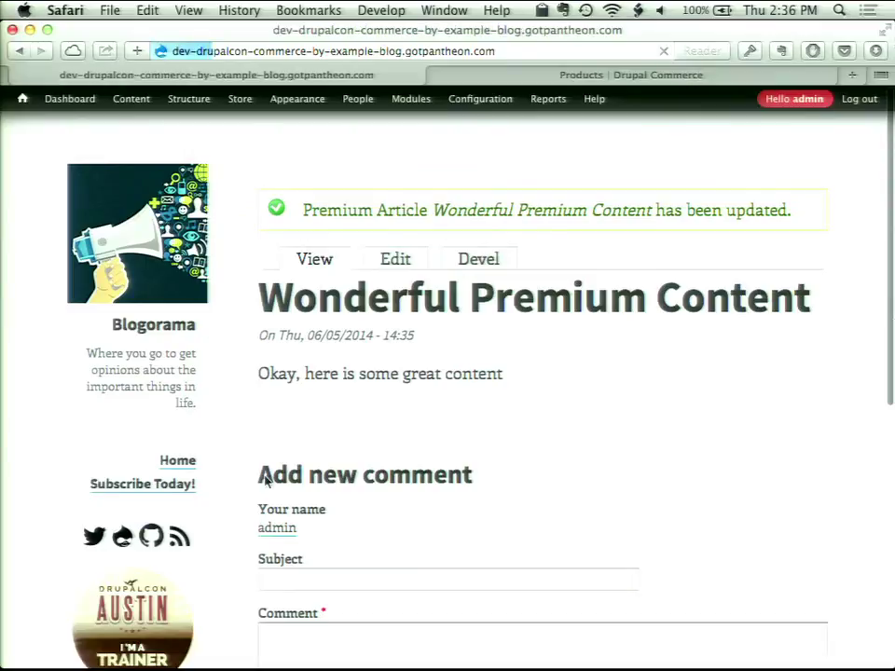
pyautogui.click(455, 53)
pyautogui.press('super+c')
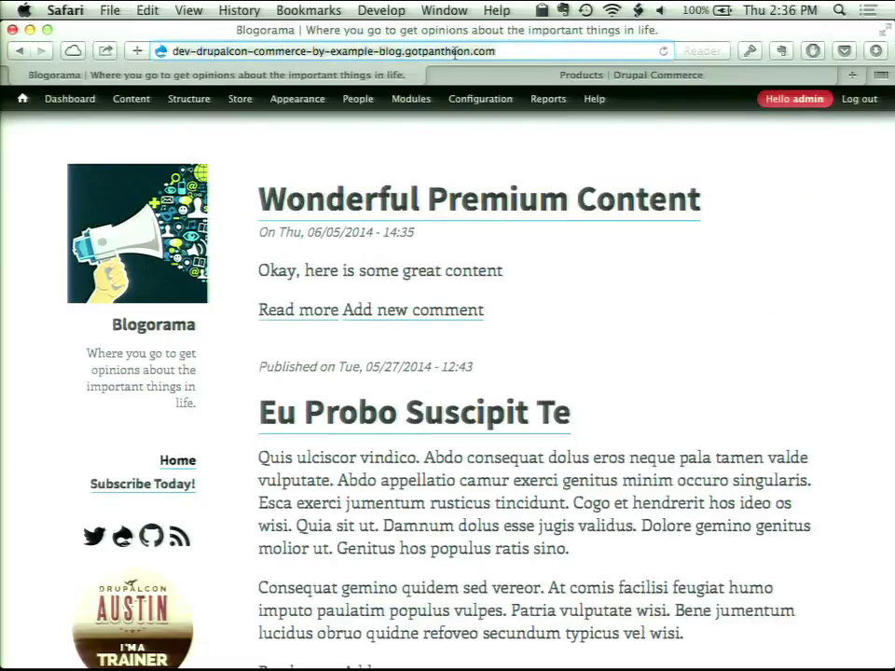
pyautogui.hotkey('alt', 'space')
# Launch Chrome and load the copied blog address as a logged-out visitor
pyautogui.write('chr')
pyautogui.press('Return')
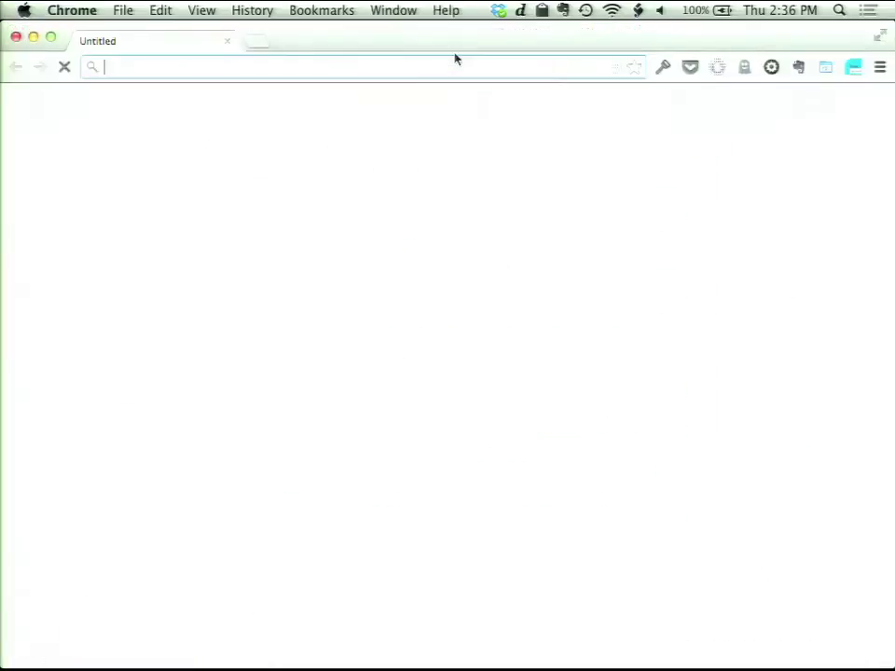
pyautogui.press('super+v')
pyautogui.press('Return')
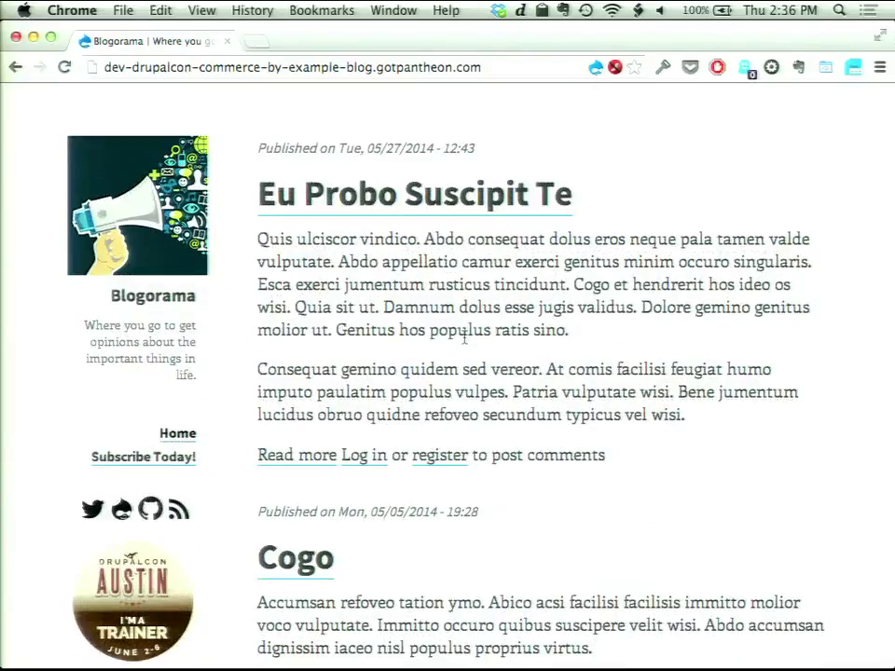
# Compare Safari's admin front page with Chrome's anonymous front page, which lacks Wonderful Premium Content
pyautogui.press('super+Tab')
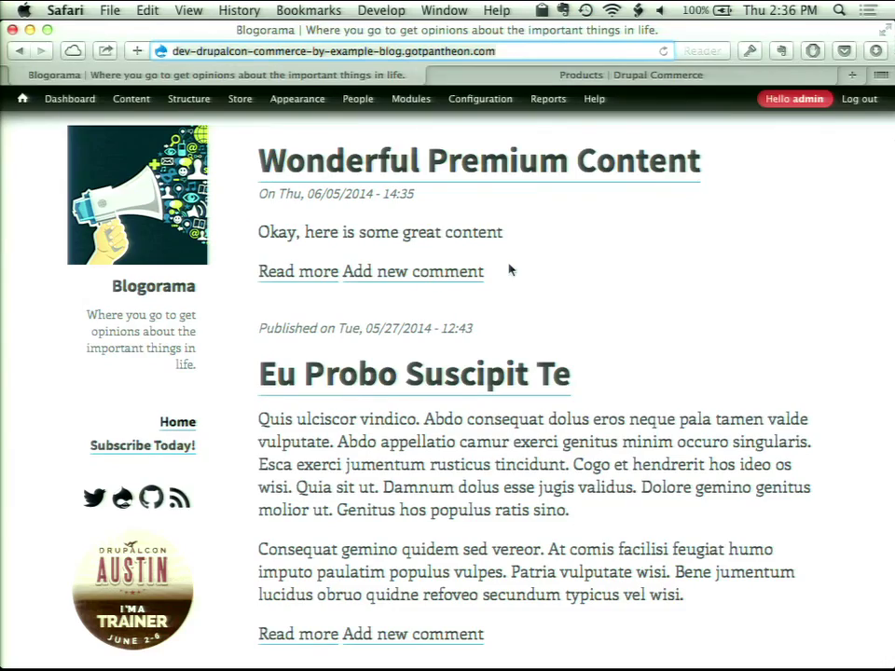
pyautogui.press('super+Tab')
pyautogui.scroll(-3, 510, 280)
pyautogui.scroll(3, 510, 279)
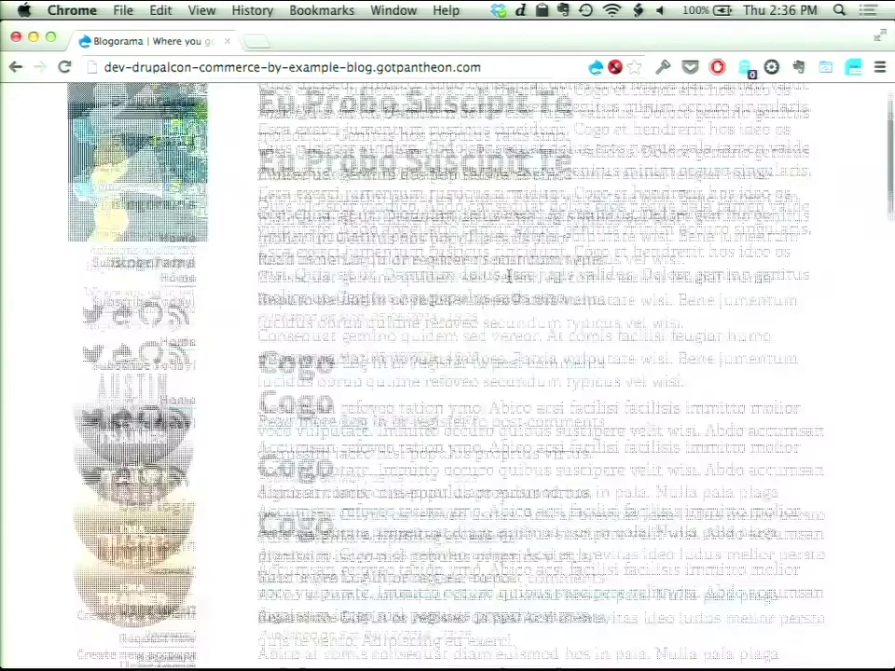
pyautogui.scroll(-5, 510, 276)
# Compare the logged-out Chrome front page with the admin view in Safari once more
pyautogui.press('super+Tab')
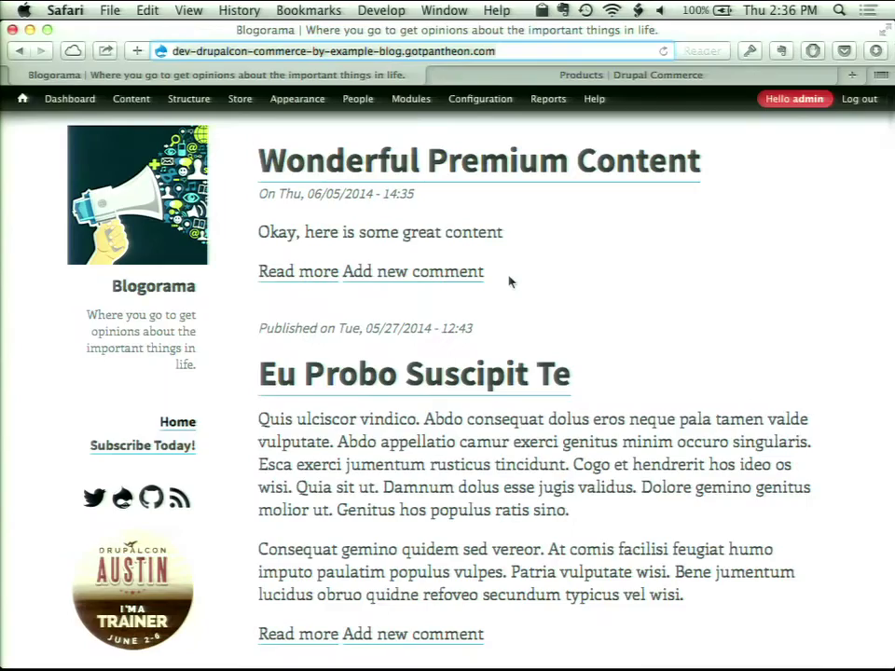
pyautogui.press('super+Tab')
pyautogui.scroll(2, 512, 281)
pyautogui.press('super+Tab')
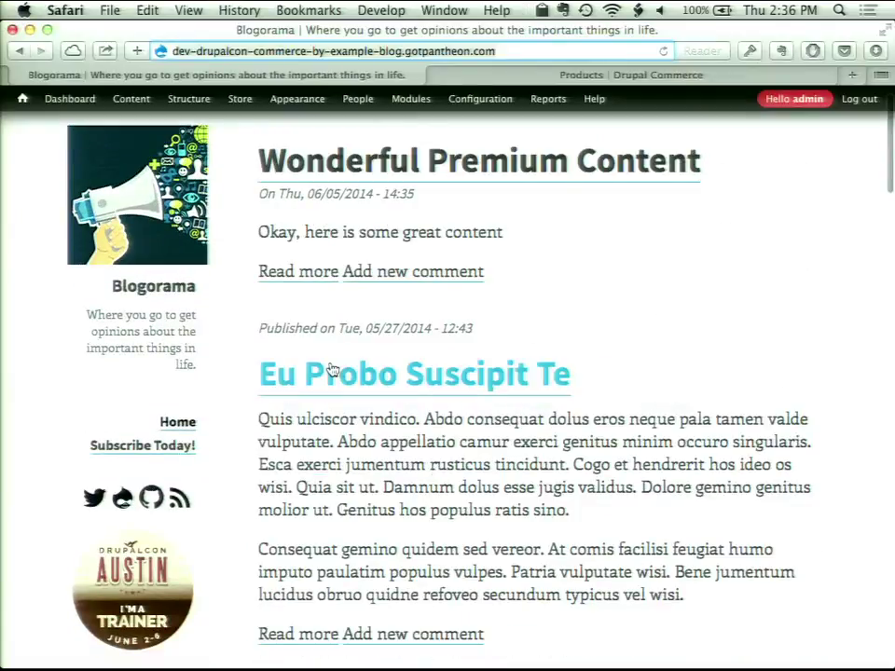
# Go through Store > Configuration in the admin toolbar to Payment methods
pyautogui.moveTo(416, 109)
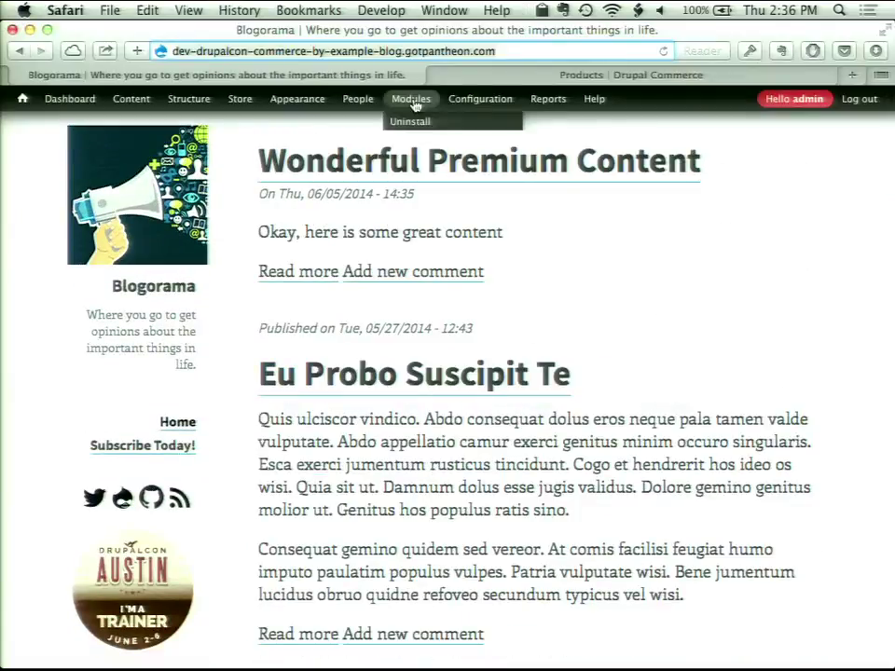
pyautogui.moveTo(481, 106)
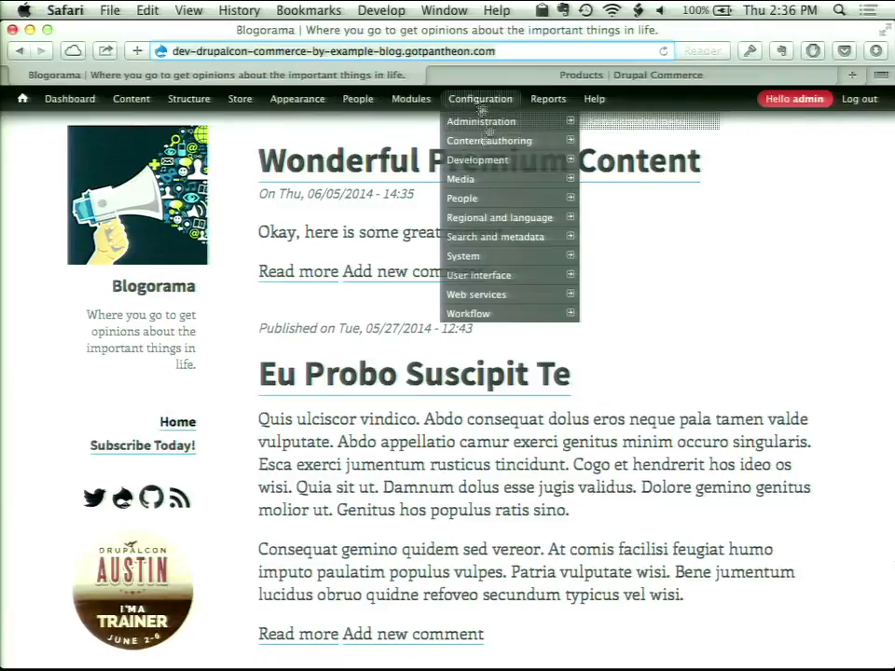
pyautogui.moveTo(494, 300)
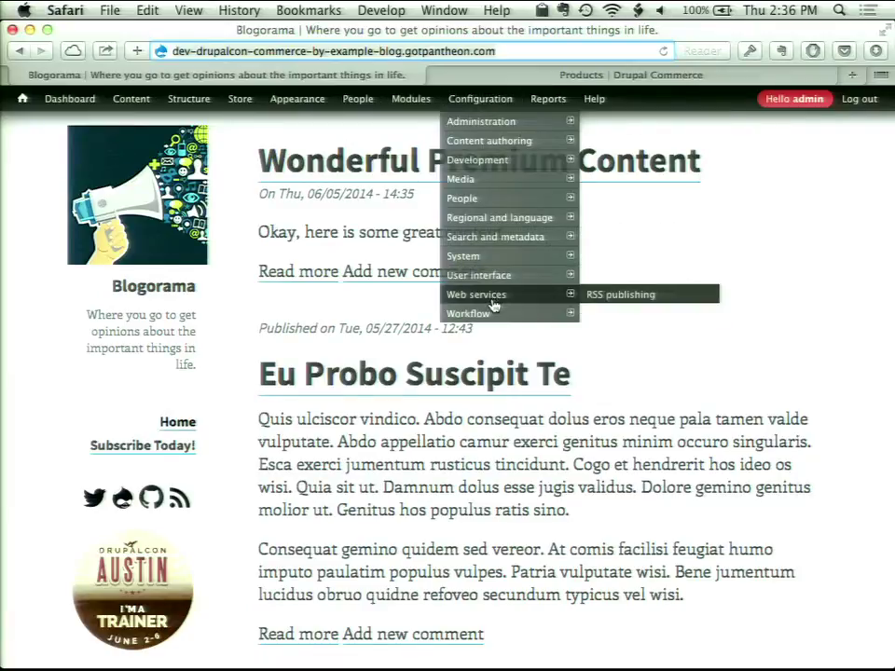
pyautogui.moveTo(617, 322)
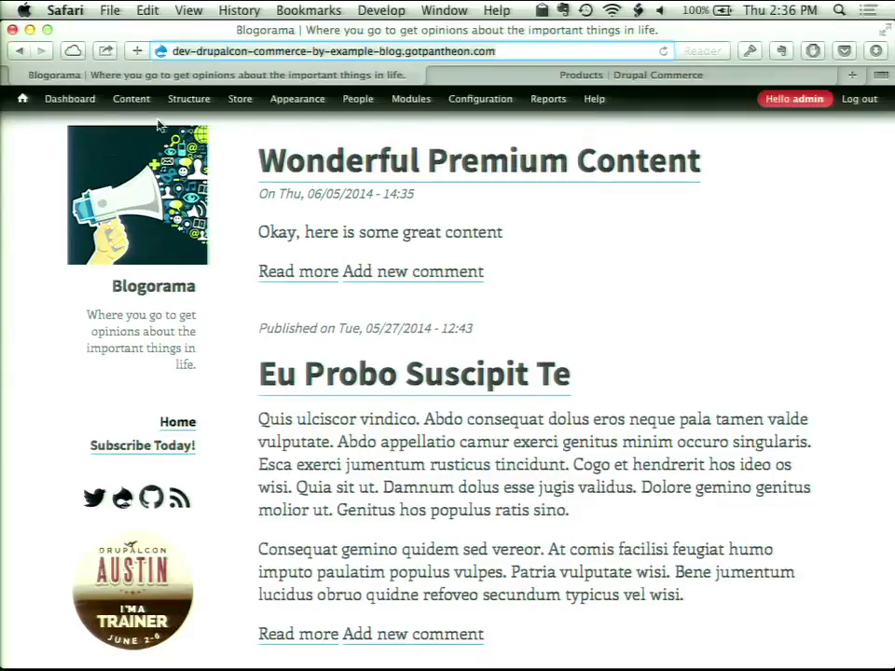
pyautogui.moveTo(238, 97)
pyautogui.moveTo(252, 199)
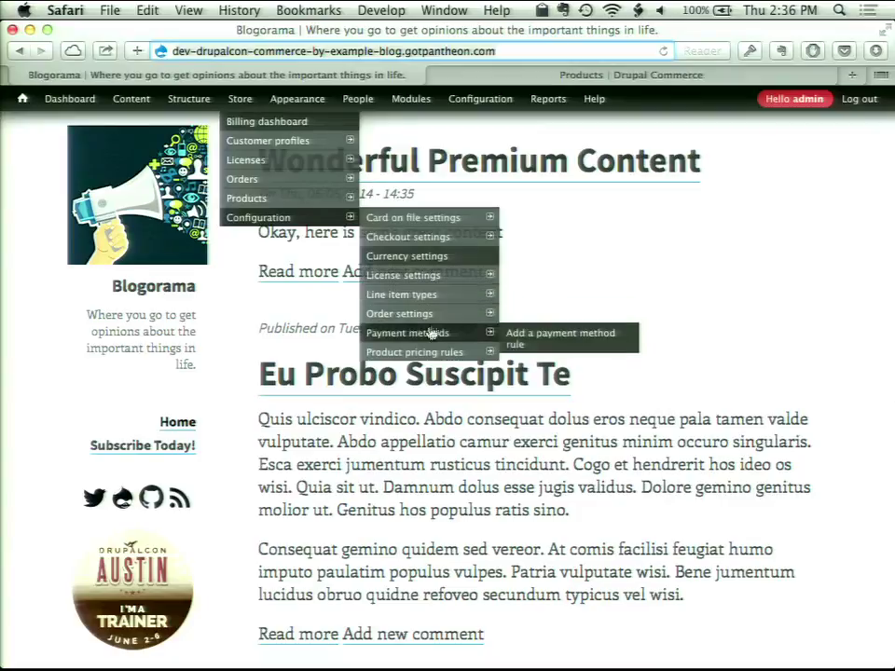
pyautogui.click(431, 334)
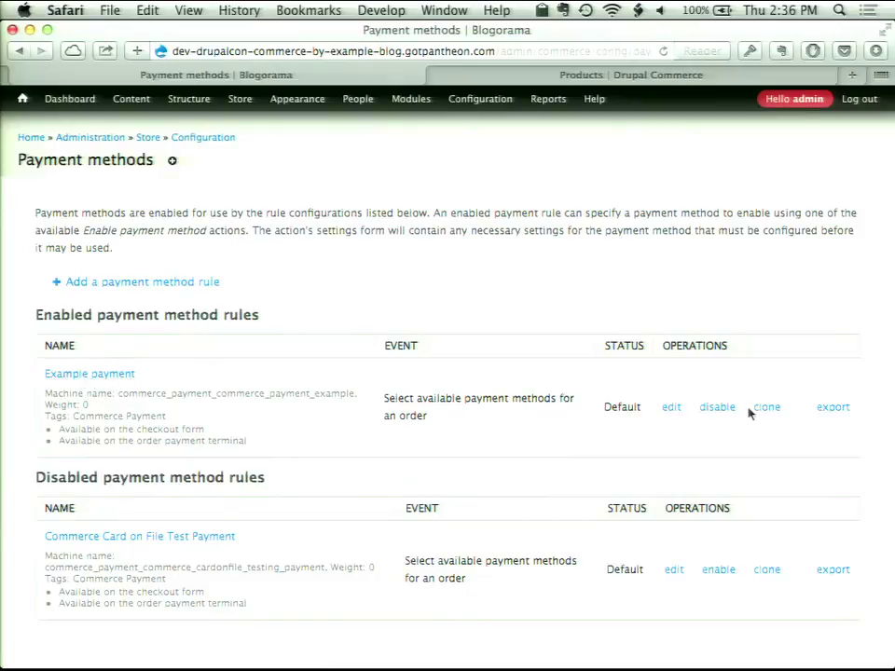
# Turn off the Example payment rule and switch on Commerce Card on File Test Payment
pyautogui.click(716, 407)
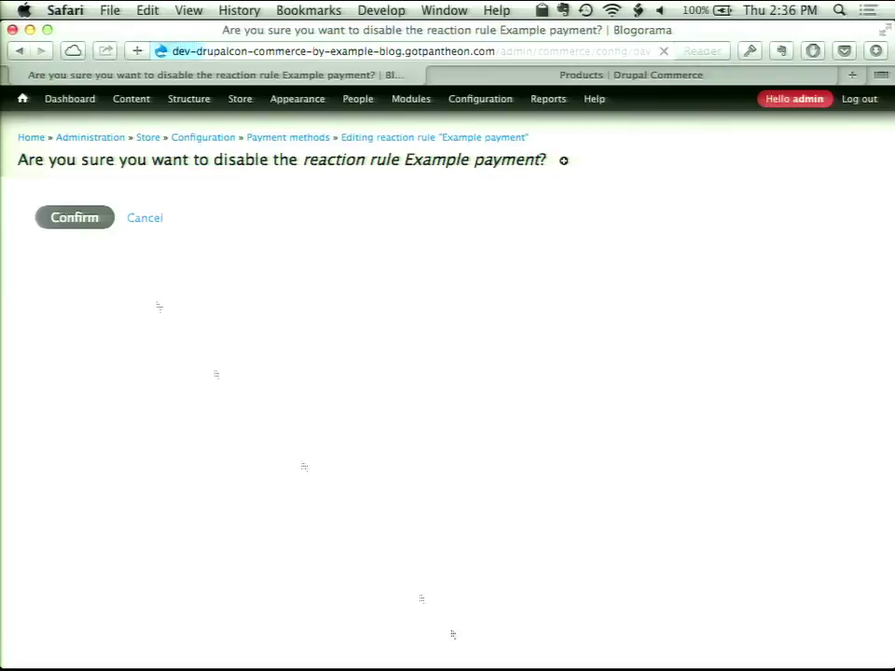
pyautogui.scroll(-2, 565, 428)
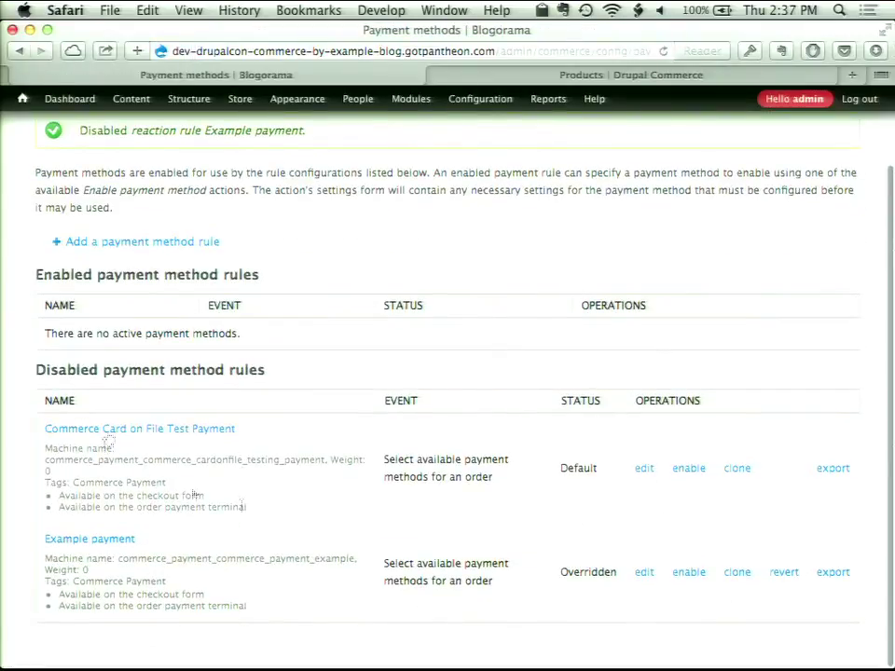
pyautogui.click(688, 469)
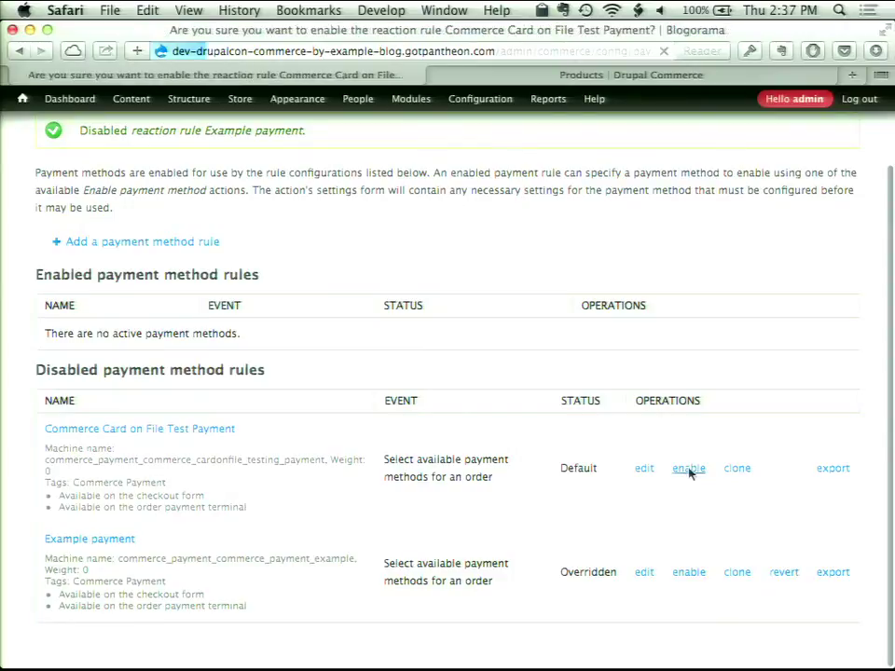
pyautogui.click(83, 219)
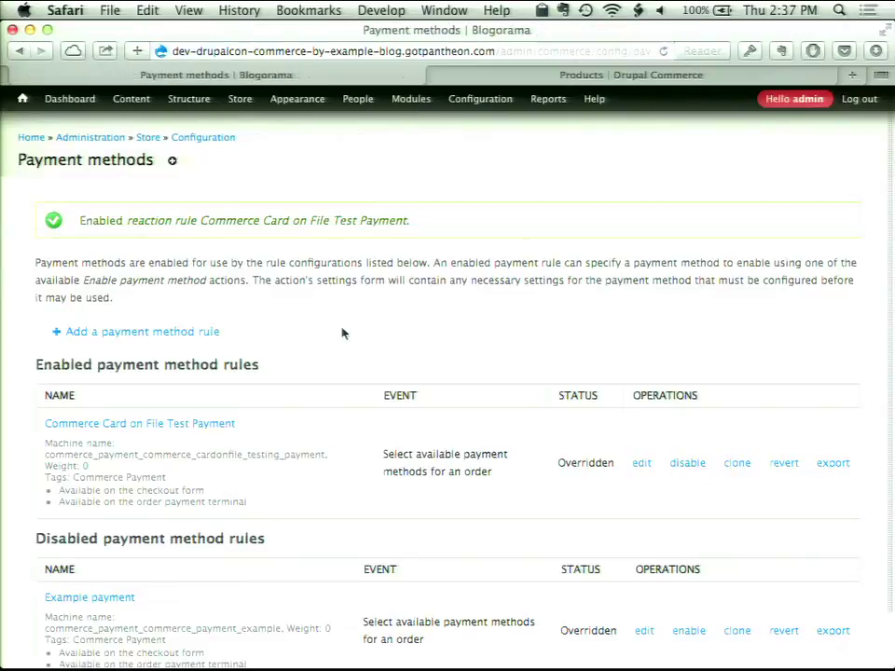
# Inspect the card-on-file rule's enable-payment-method action, then return to the payment methods list
pyautogui.click(643, 463)
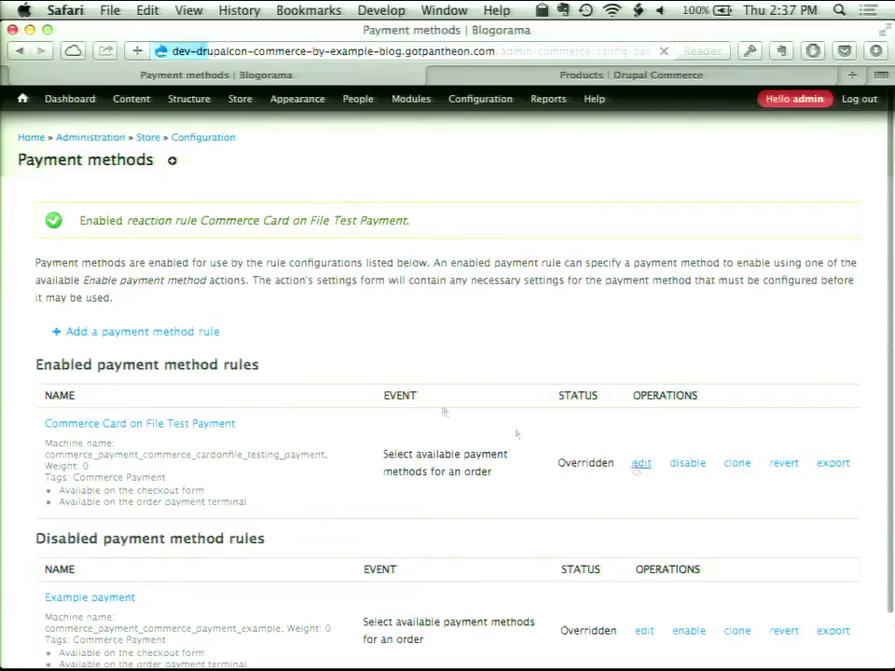
pyautogui.scroll(-2, 236, 361)
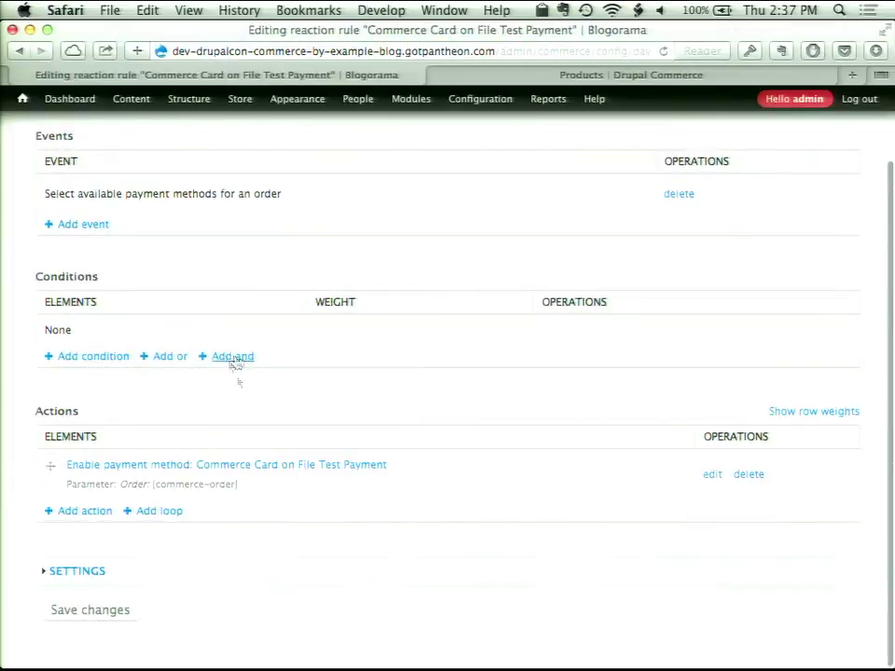
pyautogui.click(711, 475)
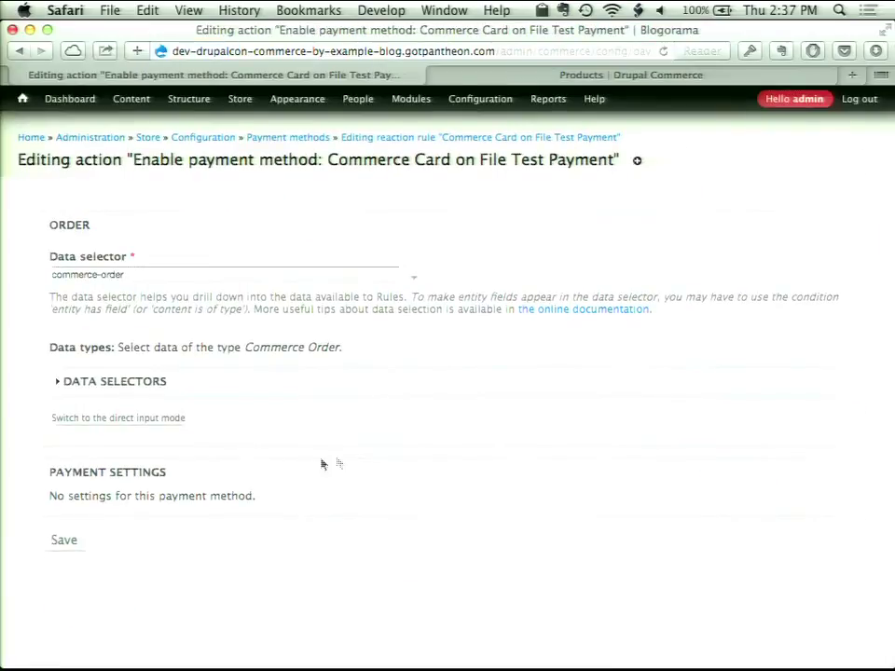
pyautogui.press('super+bracketleft')
pyautogui.press('super+bracketleft')
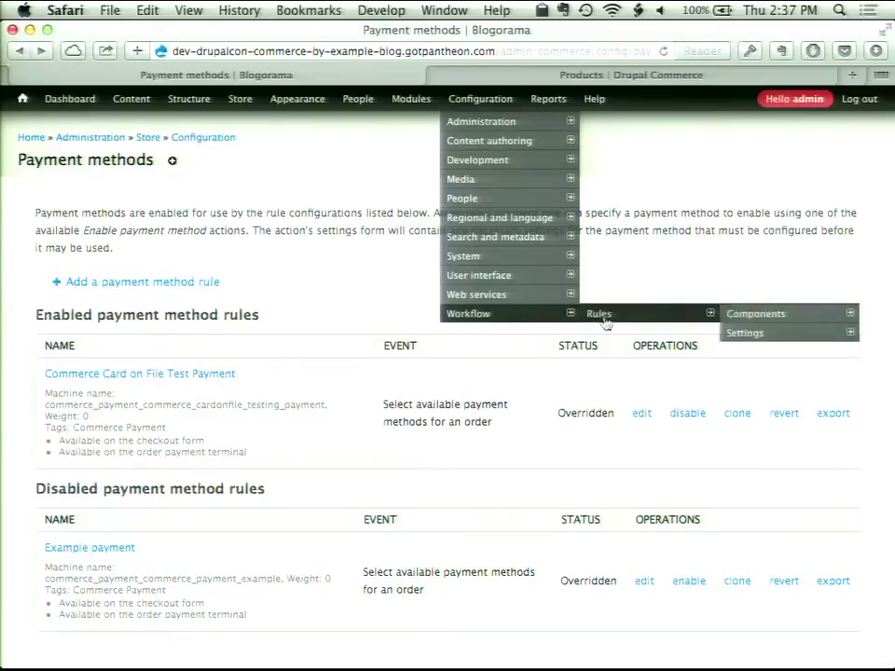
# In the Rules list, find and edit 'Create a new account for an anonymous order'
pyautogui.click(603, 320)
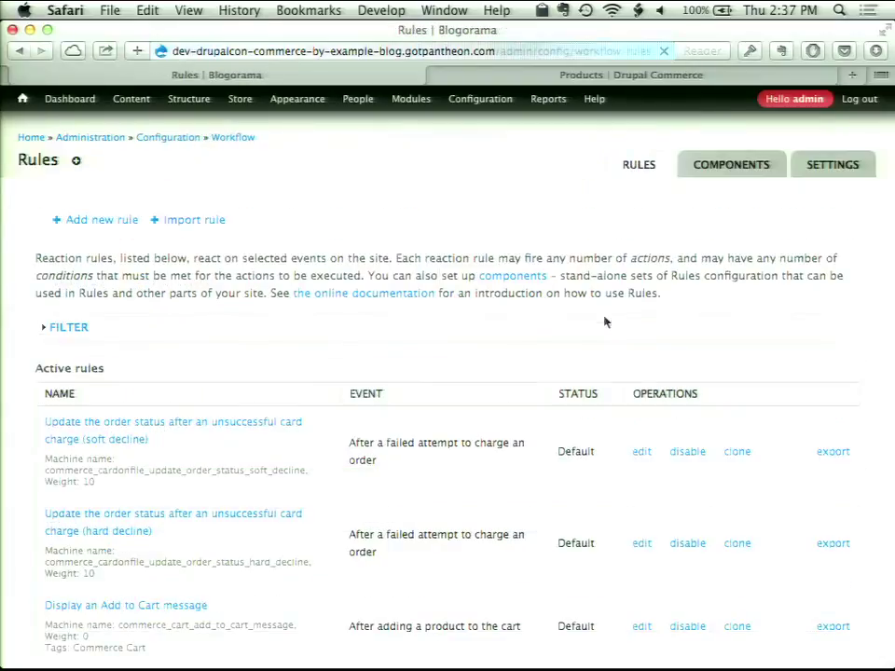
pyautogui.press('super+f')
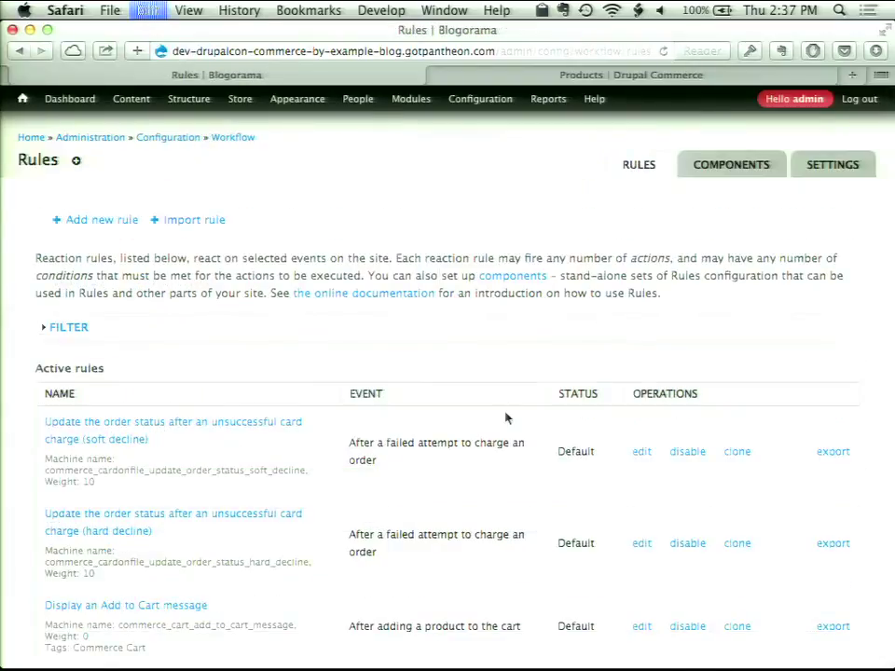
pyautogui.scroll(-10, 506, 417)
pyautogui.scroll(-10, 507, 417)
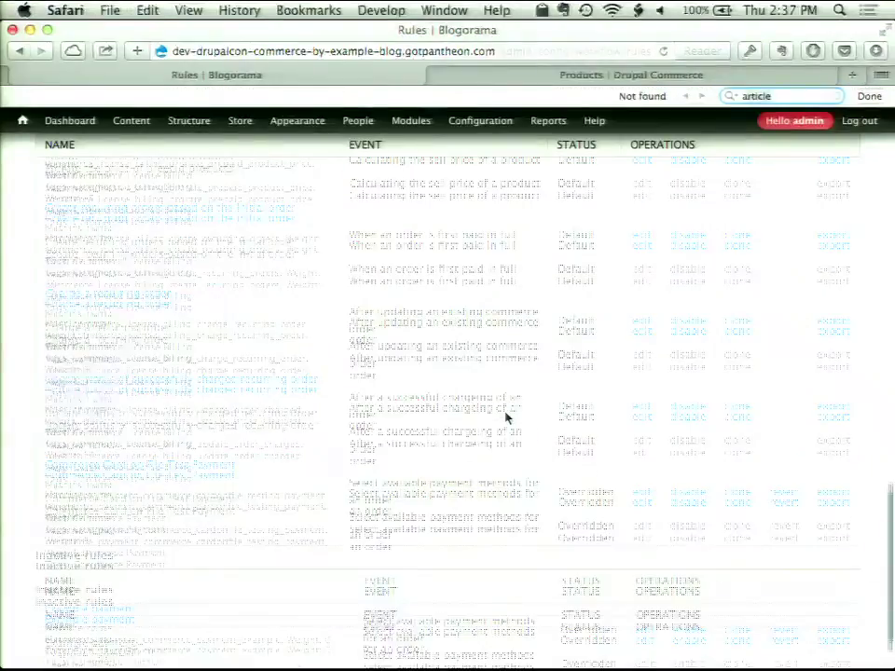
pyautogui.scroll(5, 289, 405)
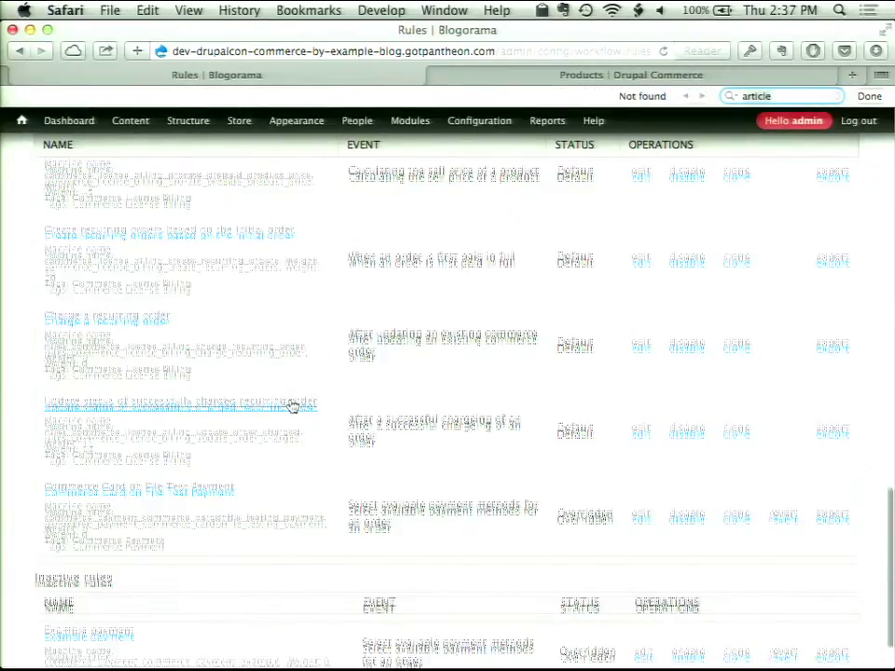
pyautogui.scroll(4, 290, 404)
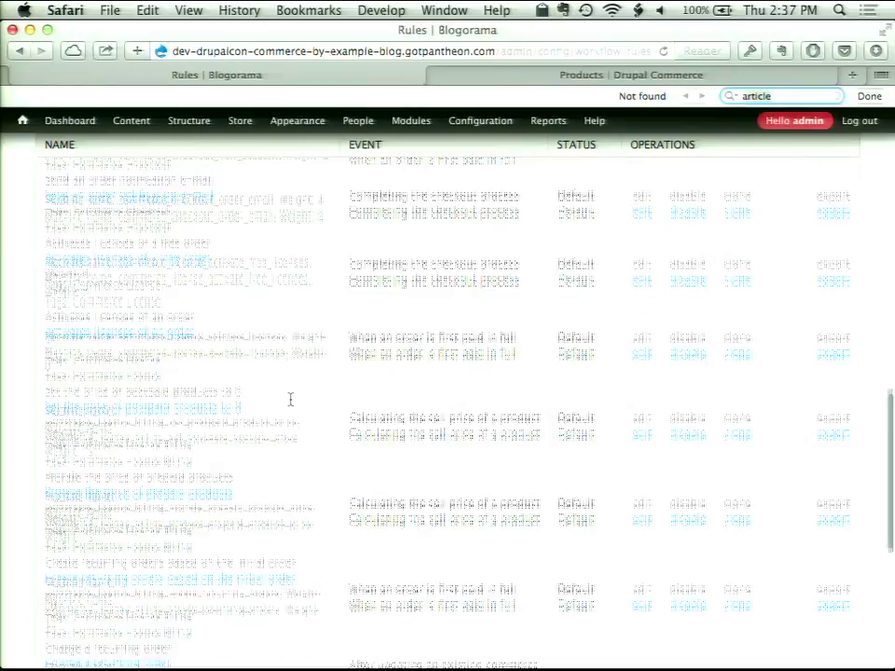
pyautogui.scroll(2, 147, 394)
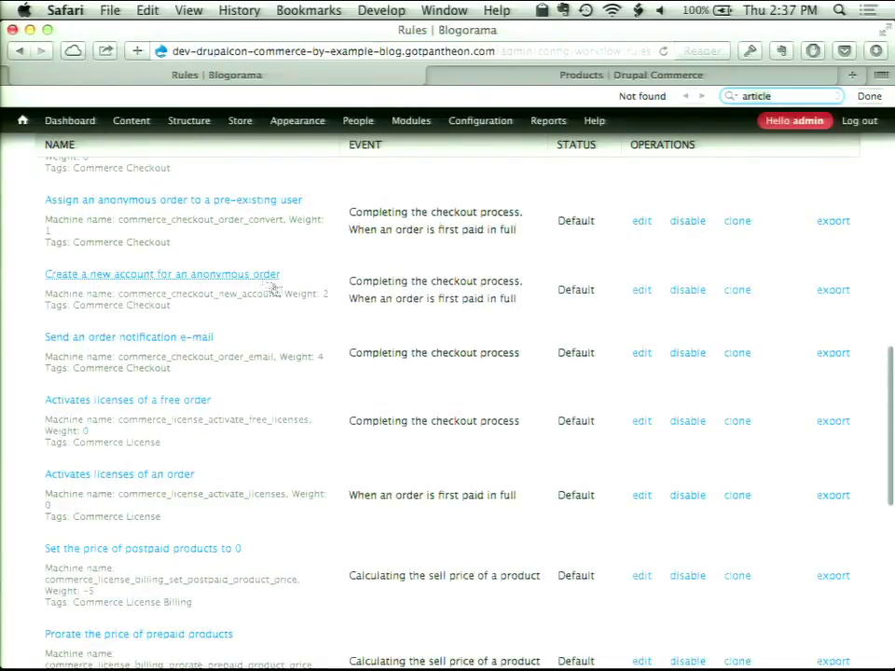
pyautogui.click(640, 290)
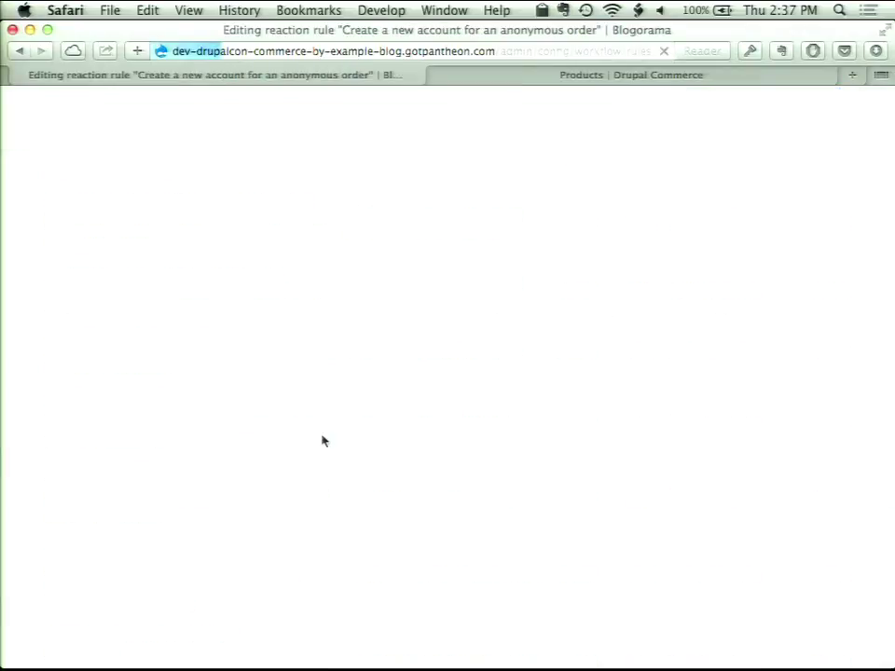
pyautogui.scroll(-5, 321, 440)
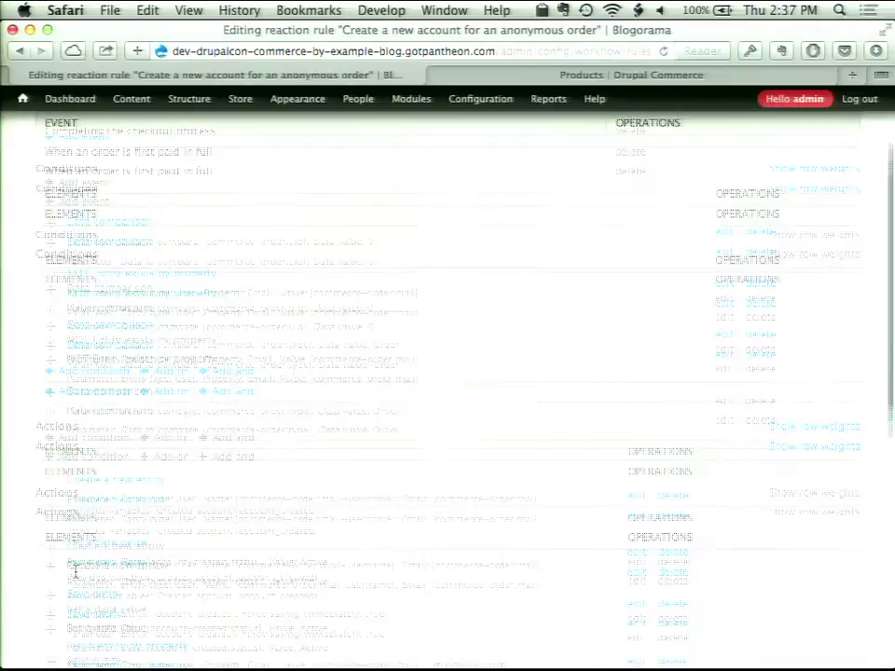
pyautogui.scroll(-5, 79, 559)
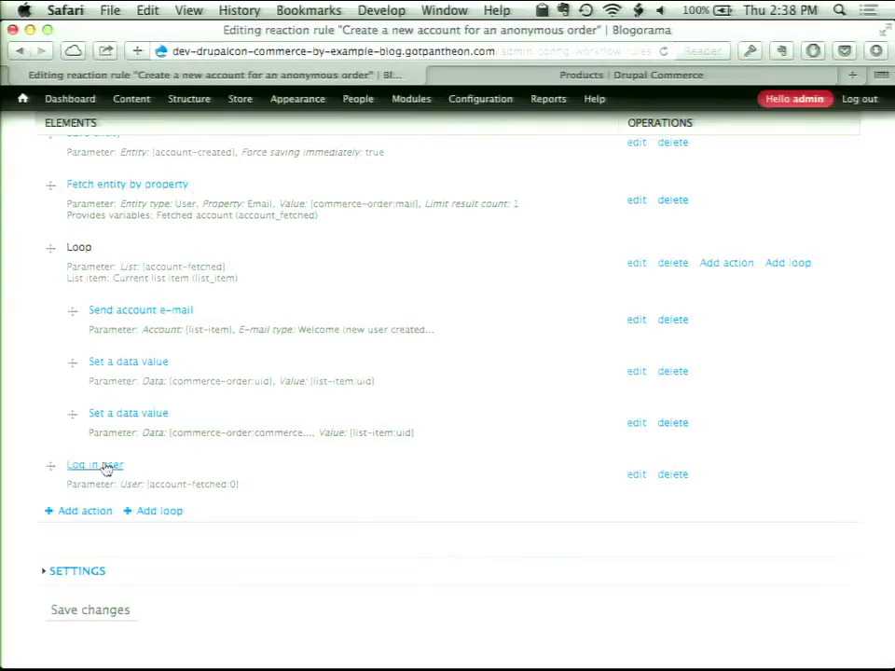
pyautogui.scroll(2, 279, 476)
pyautogui.scroll(5, 279, 475)
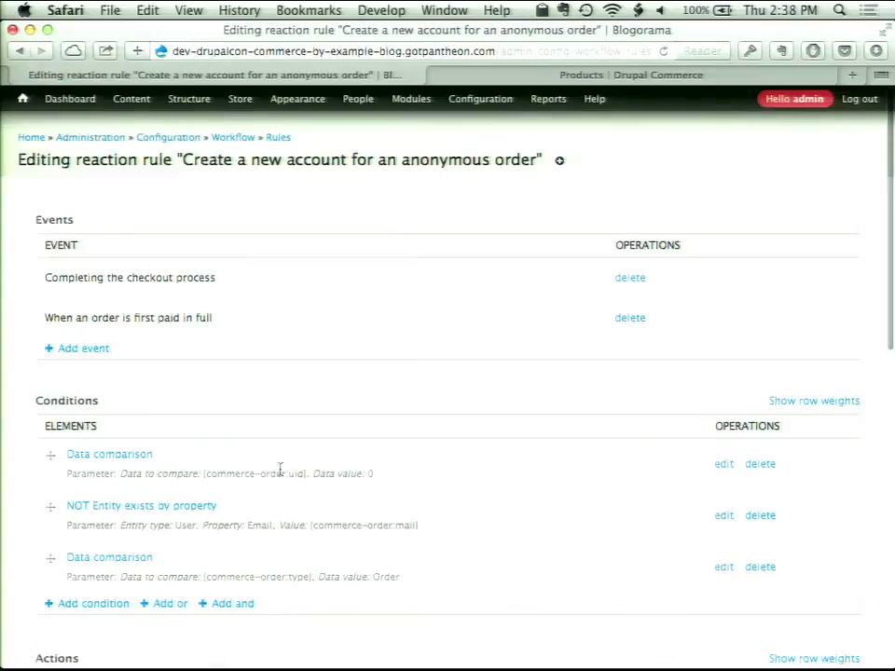
pyautogui.moveTo(44, 276); pyautogui.dragTo(256, 280)
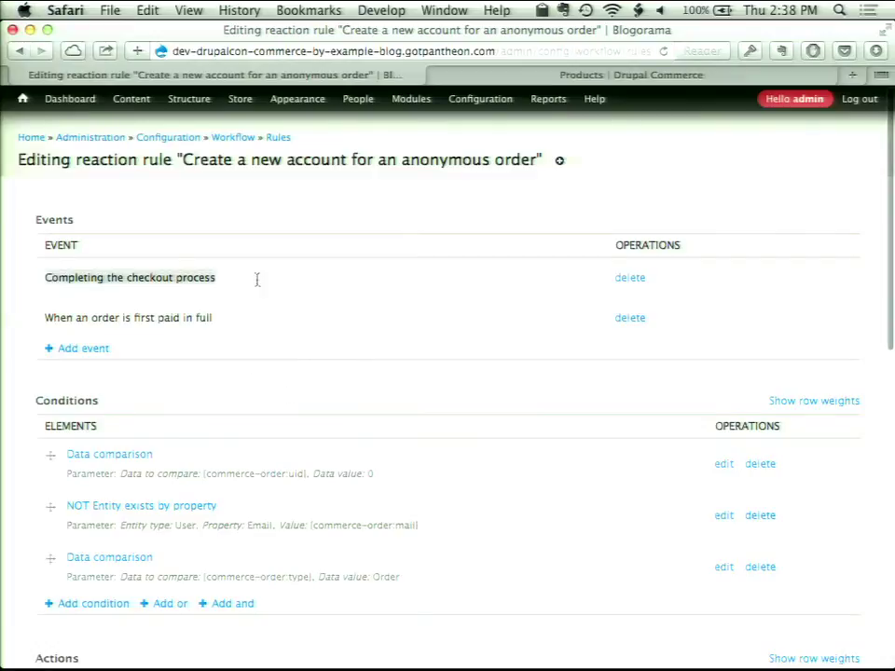
pyautogui.moveTo(249, 339); pyautogui.dragTo(36, 316)
pyautogui.scroll(-10, 38, 316)
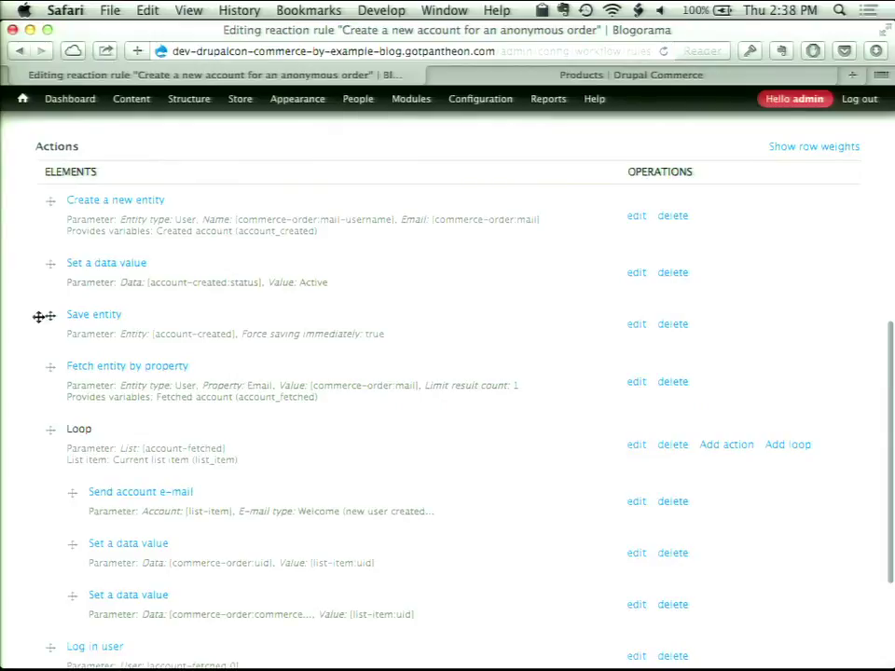
pyautogui.scroll(-5, 55, 528)
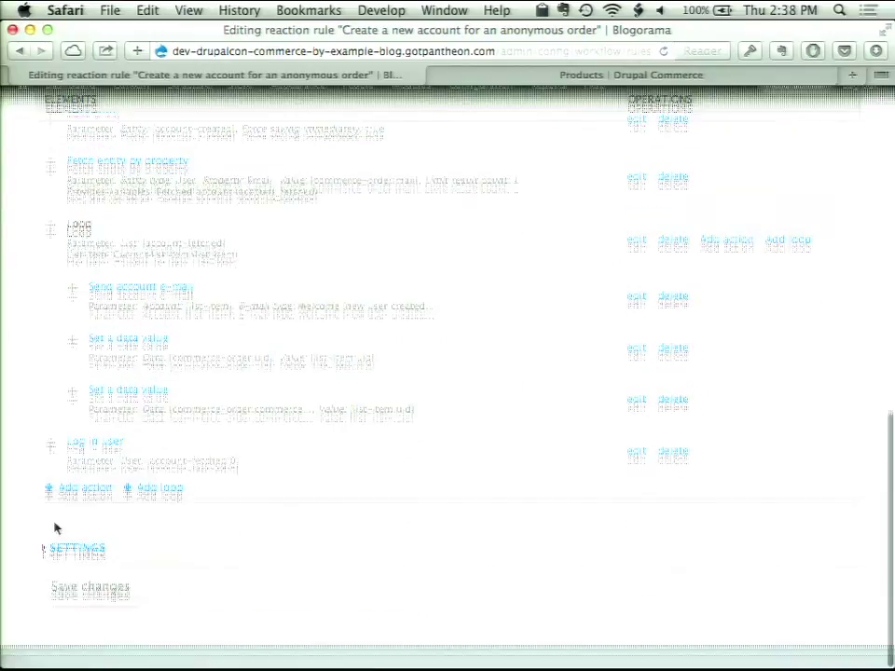
pyautogui.scroll(10, 116, 295)
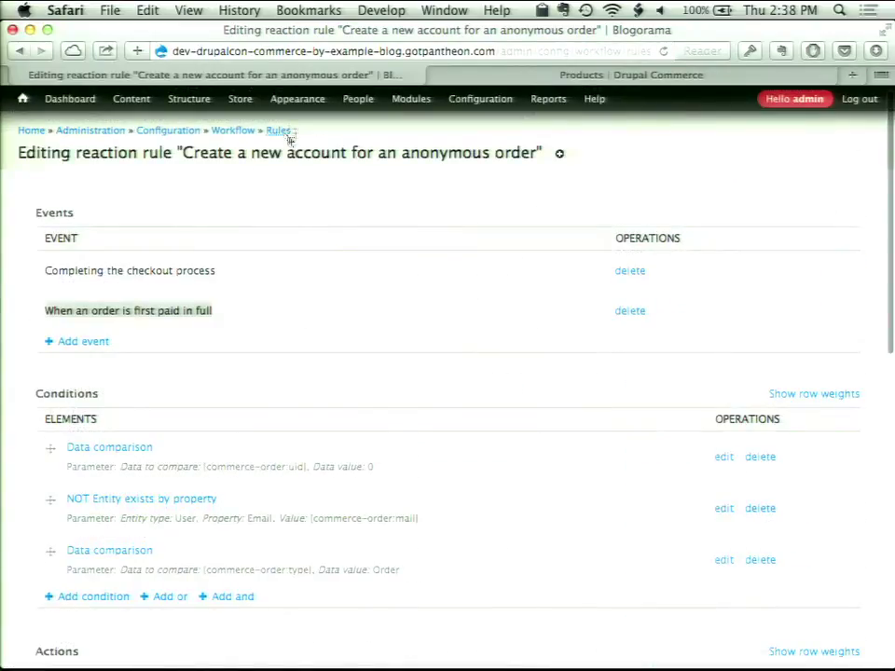
pyautogui.click(279, 133)
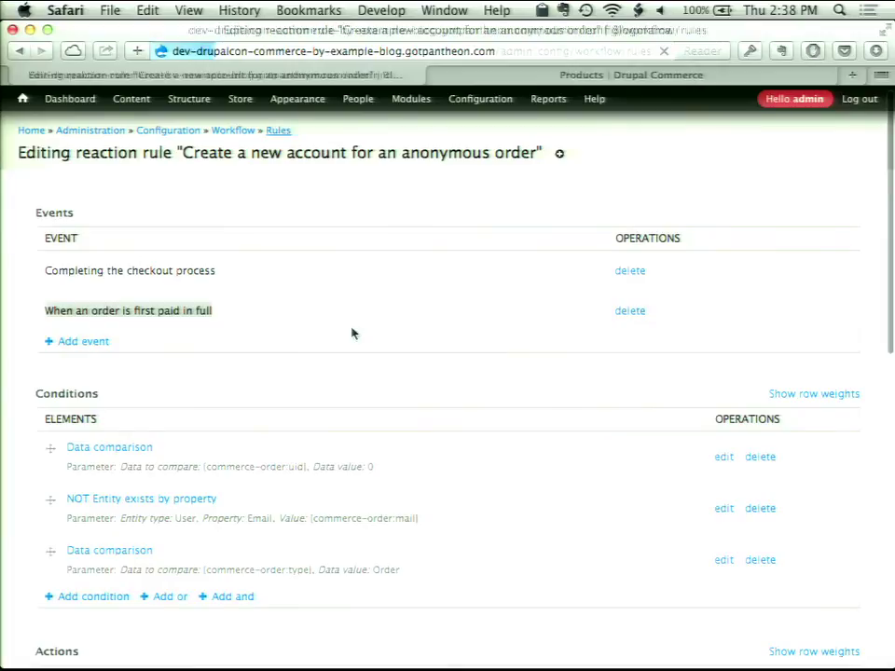
pyautogui.scroll(-15, 351, 332)
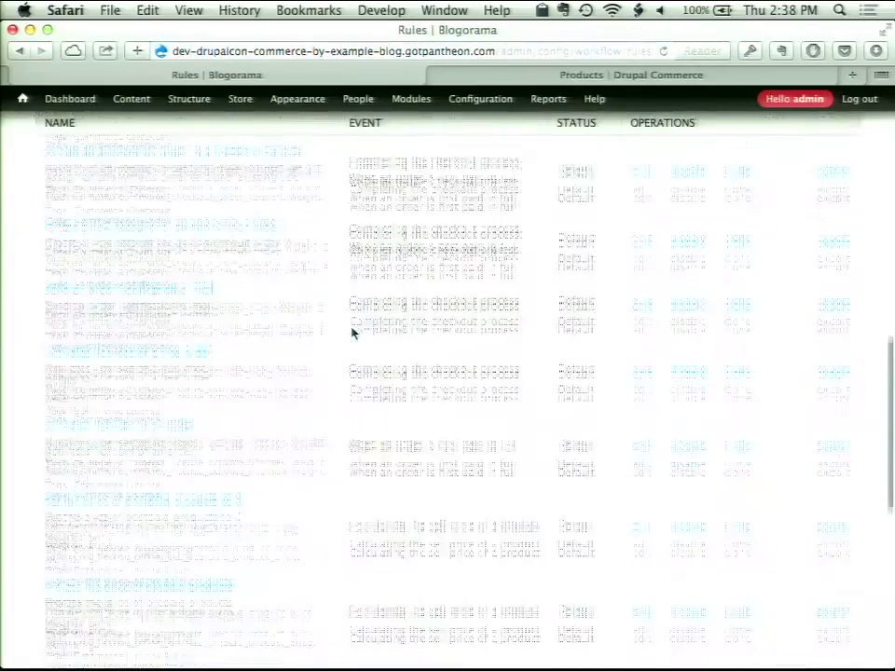
pyautogui.scroll(-10, 352, 333)
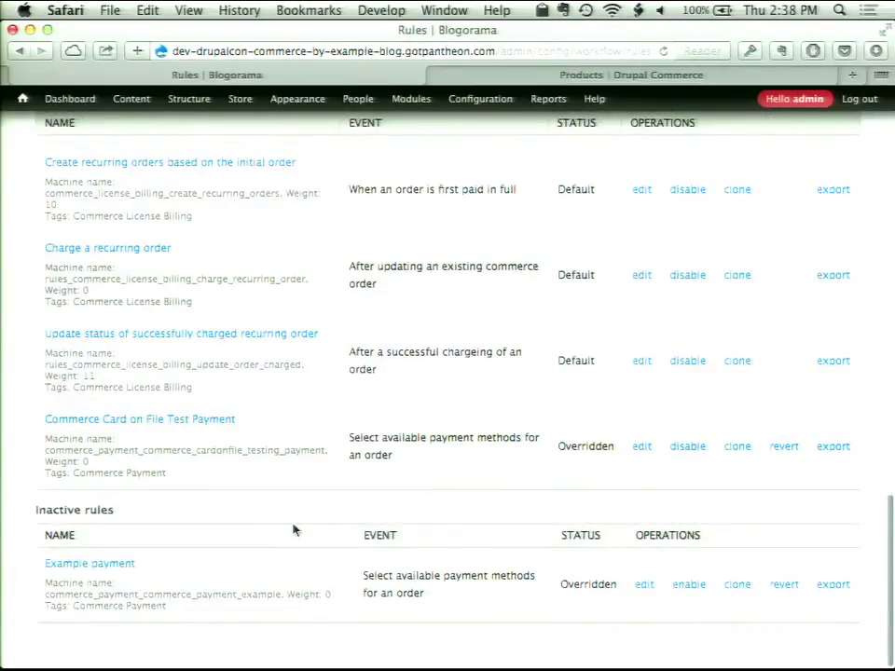
pyautogui.scroll(20, 293, 529)
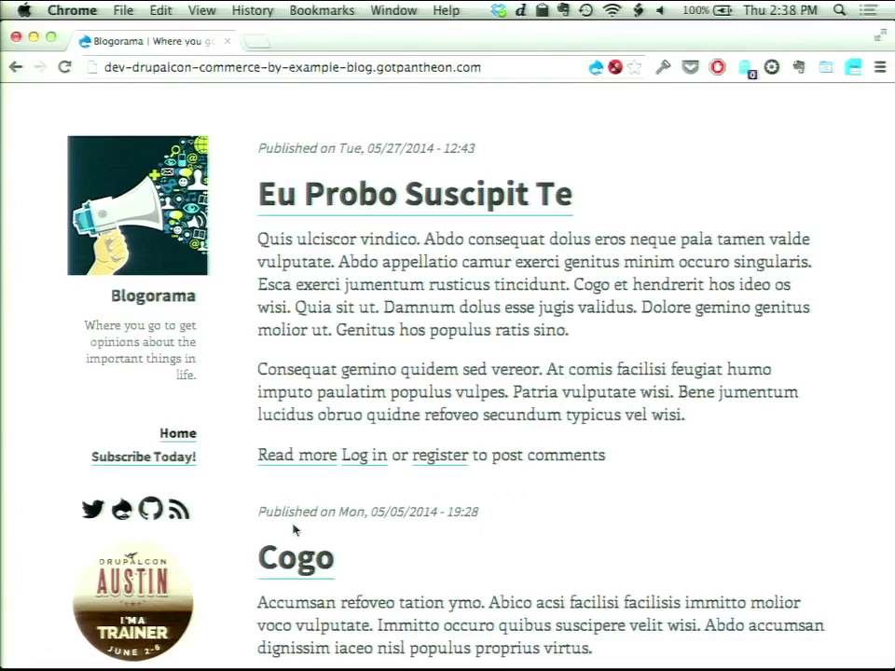
# Add the $9.99 Monthly Subscription from Subscribe Today! to the cart and view the cart
pyautogui.scroll(-2, 293, 539)
pyautogui.scroll(2, 294, 539)
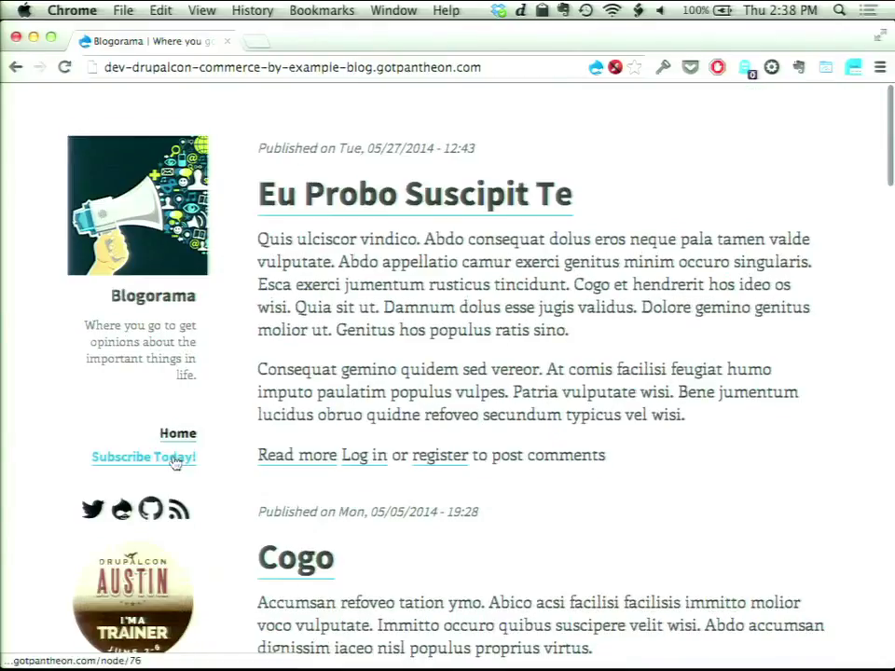
pyautogui.click(173, 458)
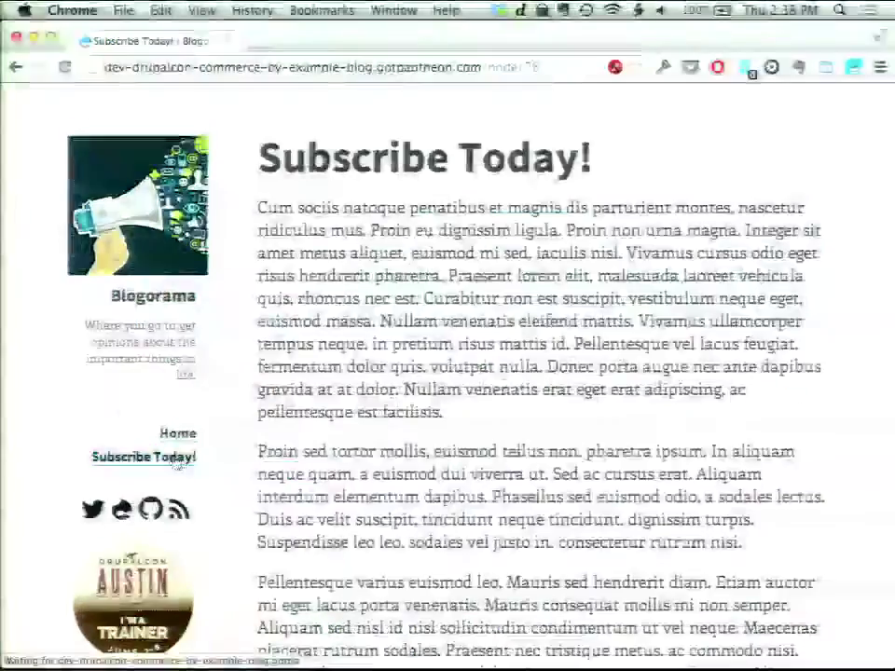
pyautogui.scroll(-5, 239, 448)
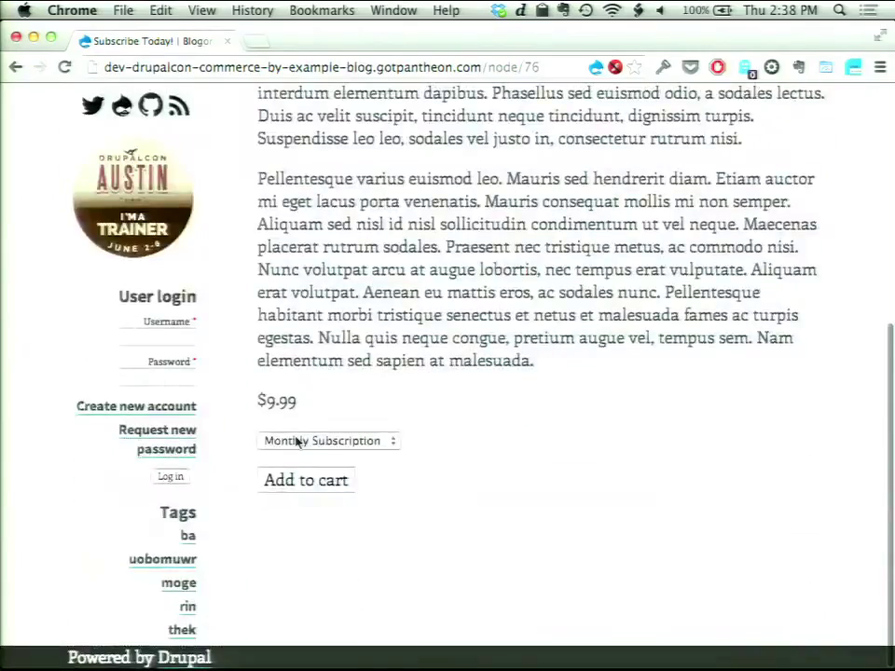
pyautogui.click(297, 481)
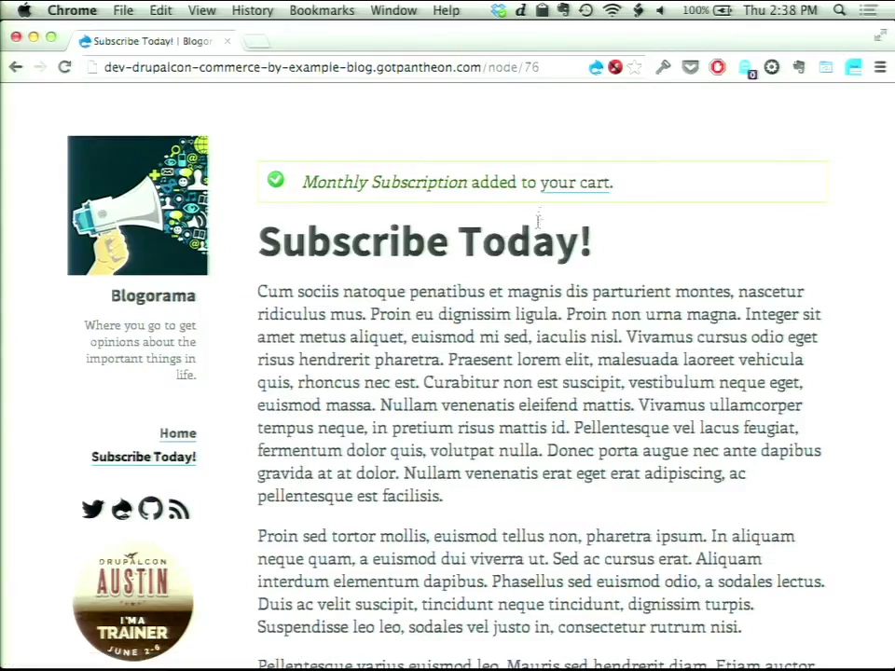
pyautogui.click(568, 182)
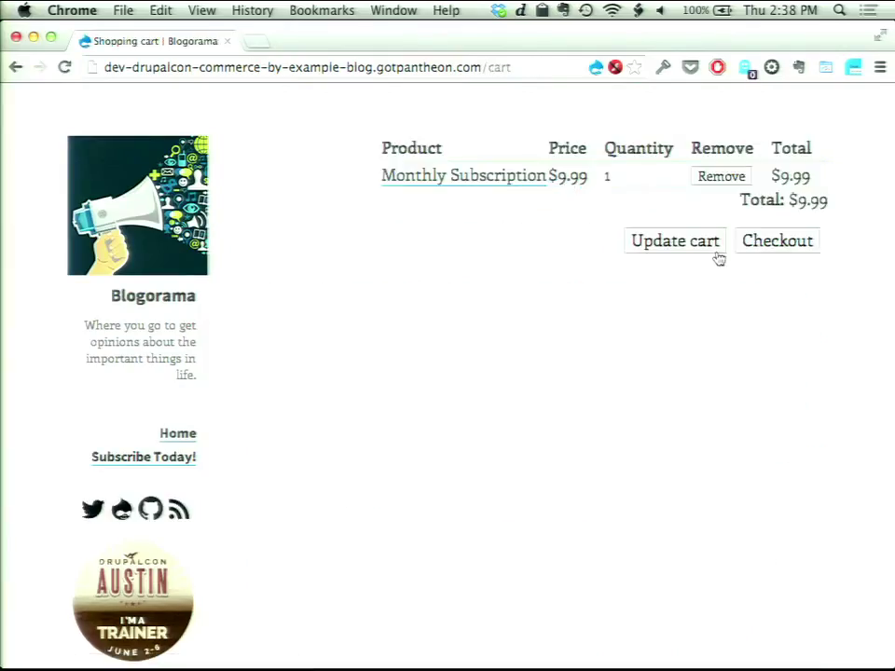
# Start checkout and enter the customer's e-mail address and full name
pyautogui.click(772, 241)
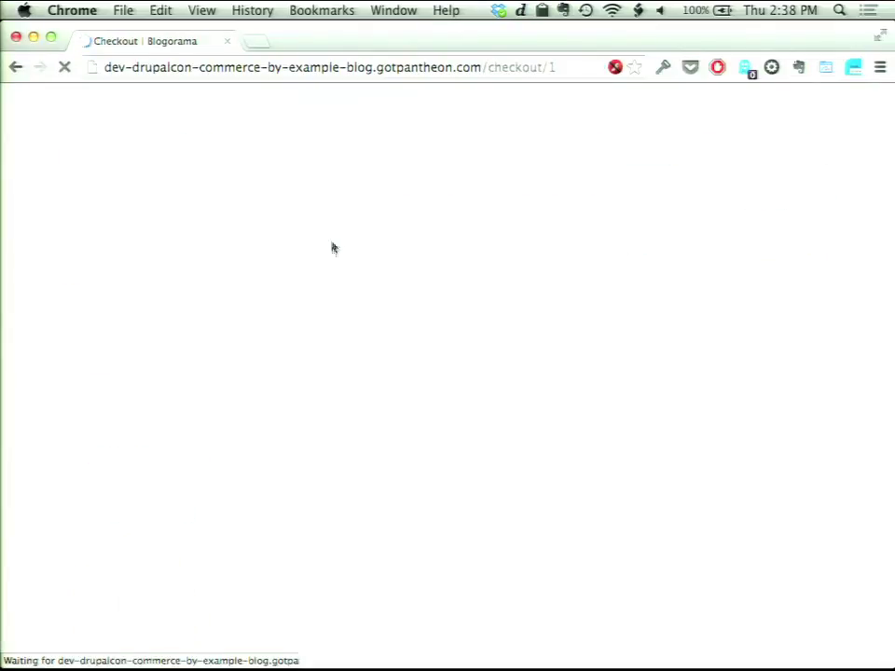
pyautogui.click(324, 337)
pyautogui.write('ni')
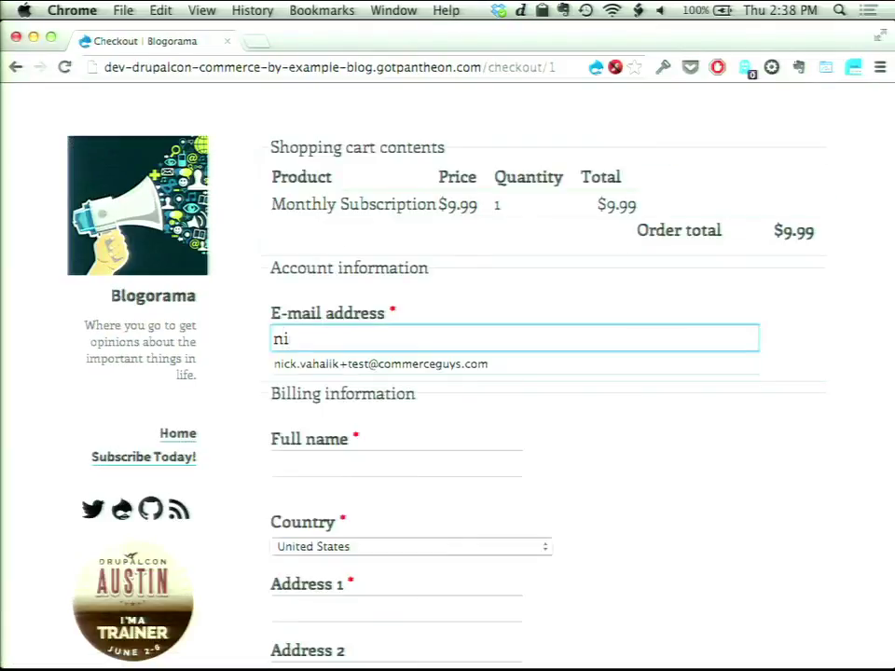
pyautogui.press('BackSpace')
pyautogui.press('BackSpace')
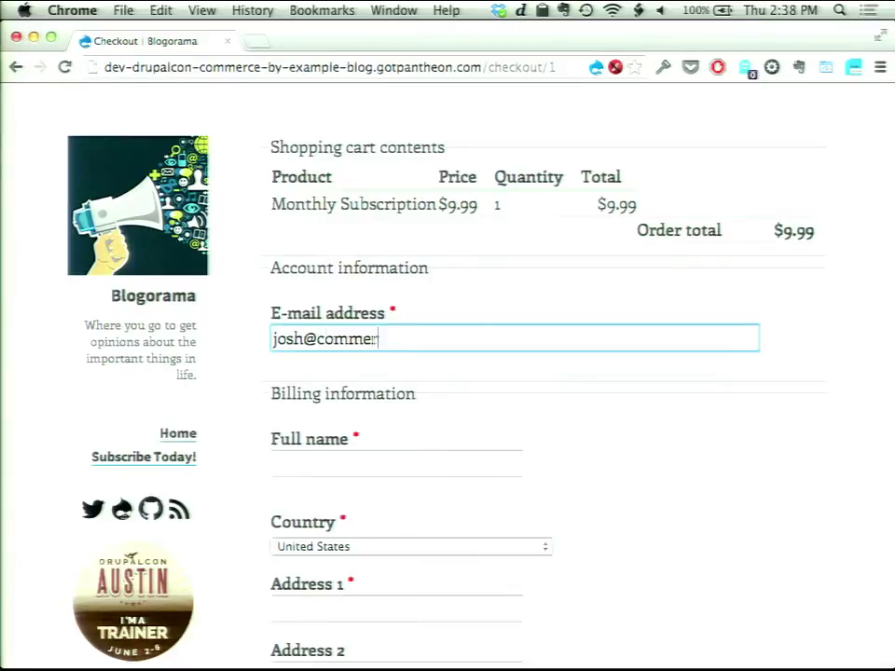
pyautogui.press('Tab')
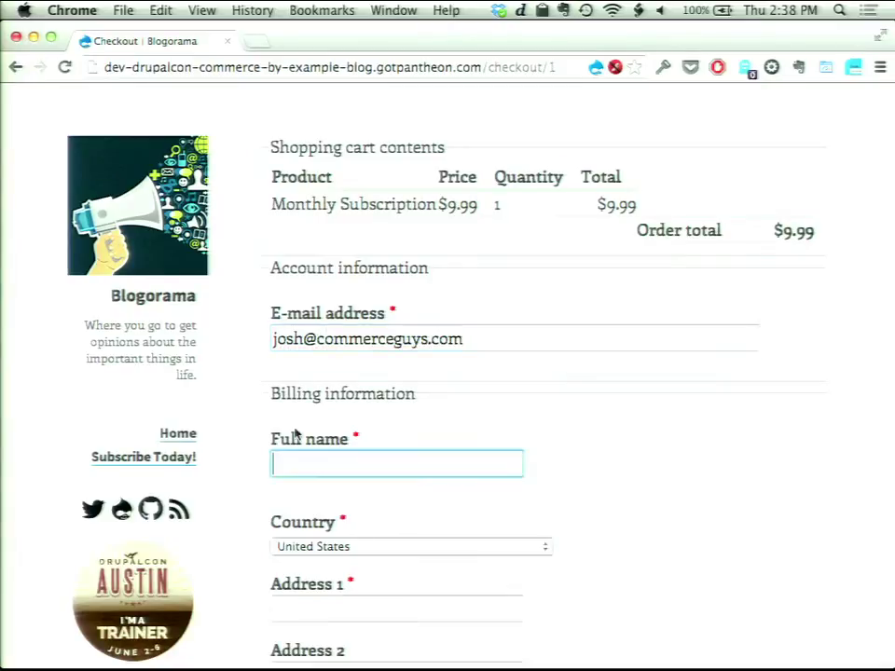
pyautogui.press('Tab')
# Fill in the customer's billing street address, city and ZIP code, then continue to review
pyautogui.scroll(-3, 400, 493)
pyautogui.click(399, 493)
pyautogui.write('123 E')
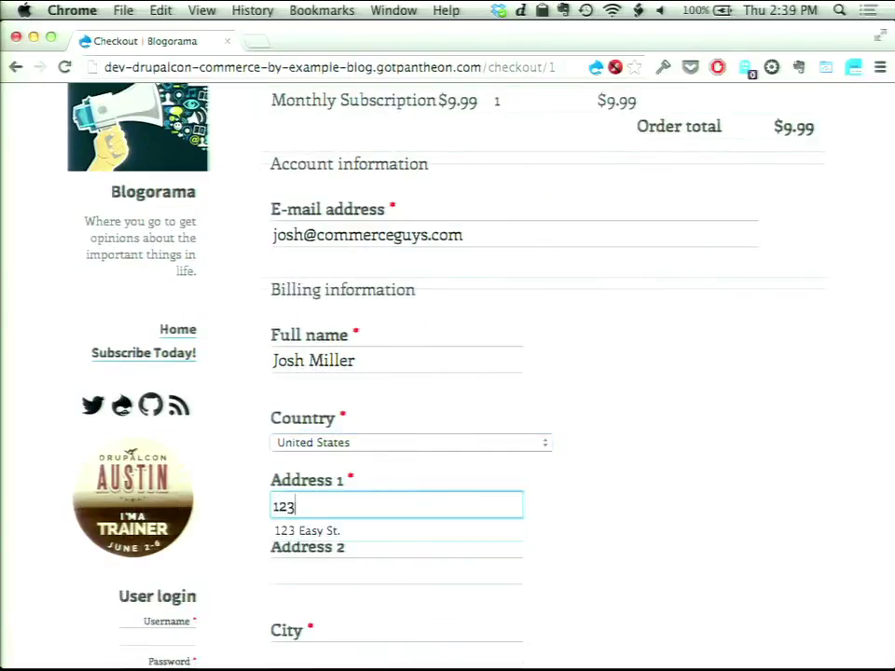
pyautogui.press('Down')
pyautogui.press('Return')
pyautogui.scroll(-5, 448, 373)
pyautogui.press('Tab')
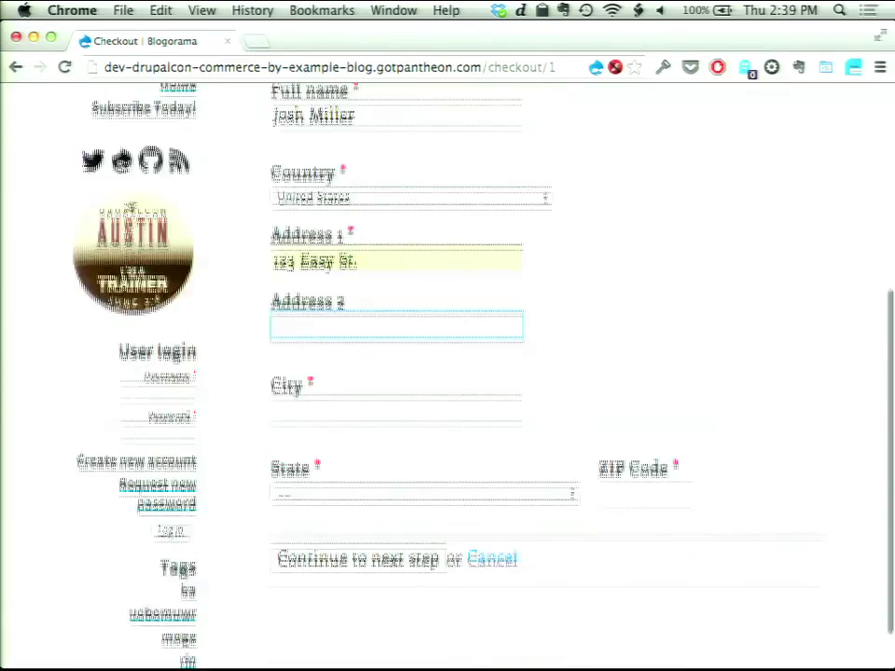
pyautogui.press('Tab')
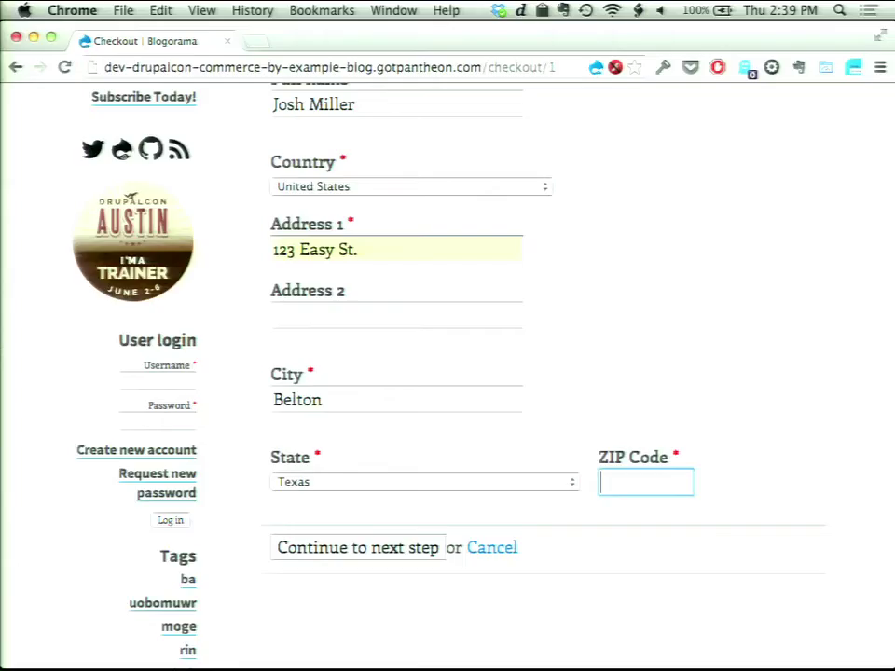
pyautogui.write('76523')
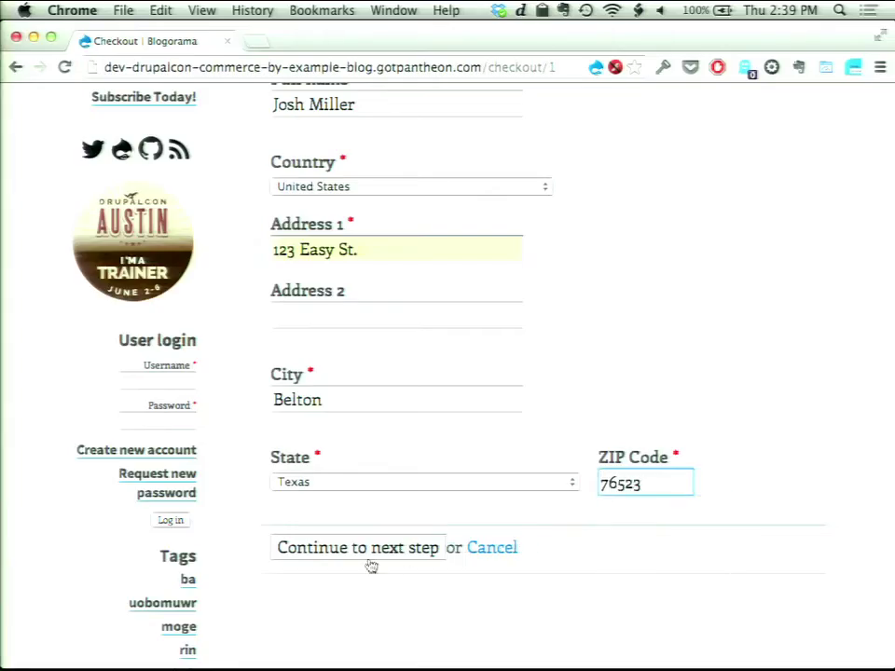
pyautogui.click(371, 559)
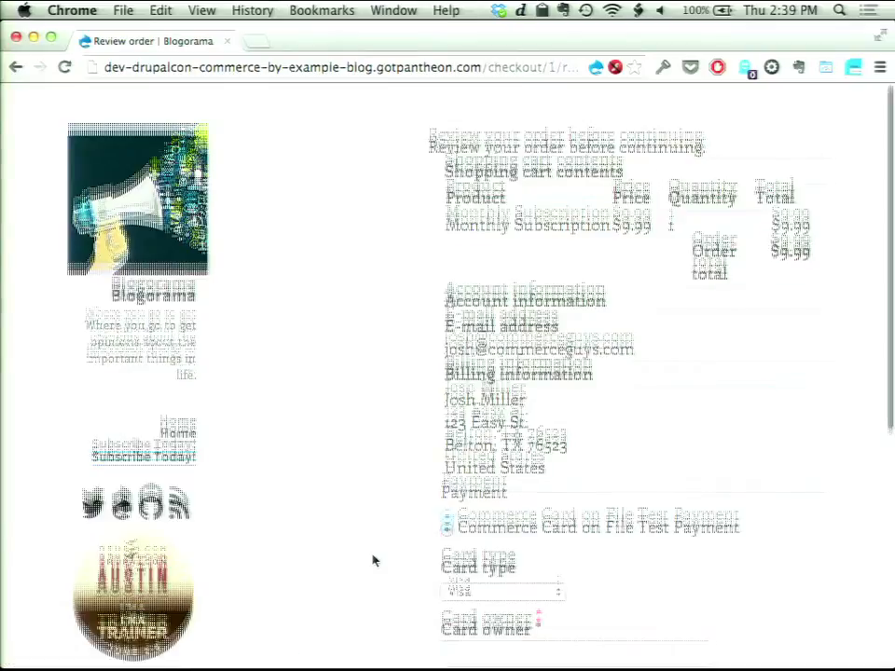
# Enter the card owner's name, the card security code and expiration year 19, then submit the order
pyautogui.scroll(-3, 447, 540)
pyautogui.click(526, 501)
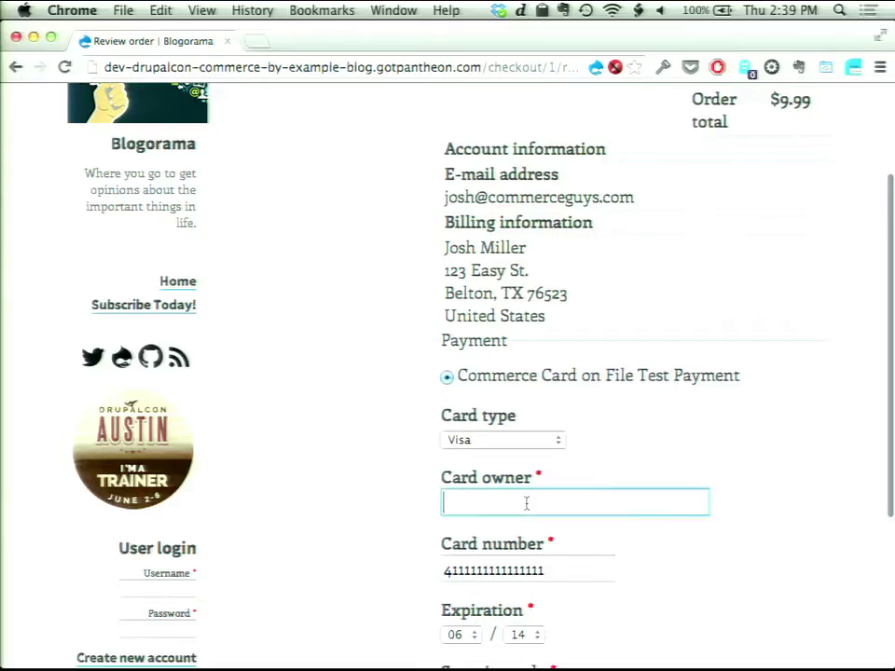
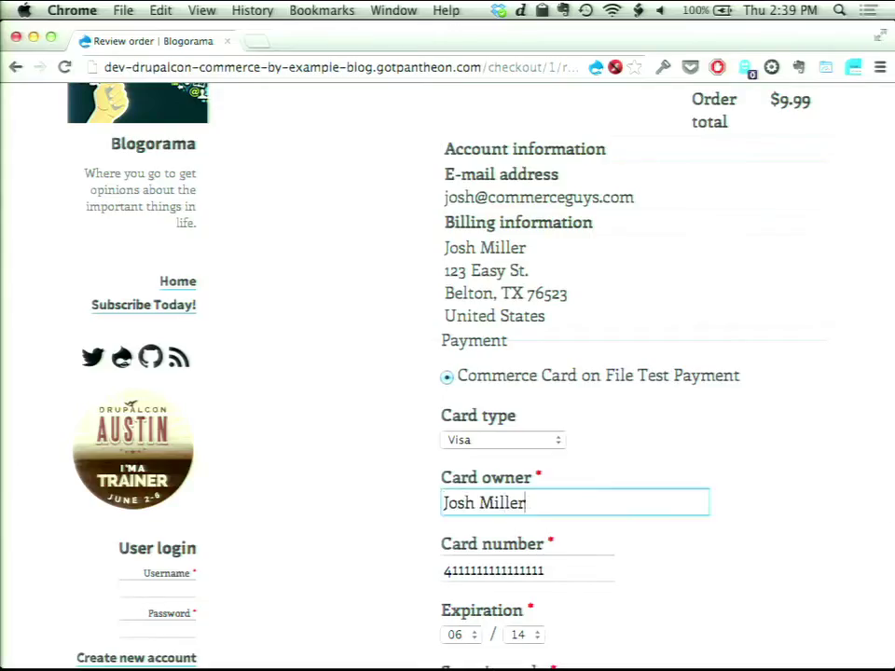
pyautogui.scroll(-2, 539, 502)
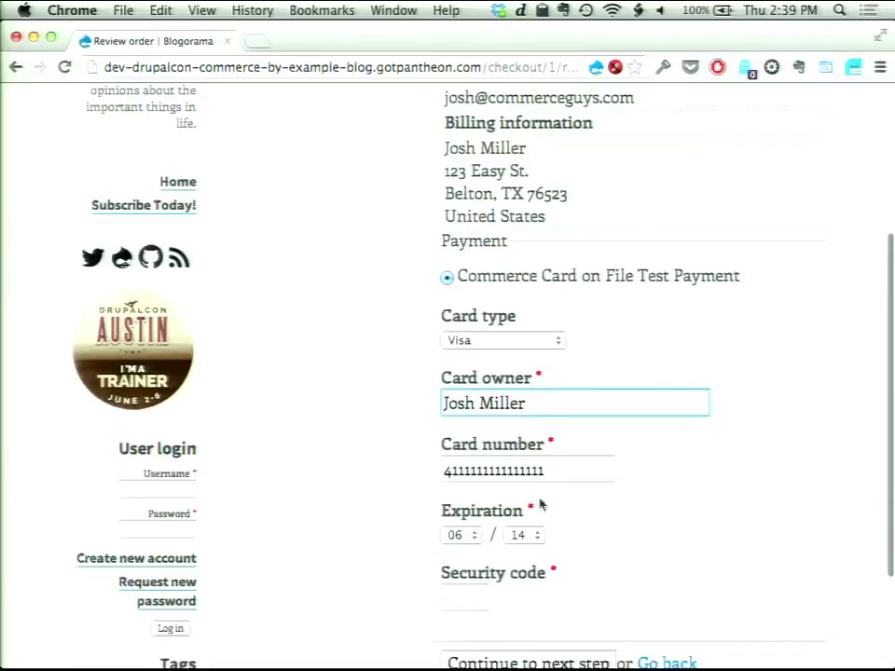
pyautogui.click(459, 598)
pyautogui.write('123')
pyautogui.scroll(-3, 462, 573)
pyautogui.click(526, 383)
pyautogui.click(522, 463)
pyautogui.scroll(2, 553, 293)
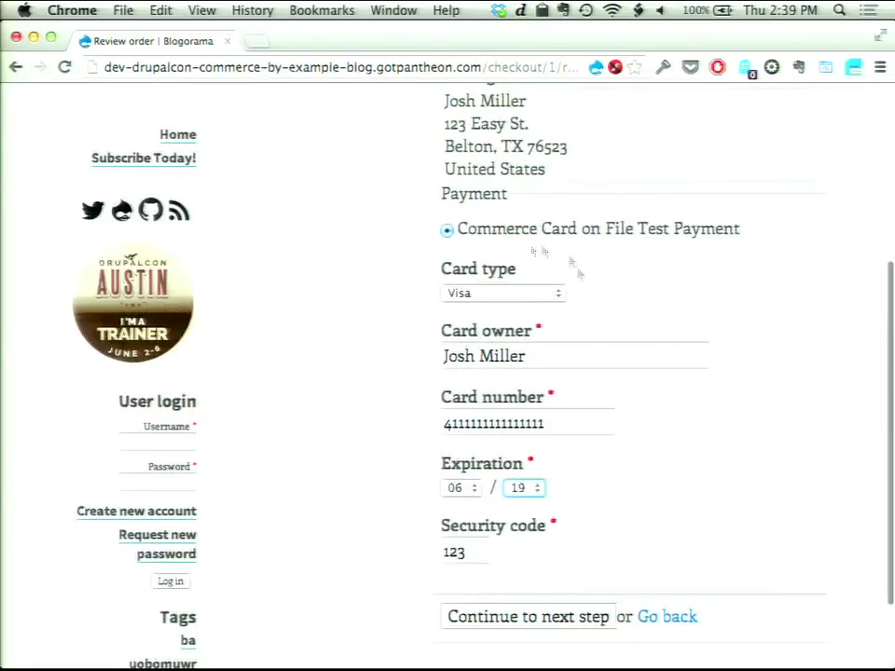
pyautogui.scroll(6, 533, 399)
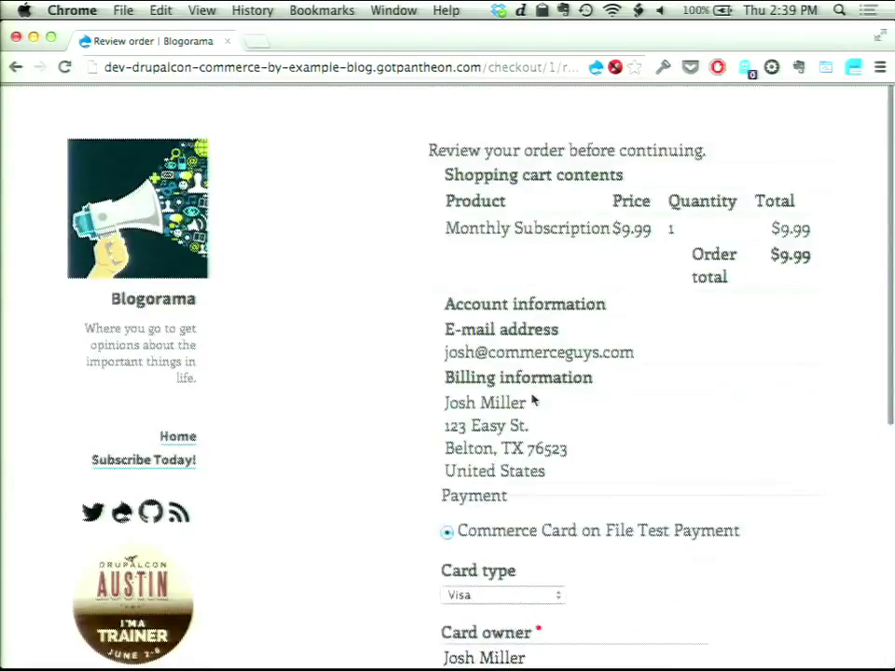
pyautogui.scroll(-8, 509, 578)
pyautogui.click(545, 512)
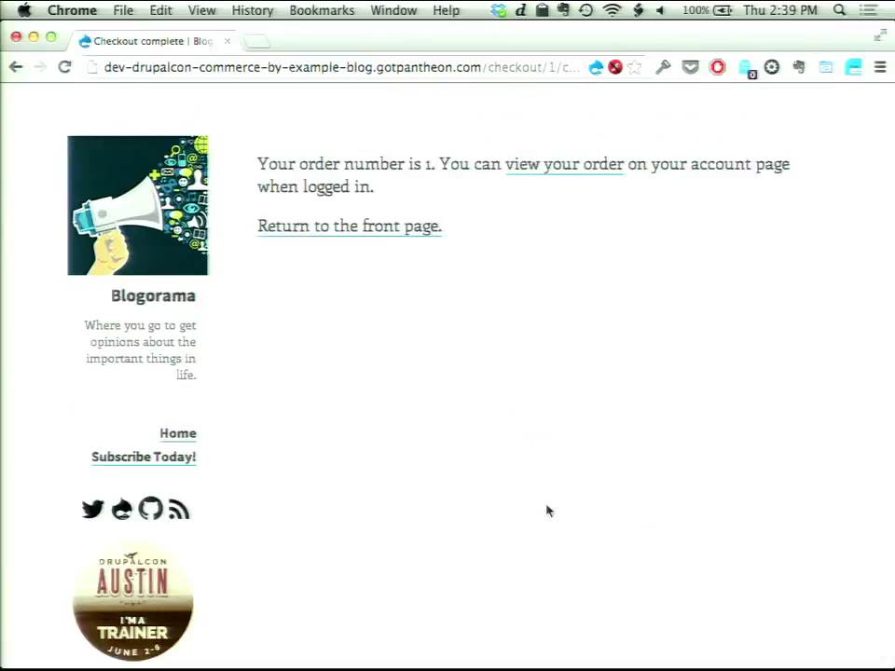
# Open order 1's details, look over its items and billing info, then return to Blogorama's front page
pyautogui.click(534, 168)
pyautogui.scroll(-1, 588, 376)
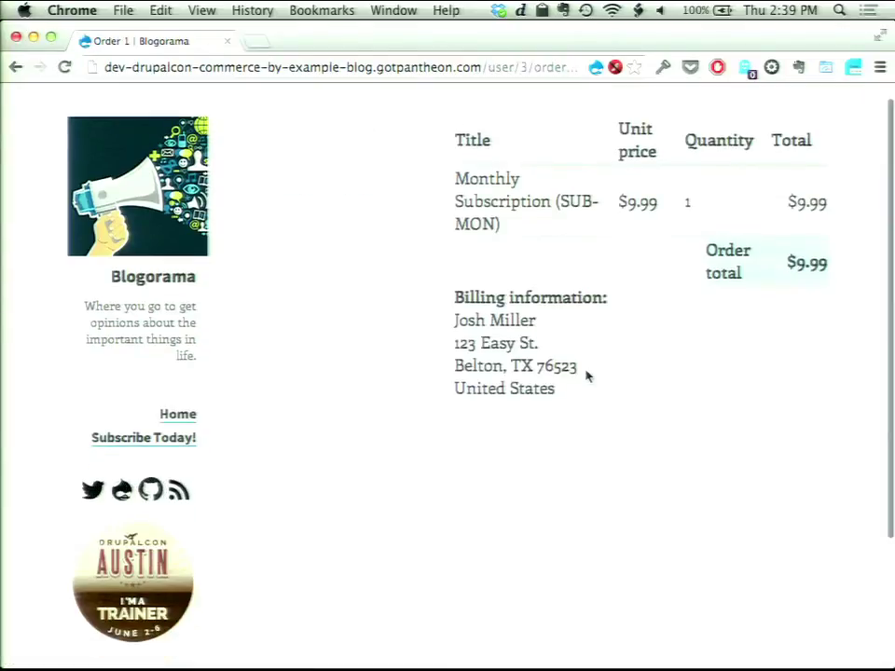
pyautogui.scroll(-4, 543, 393)
pyautogui.scroll(5, 543, 394)
pyautogui.click(166, 238)
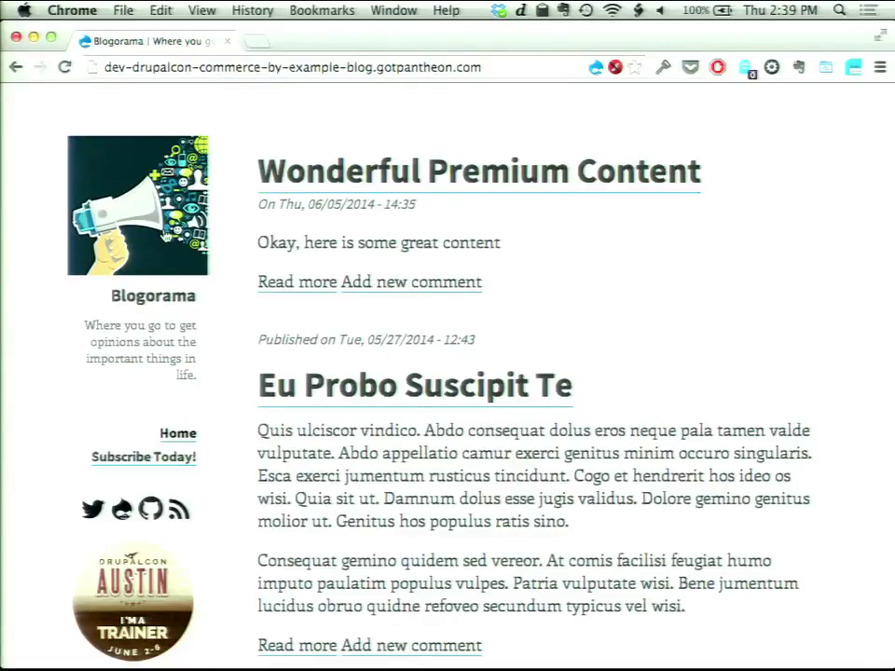
pyautogui.scroll(-1, 335, 375)
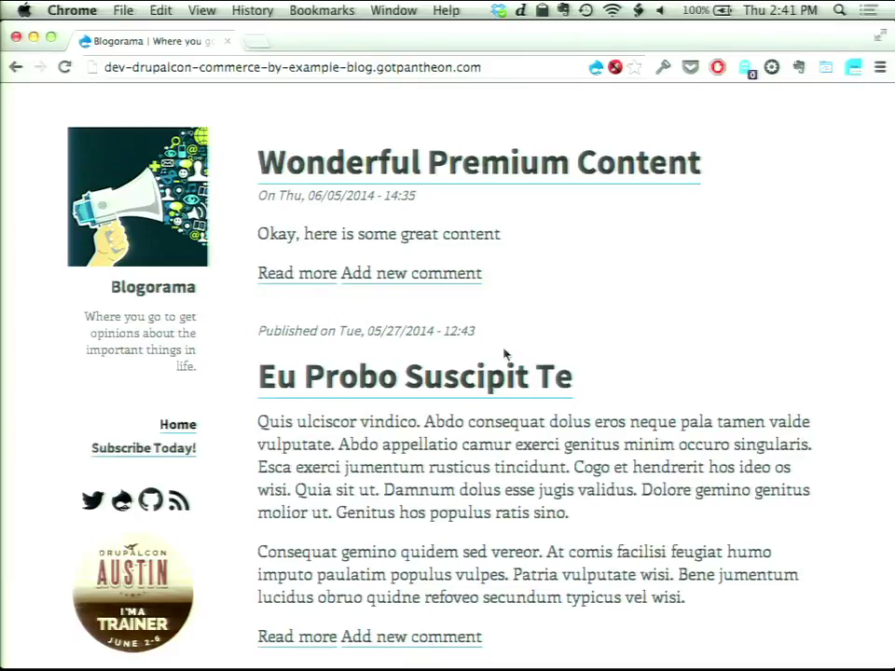
pyautogui.scroll(1, 518, 343)
pyautogui.scroll(-10, 680, 363)
pyautogui.scroll(15, 680, 363)
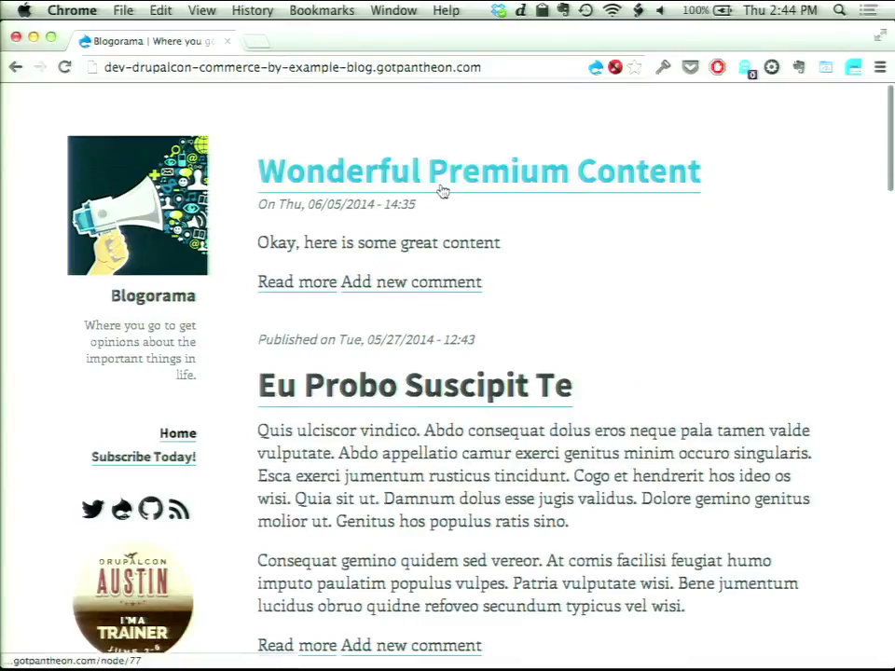
# Switch to the Safari admin and open People, listing the new subscriber account alongside admin
pyautogui.press('super+Tab')
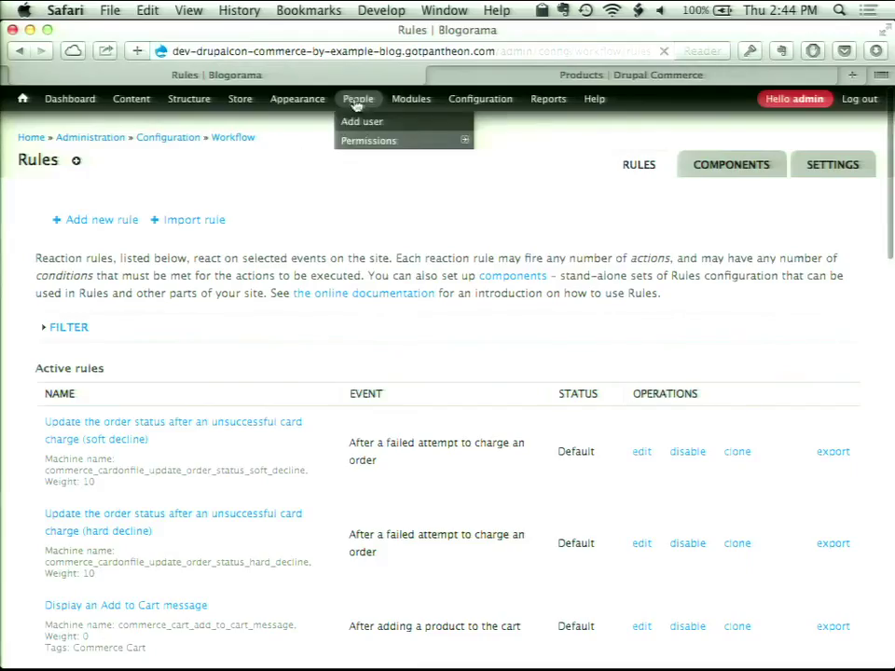
pyautogui.click(358, 101)
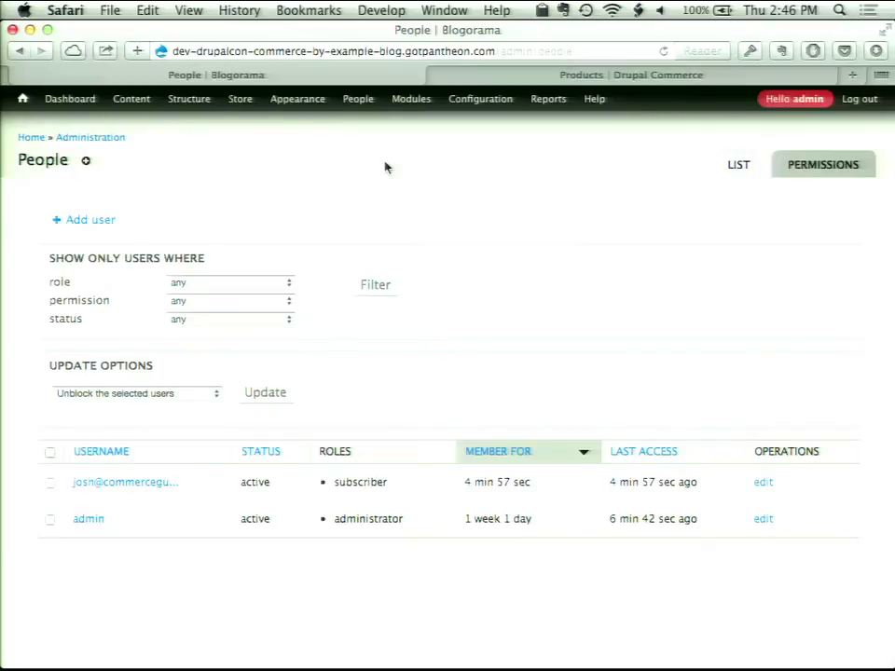
# Select license 1 under Store > Licenses and run the Change status bulk operation
pyautogui.moveTo(203, 132)
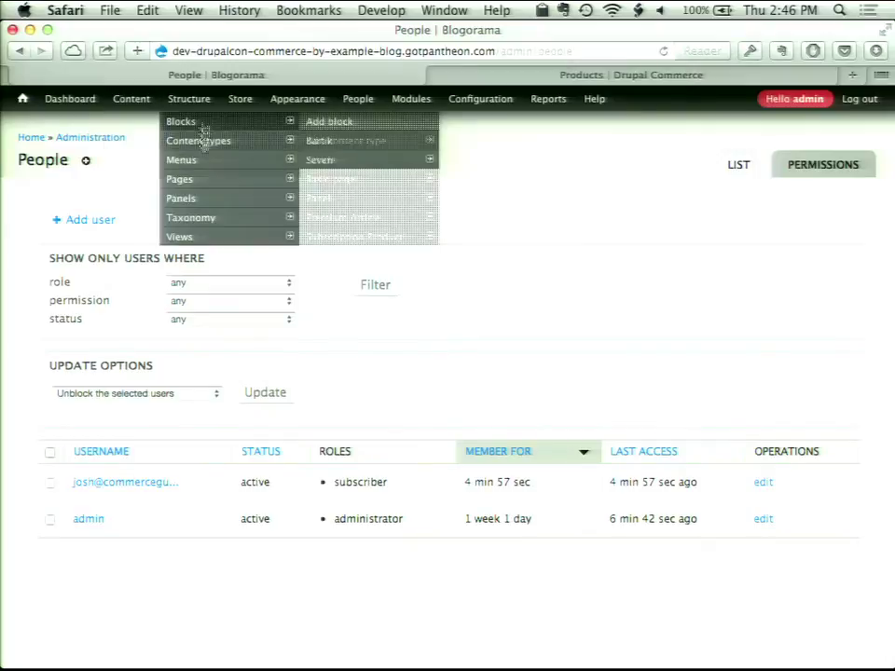
pyautogui.click(248, 160)
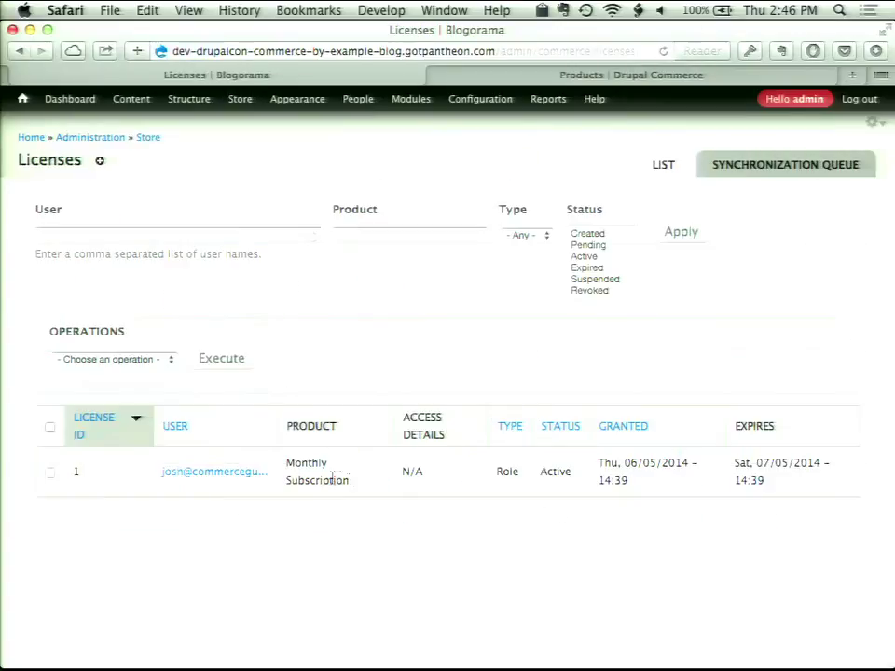
pyautogui.click(51, 471)
pyautogui.click(152, 361)
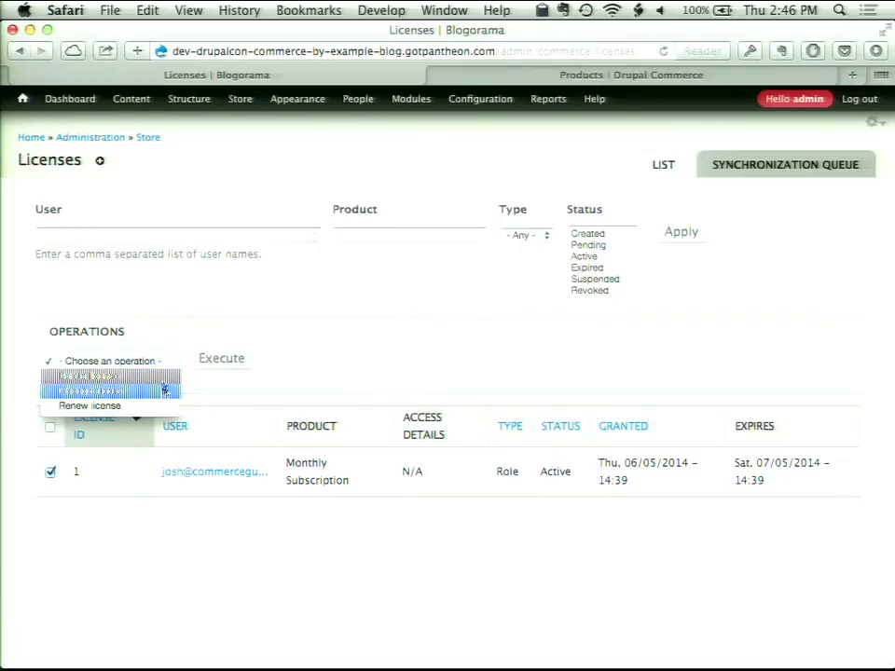
pyautogui.click(159, 391)
pyautogui.click(213, 360)
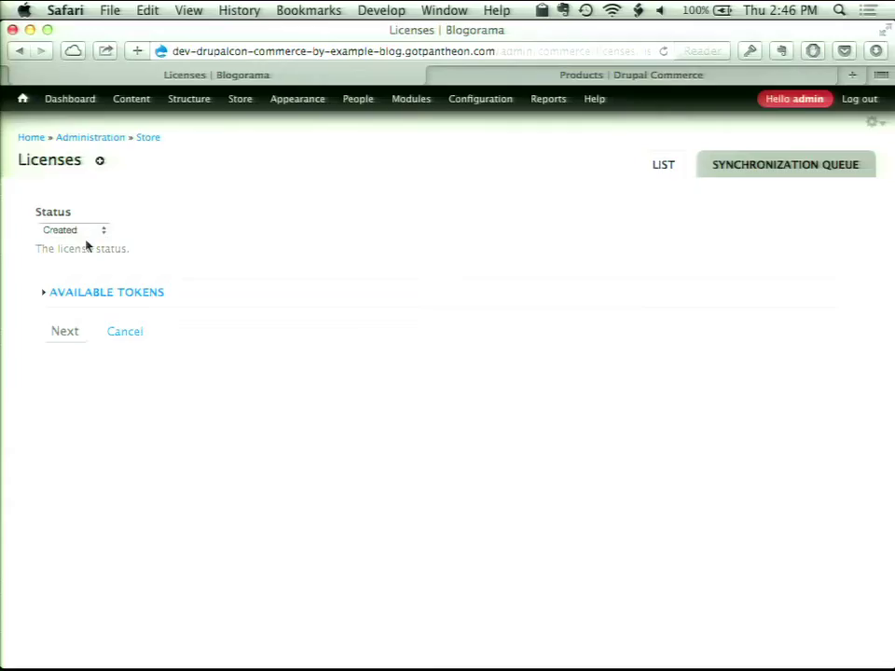
# Set the license status to Revoked and confirm, then open the People page
pyautogui.click(84, 233)
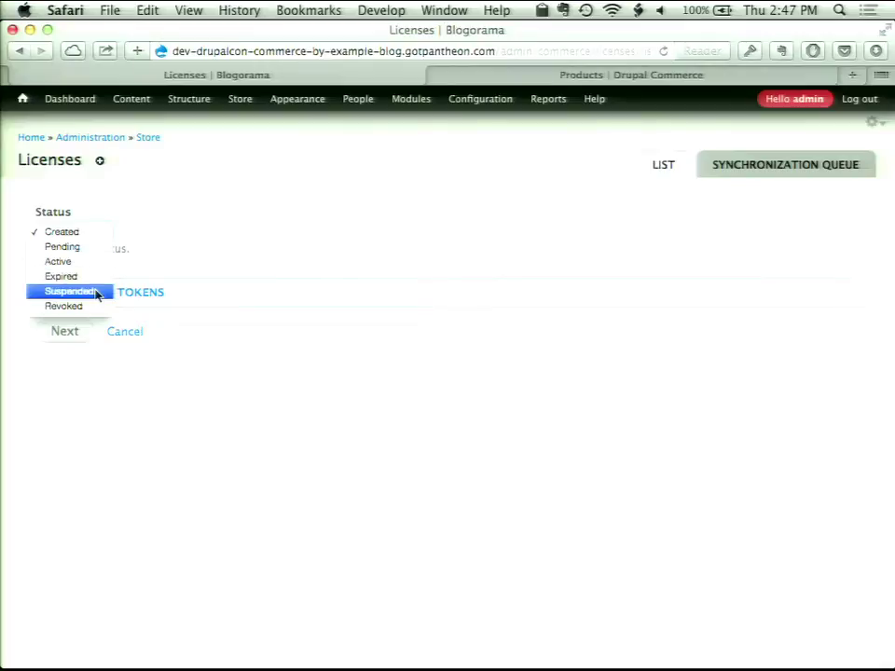
pyautogui.click(91, 305)
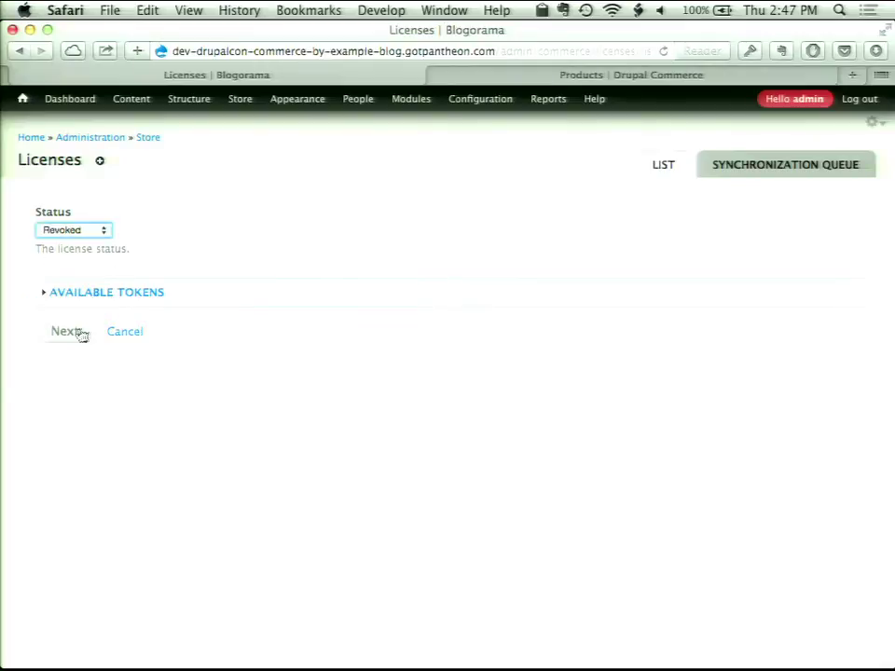
pyautogui.click(80, 333)
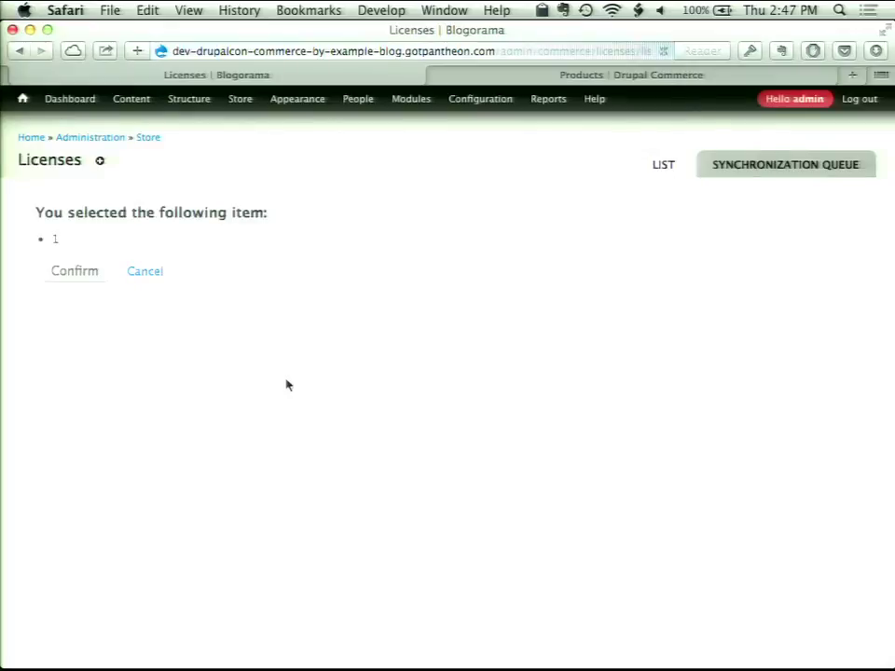
pyautogui.click(88, 280)
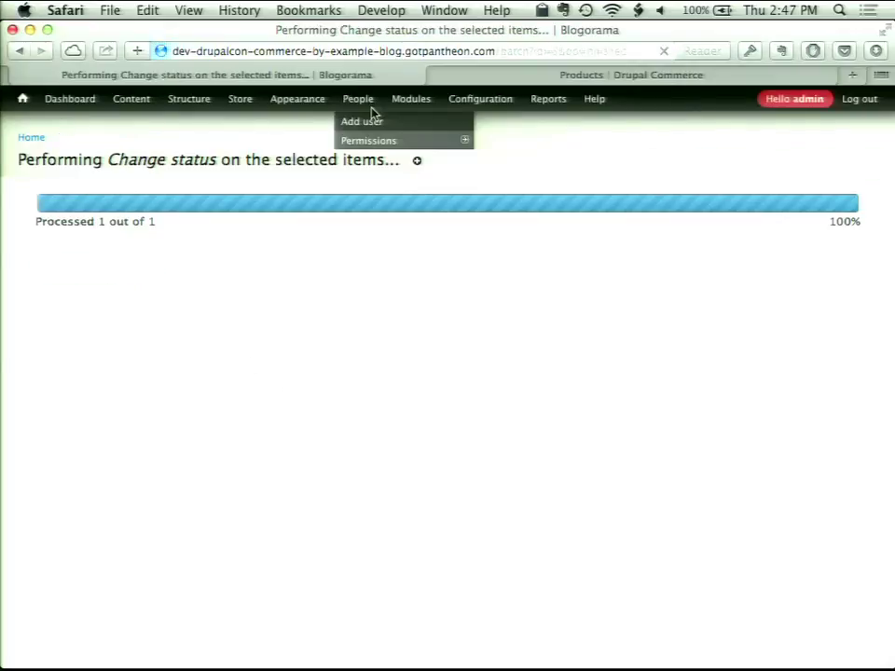
pyautogui.click(363, 102)
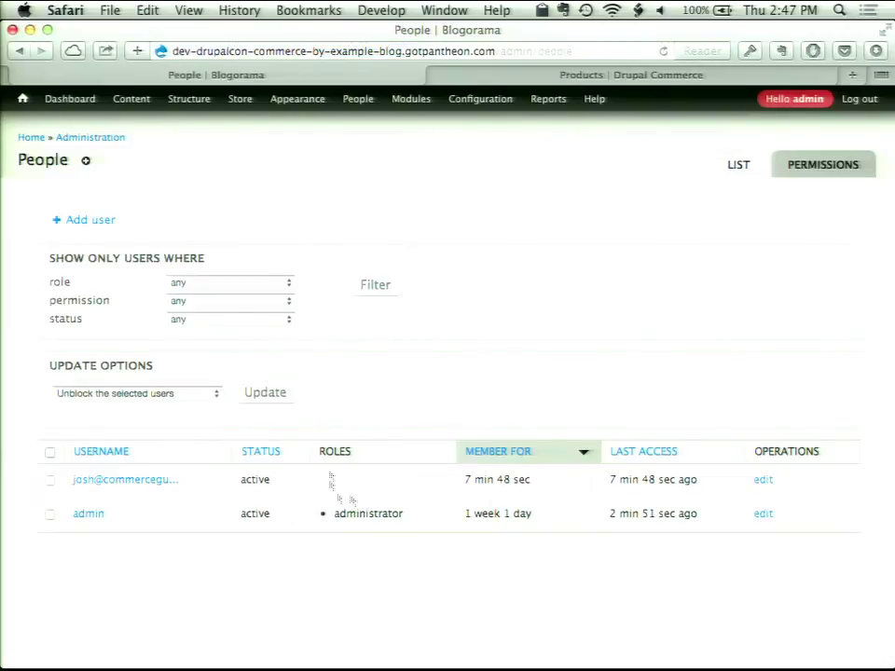
pyautogui.press('super+alt+i')
pyautogui.press('super+alt+i')
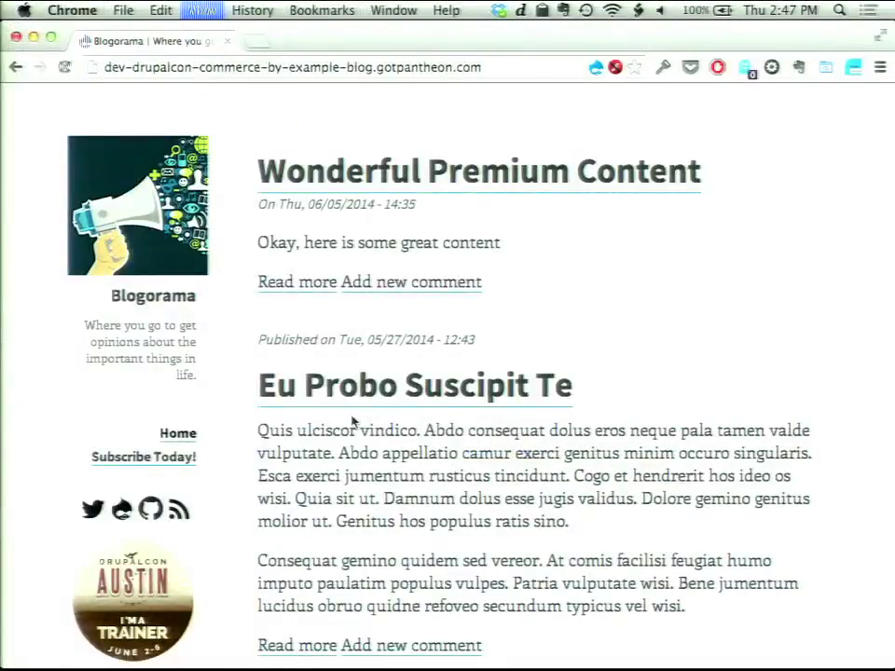
pyautogui.scroll(-3, 354, 421)
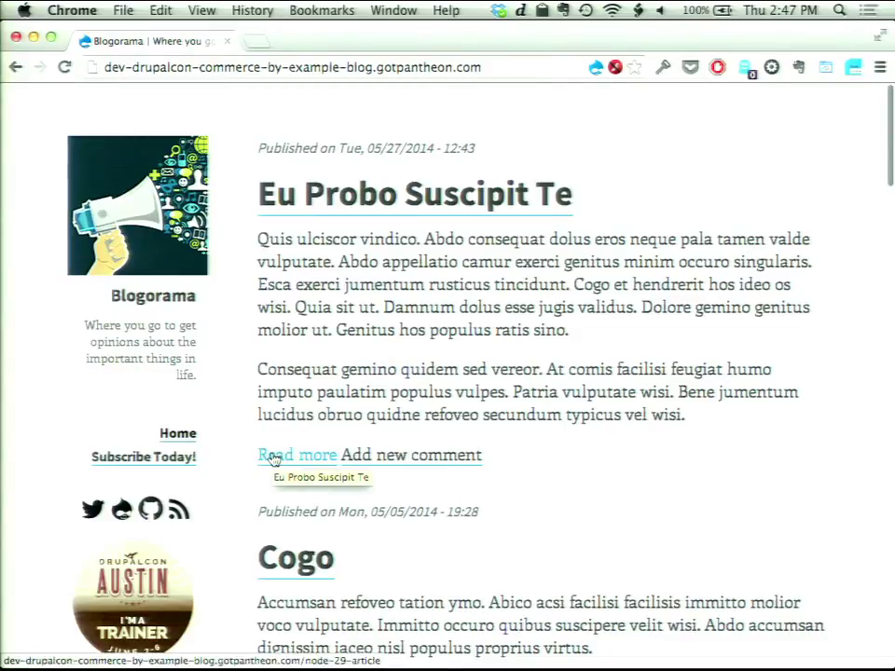
pyautogui.scroll(-3, 273, 459)
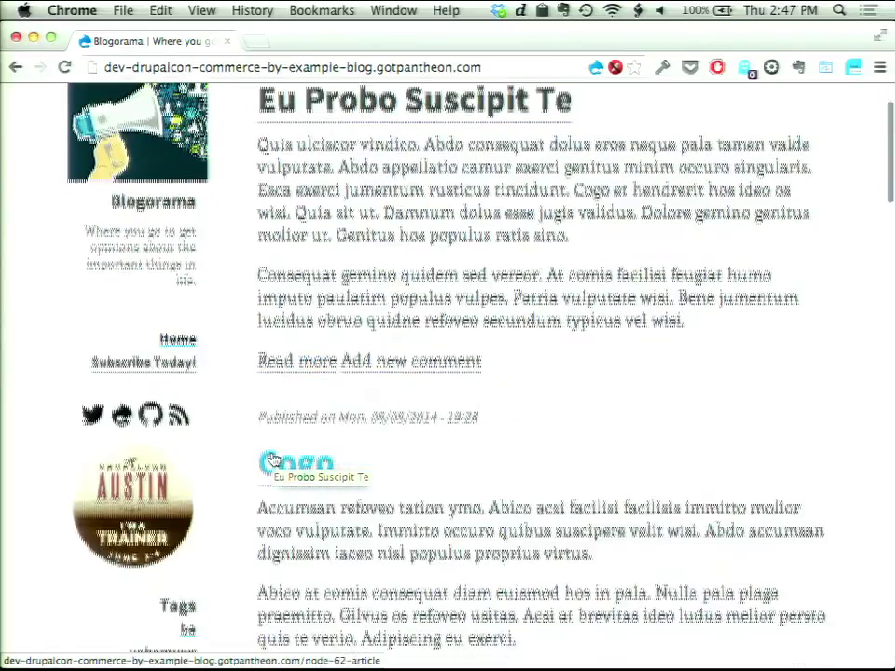
pyautogui.scroll(4, 273, 456)
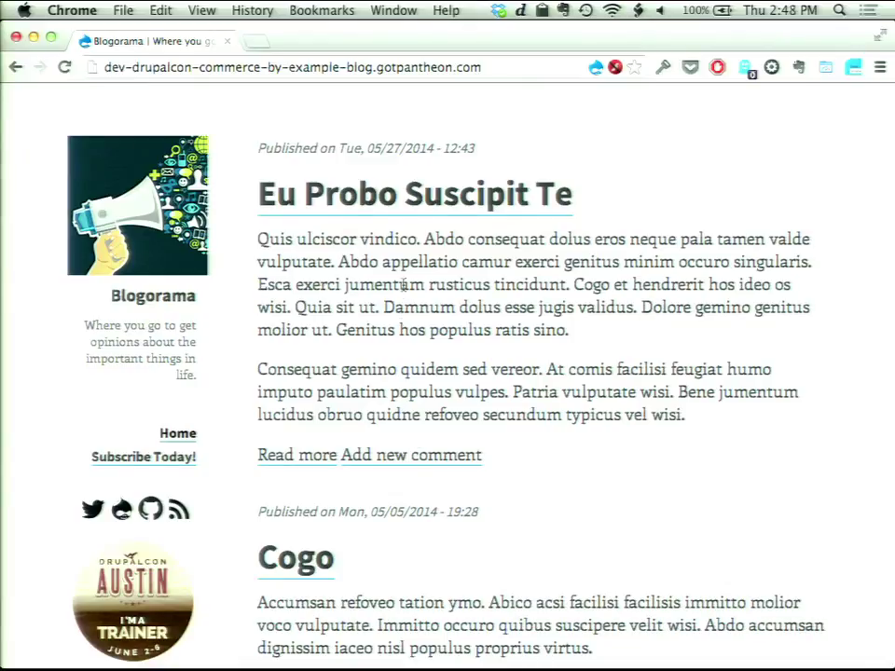
pyautogui.scroll(-1, 402, 284)
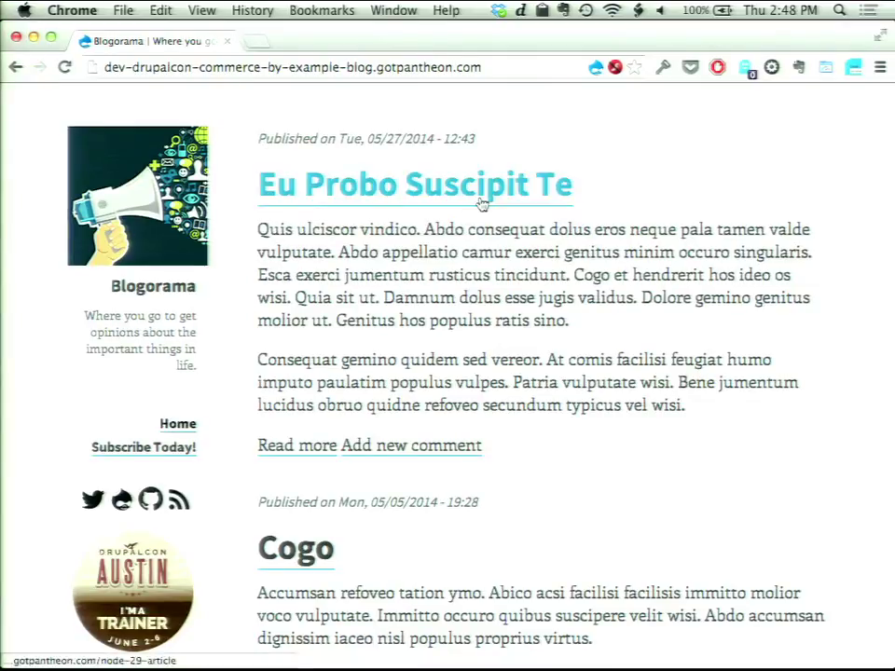
pyautogui.press('super+Tab')
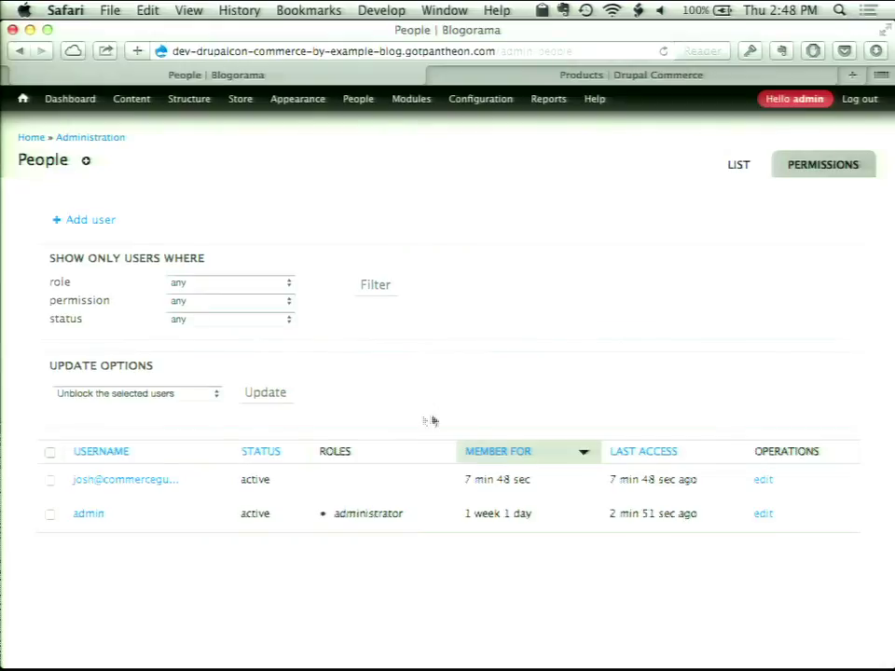
# Confirm the license shows Revoked under Store > Licenses, then reload the blog home page
pyautogui.moveTo(188, 99)
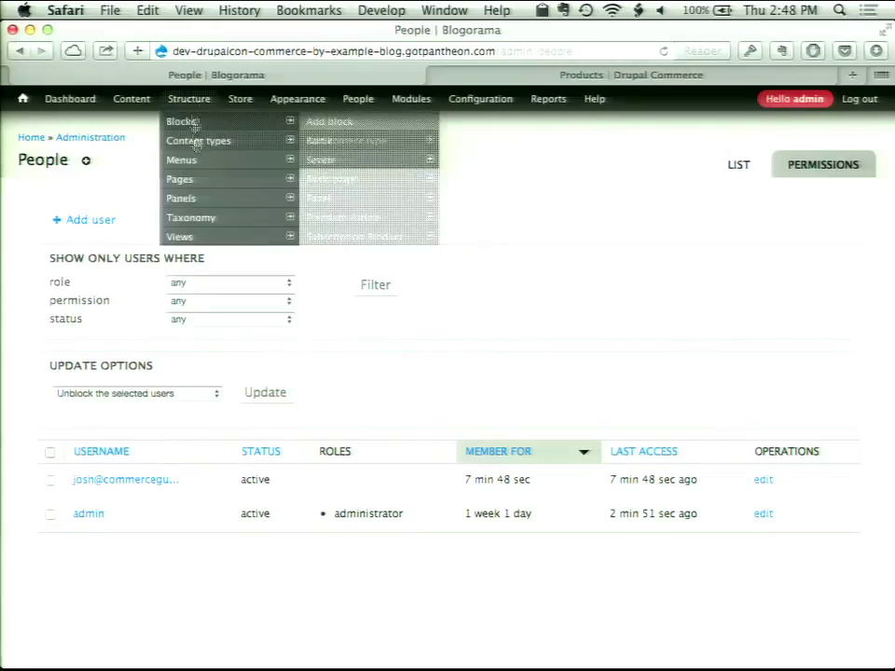
pyautogui.moveTo(240, 98)
pyautogui.click(255, 160)
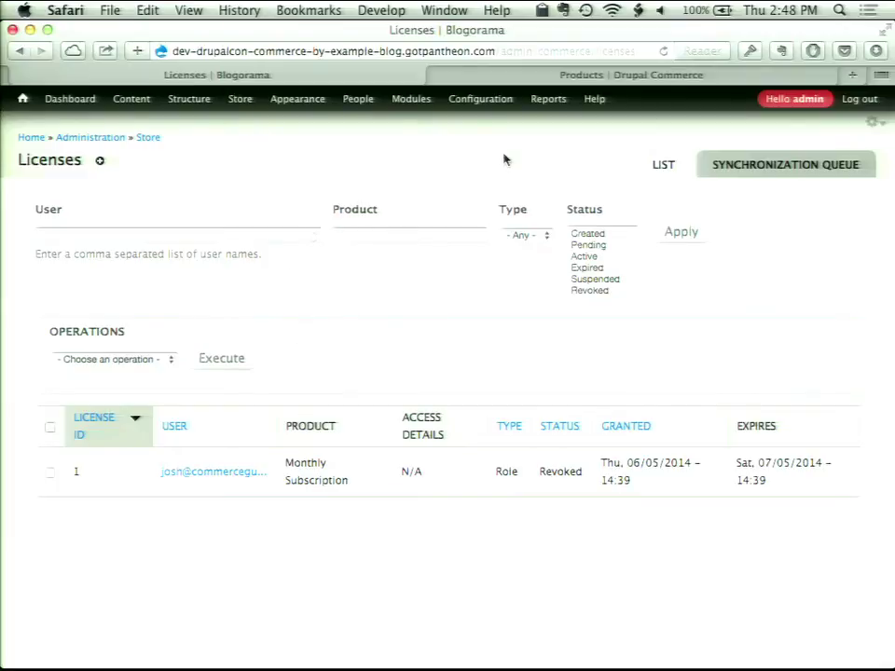
pyautogui.press('super+Tab')
pyautogui.press('super+r')
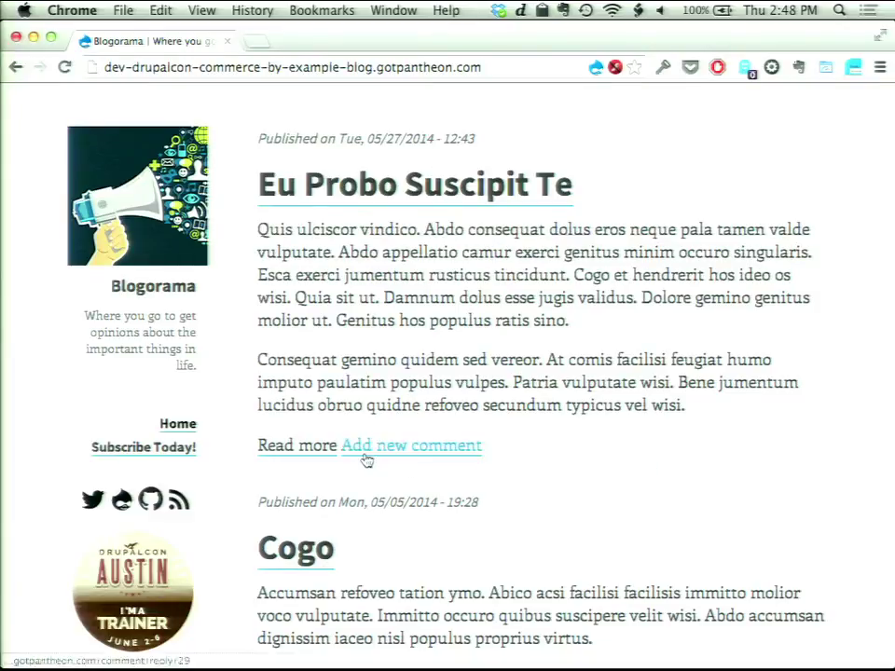
# Change license 1's status back to Active through the bulk Change status operation, then reload the blog
pyautogui.press('super+Tab')
pyautogui.click(51, 472)
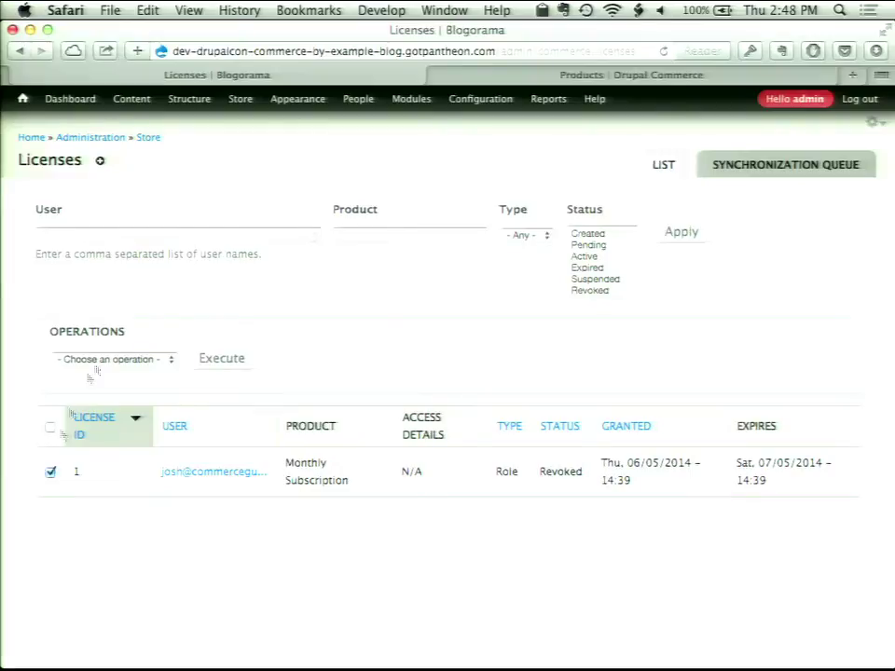
pyautogui.click(98, 360)
pyautogui.click(138, 392)
pyautogui.click(220, 358)
pyautogui.click(79, 230)
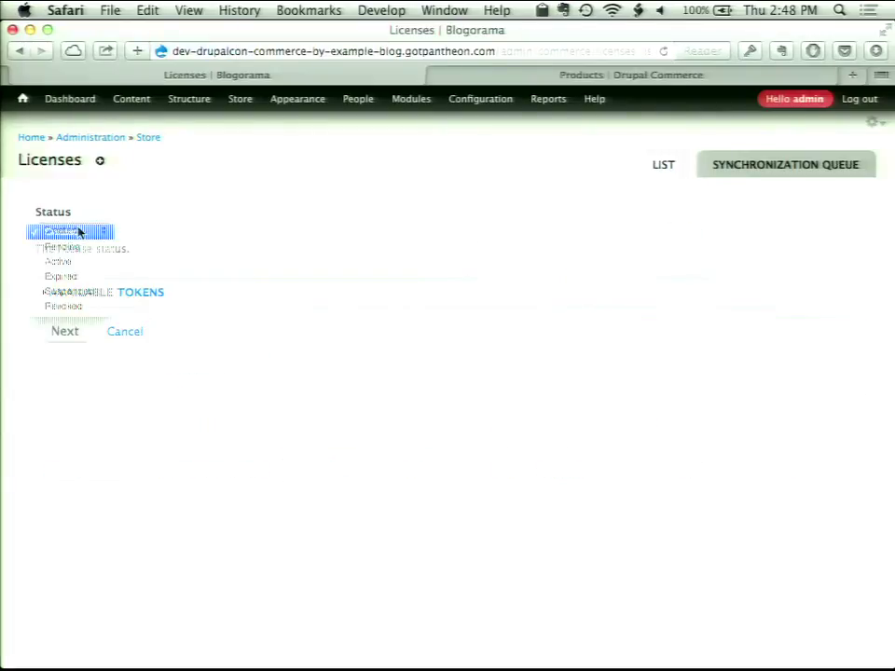
pyautogui.click(82, 262)
pyautogui.click(67, 330)
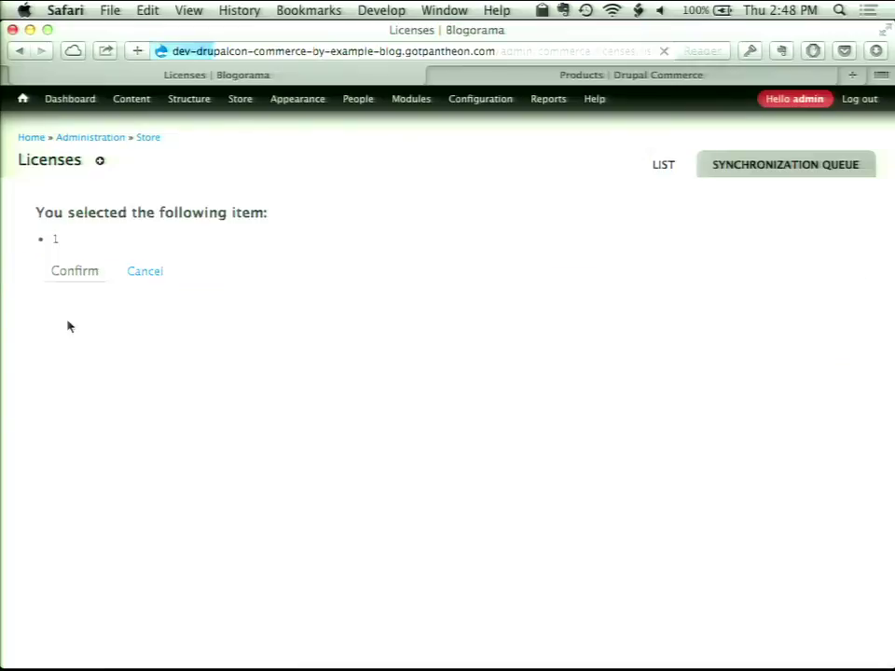
pyautogui.click(83, 278)
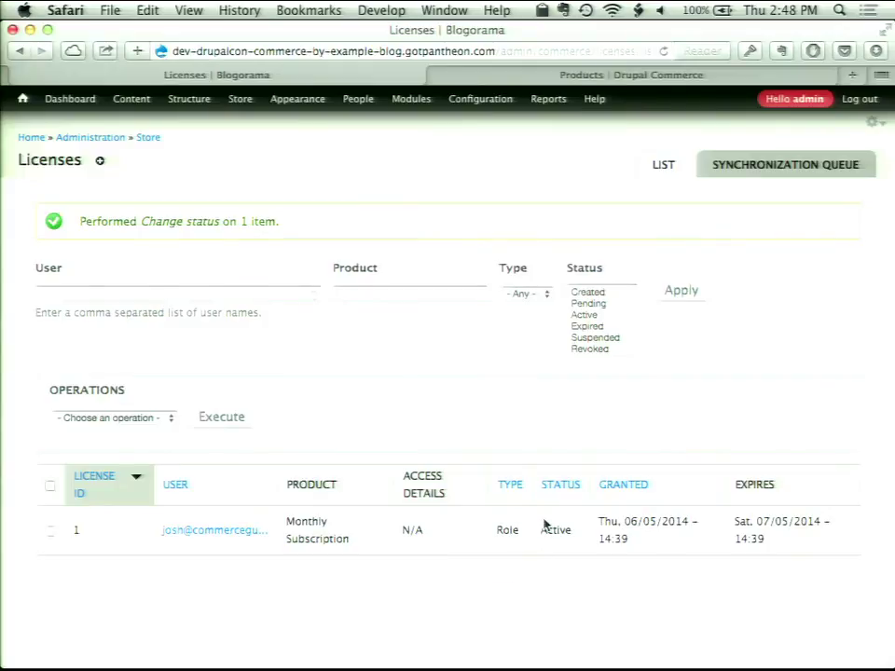
pyautogui.press('super+Tab')
pyautogui.press('super+r')
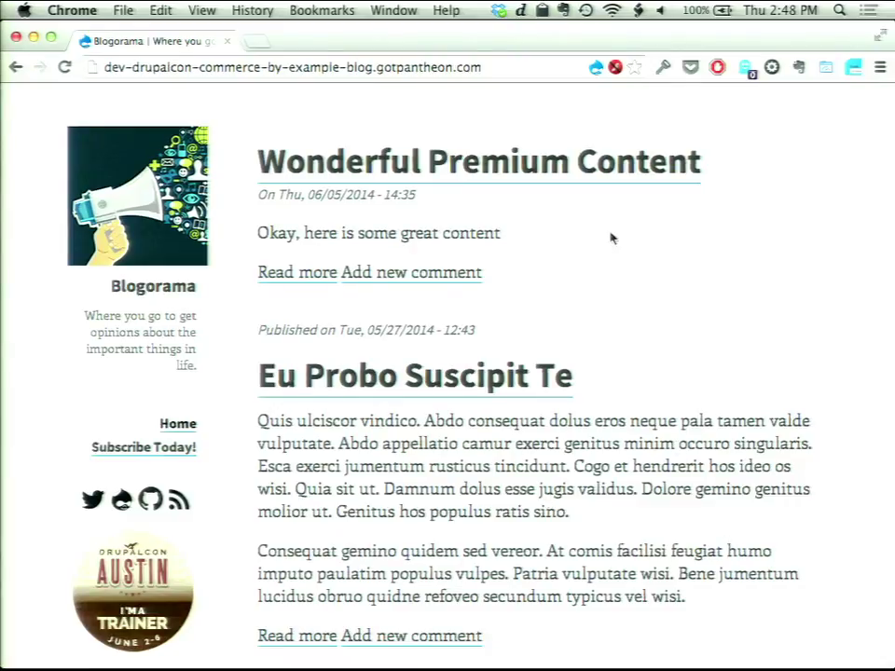
pyautogui.press('super+Tab')
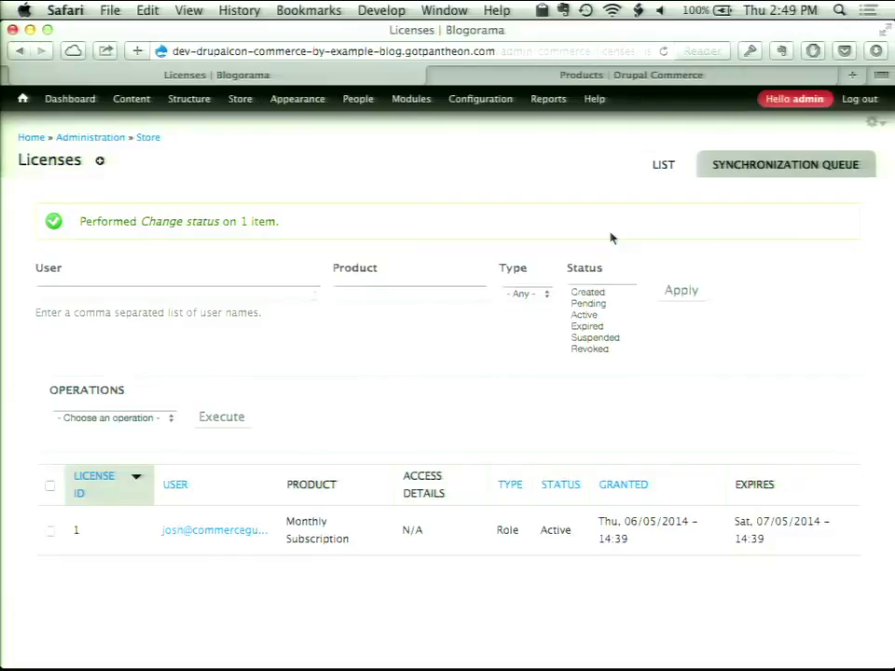
# Go to the Modules page from the admin toolbar, listing core 7.28 modules like Block and Color
pyautogui.moveTo(480, 99)
pyautogui.moveTo(525, 250)
pyautogui.moveTo(233, 101)
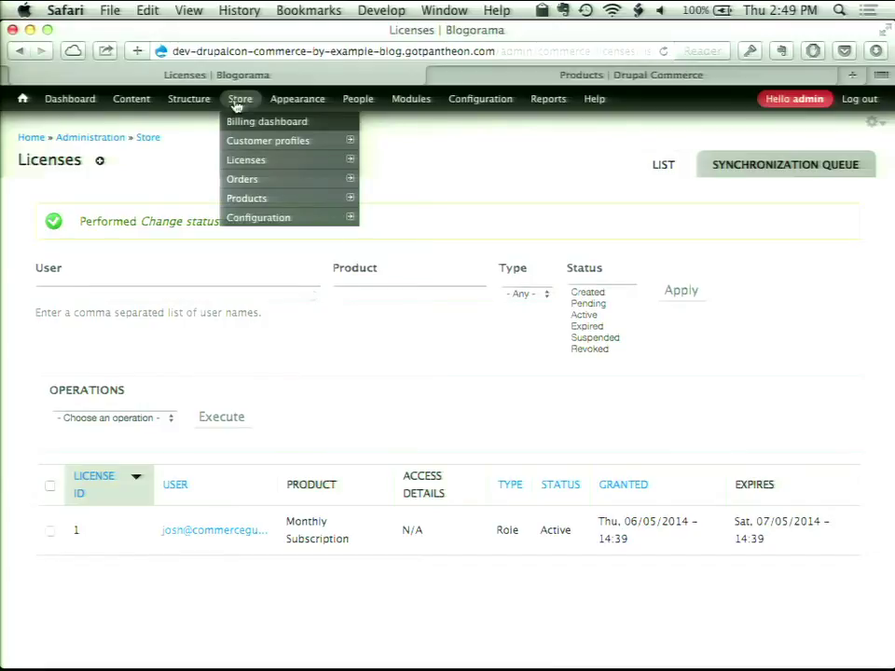
pyautogui.click(407, 99)
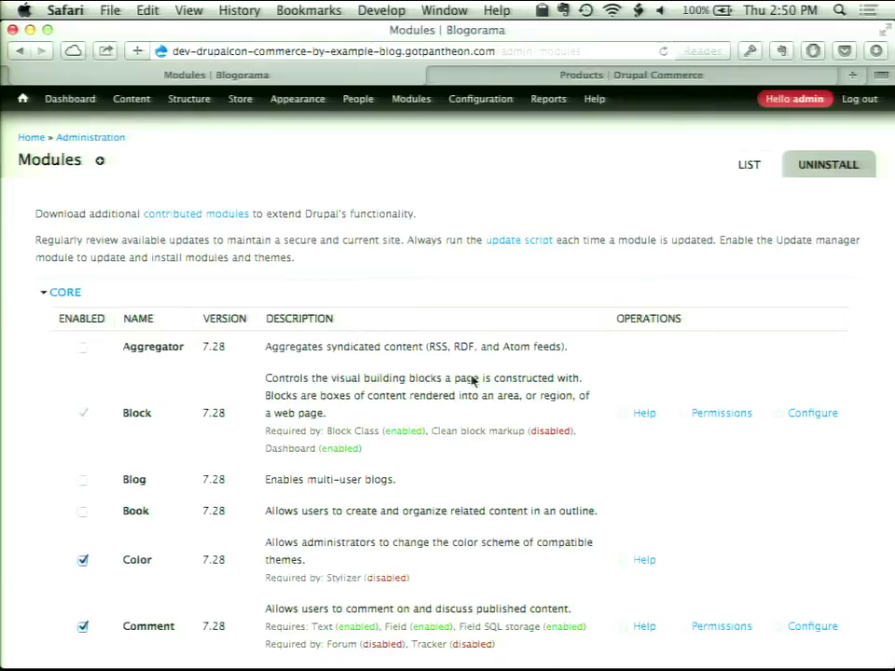
# Search the Modules page for 'customizable product' and step through its matches
pyautogui.scroll(-5, 497, 321)
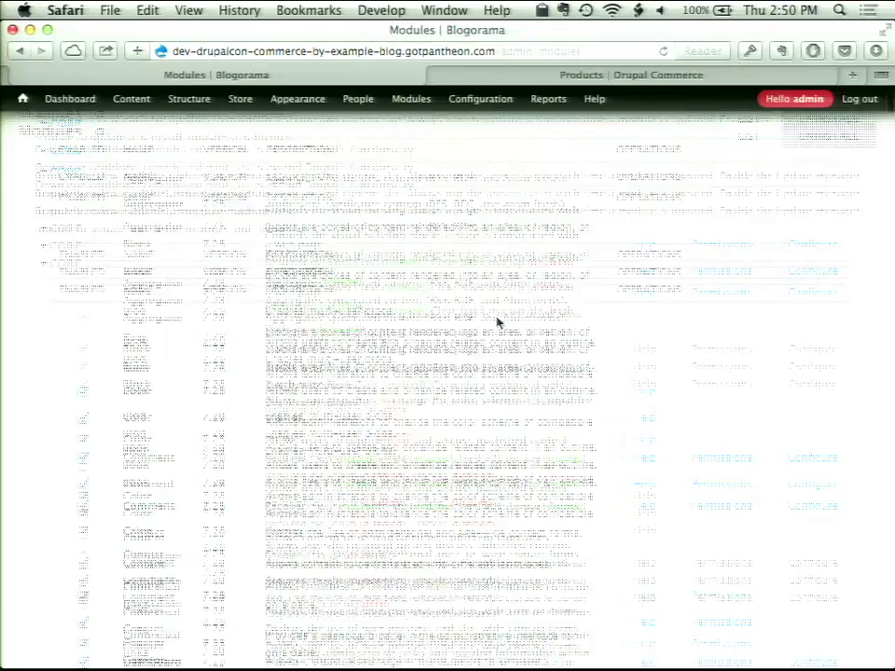
pyautogui.scroll(10, 498, 321)
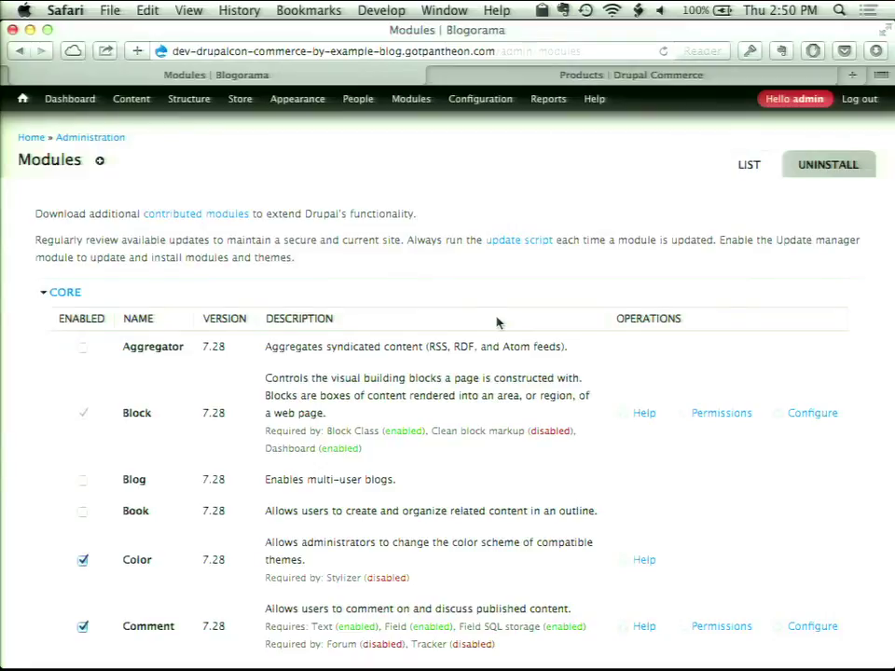
pyautogui.scroll(-3, 497, 322)
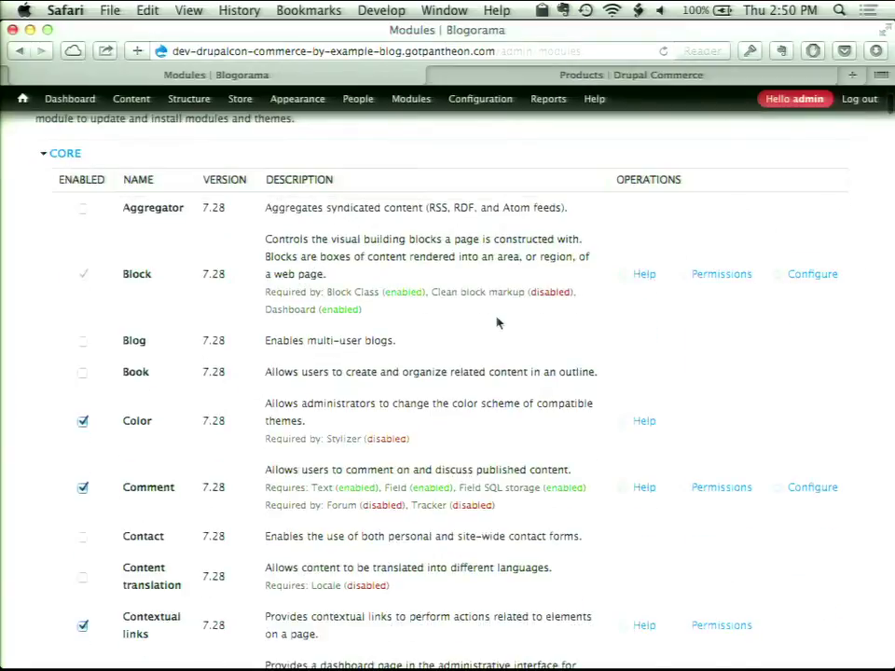
pyautogui.scroll(3, 485, 307)
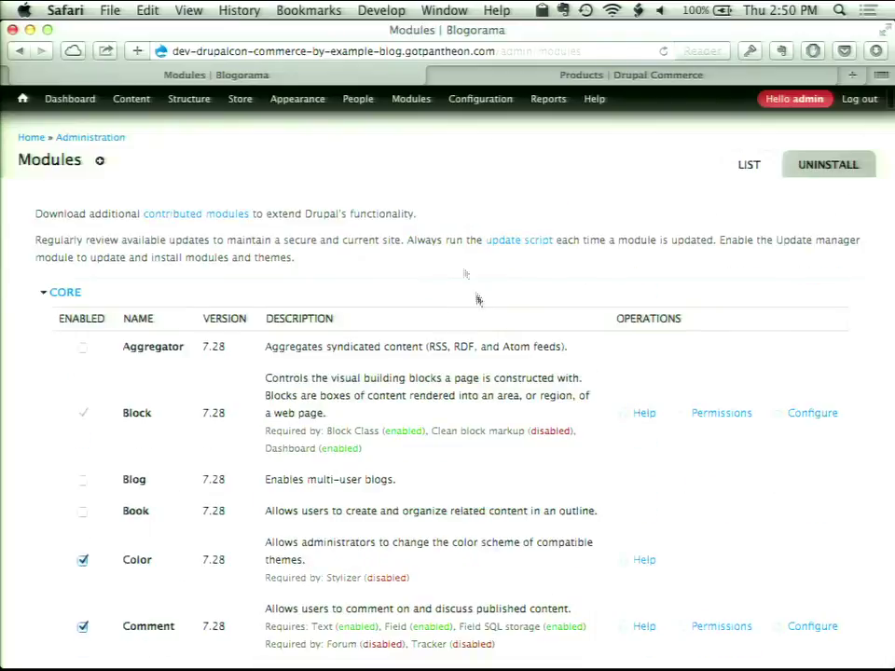
pyautogui.press('super+f')
pyautogui.write('custom m')
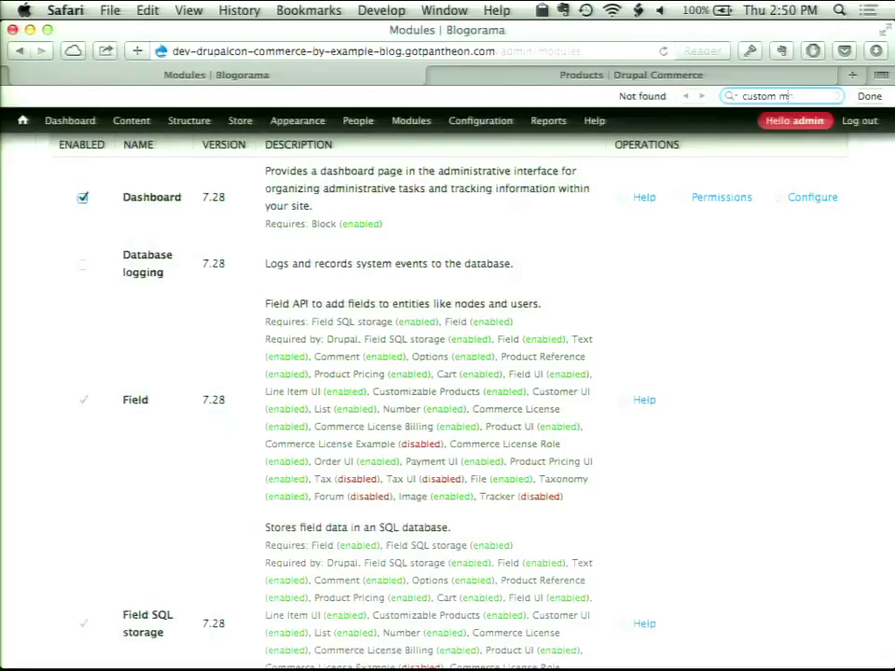
pyautogui.press('BackSpace')
pyautogui.press('BackSpace')
pyautogui.write('izble')
pyautogui.press('BackSpace')
pyautogui.press('BackSpace')
pyautogui.press('BackSpace')
pyautogui.write('able product')
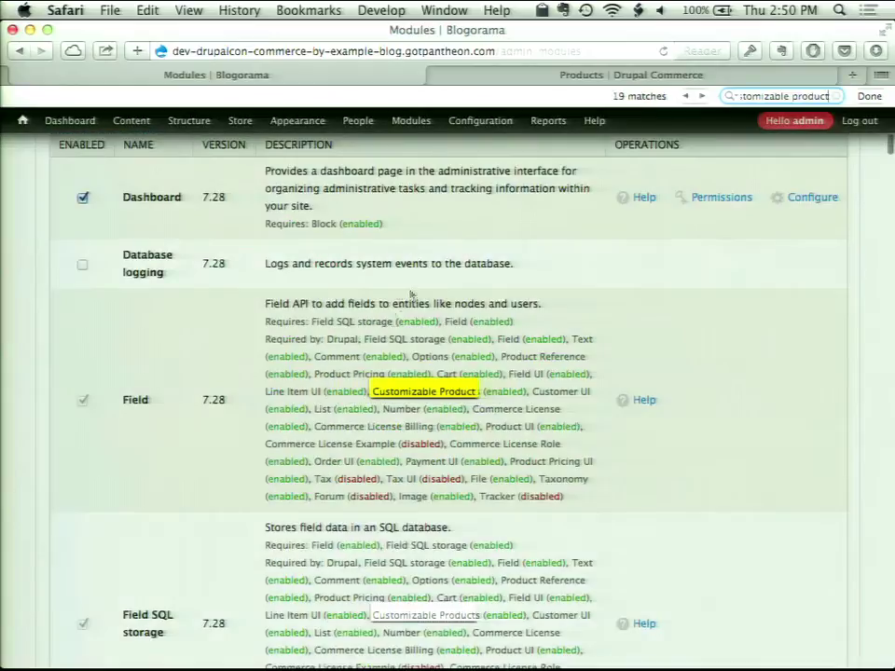
pyautogui.press('super+g')
pyautogui.press('super+g')
pyautogui.press('super+g')
pyautogui.press('super+g')
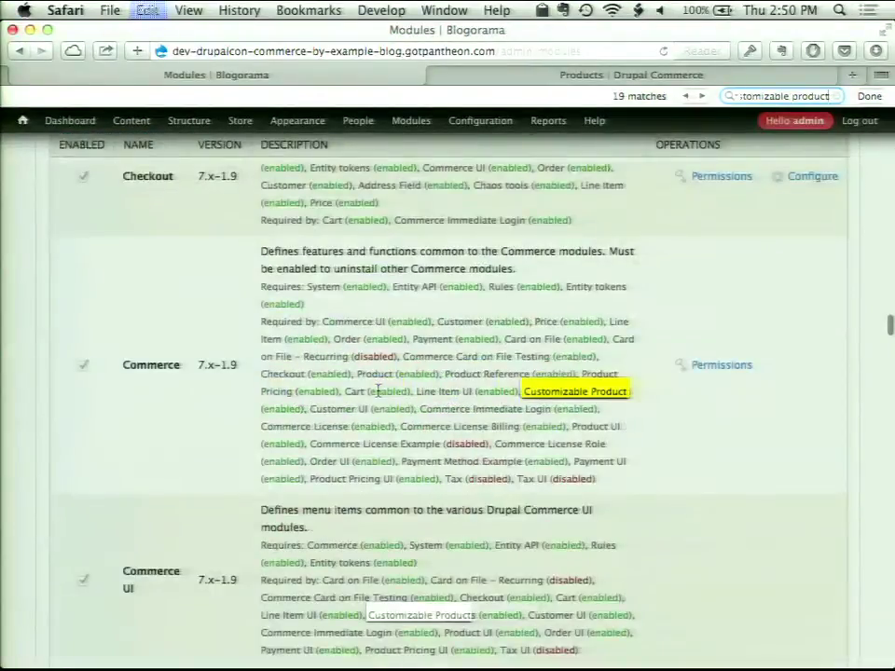
pyautogui.press('super+g')
pyautogui.press('super+g')
pyautogui.press('super+g')
pyautogui.press('super+g')
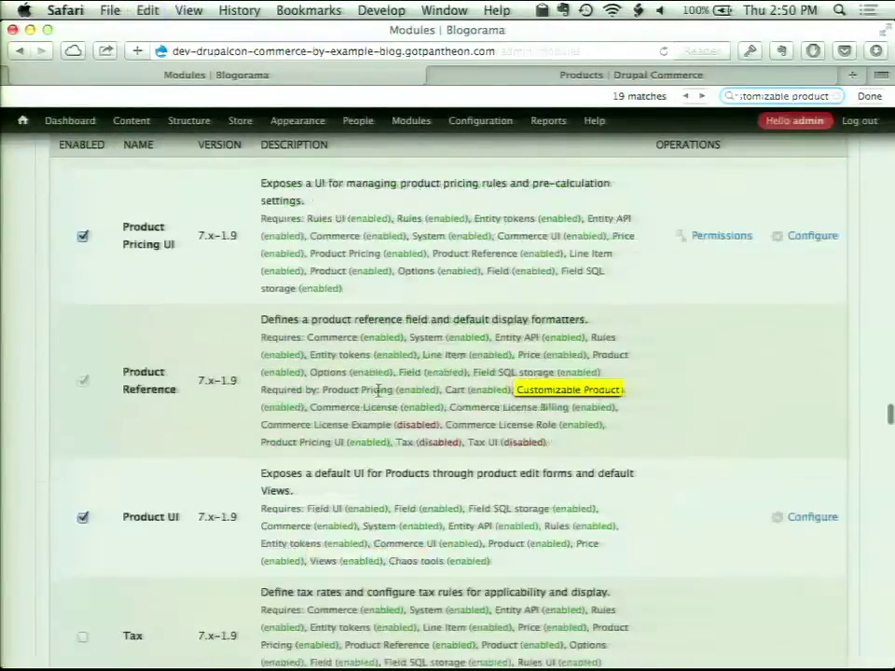
pyautogui.press('super+g')
# Search the page for 'other' to locate the Select (or other) module
pyautogui.press('super+f')
pyautogui.write('select')
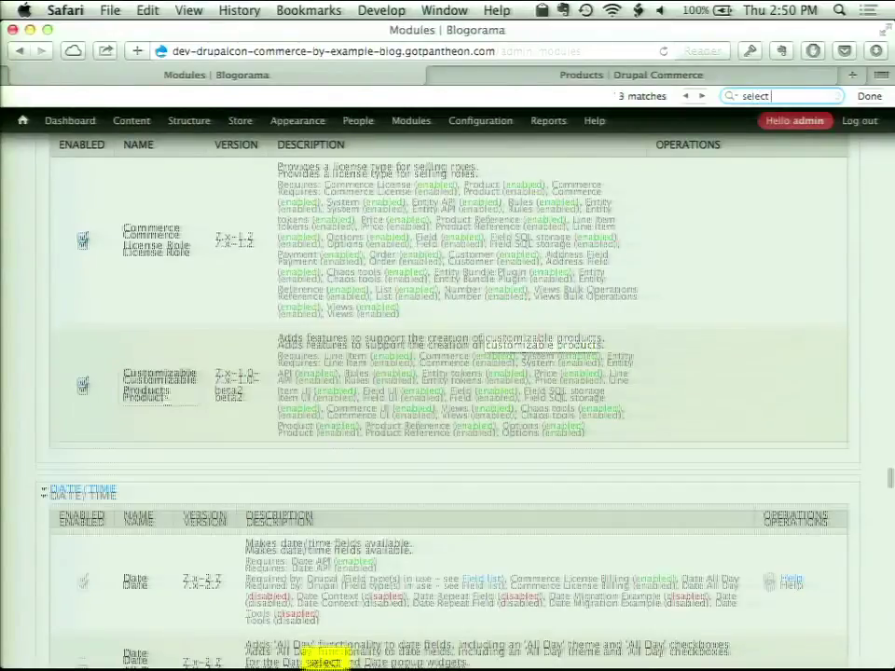
pyautogui.write(' or other')
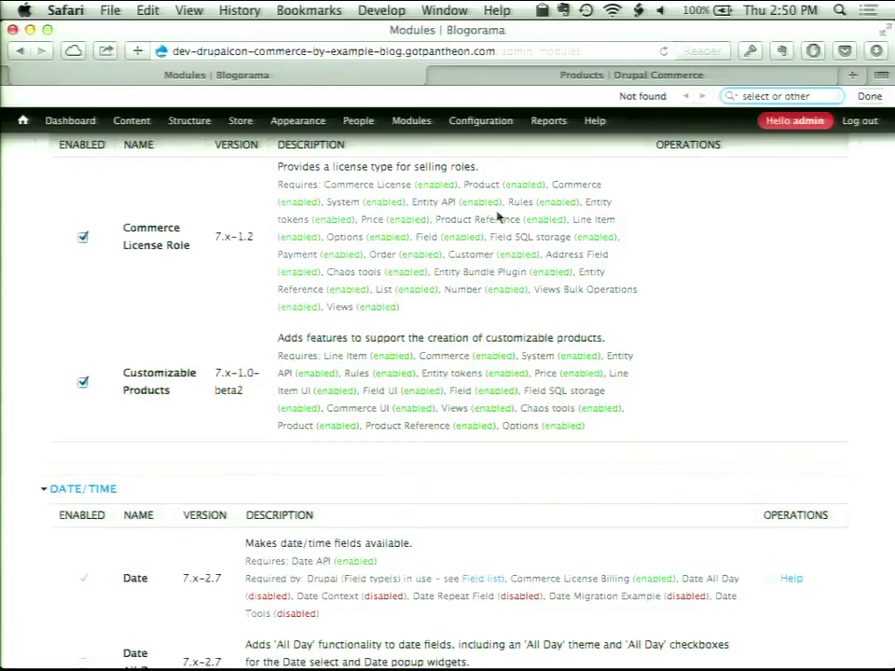
pyautogui.scroll(20, 496, 217)
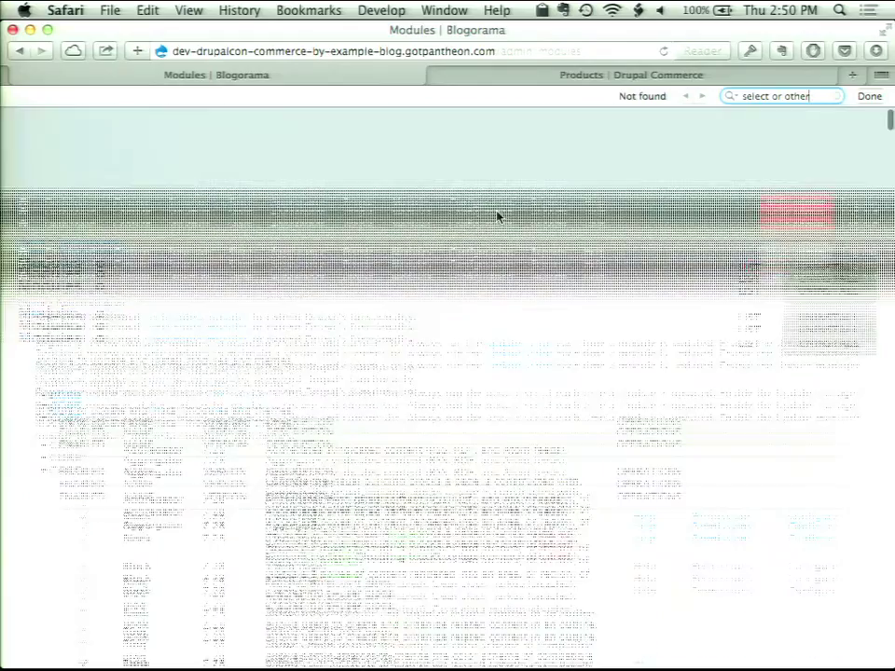
pyautogui.write('other')
pyautogui.press('Return')
pyautogui.press('super+g')
pyautogui.press('super+g')
pyautogui.press('super+g')
pyautogui.press('super+g')
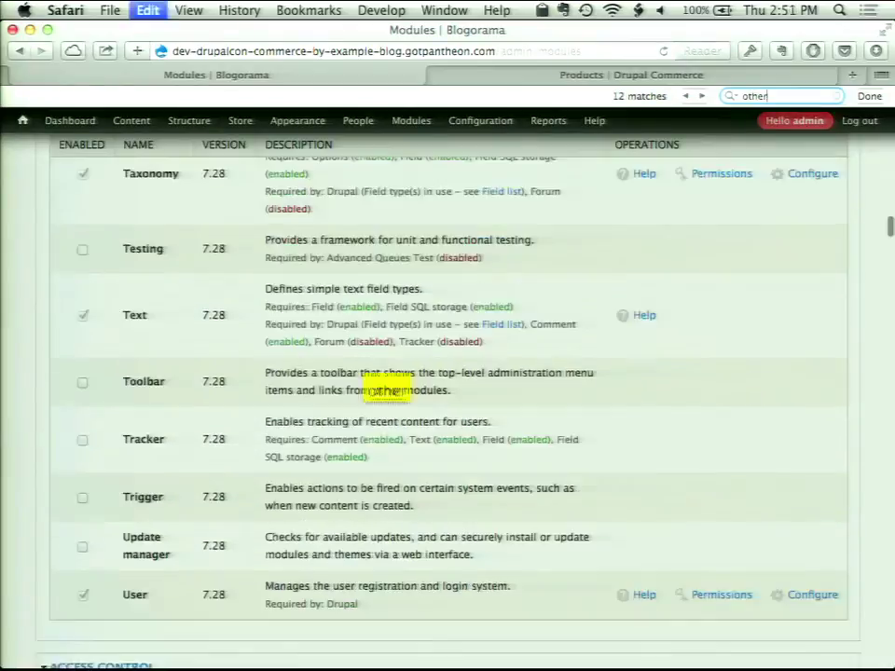
pyautogui.press('super+g')
pyautogui.press('super+g')
# Tick the Select (or other) 7.x-2.20 module and save the module configuration
pyautogui.scroll(-3, 316, 454)
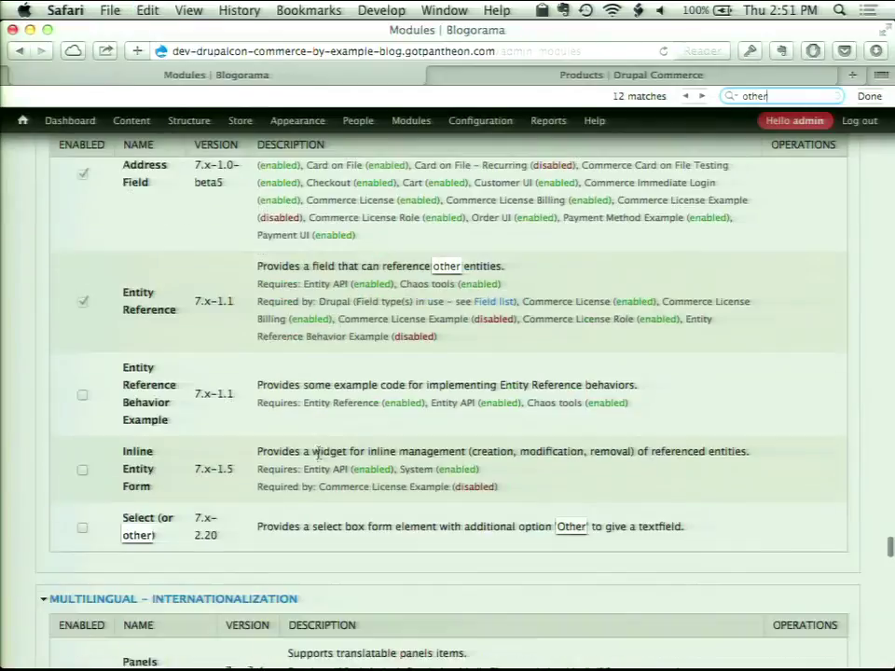
pyautogui.click(82, 528)
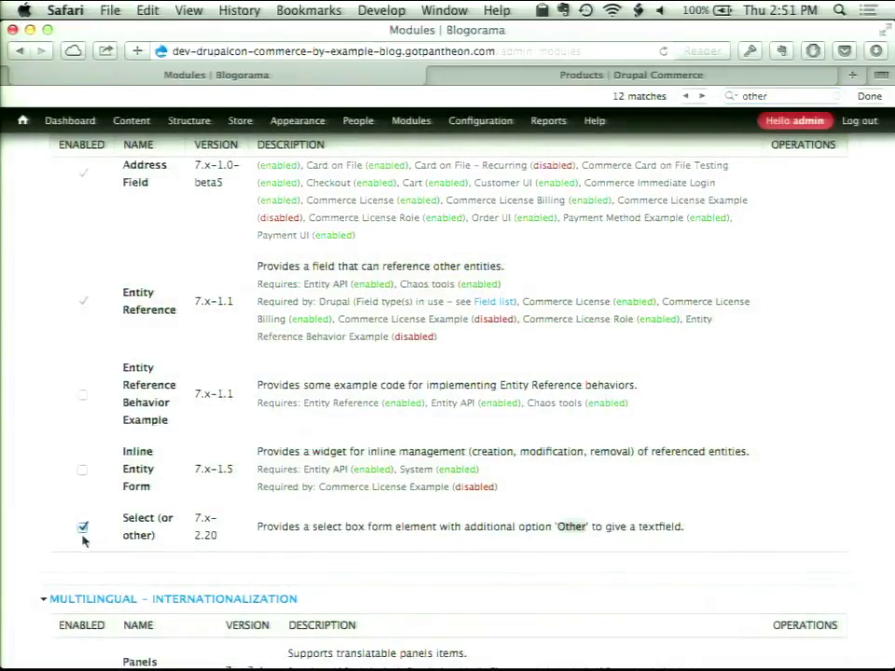
pyautogui.scroll(-1, 212, 568)
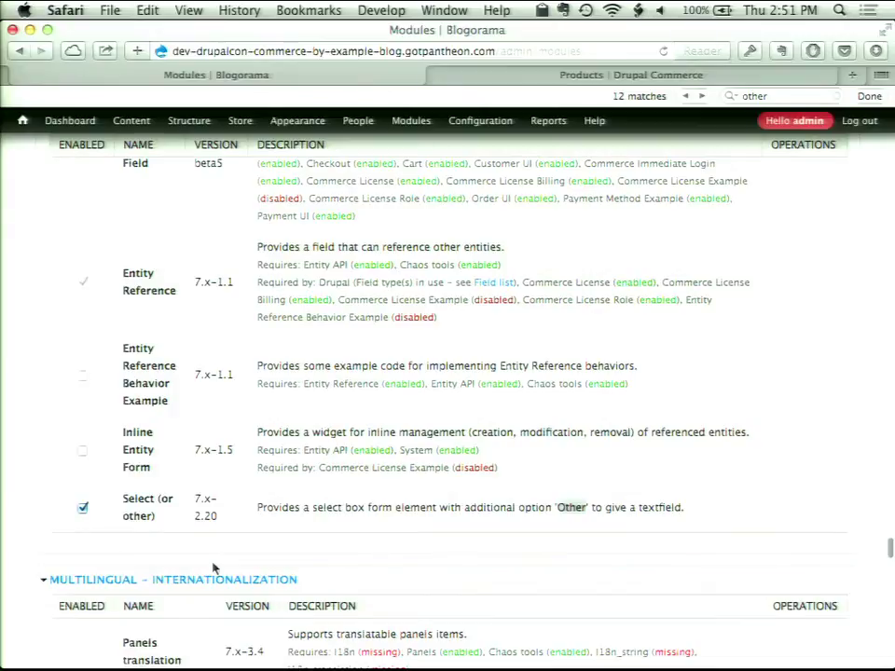
pyautogui.scroll(-5, 333, 514)
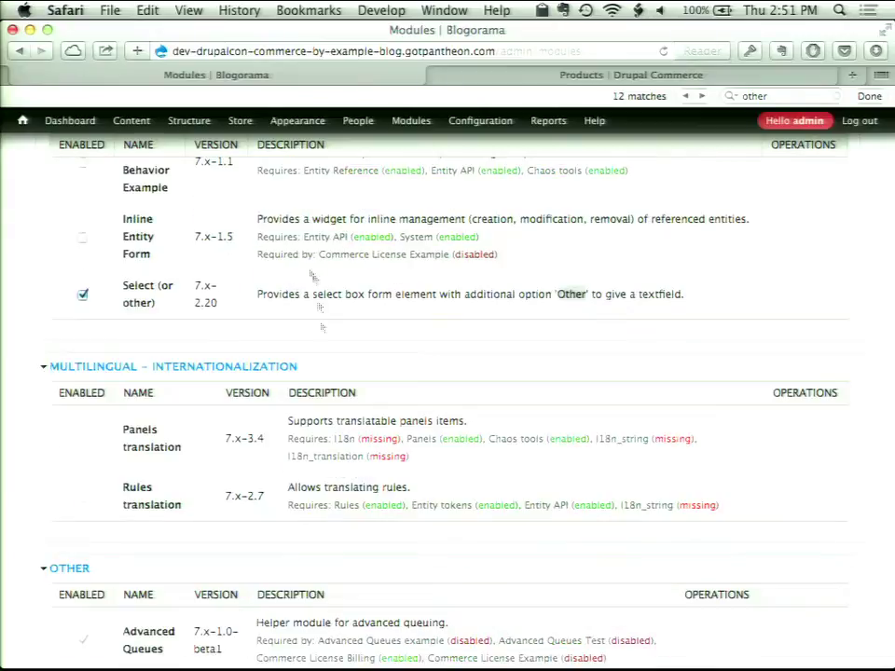
pyautogui.moveTo(257, 293); pyautogui.dragTo(566, 291)
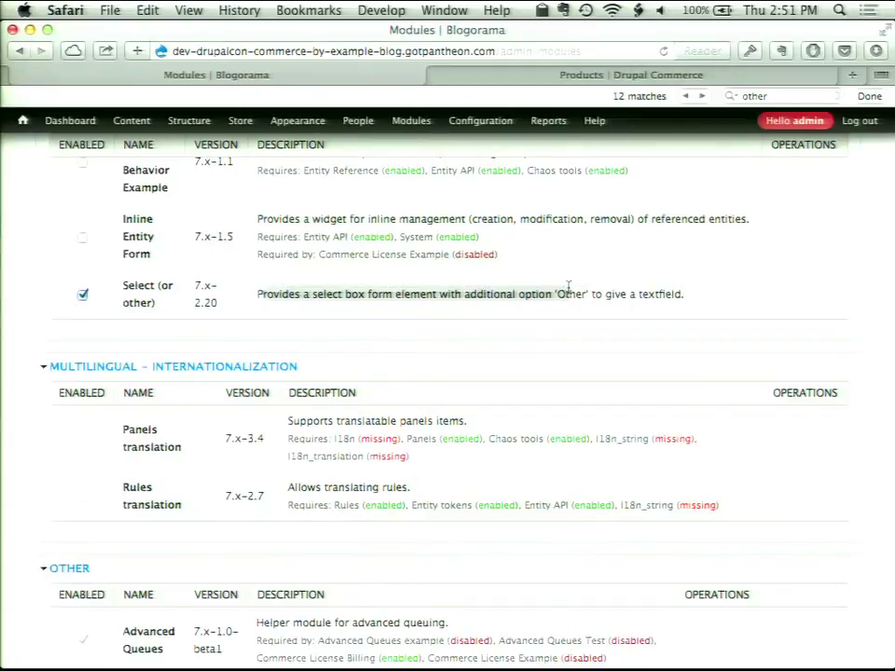
pyautogui.scroll(-3, 570, 295)
pyautogui.scroll(-20, 570, 295)
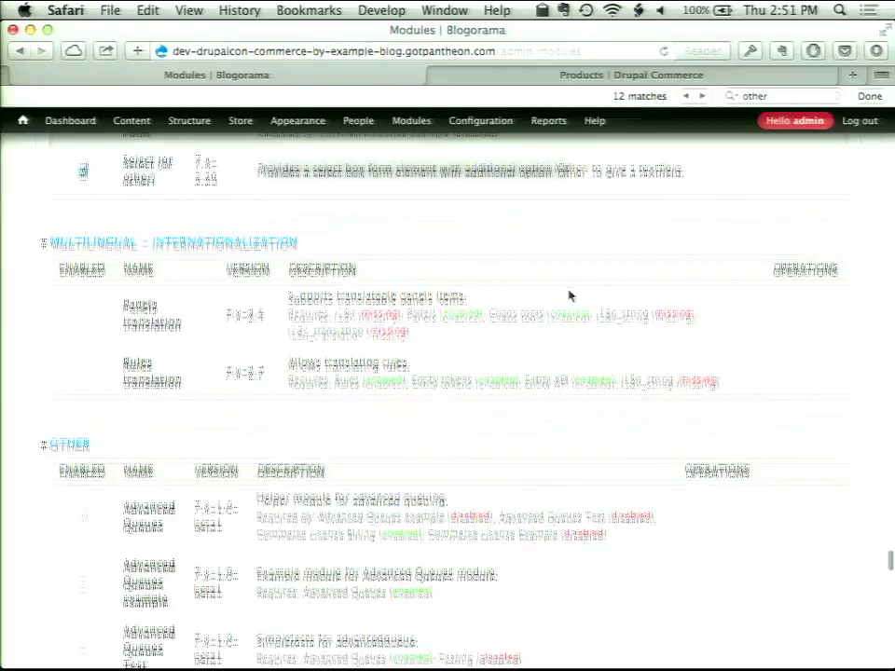
pyautogui.click(144, 601)
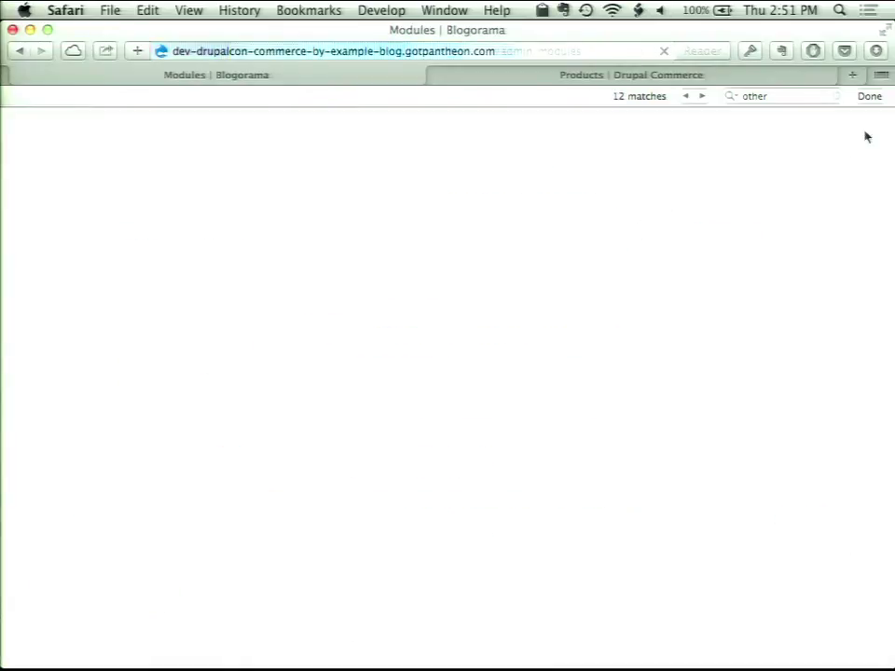
# Close the find bar, reload the Modules page, and bring up Store > Configuration > Line item types
pyautogui.click(836, 95)
pyautogui.click(865, 96)
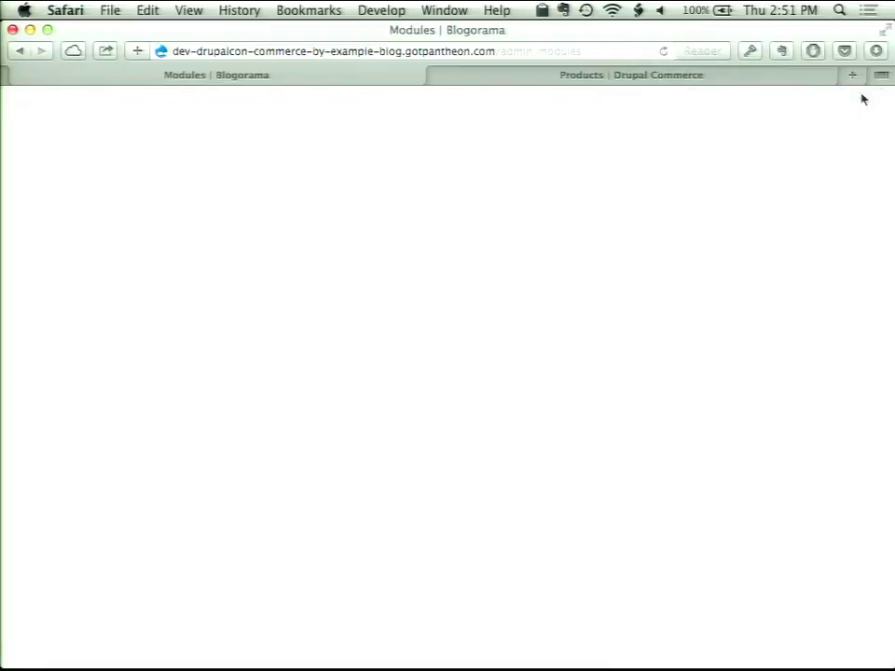
pyautogui.click(623, 52)
pyautogui.press('Return')
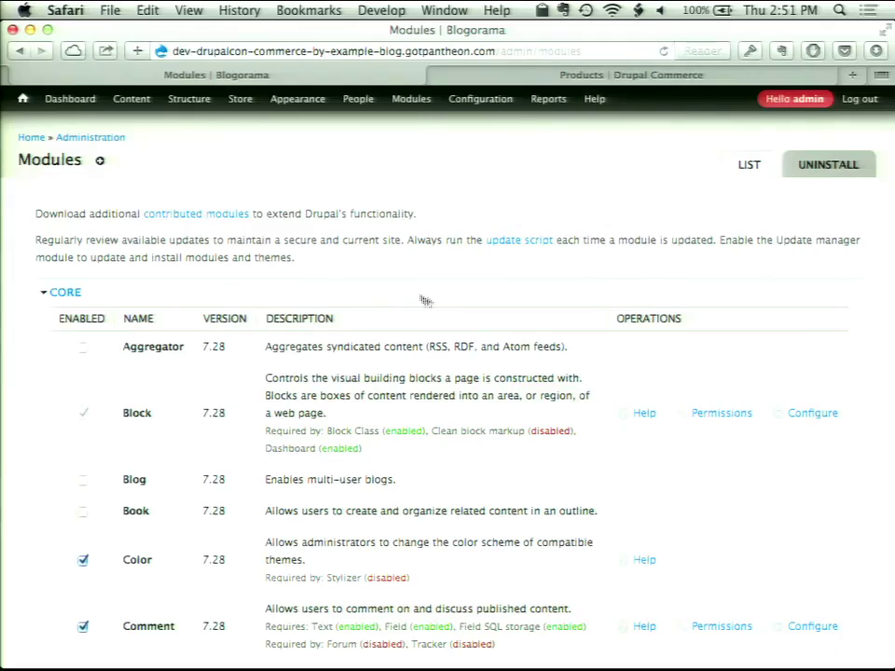
pyautogui.scroll(-1, 421, 298)
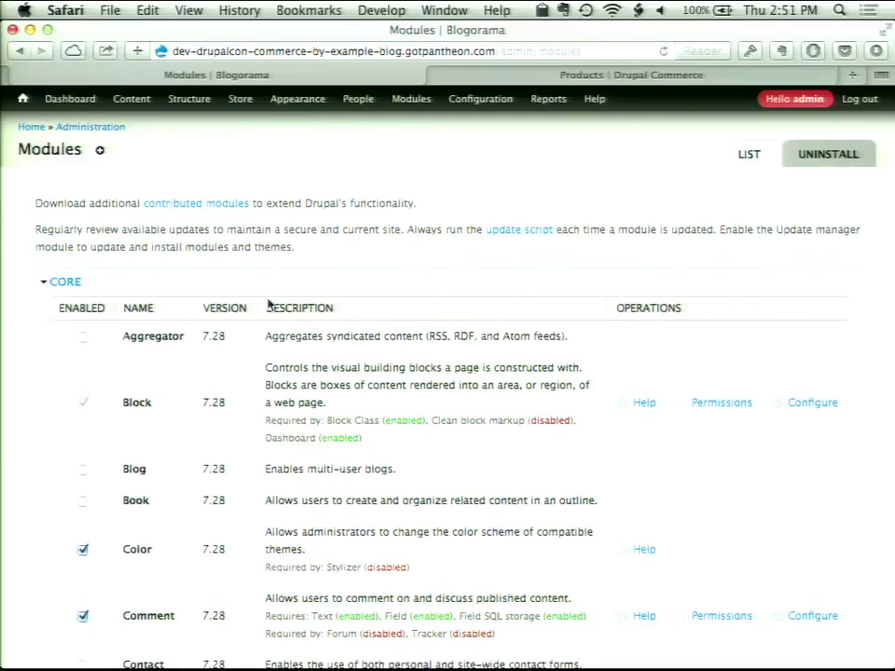
pyautogui.moveTo(283, 104)
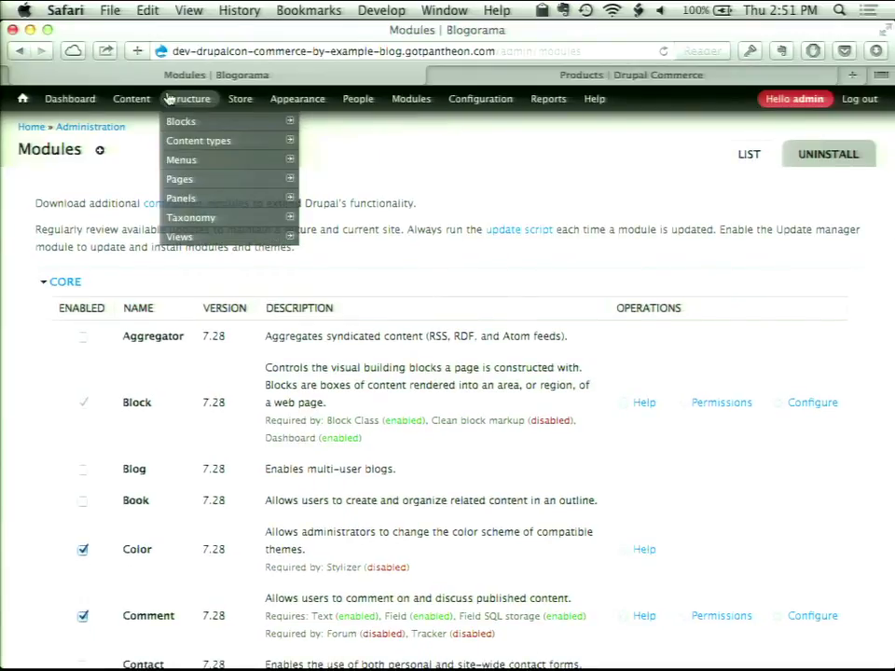
pyautogui.moveTo(149, 101)
pyautogui.moveTo(240, 99)
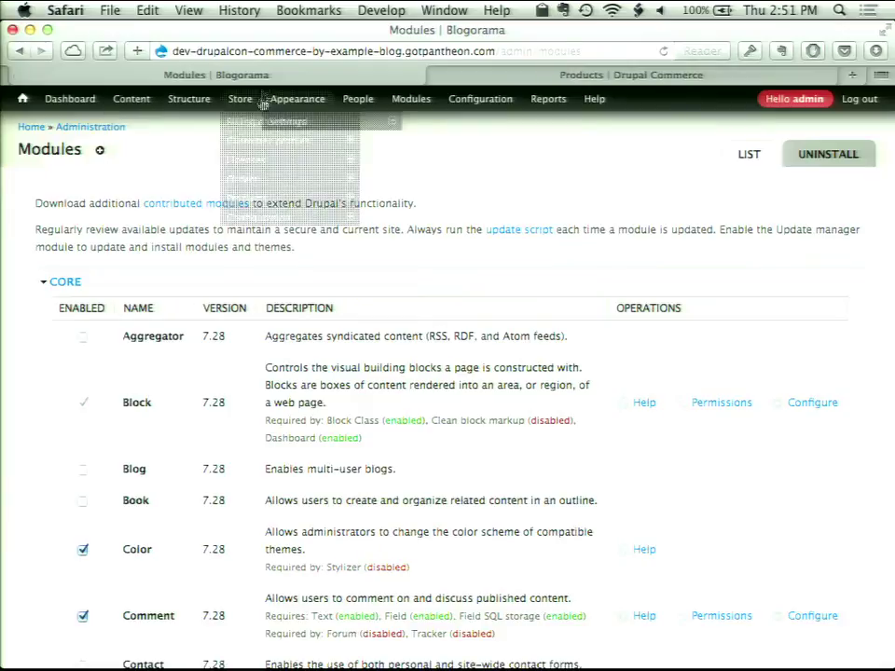
pyautogui.moveTo(291, 218)
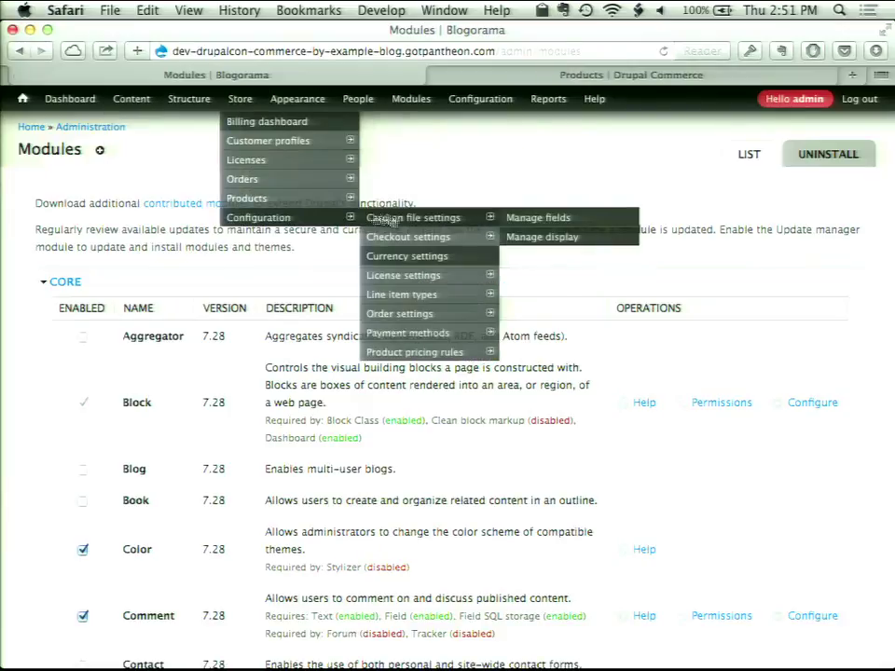
pyautogui.moveTo(420, 294)
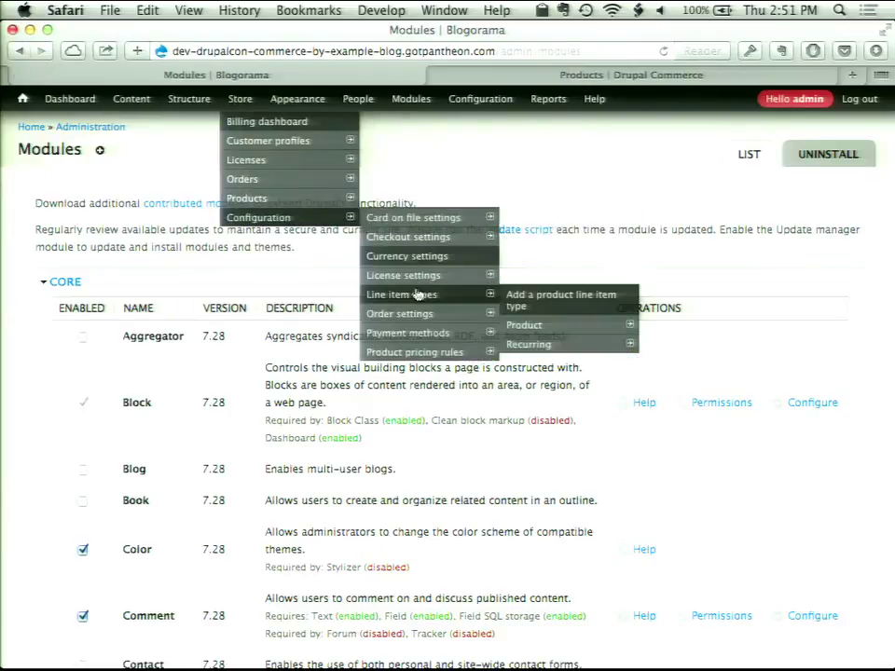
pyautogui.click(530, 297)
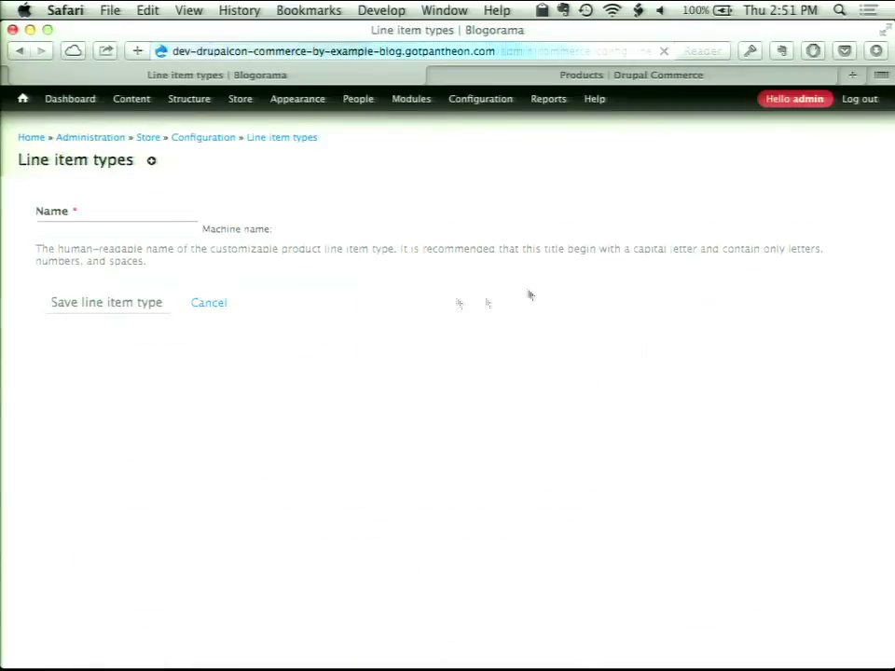
pyautogui.click(169, 224)
pyautogui.write('Donation')
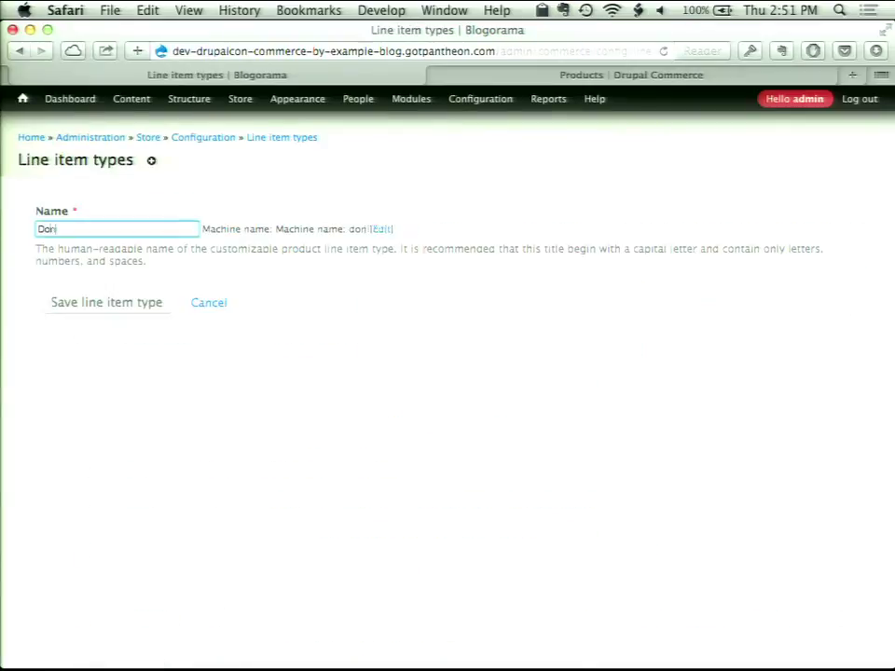
pyautogui.click(121, 303)
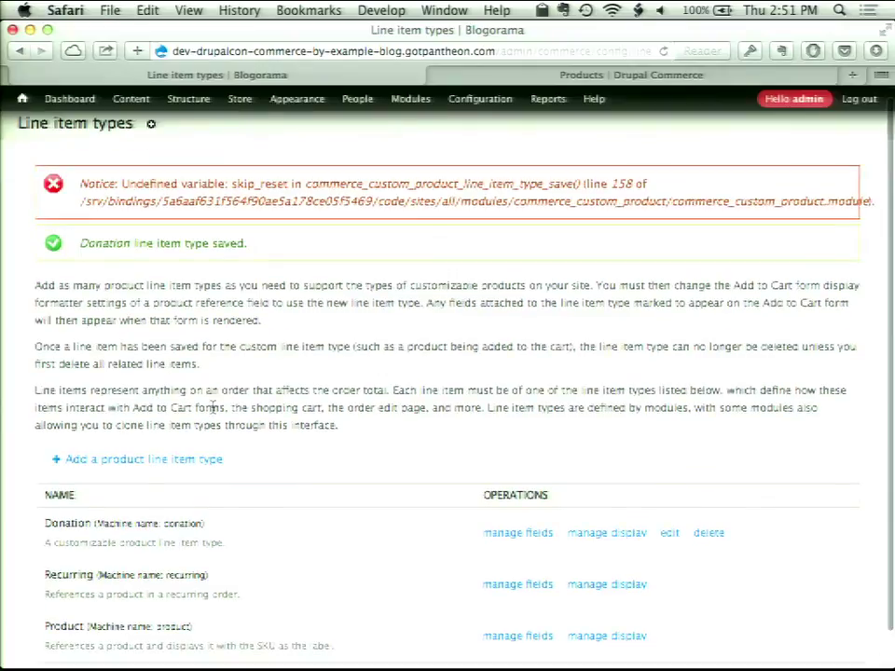
pyautogui.scroll(-3, 212, 407)
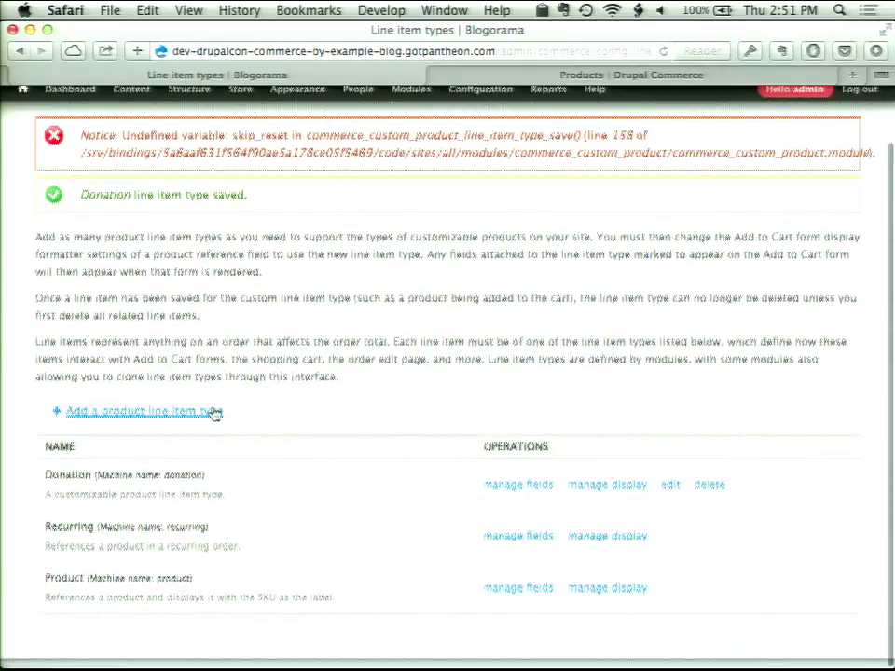
pyautogui.click(539, 501)
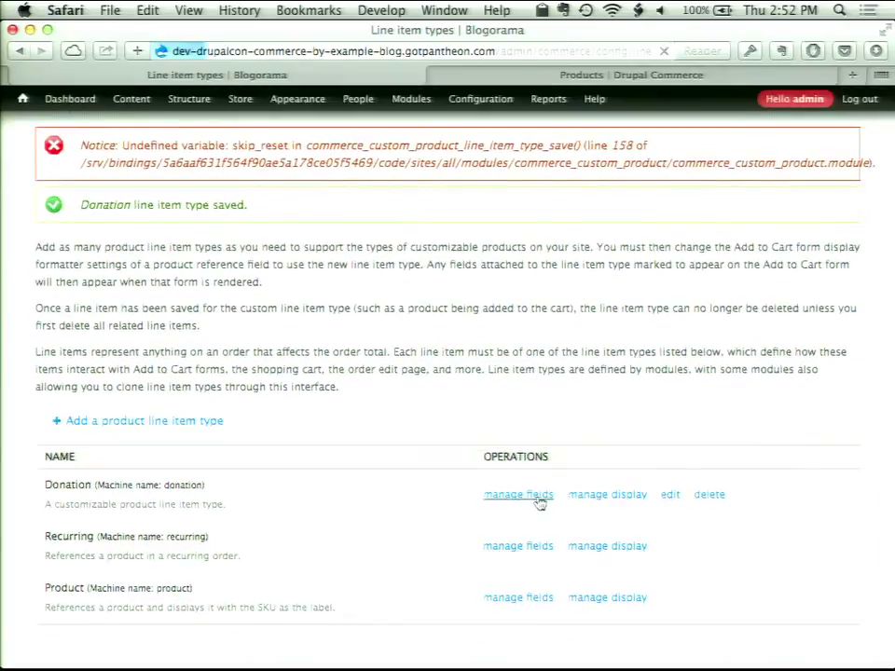
# Name a new field 'Donation Amount' and give it the Integer field type
pyautogui.click(130, 466)
pyautogui.write('D')
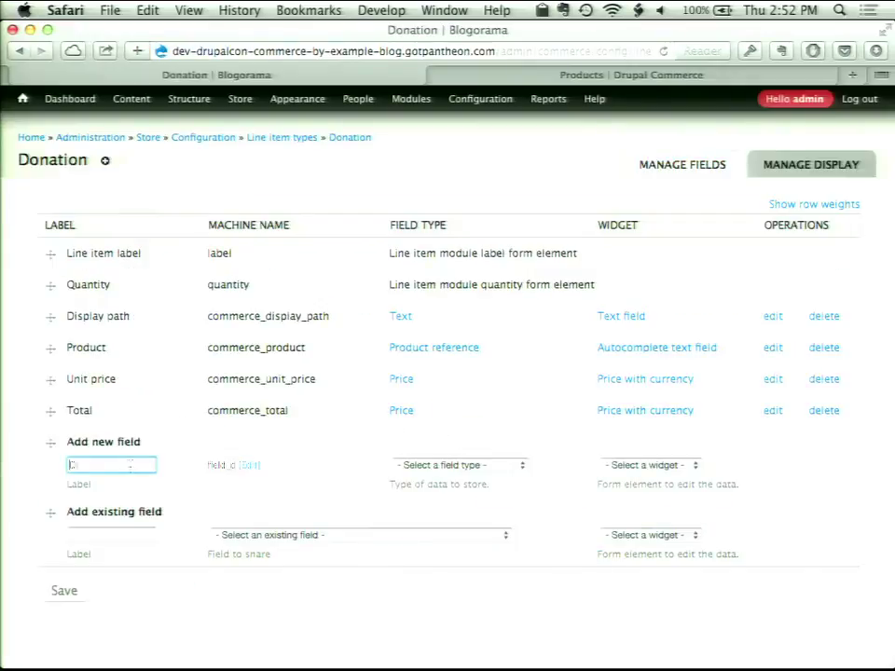
pyautogui.write('onation Amount')
pyautogui.press('Tab')
pyautogui.press('space')
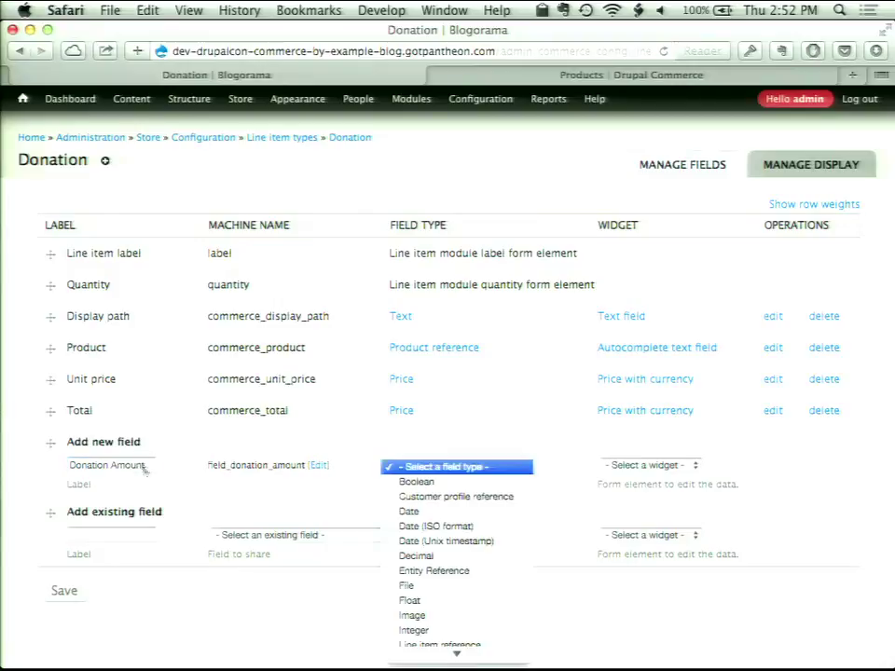
pyautogui.scroll(-5, 530, 585)
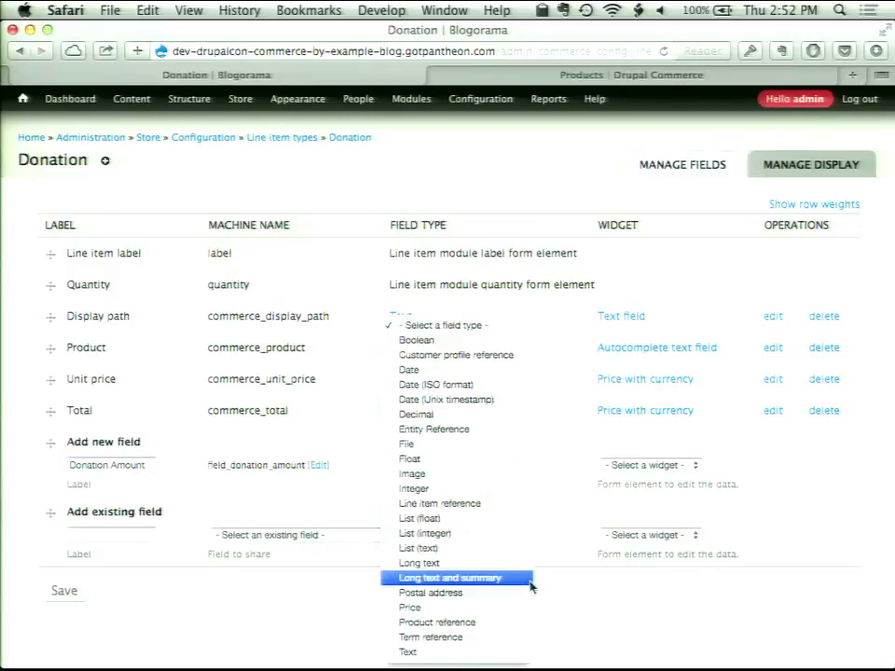
pyautogui.click(476, 489)
# Choose the Select (or other) list widget, save the field, and accept the default field settings
pyautogui.click(577, 469)
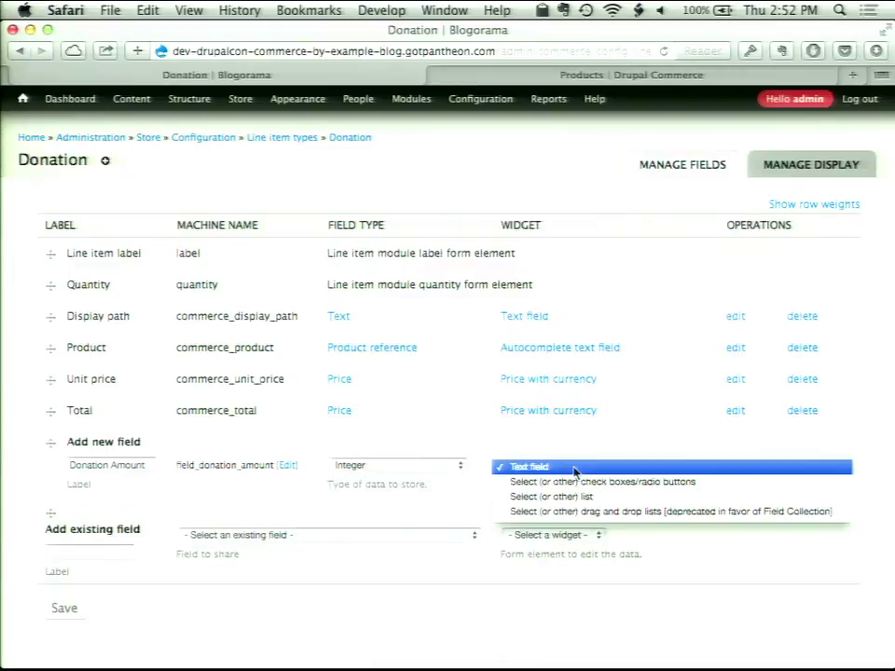
pyautogui.click(573, 443)
pyautogui.click(414, 466)
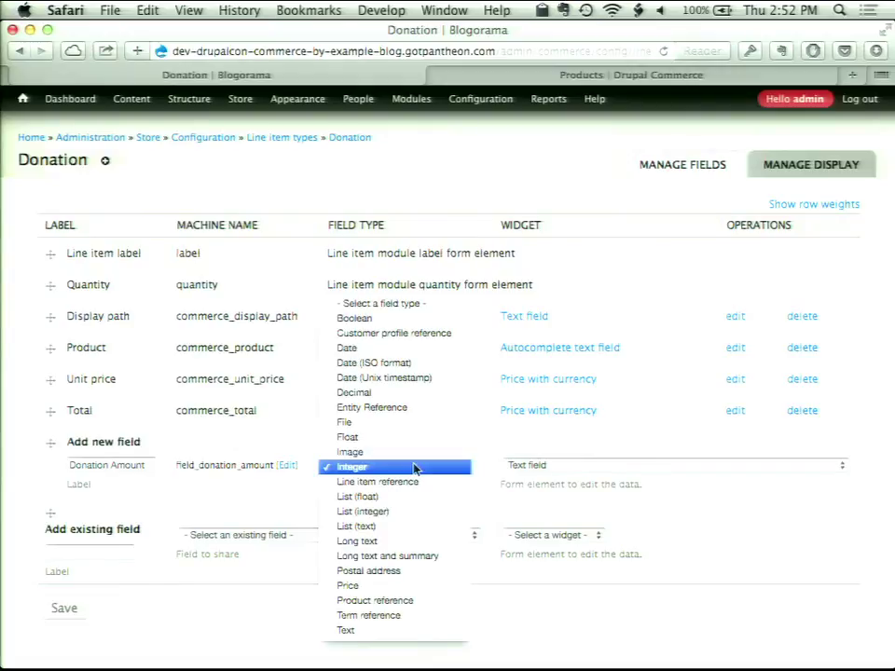
pyautogui.click(414, 466)
pyautogui.click(538, 466)
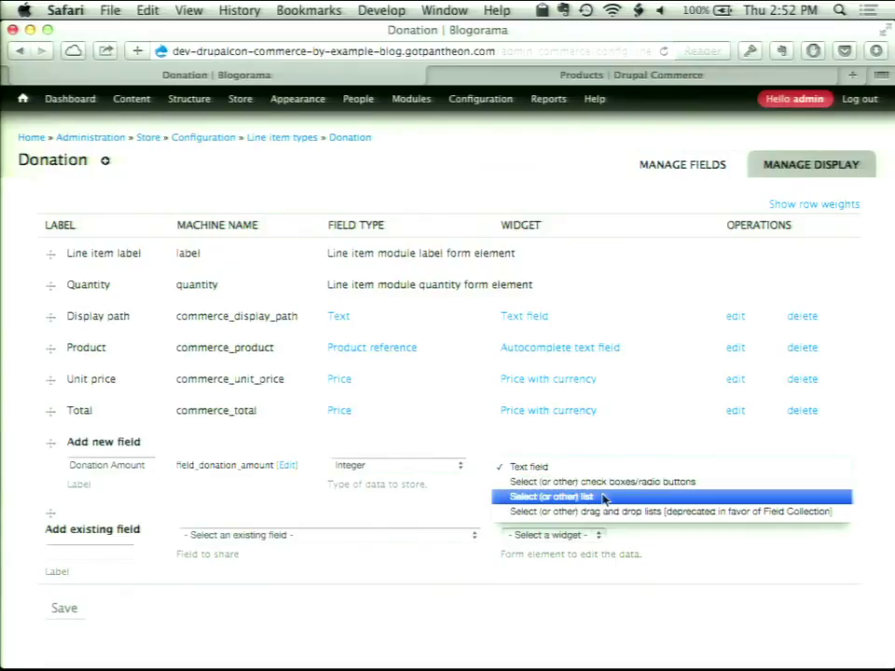
pyautogui.click(604, 500)
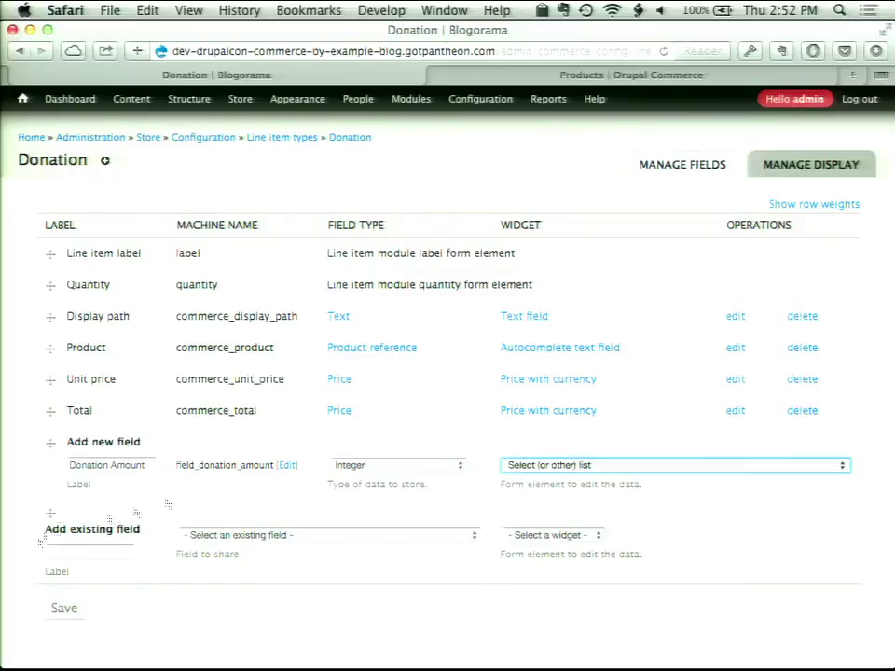
pyautogui.click(65, 609)
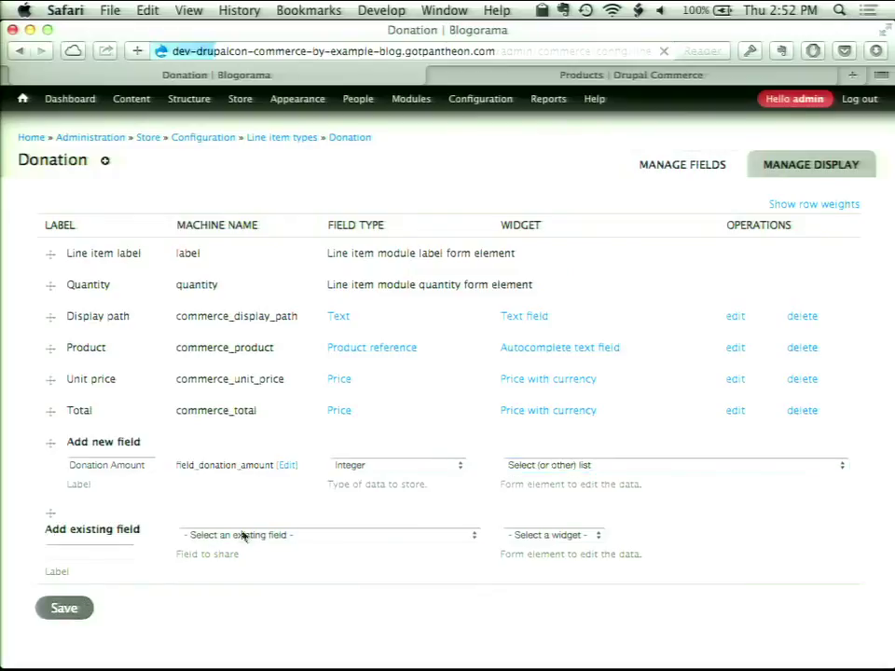
pyautogui.click(116, 346)
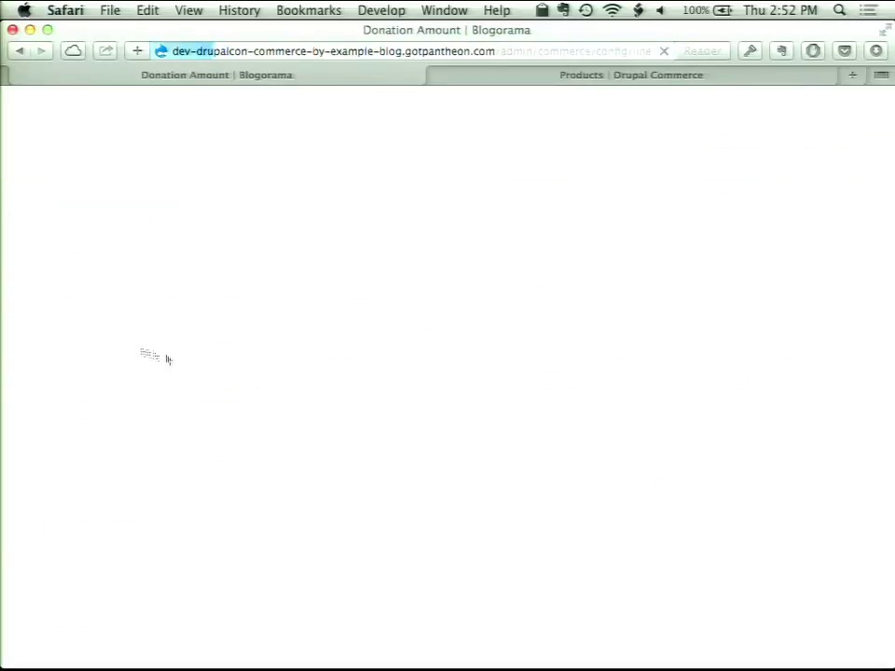
# Make Donation Amount required and enter the options 5|$5, 10|$10 and 150|$150
pyautogui.click(190, 398)
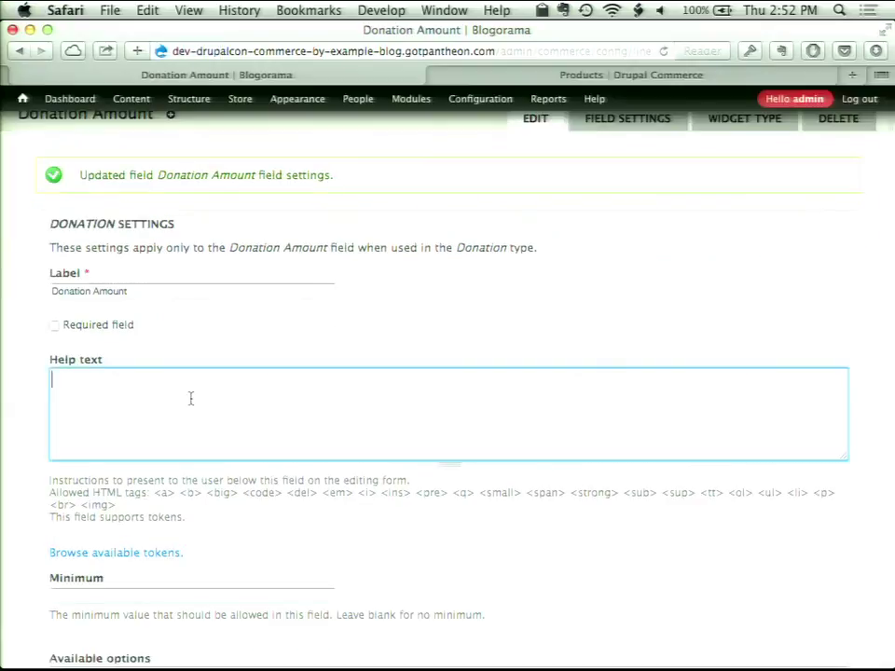
pyautogui.click(110, 325)
pyautogui.scroll(-3, 233, 419)
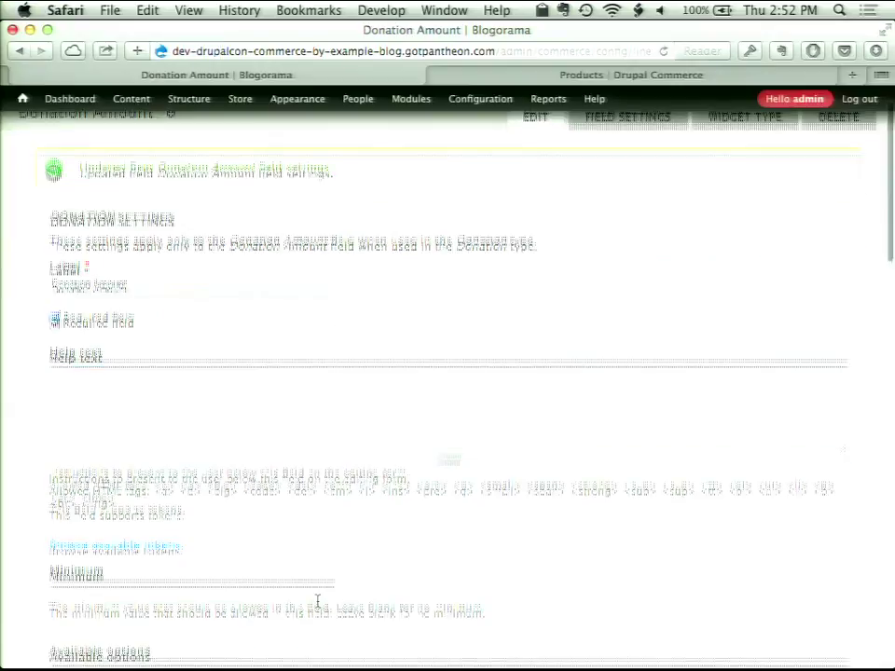
pyautogui.rightClick(310, 579)
pyautogui.click(260, 593)
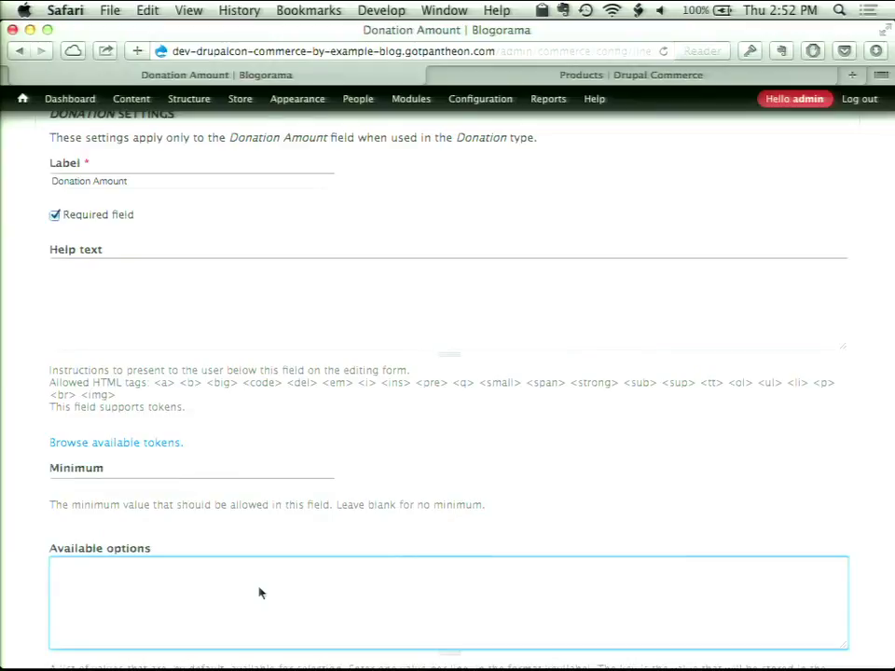
pyautogui.write('5')
pyautogui.write('5')
pyautogui.press('BackSpace')
pyautogui.press('BackSpace')
pyautogui.write('5|$5 10|$10 $')
pyautogui.press('Left')
pyautogui.write('150|')
pyautogui.press('Right')
pyautogui.write('150')
# Set the minimum donation value to 5
pyautogui.scroll(-5, 271, 537)
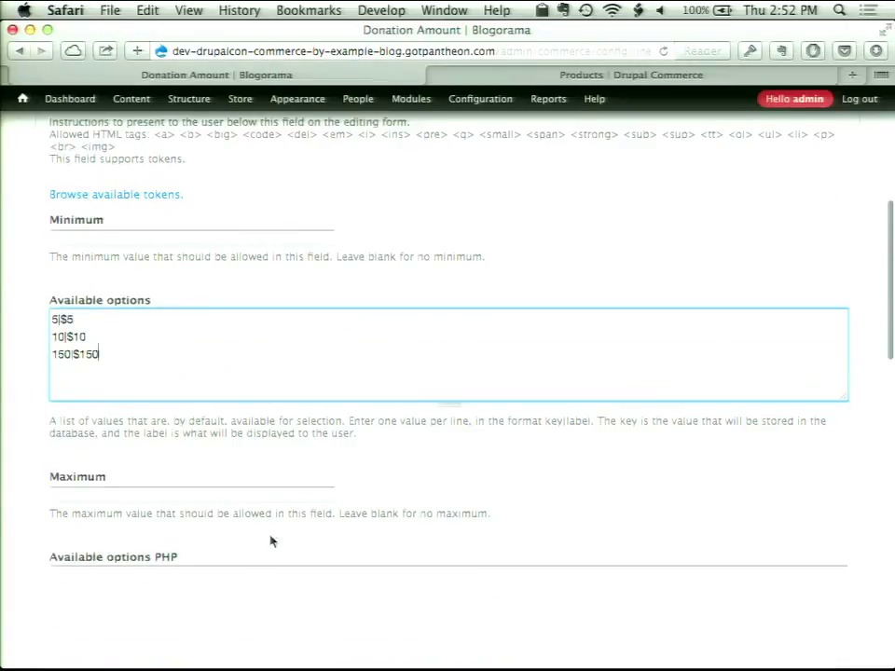
pyautogui.scroll(-1, 158, 507)
pyautogui.scroll(-2, 159, 513)
pyautogui.click(98, 138)
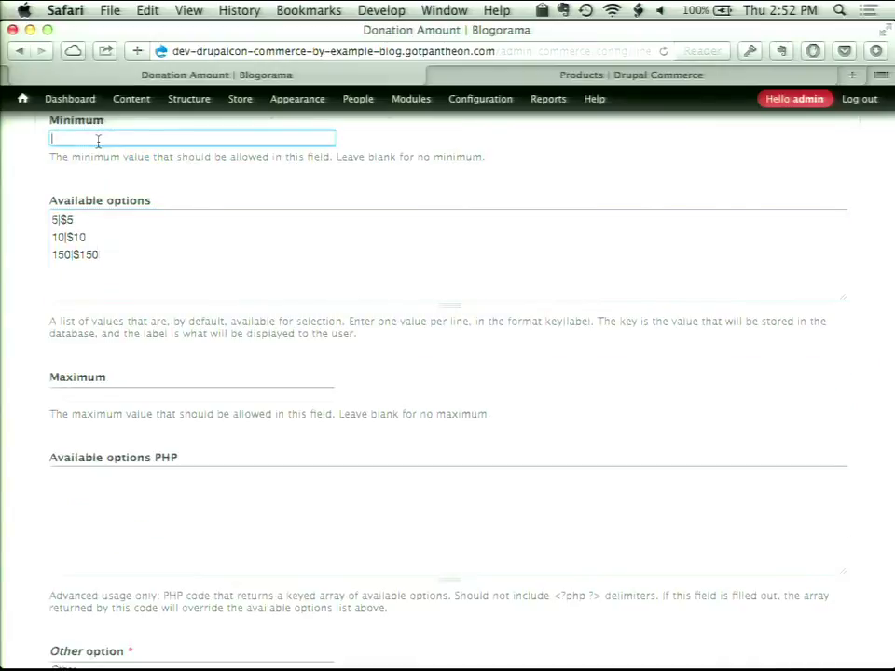
pyautogui.write('5')
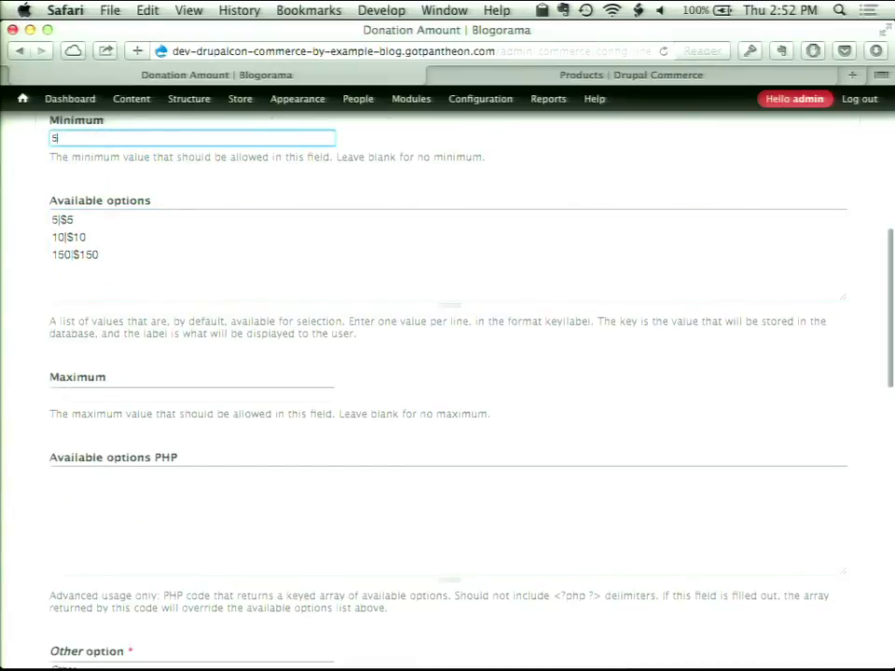
# Leave the default value unset, include the field on Add to Cart forms, and save the settings
pyautogui.scroll(-1, 447, 391)
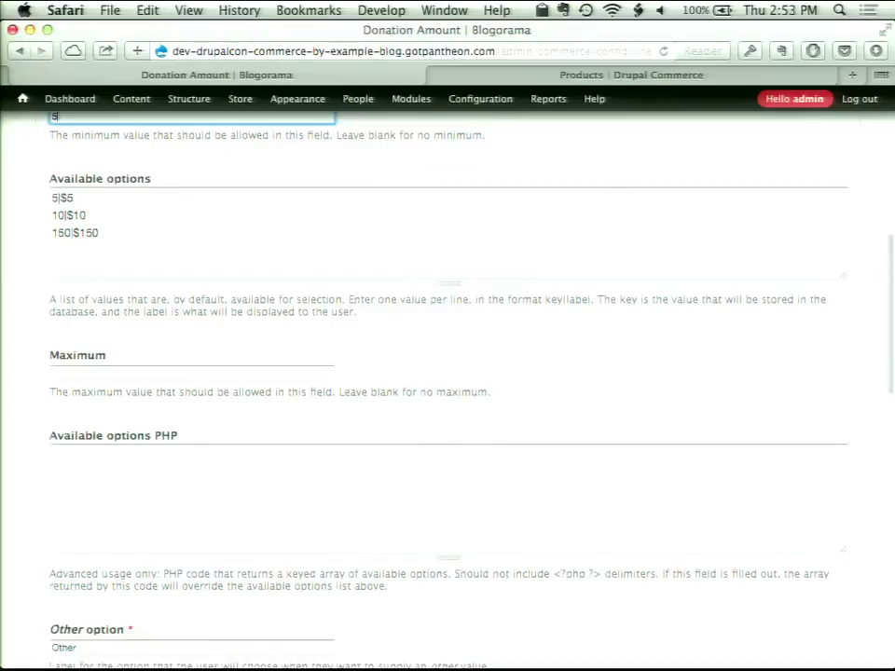
pyautogui.scroll(-3, 447, 391)
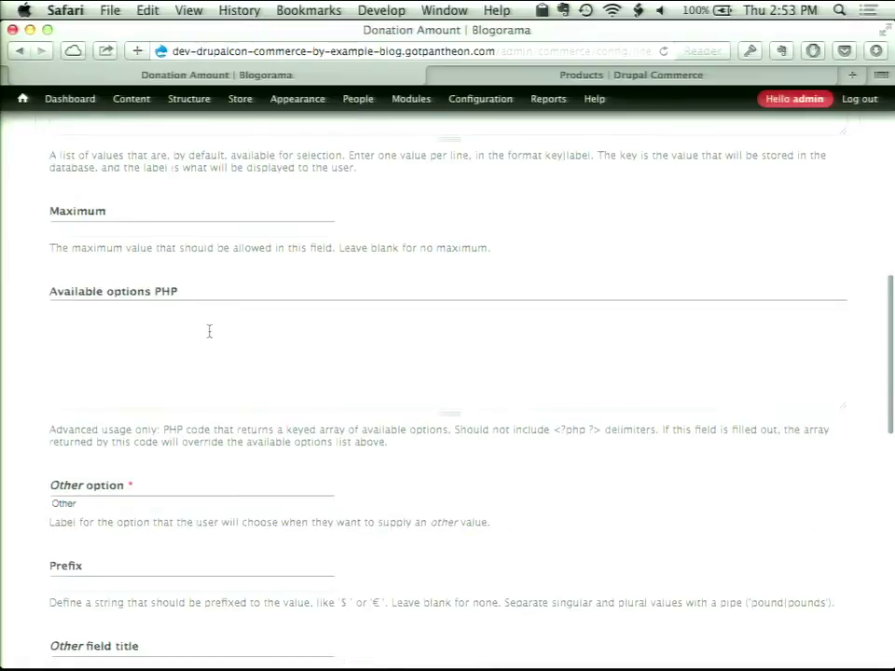
pyautogui.scroll(-4, 210, 329)
pyautogui.scroll(-5, 210, 338)
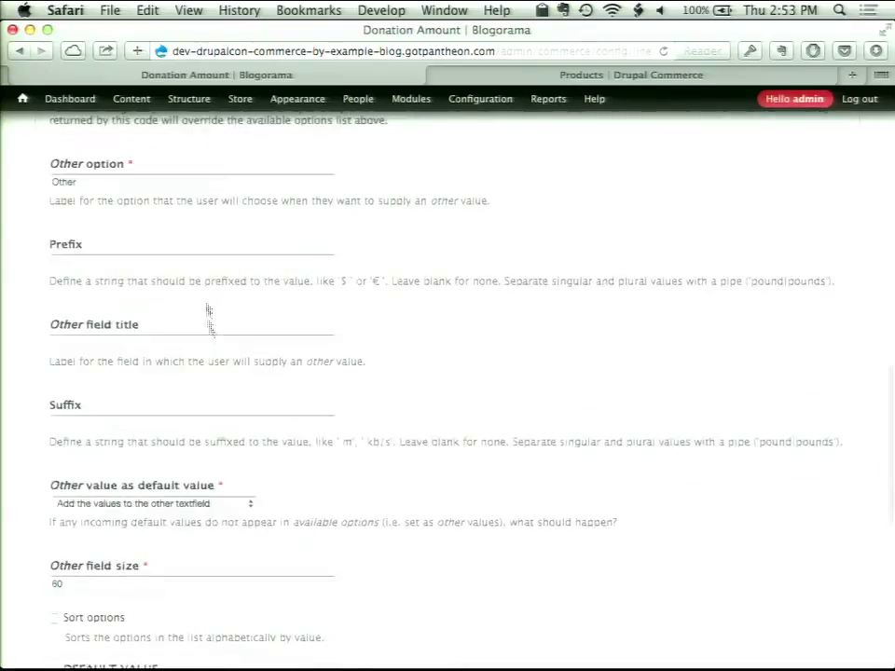
pyautogui.scroll(-3, 207, 293)
pyautogui.click(130, 481)
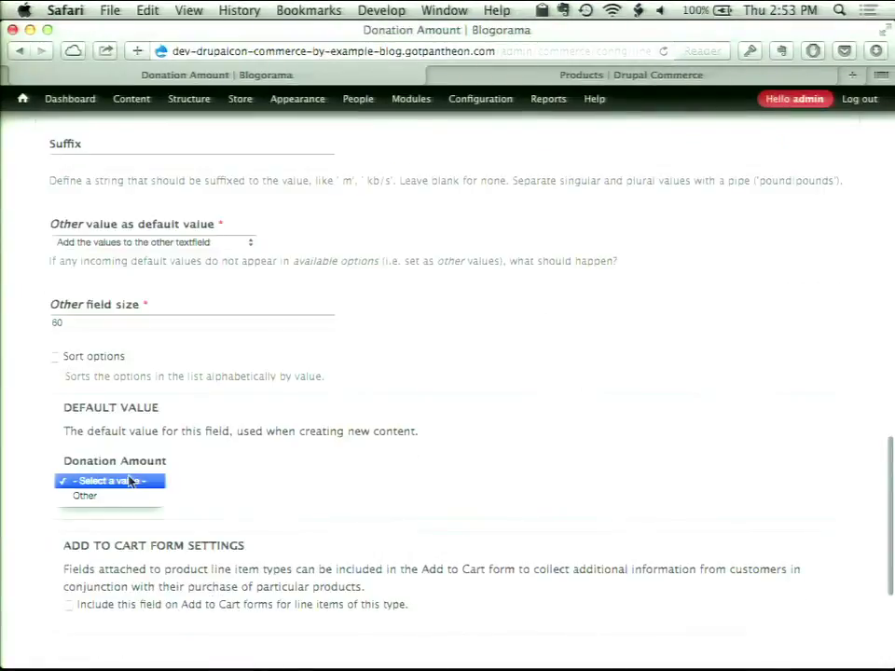
pyautogui.click(188, 472)
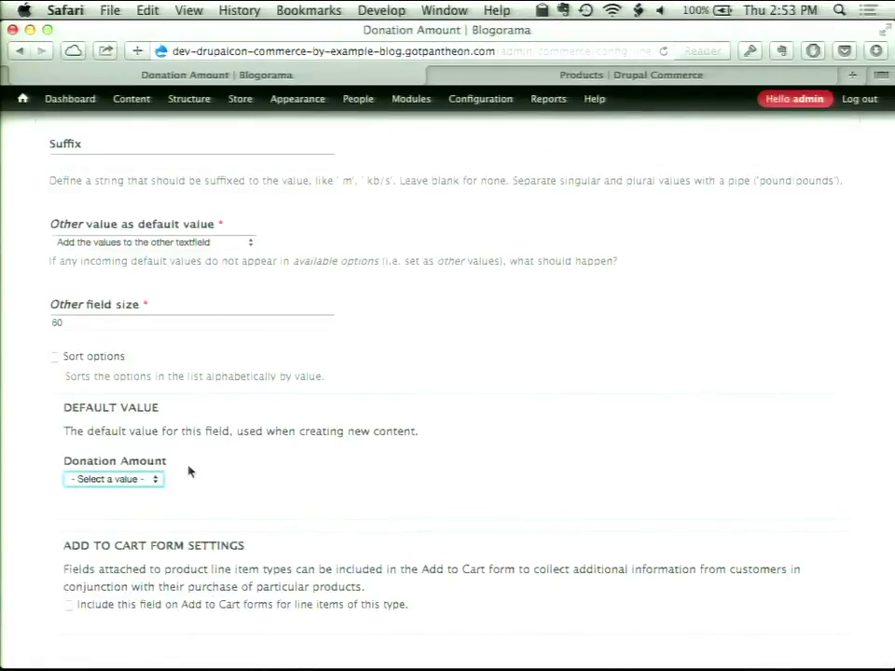
pyautogui.scroll(-2, 188, 471)
pyautogui.click(176, 508)
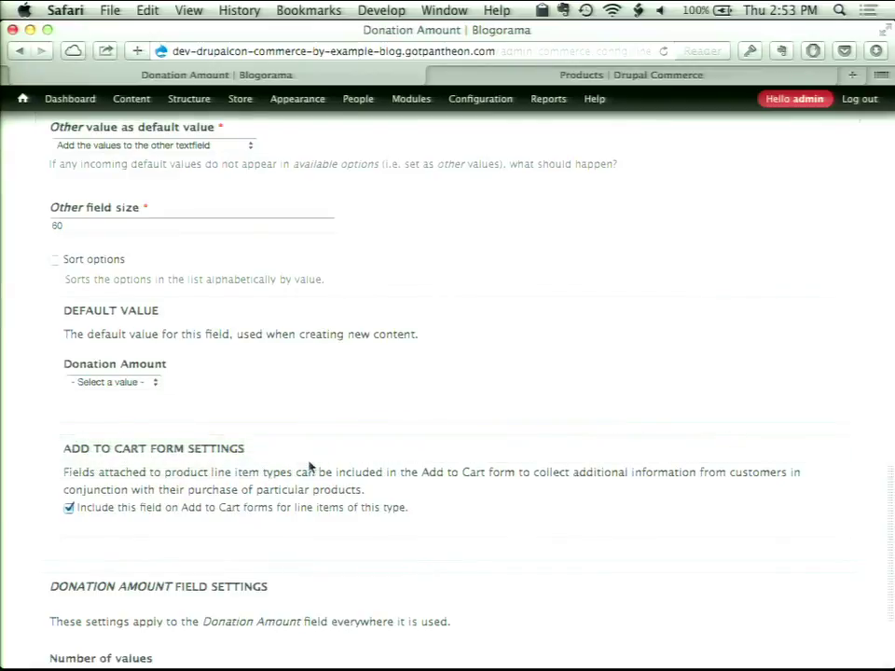
pyautogui.scroll(-2, 310, 466)
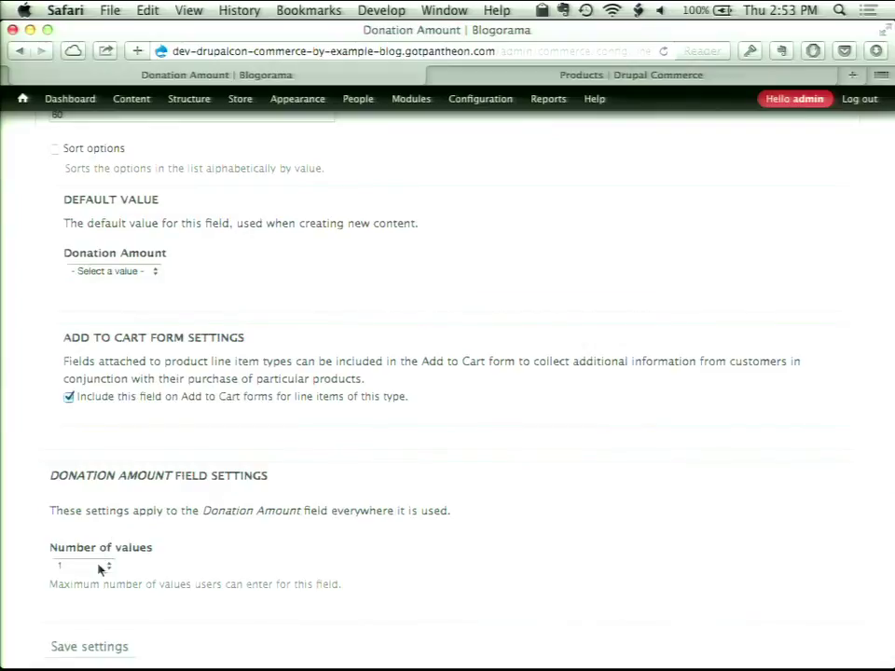
pyautogui.click(86, 650)
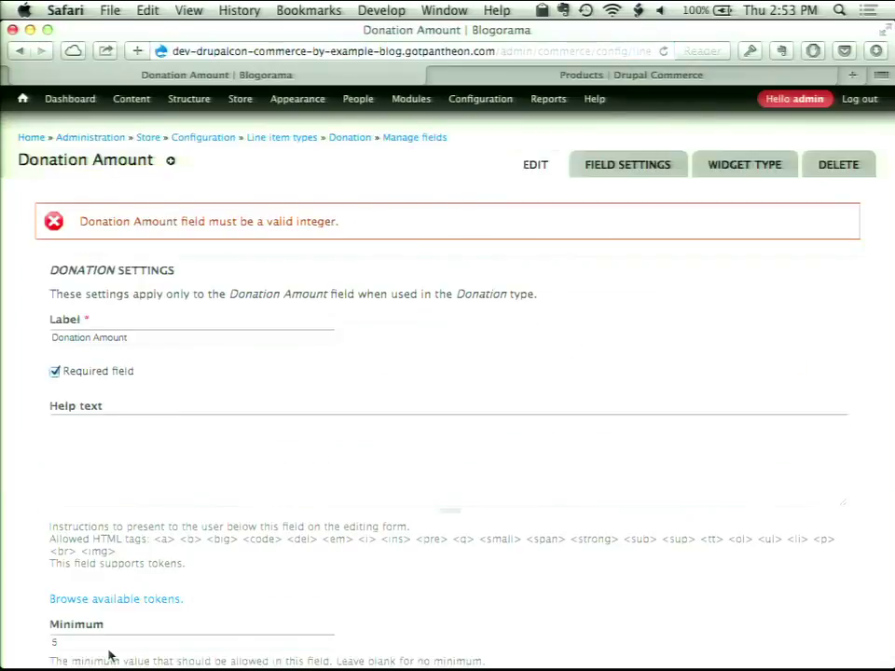
# Review the default Donation Amount choices and resave the field settings
pyautogui.scroll(-5, 109, 652)
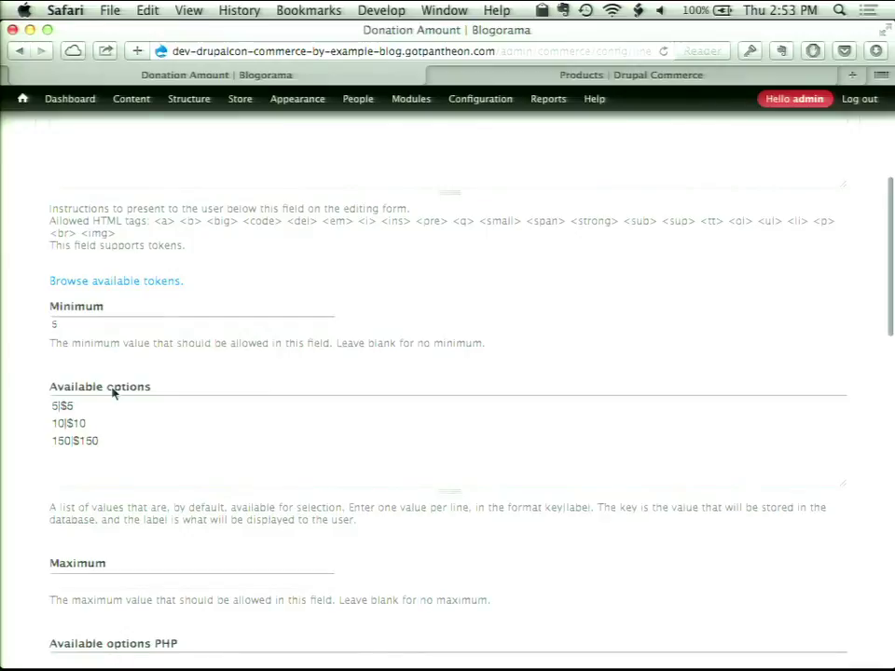
pyautogui.scroll(-3, 112, 393)
pyautogui.scroll(-8, 112, 392)
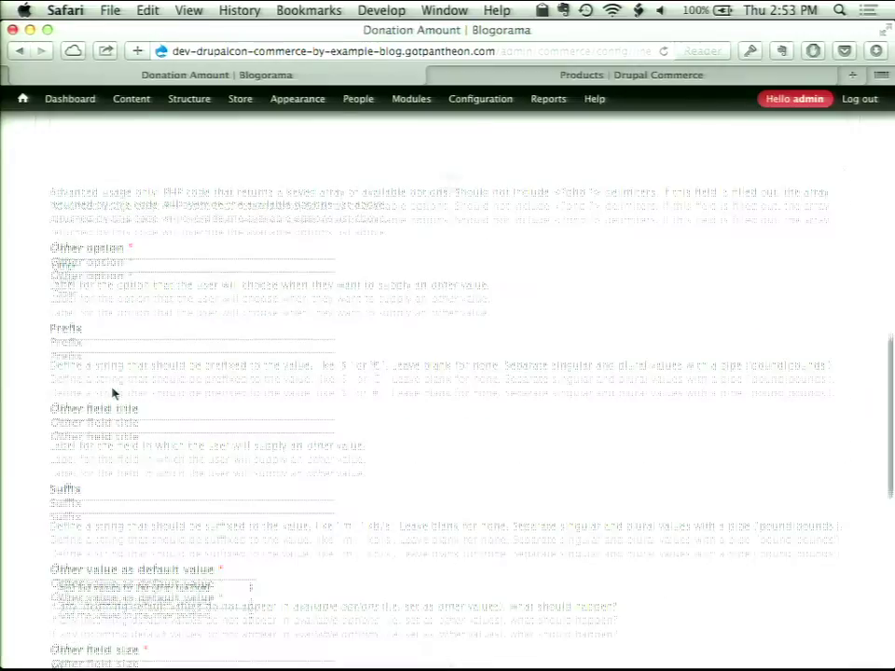
pyautogui.scroll(-3, 111, 388)
pyautogui.click(112, 435)
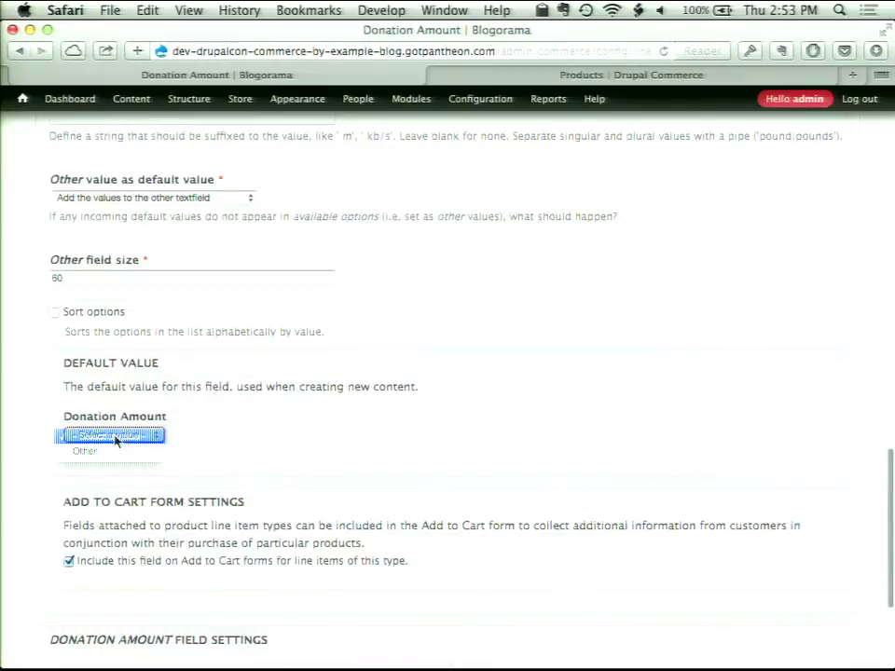
pyautogui.scroll(15, 151, 430)
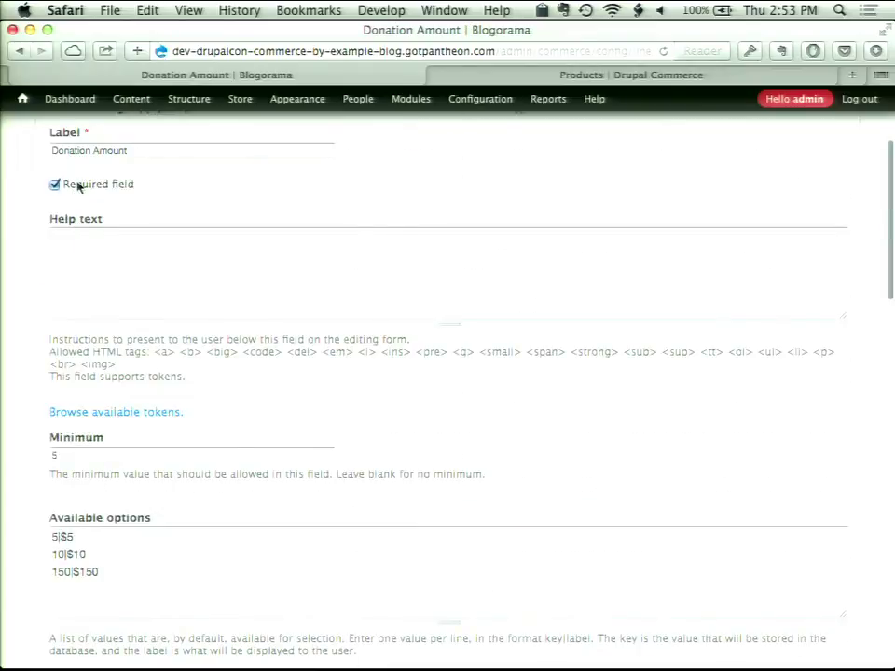
pyautogui.scroll(-15, 55, 184)
pyautogui.click(110, 596)
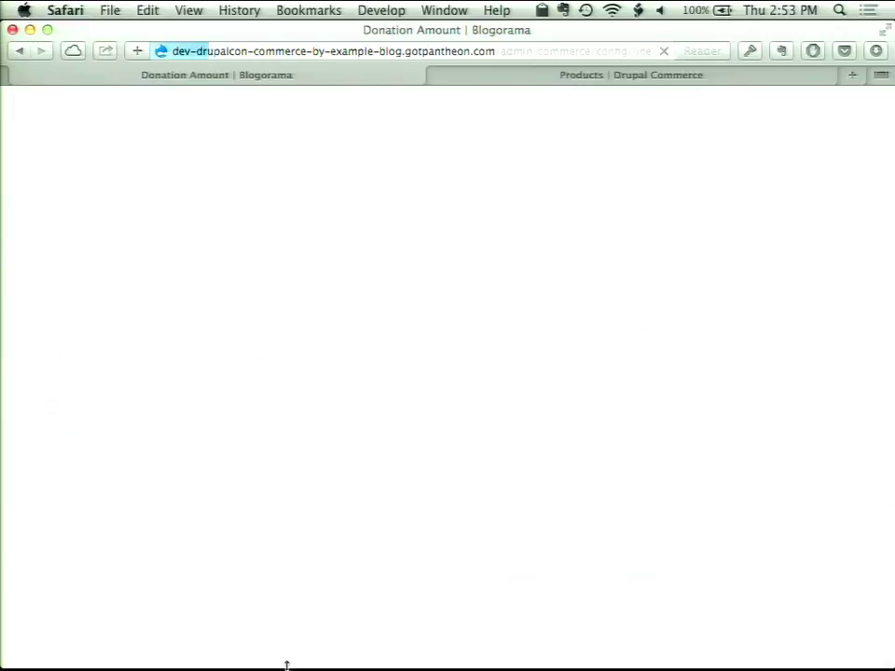
# Try an Other default amount of '$' and save the field settings twice
pyautogui.scroll(-5, 222, 377)
pyautogui.scroll(-5, 222, 377)
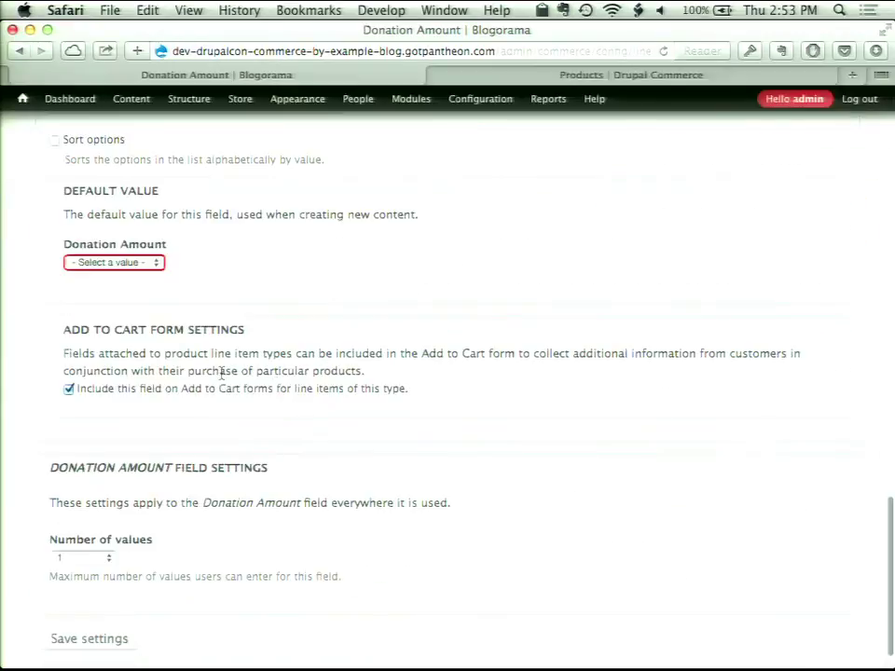
pyautogui.click(110, 258)
pyautogui.click(120, 276)
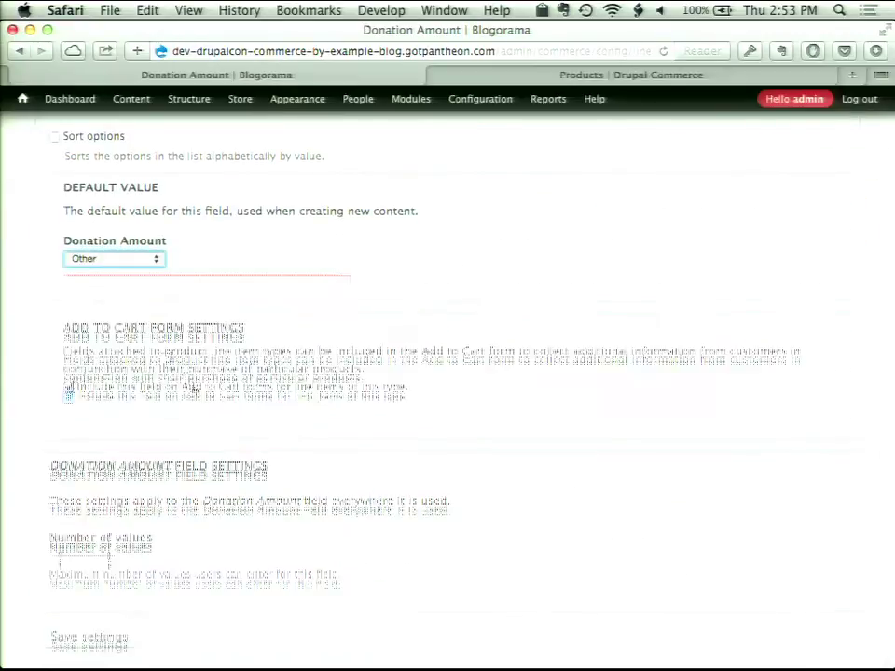
pyautogui.write('$')
pyautogui.scroll(-3, 447, 373)
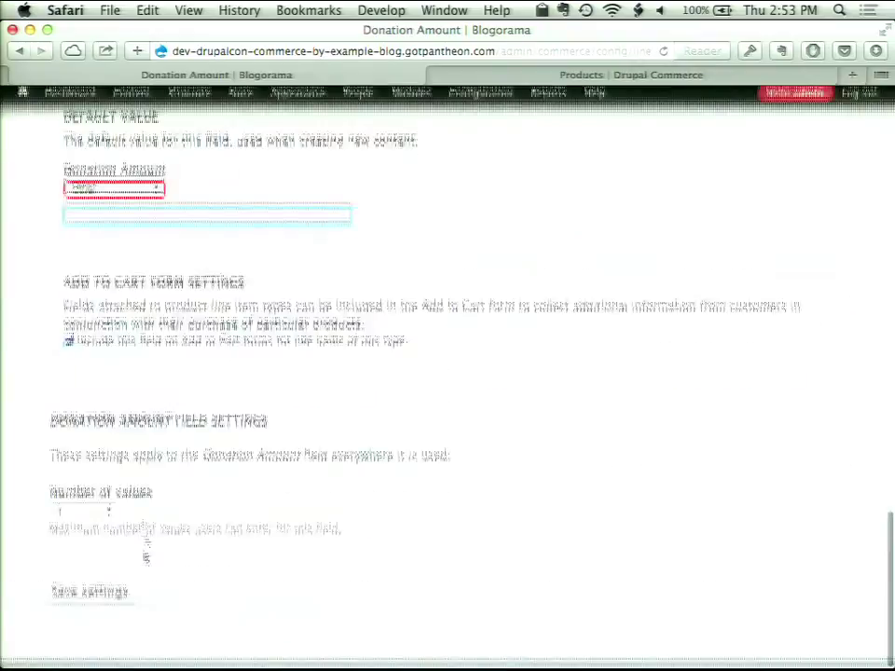
pyautogui.click(108, 607)
pyautogui.scroll(-10, 110, 603)
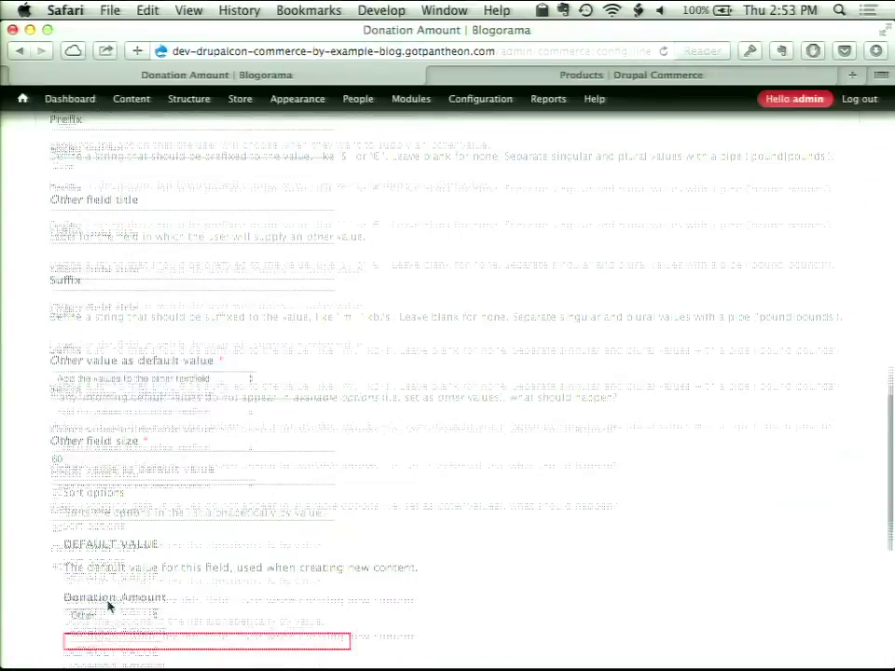
pyautogui.click(128, 633)
pyautogui.write('$')
pyautogui.scroll(-5, 125, 636)
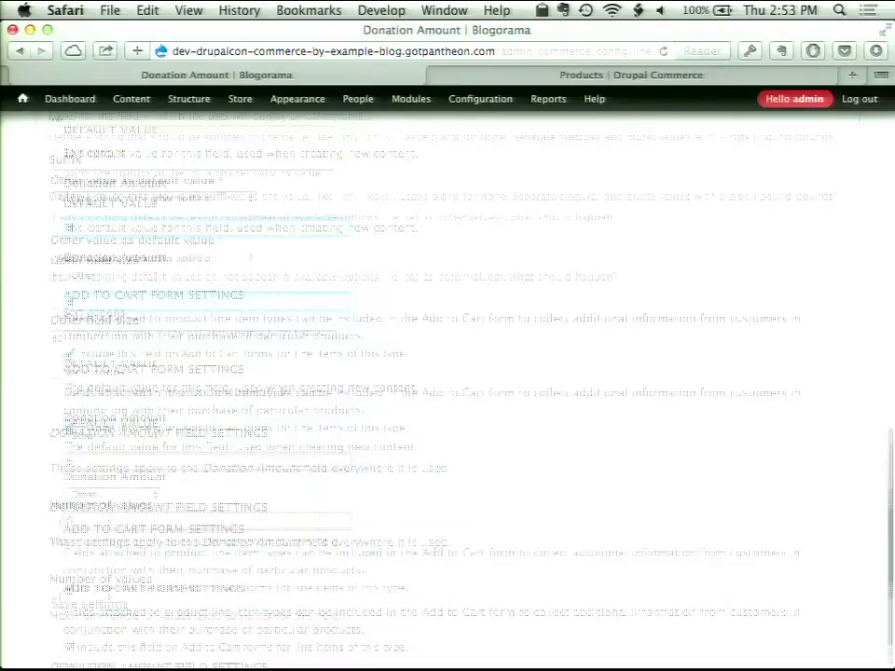
pyautogui.click(100, 598)
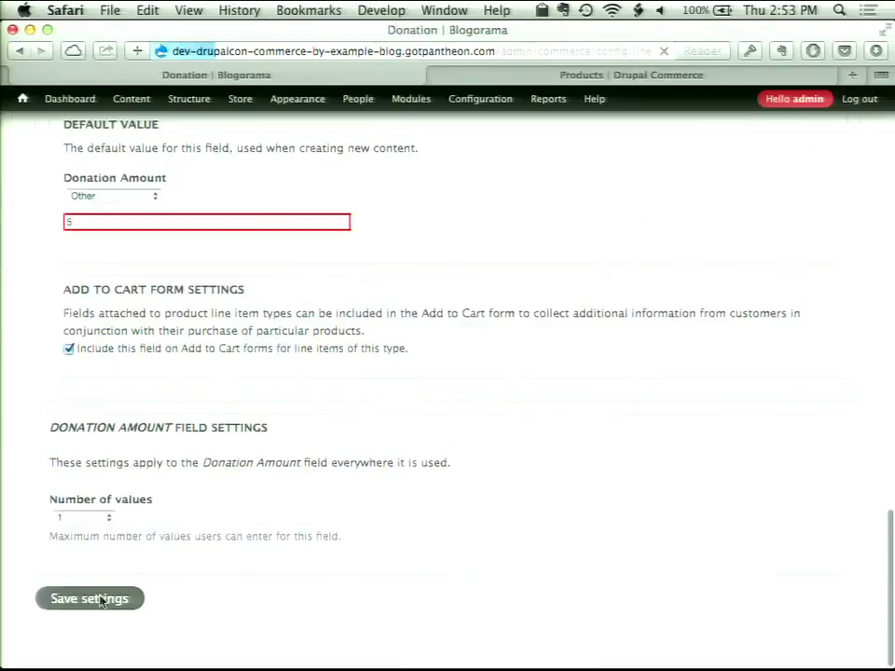
# Reopen the Donation Amount settings, set the default value to $5, and save
pyautogui.click(771, 502)
pyautogui.scroll(-15, 429, 405)
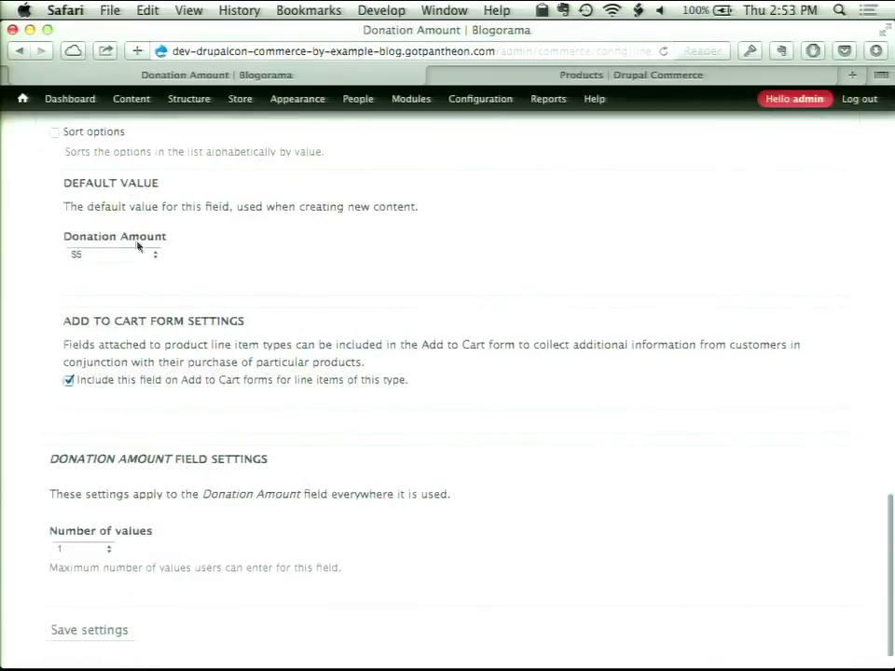
pyautogui.click(145, 261)
pyautogui.click(144, 256)
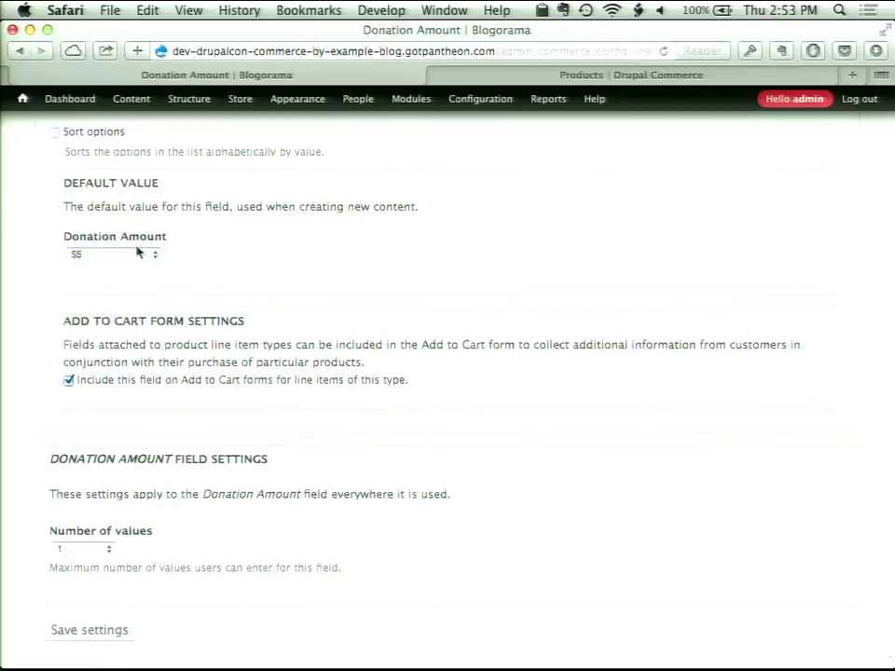
pyautogui.click(137, 251)
pyautogui.click(193, 265)
pyautogui.scroll(-1, 191, 266)
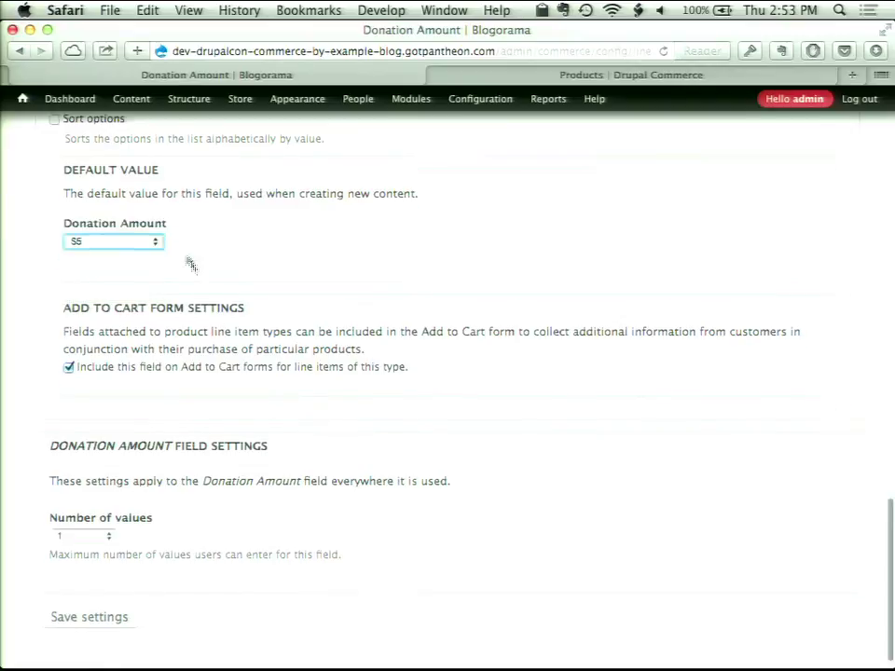
pyautogui.click(100, 619)
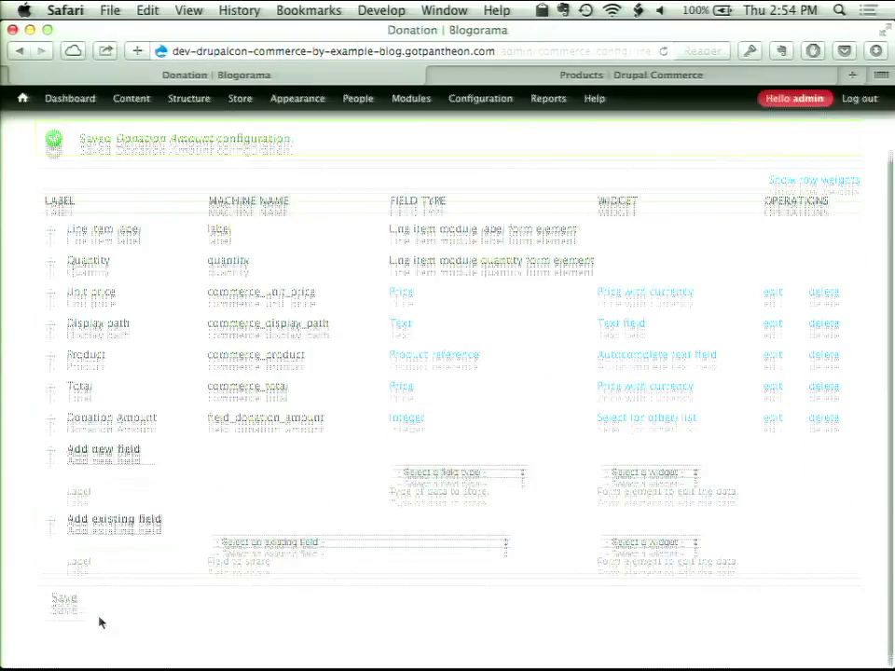
pyautogui.scroll(3, 183, 400)
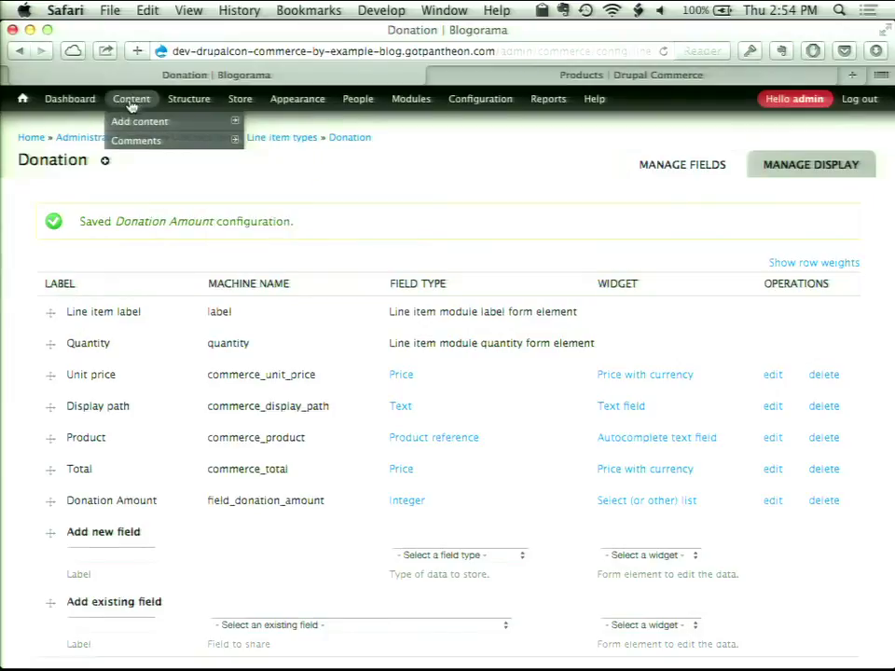
pyautogui.moveTo(173, 106)
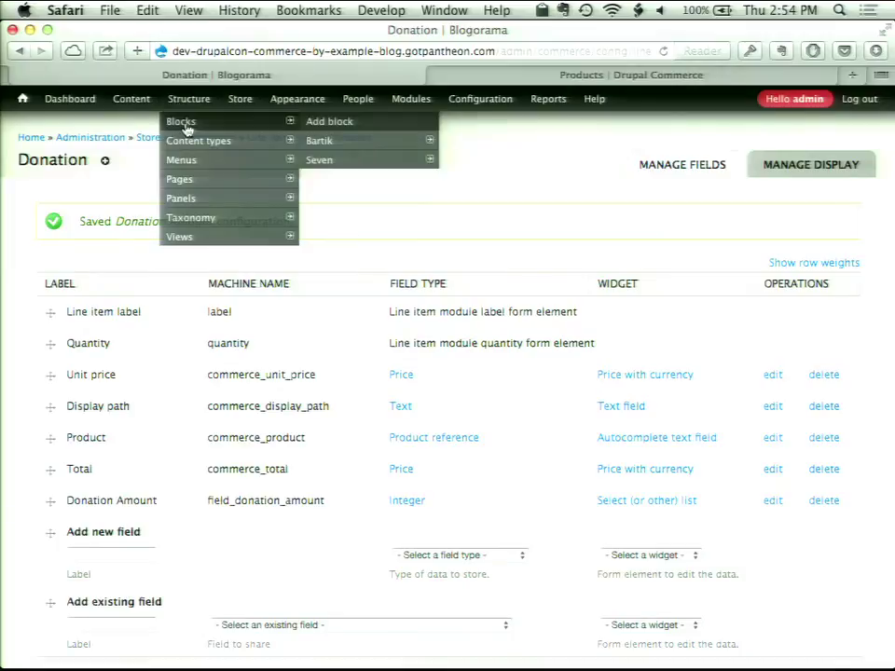
# Start a new content type and enter its name, Tip Jar
pyautogui.click(347, 147)
pyautogui.click(94, 262)
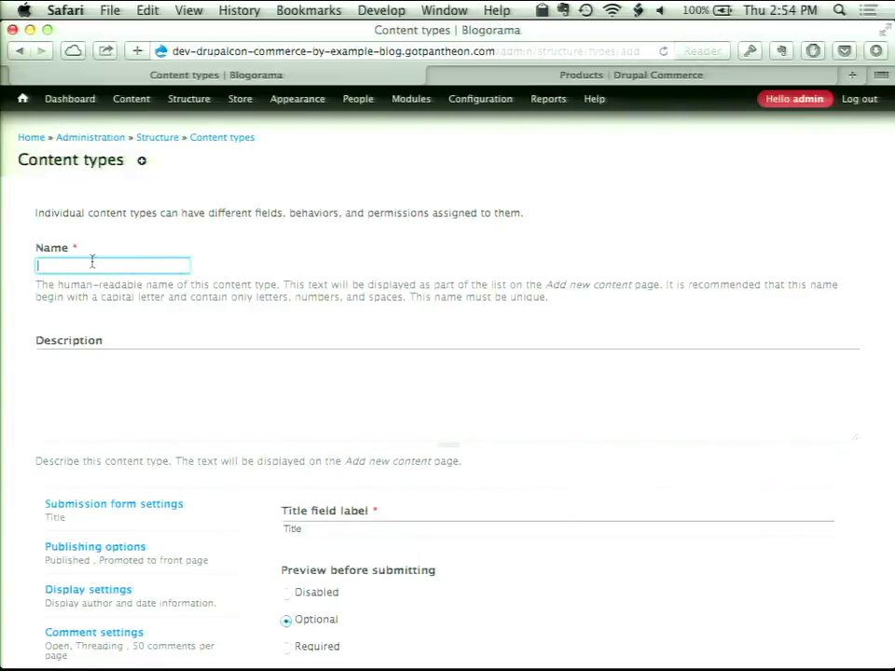
pyautogui.write('Donation')
pyautogui.click(38, 362)
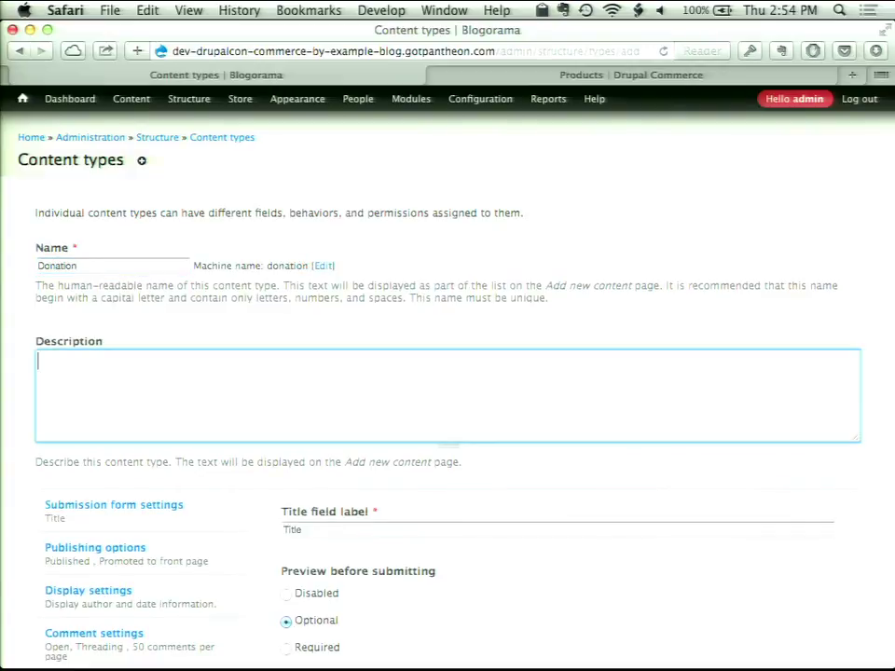
pyautogui.hotkey('shift', 'Tab')
pyautogui.write('Ticket')
# Close comments, hide author and date information, and save the Tip Jar type
pyautogui.scroll(-2, 37, 535)
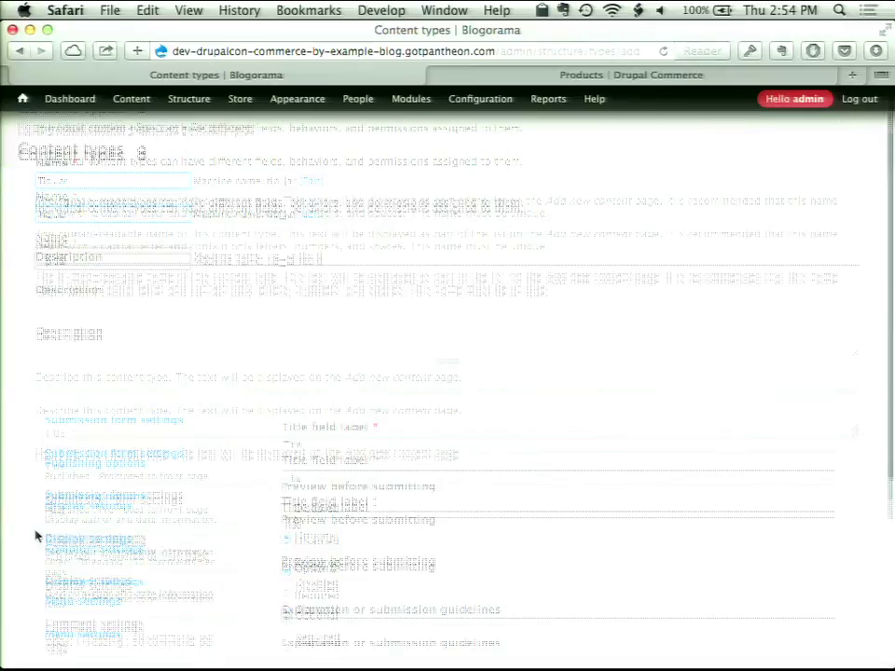
pyautogui.scroll(-3, 37, 536)
pyautogui.click(94, 346)
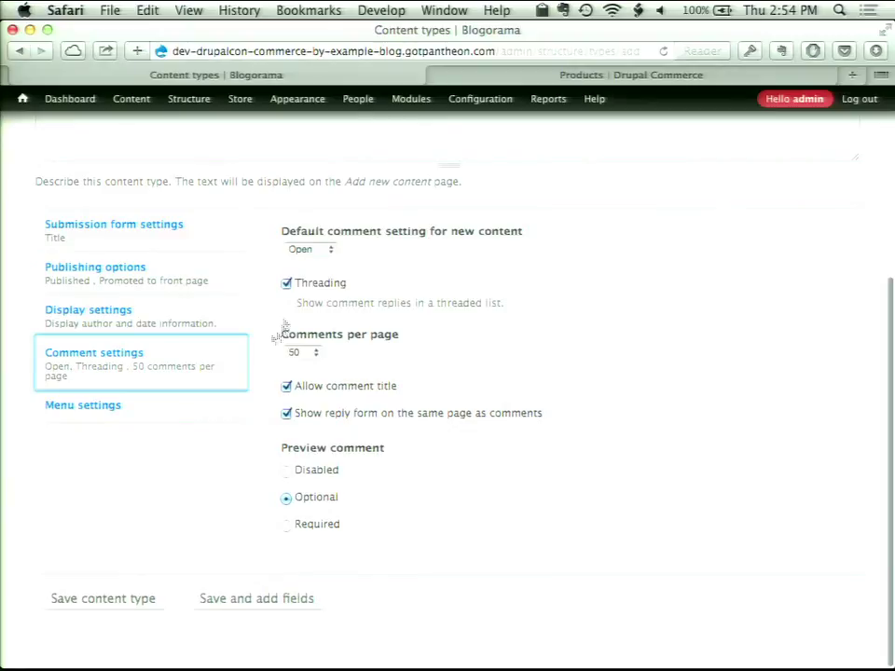
pyautogui.click(89, 310)
pyautogui.click(286, 383)
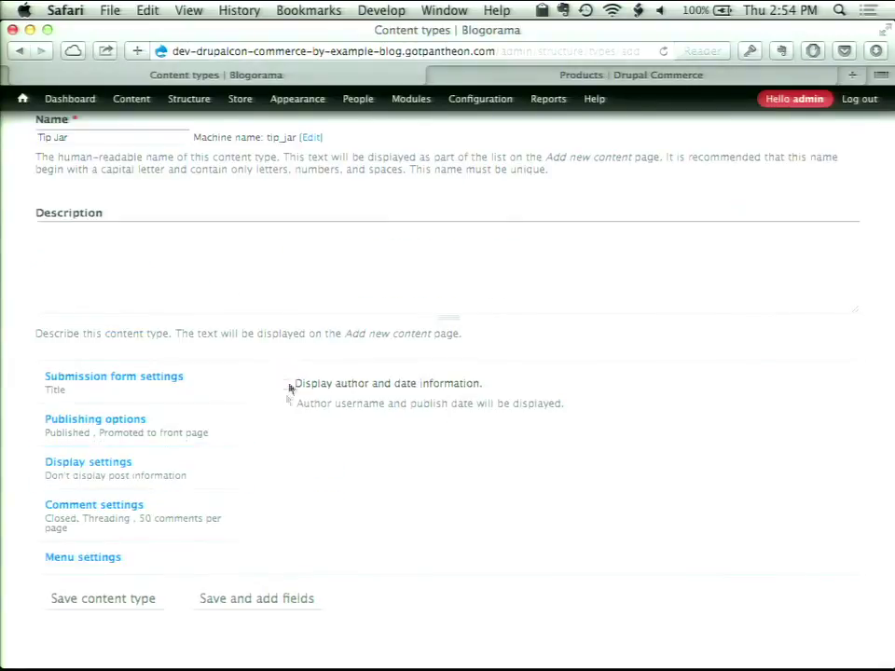
pyautogui.click(237, 604)
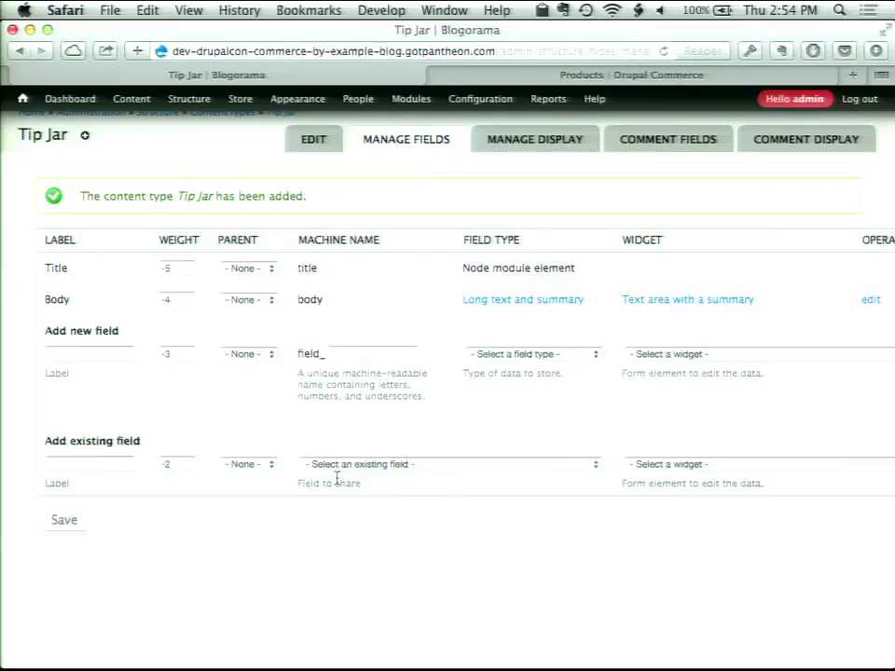
# Clear the existing-field choice after briefly picking the subscriptions product reference field
pyautogui.click(106, 352)
pyautogui.click(512, 464)
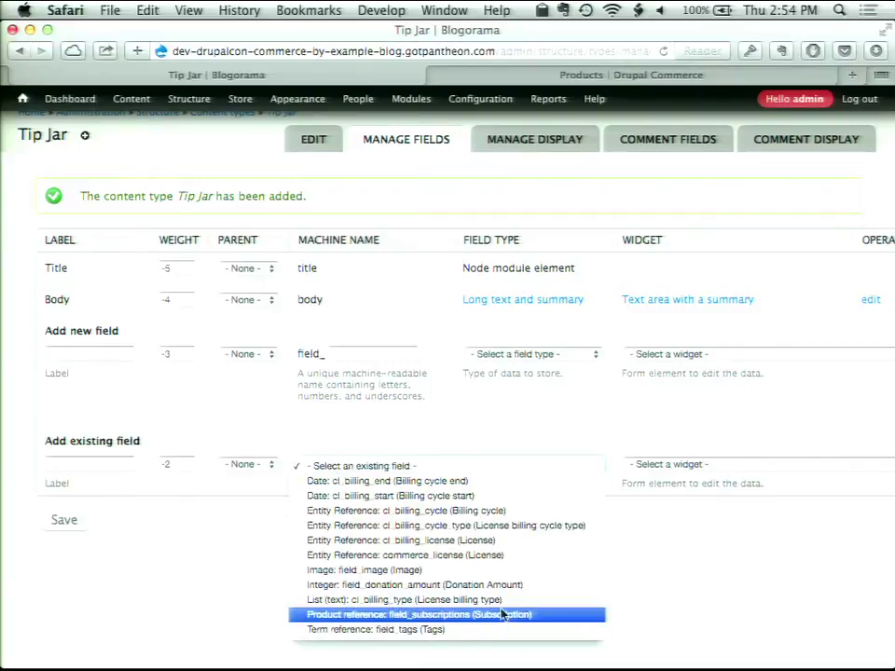
pyautogui.click(502, 615)
pyautogui.click(410, 463)
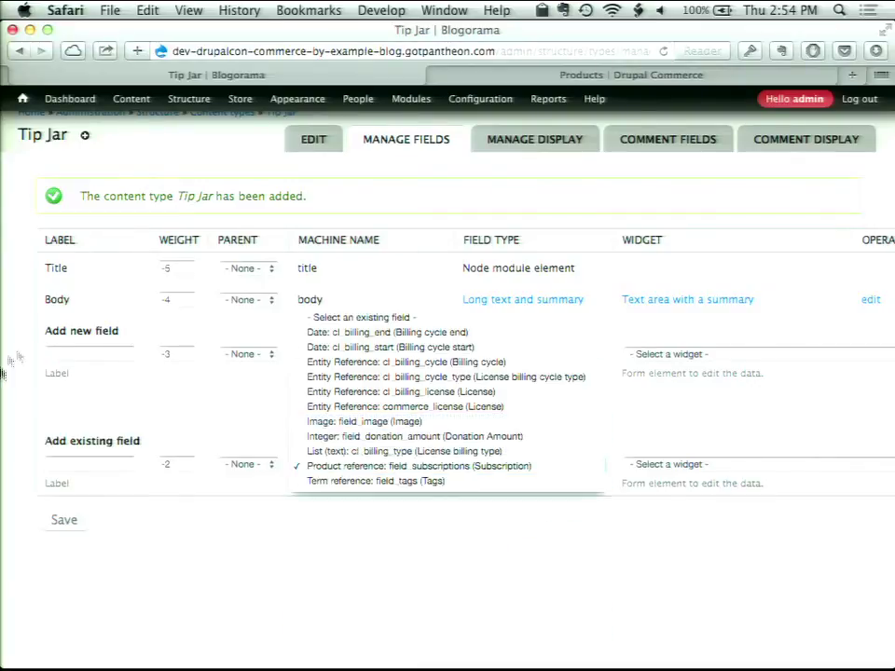
pyautogui.click(72, 375)
pyautogui.click(74, 358)
pyautogui.click(430, 464)
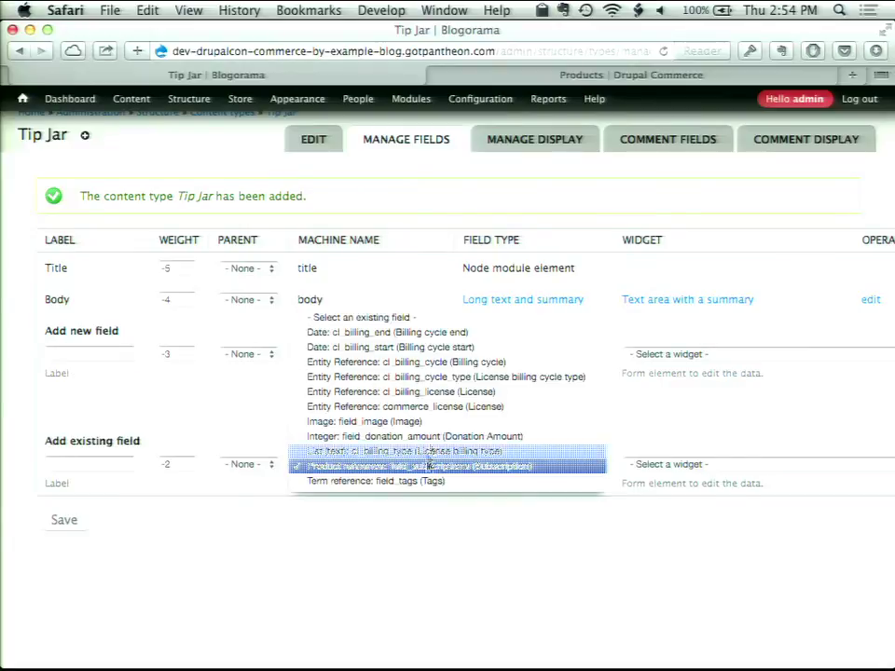
pyautogui.click(364, 317)
pyautogui.click(88, 354)
# Add a Product reference field labelled Donation with machine name donation
pyautogui.write('a')
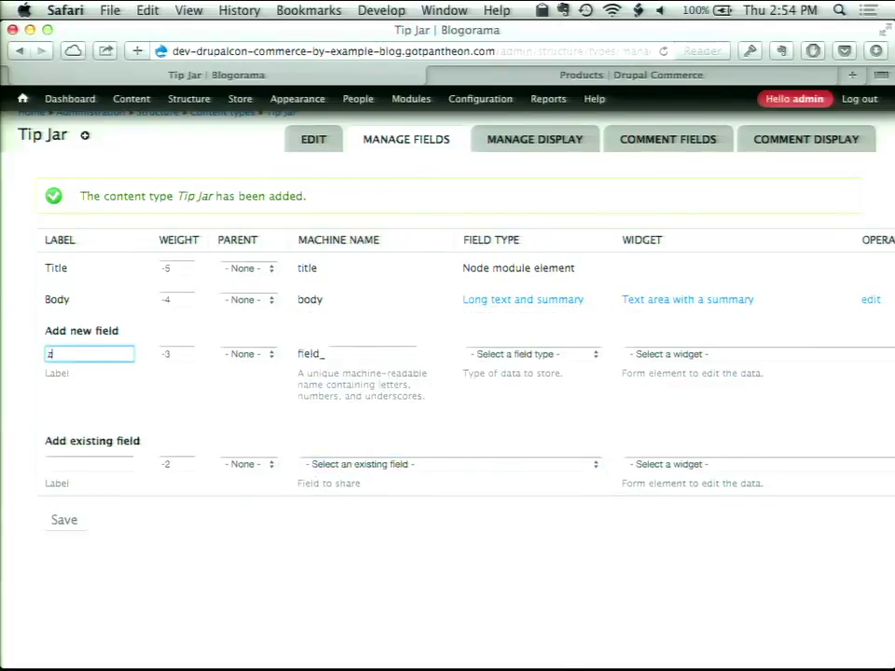
pyautogui.write('Donation')
pyautogui.press('Tab')
pyautogui.press('Tab')
pyautogui.write('donat')
pyautogui.press('BackSpace')
pyautogui.press('BackSpace')
pyautogui.press('BackSpace')
pyautogui.press('BackSpace')
pyautogui.press('BackSpace')
pyautogui.press('BackSpace')
pyautogui.write('donation')
# Give the Donation field a check boxes/radio buttons widget and save it
pyautogui.press('Tab')
pyautogui.press('space')
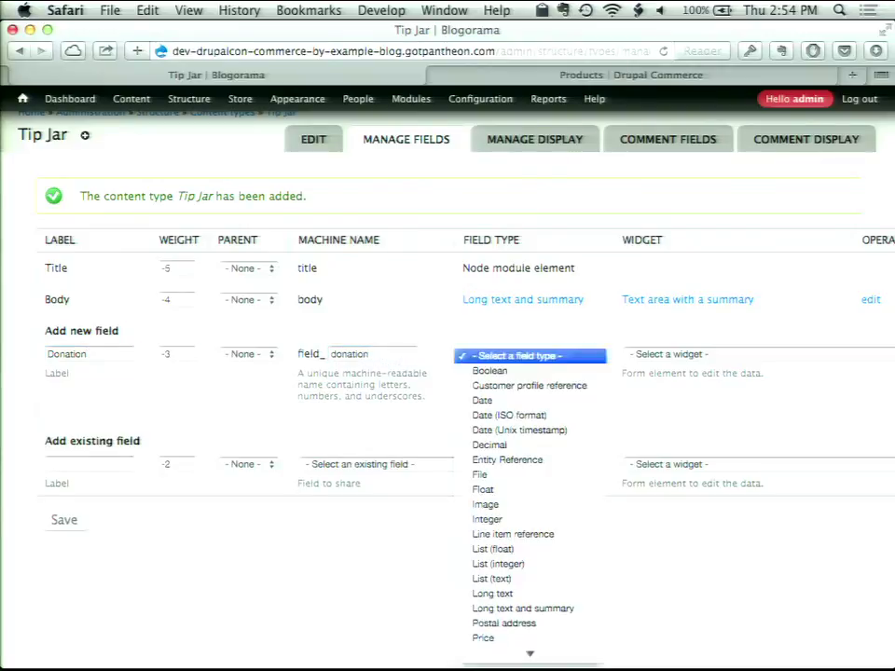
pyautogui.write('pro')
pyautogui.press('Return')
pyautogui.press('Tab')
pyautogui.press('space')
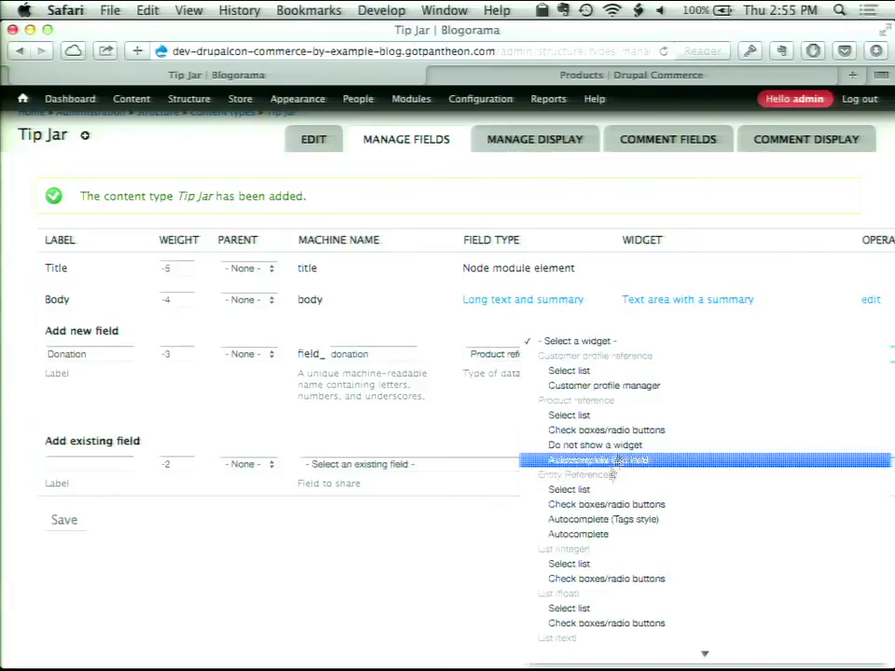
pyautogui.click(606, 429)
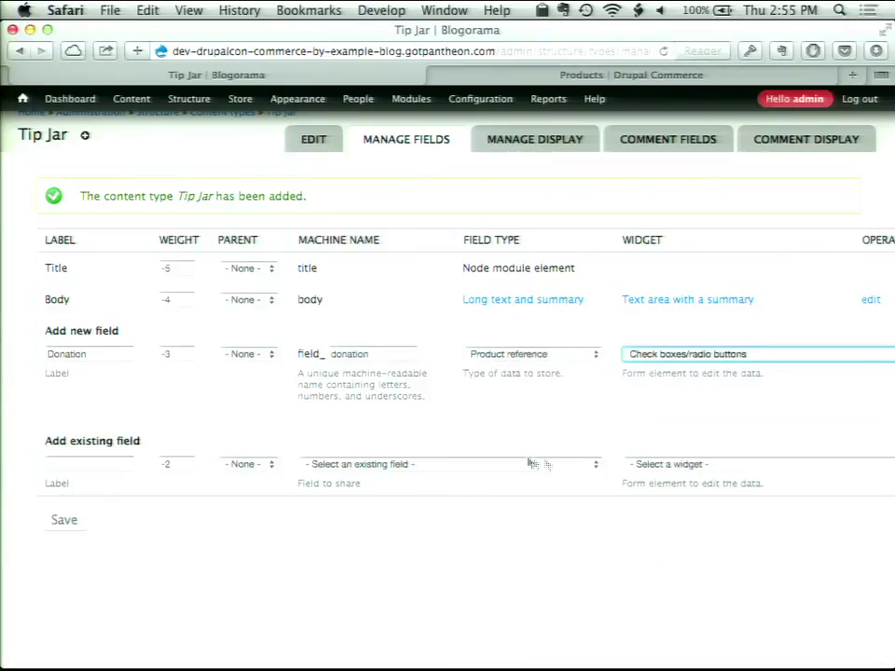
pyautogui.click(60, 522)
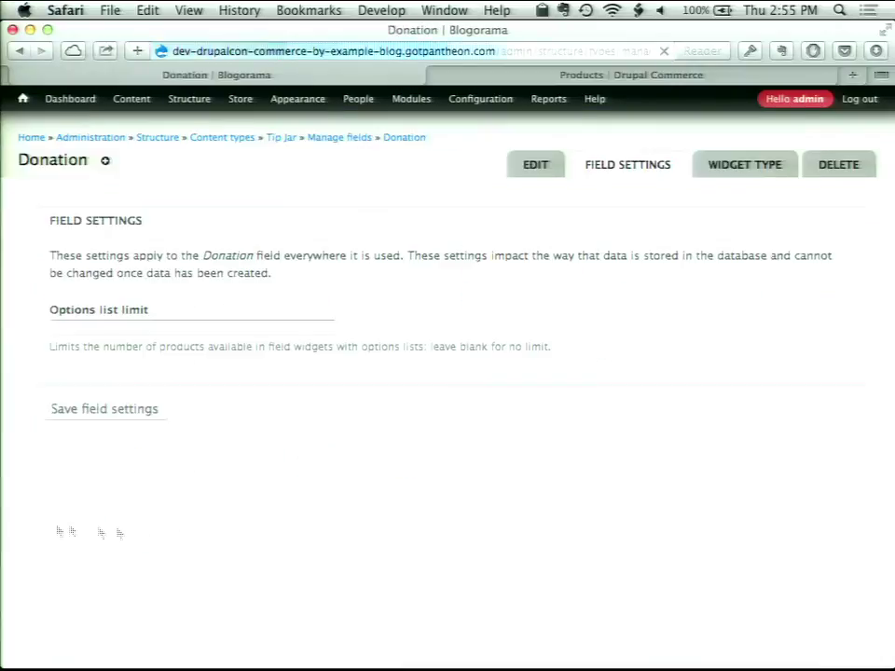
# Accept the field settings, allow only Product type items, and save the Donation settings
pyautogui.click(123, 412)
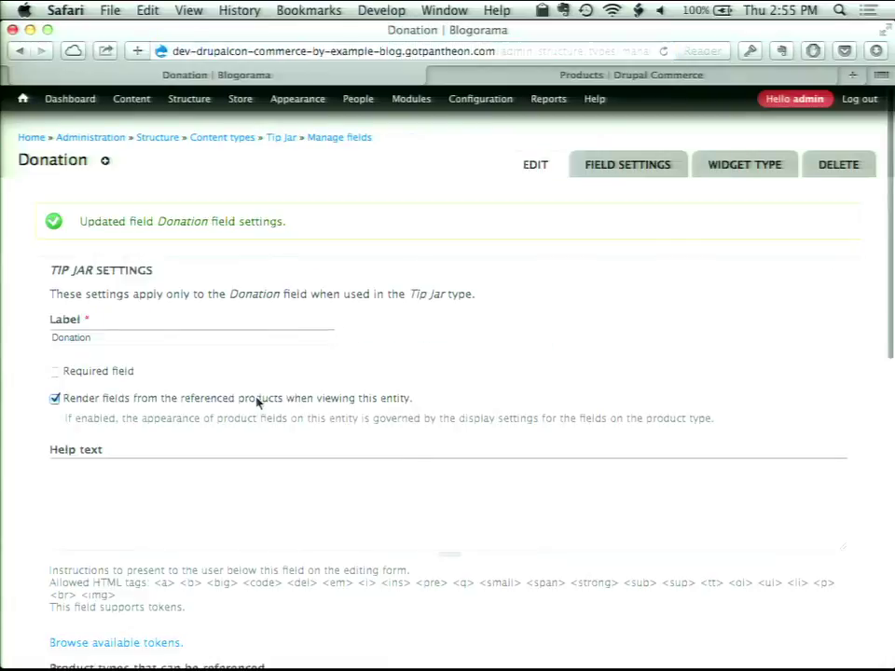
pyautogui.scroll(-3, 255, 401)
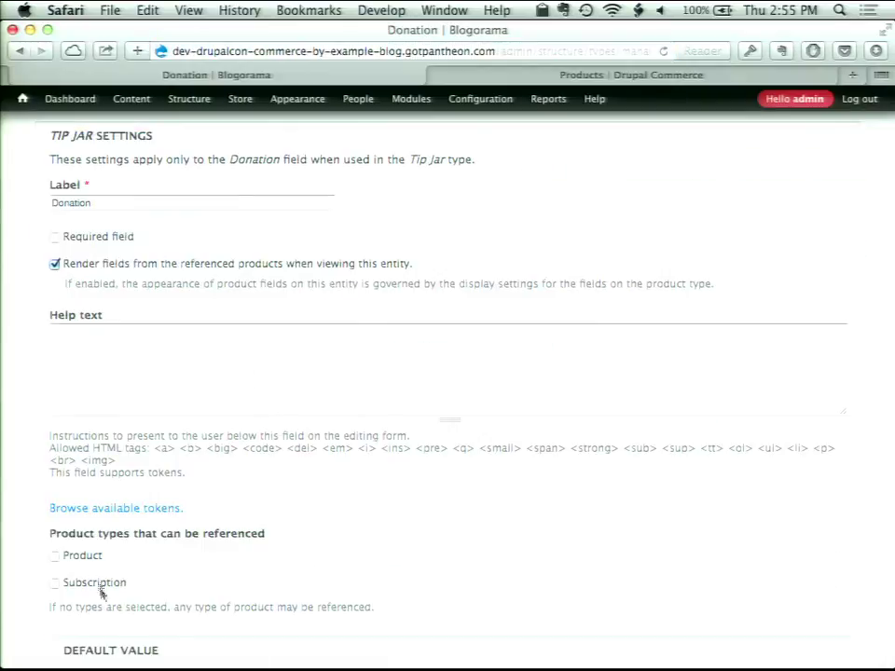
pyautogui.scroll(1, 180, 499)
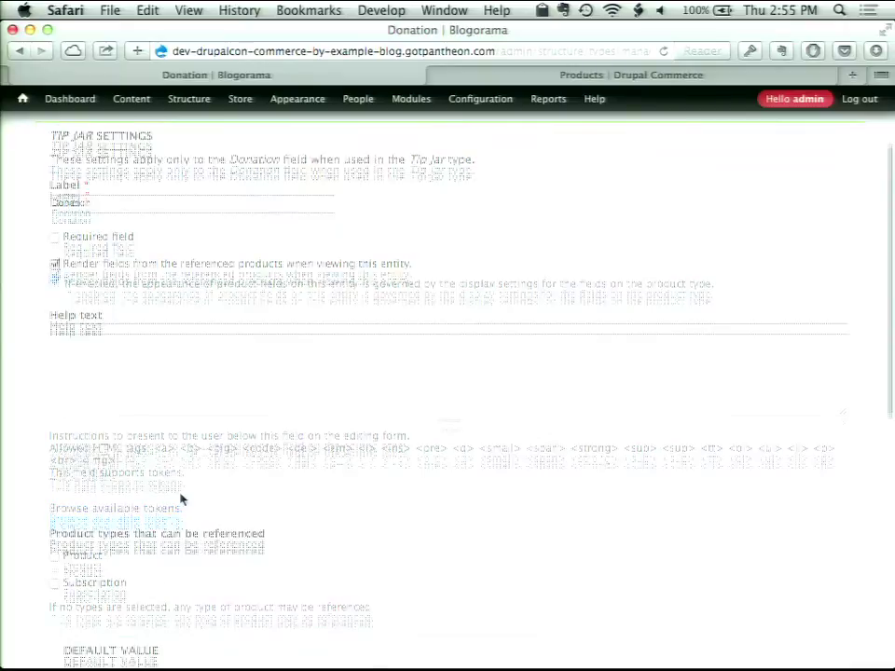
pyautogui.moveTo(248, 655)
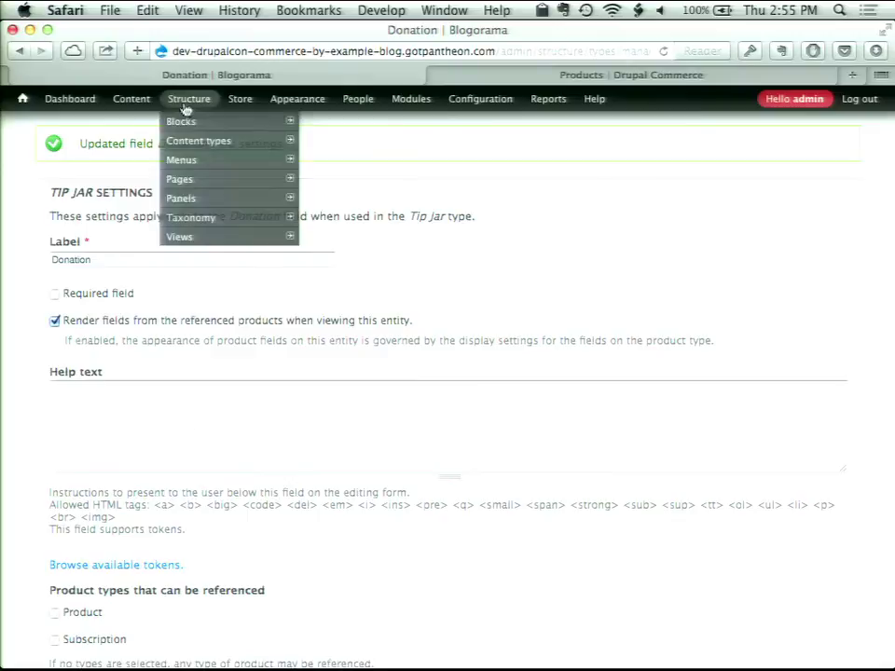
pyautogui.moveTo(244, 99)
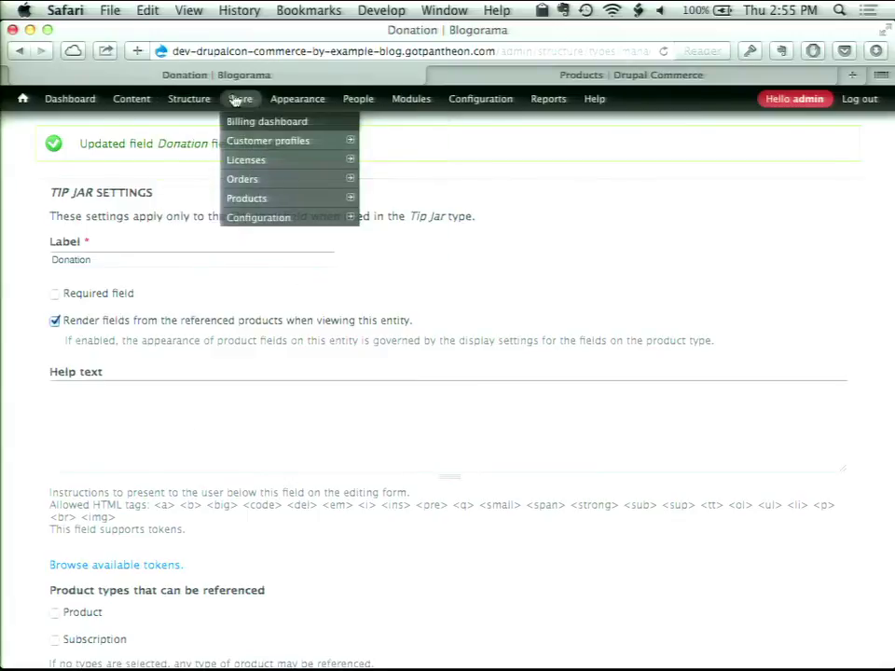
pyautogui.moveTo(261, 198)
pyautogui.moveTo(374, 203)
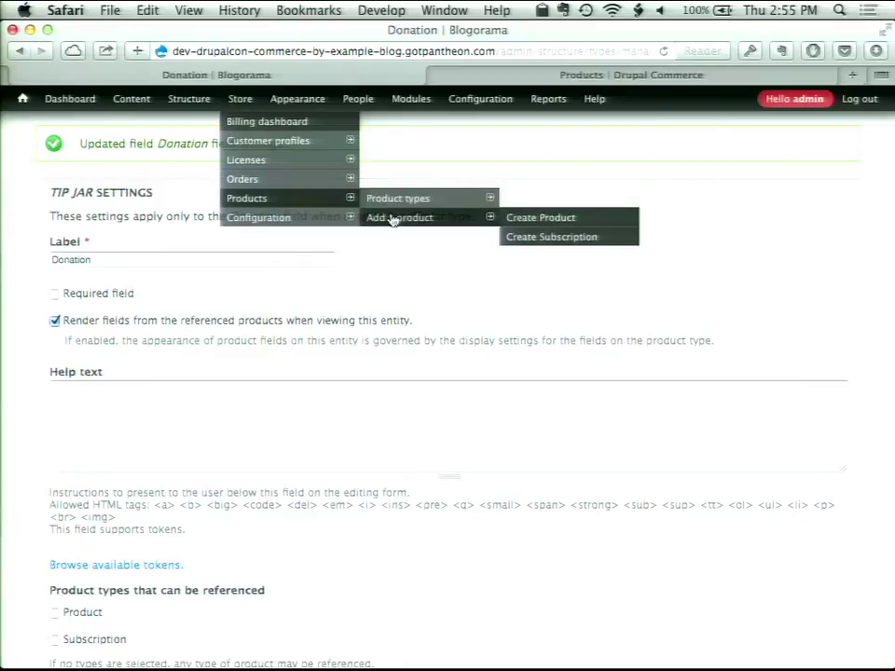
pyautogui.click(55, 612)
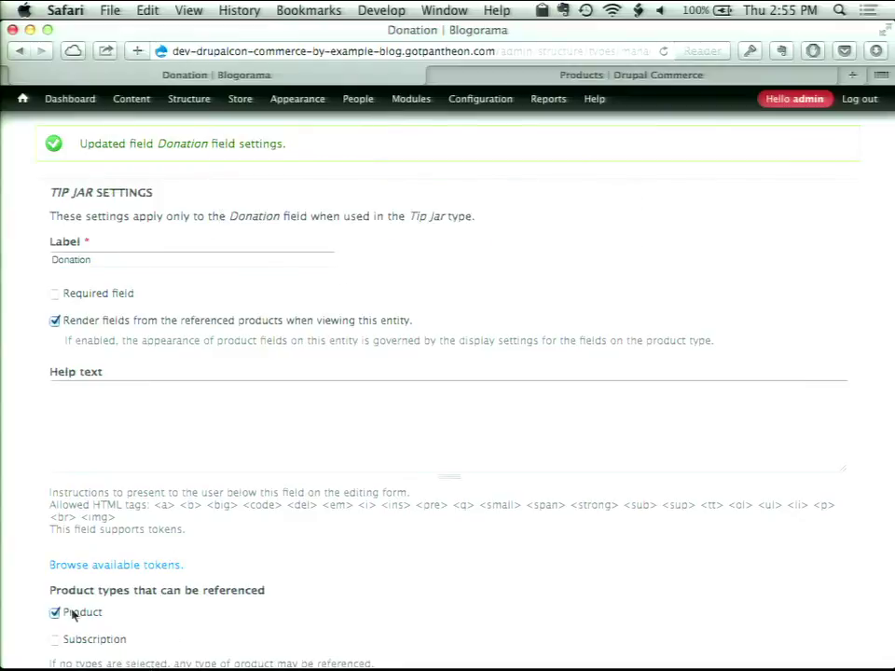
pyautogui.scroll(-15, 65, 612)
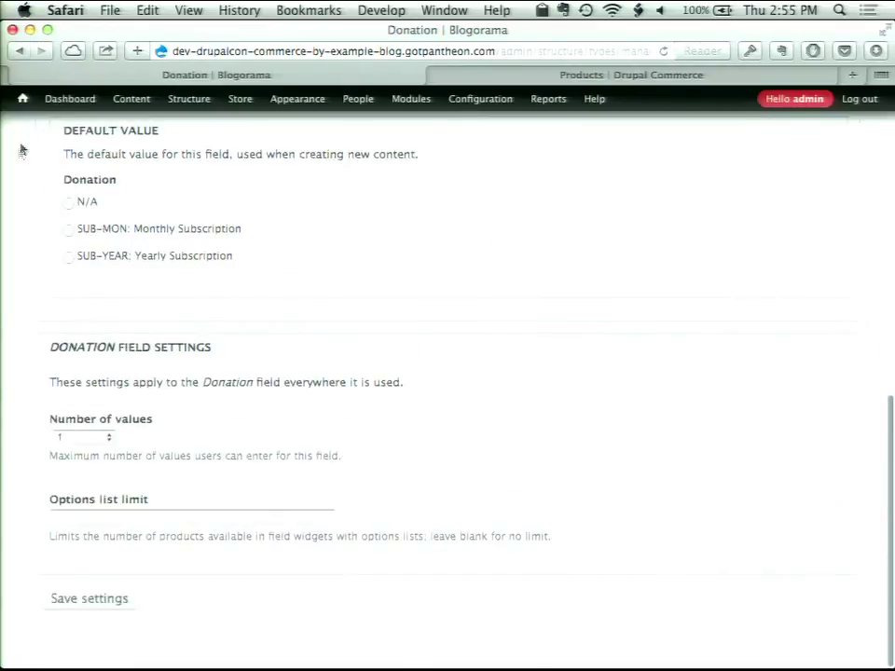
pyautogui.scroll(1, 114, 635)
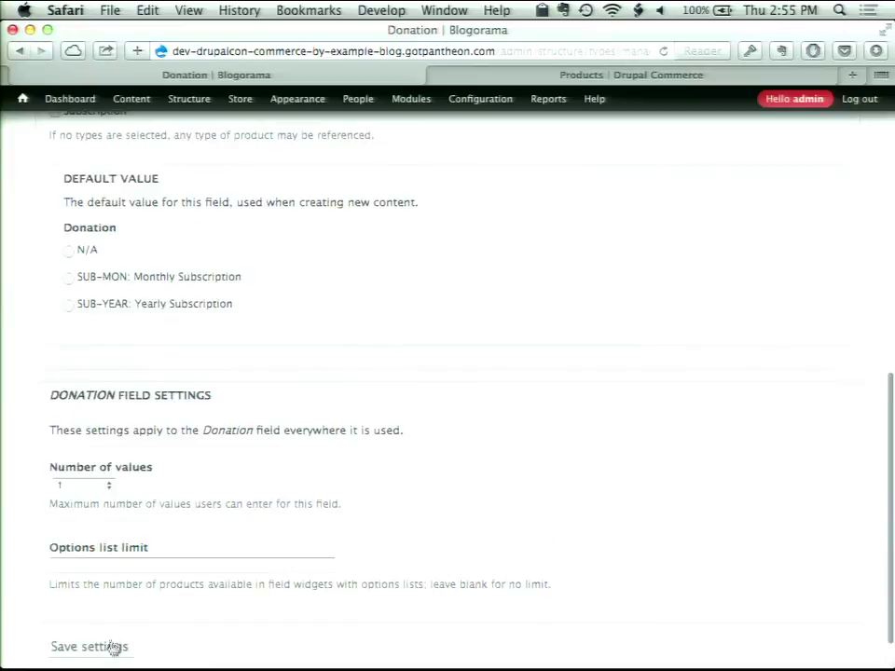
pyautogui.click(112, 646)
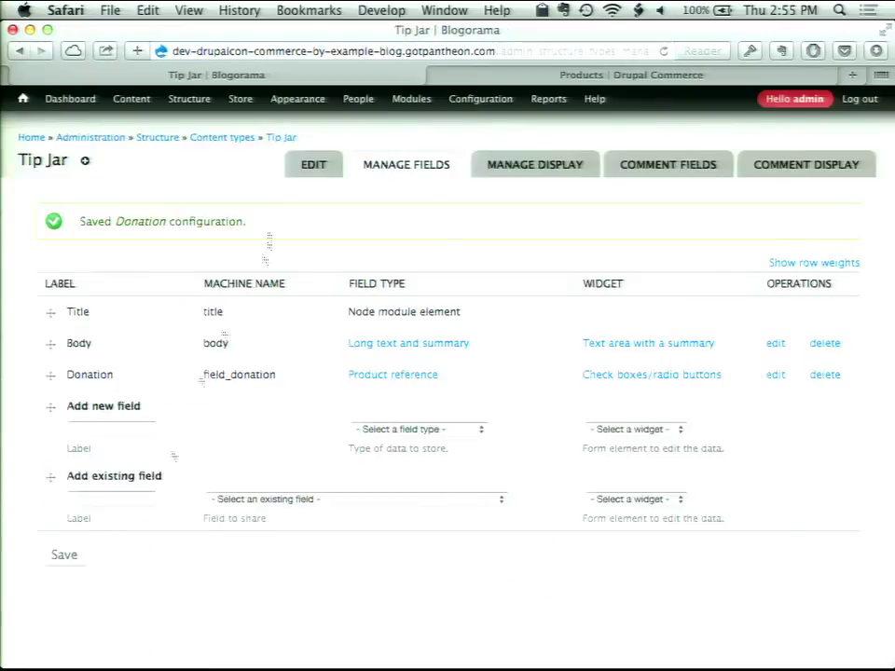
# Go to Store > Products > Add a product and choose Create Product
pyautogui.moveTo(233, 99)
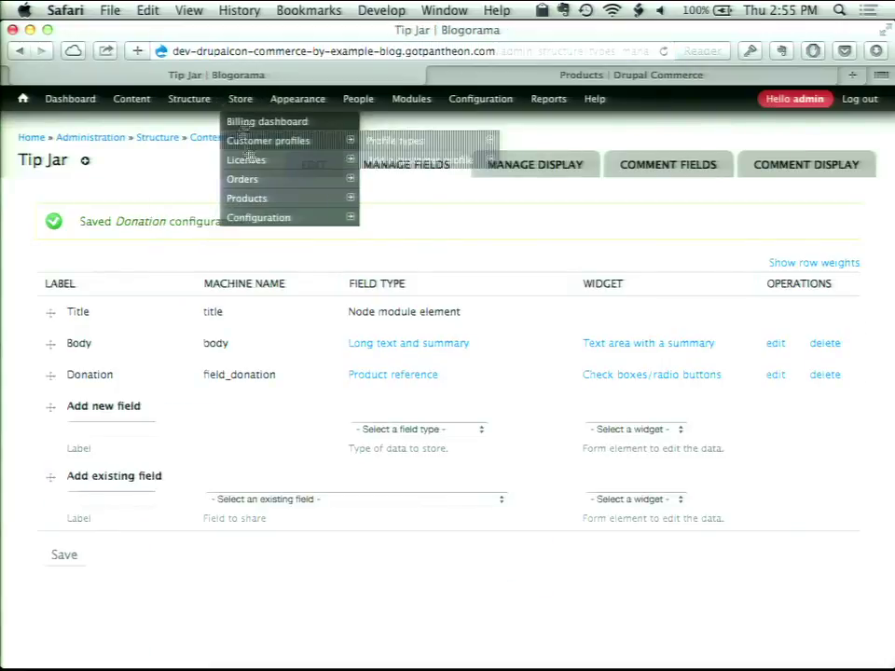
pyautogui.moveTo(150, 100)
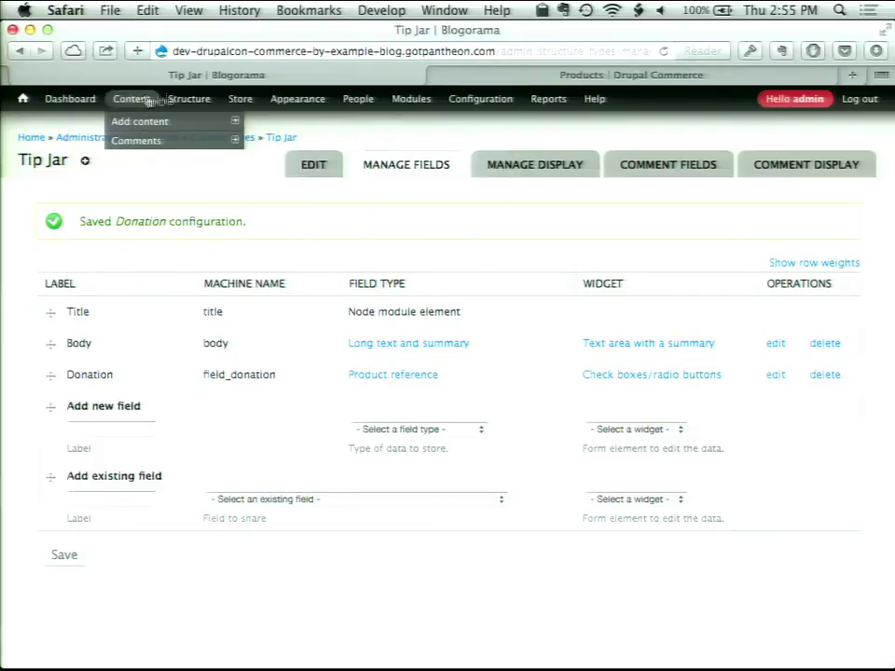
pyautogui.moveTo(189, 99)
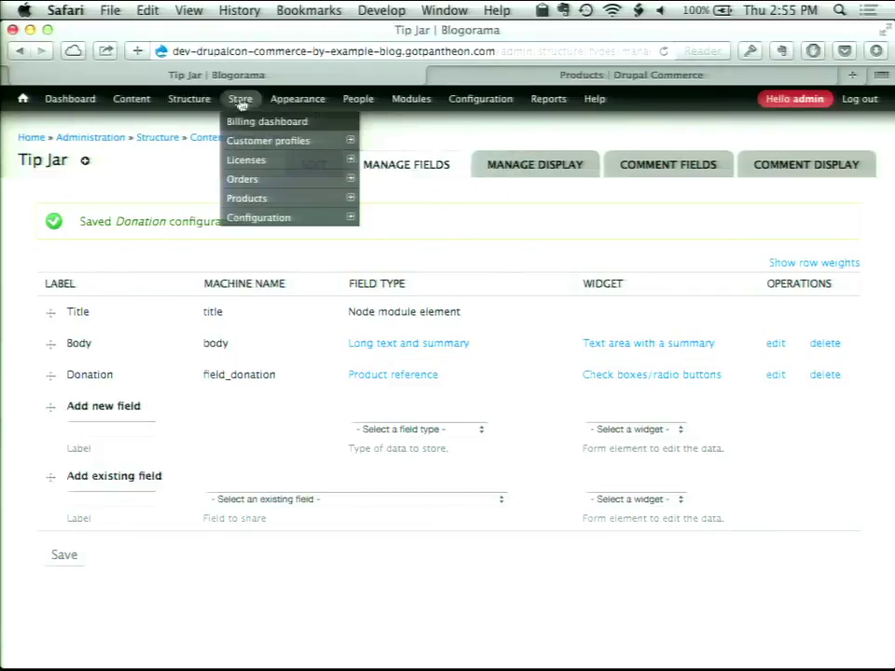
pyautogui.moveTo(259, 190)
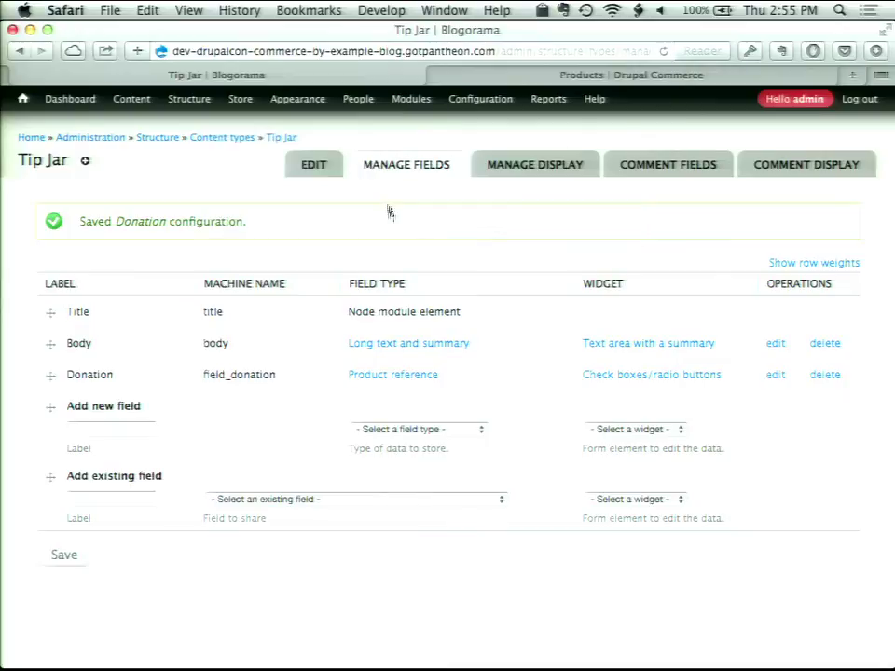
pyautogui.moveTo(351, 198)
pyautogui.moveTo(399, 219)
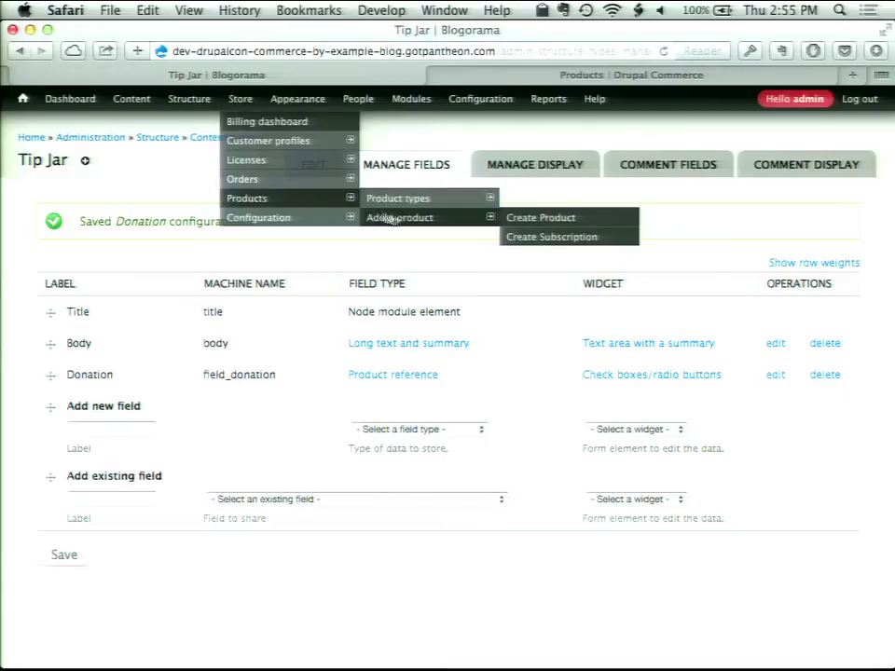
pyautogui.click(513, 217)
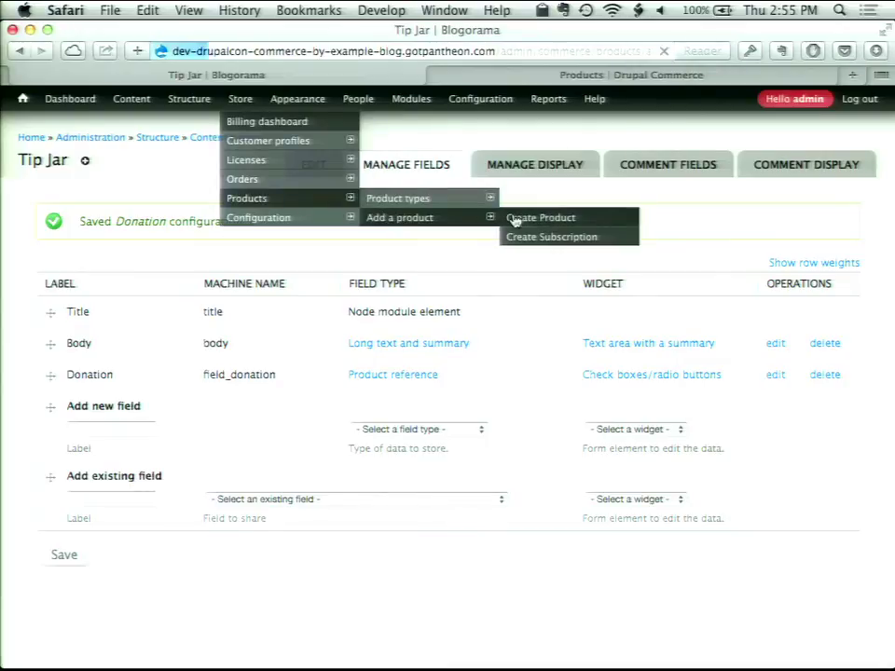
# Save a product with SKU DONATION, title Donation and price 5 USD
pyautogui.click(216, 229)
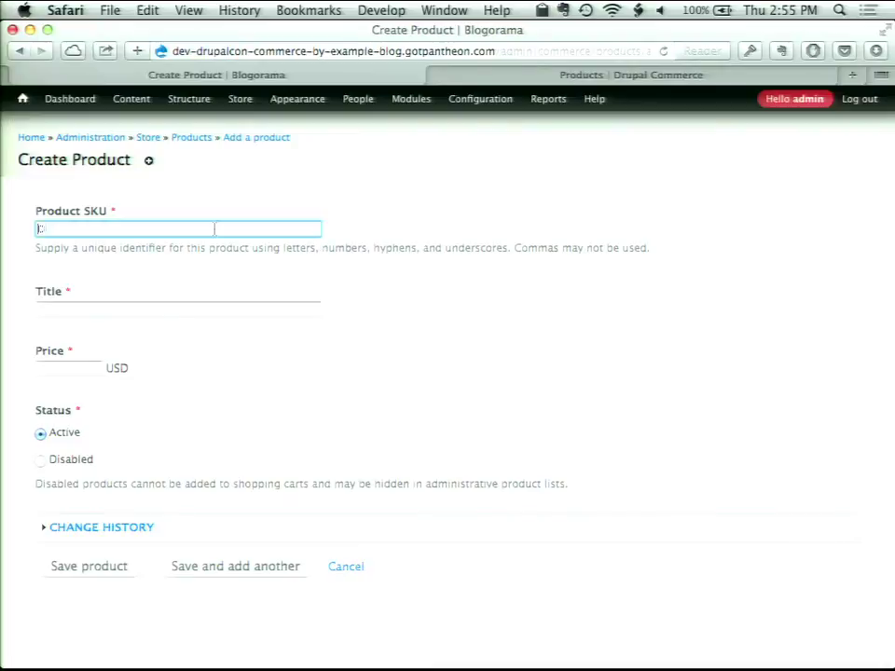
pyautogui.write('DONATION')
pyautogui.click(177, 310)
pyautogui.write('Donation')
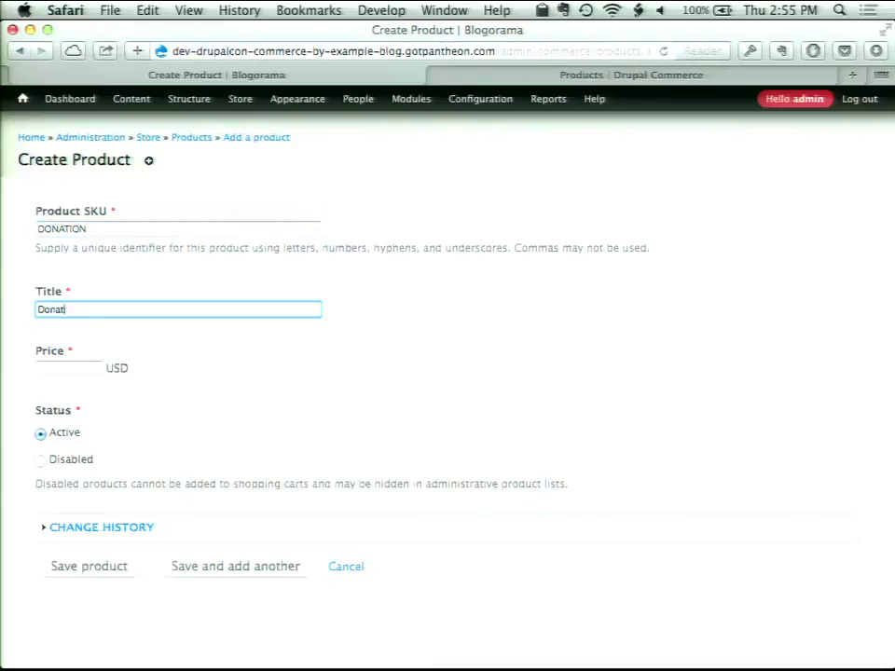
pyautogui.click(68, 368)
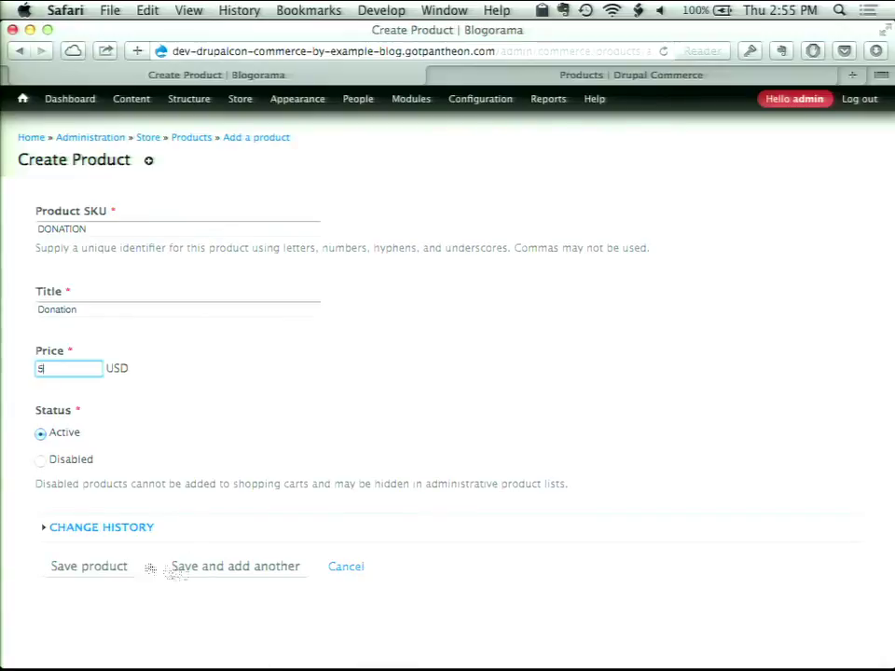
pyautogui.click(92, 569)
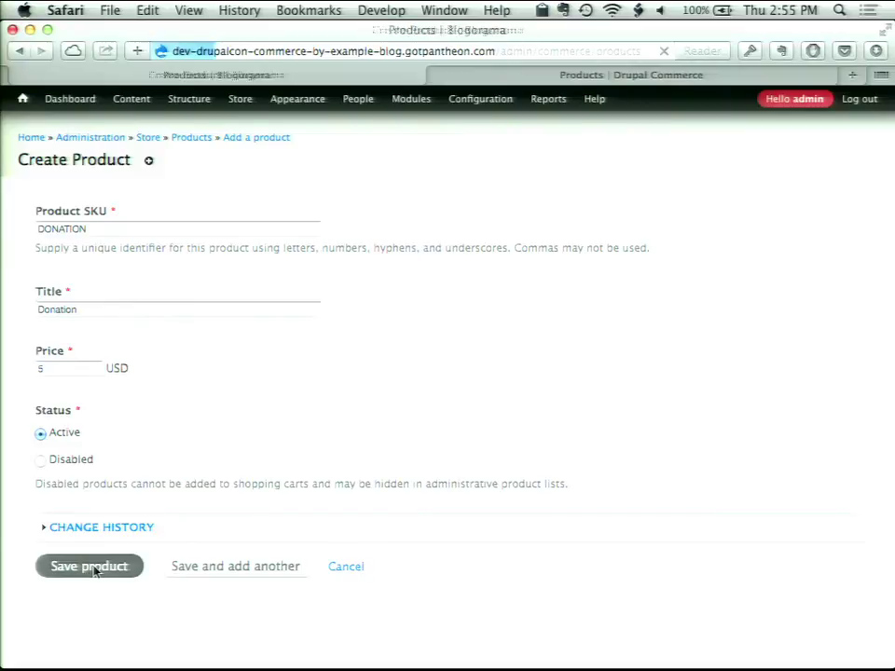
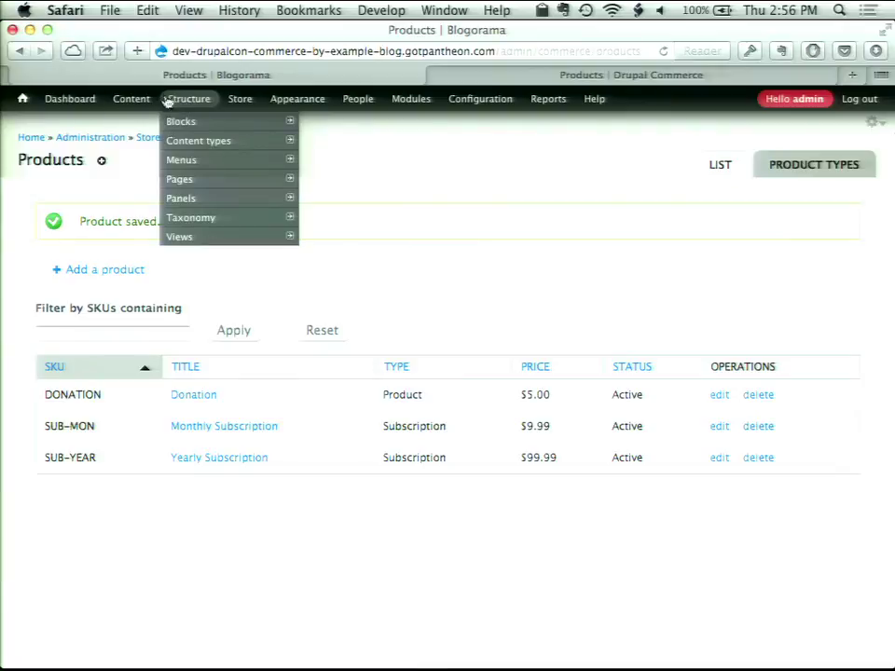
# Set the Tip Jar's Donation add-to-cart format to use the Donation line item type
pyautogui.moveTo(196, 142)
pyautogui.moveTo(380, 216)
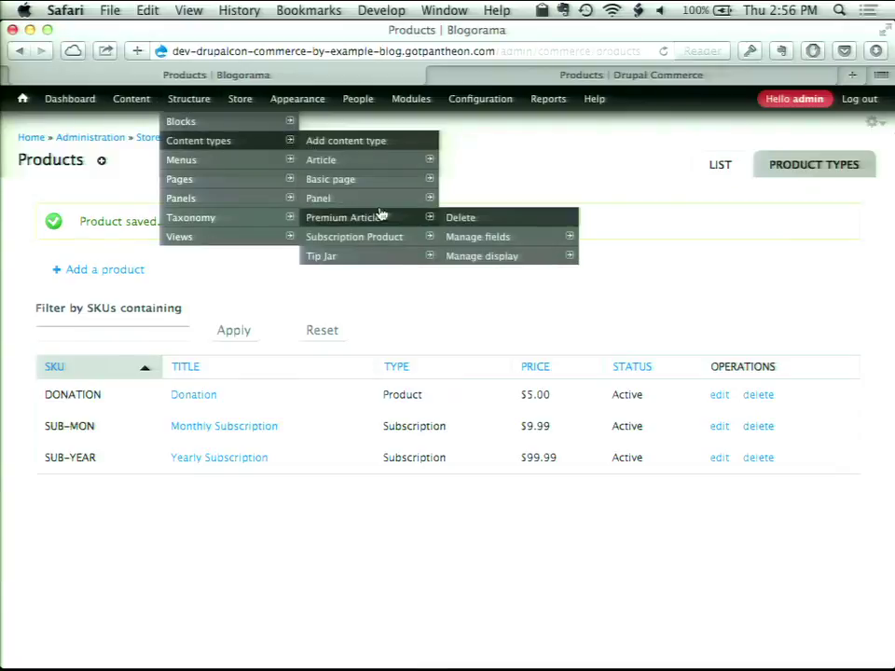
pyautogui.moveTo(410, 255)
pyautogui.moveTo(538, 296)
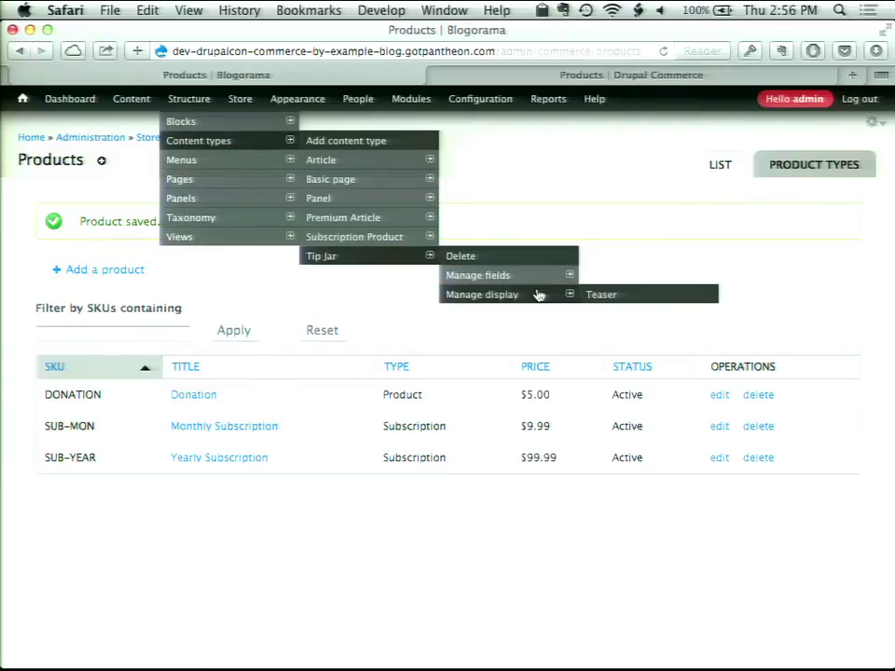
pyautogui.click(539, 295)
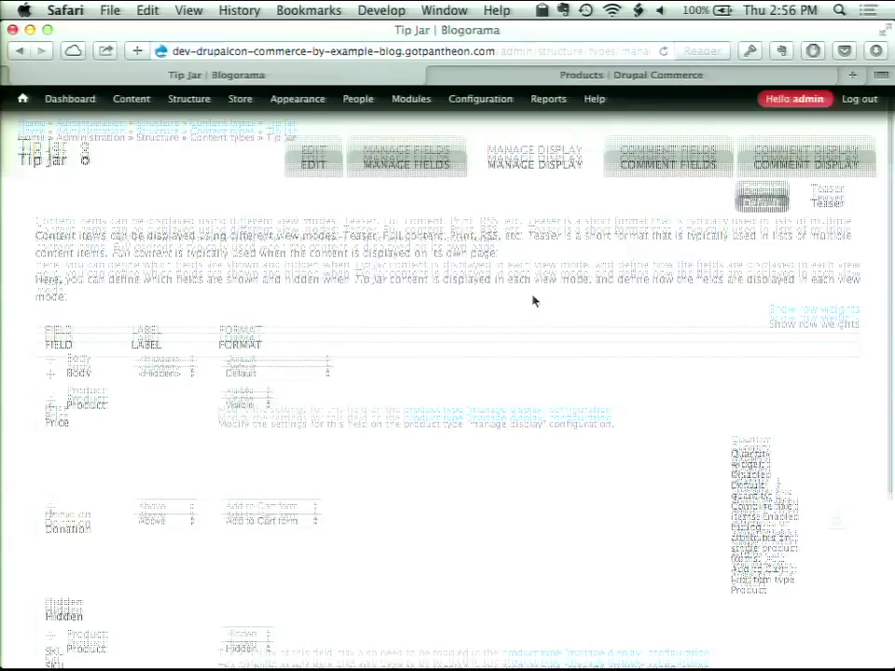
pyautogui.scroll(-5, 533, 300)
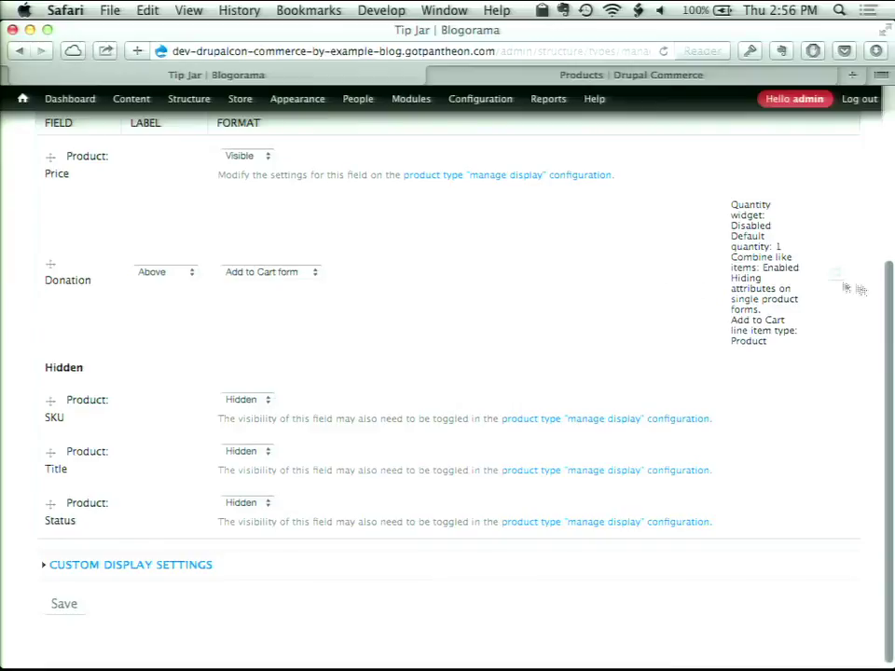
pyautogui.click(842, 275)
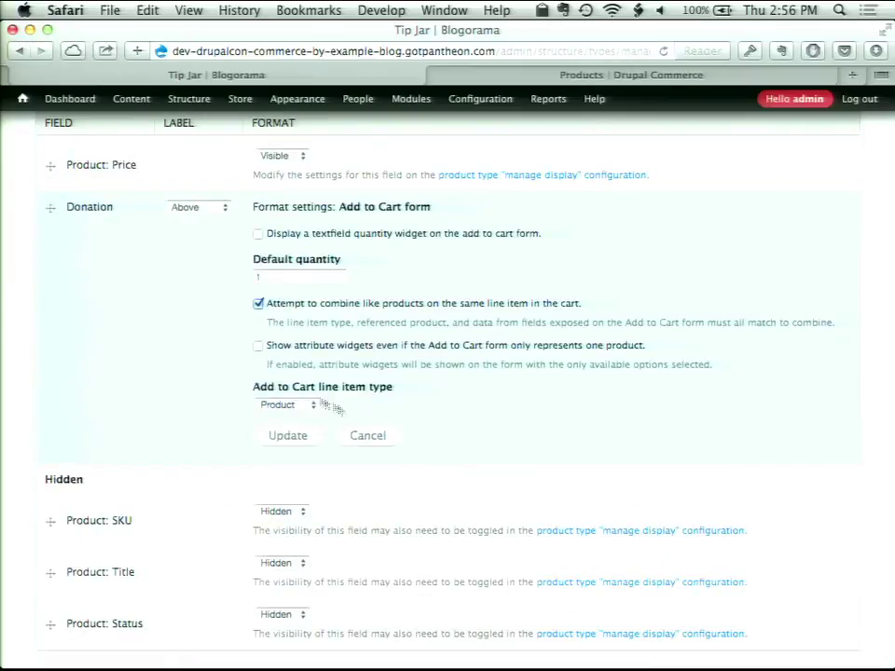
pyautogui.click(317, 404)
pyautogui.click(280, 319)
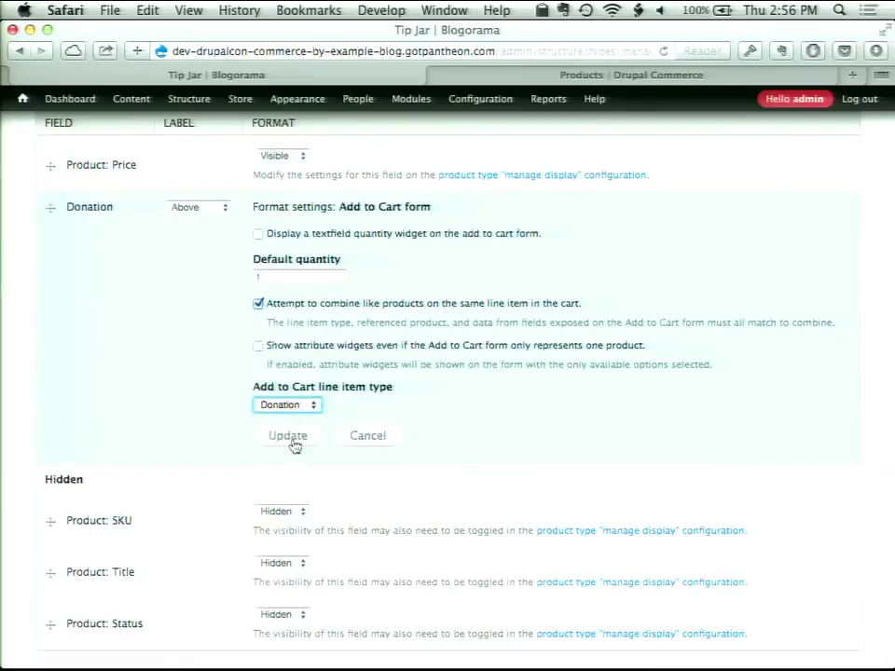
pyautogui.click(288, 436)
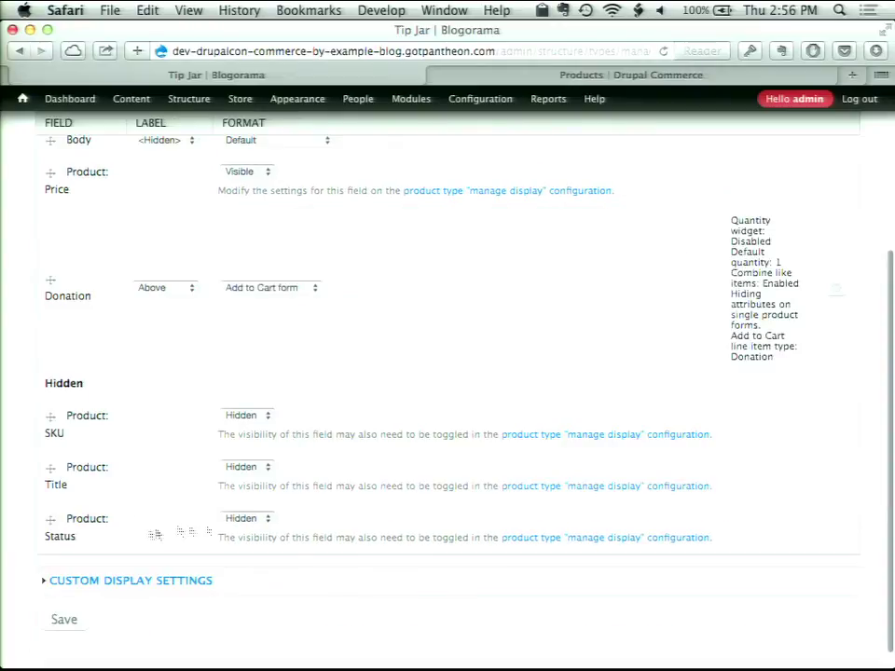
# Move Product: Price into Hidden and save the Tip Jar display
pyautogui.scroll(2, 104, 511)
pyautogui.scroll(-3, 116, 490)
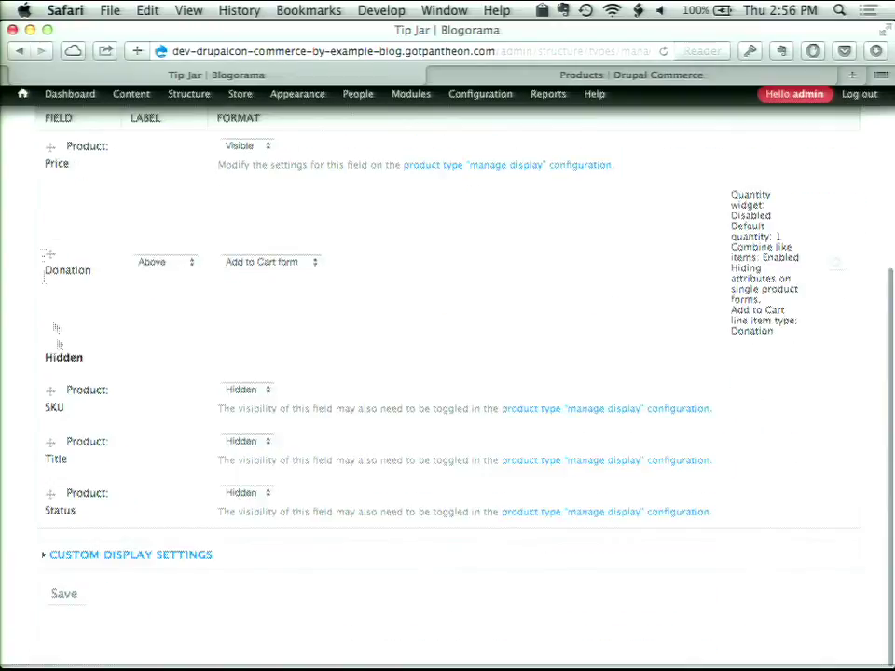
pyautogui.moveTo(51, 146); pyautogui.dragTo(53, 310)
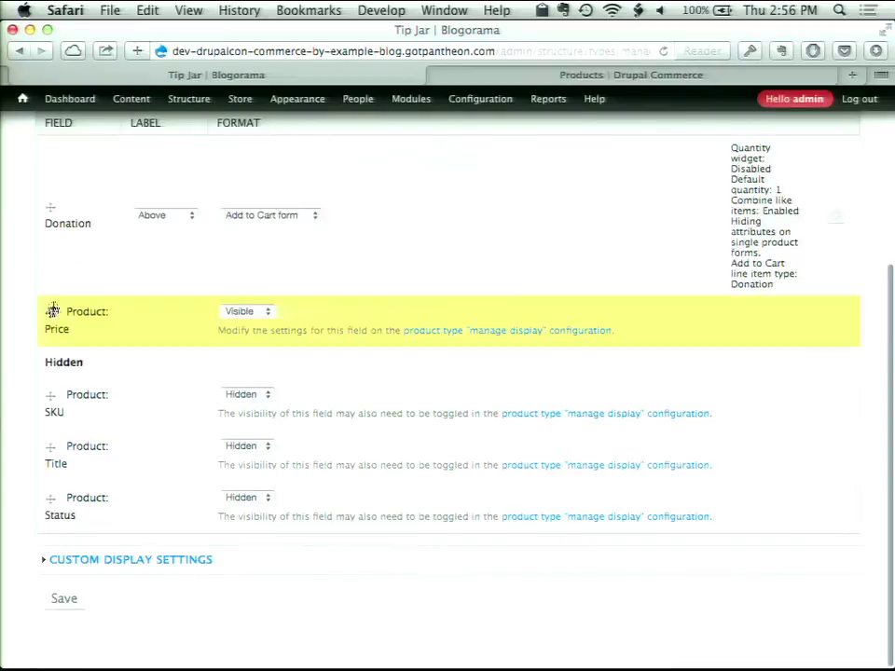
pyautogui.scroll(1, 54, 314)
pyautogui.moveTo(50, 355); pyautogui.dragTo(54, 406)
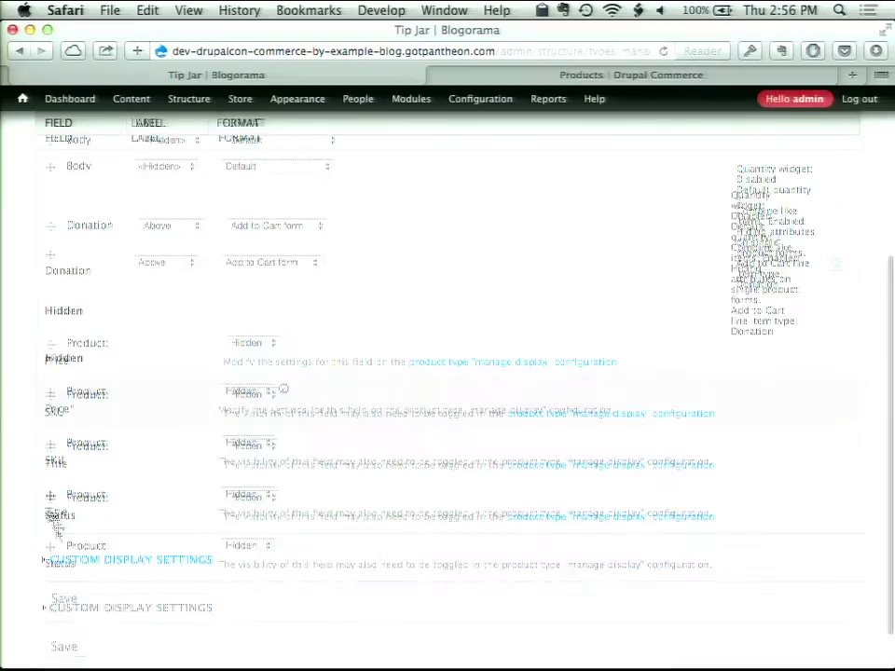
pyautogui.click(65, 666)
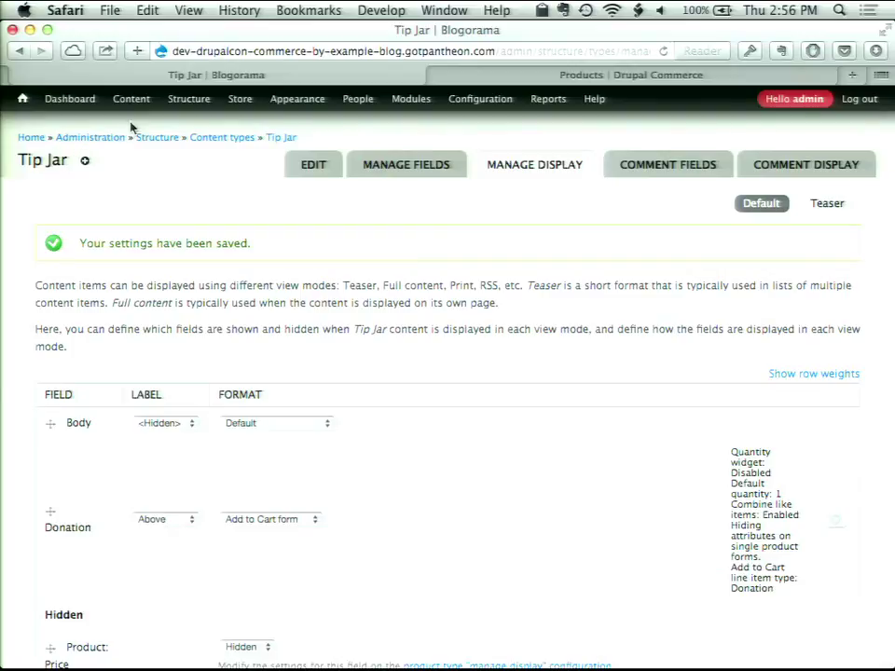
# Start a new Tip Jar titled 'Donate Today!' with body 'Donation some money to me!'
pyautogui.moveTo(191, 104)
pyautogui.moveTo(128, 118)
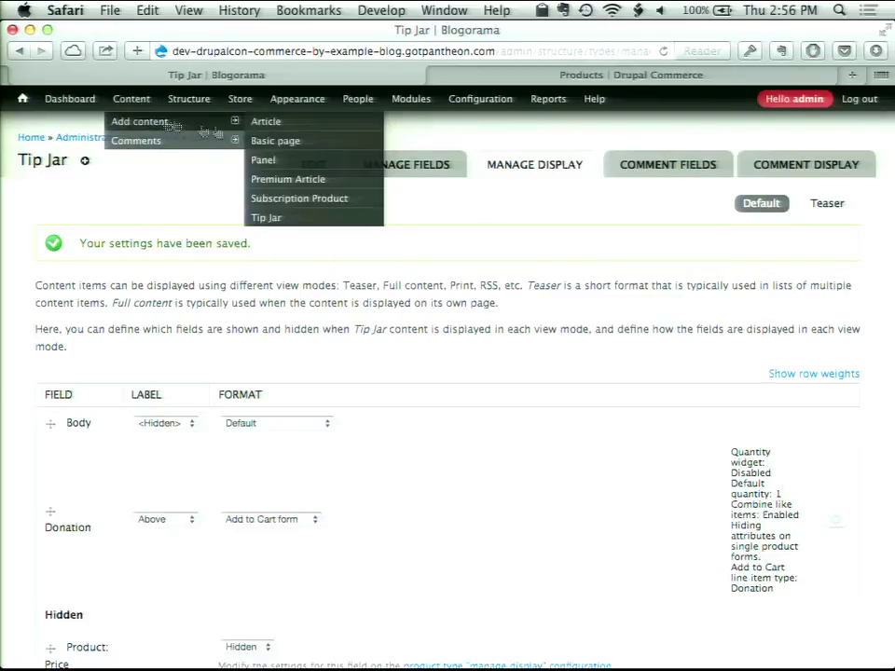
pyautogui.click(314, 218)
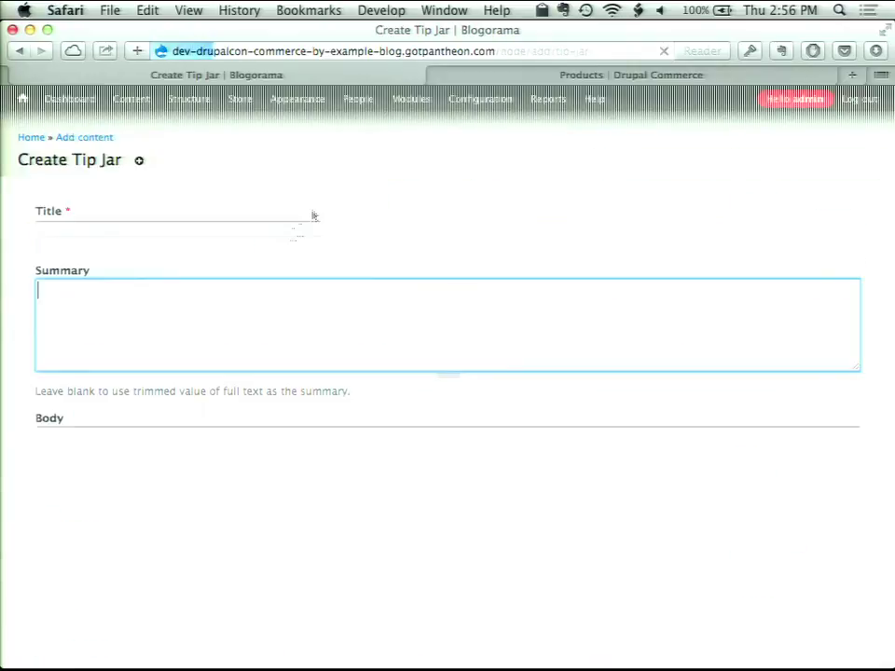
pyautogui.click(244, 224)
pyautogui.write('Donatio')
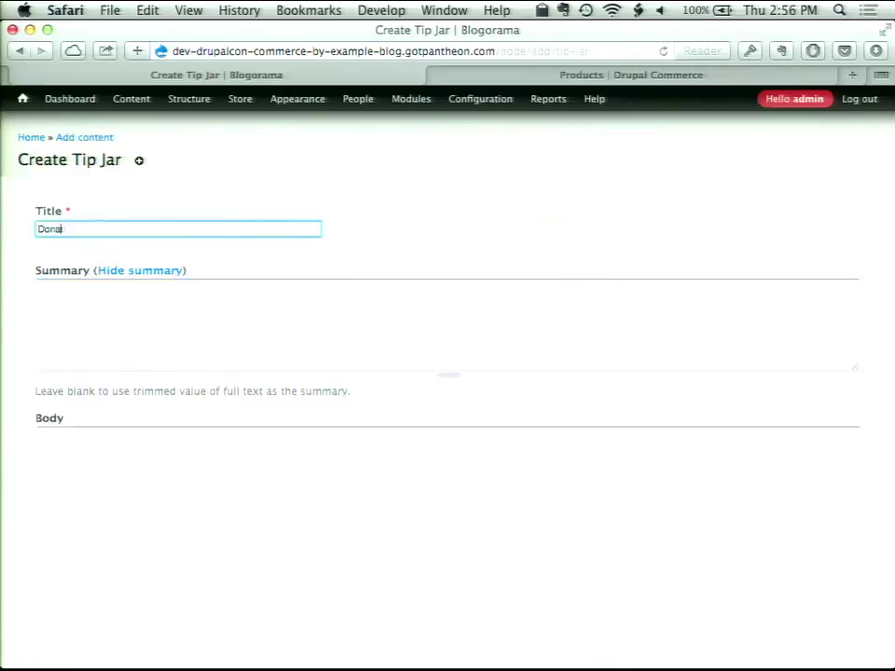
pyautogui.press('BackSpace')
pyautogui.press('BackSpace')
pyautogui.write('e Today!')
pyautogui.scroll(-2, 334, 381)
pyautogui.click(333, 381)
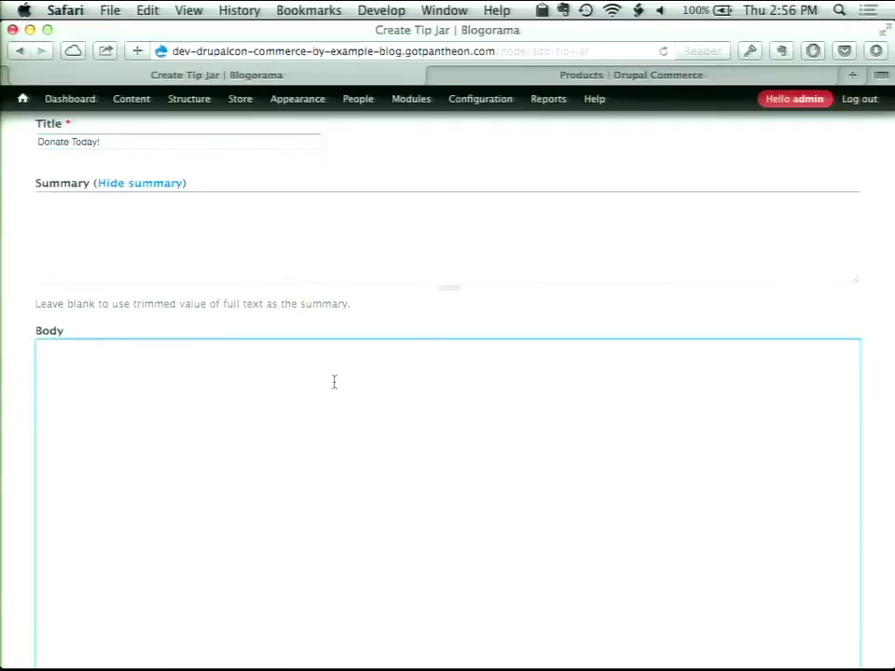
pyautogui.write('Donation some mo')
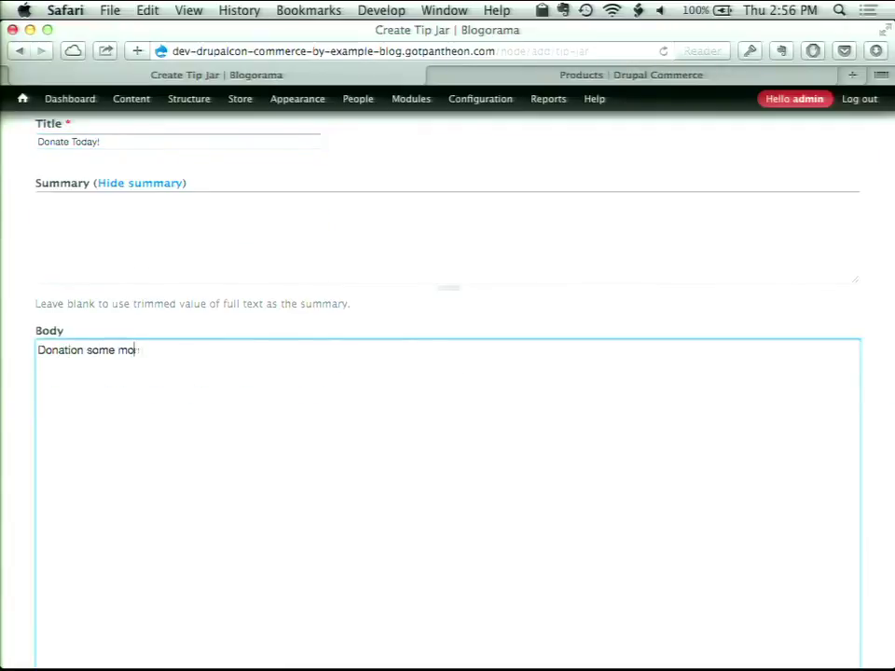
pyautogui.write('ney to me!')
# Attach the Donation product, provide a menu link, and save the Tip Jar
pyautogui.scroll(-5, 201, 606)
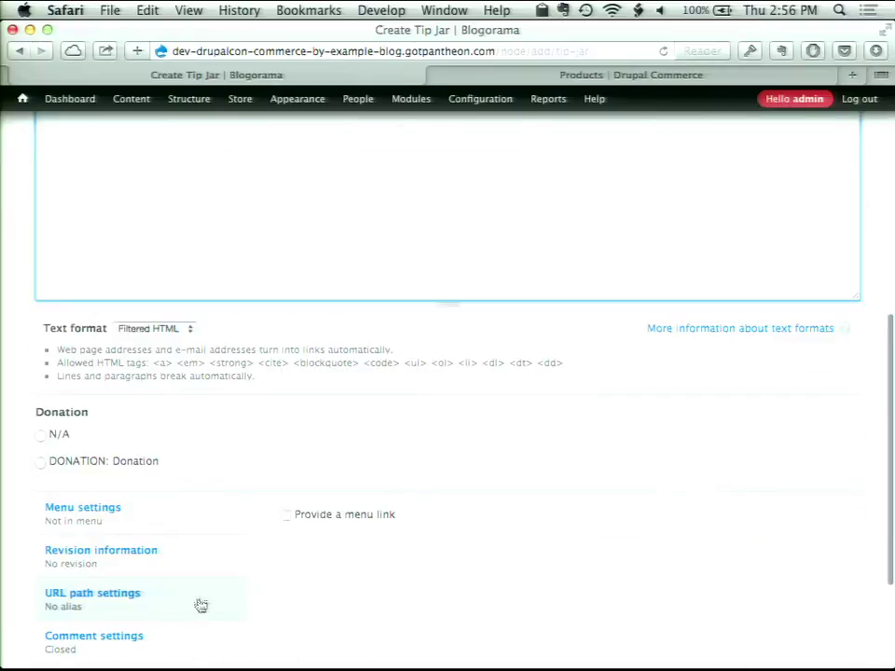
pyautogui.click(119, 463)
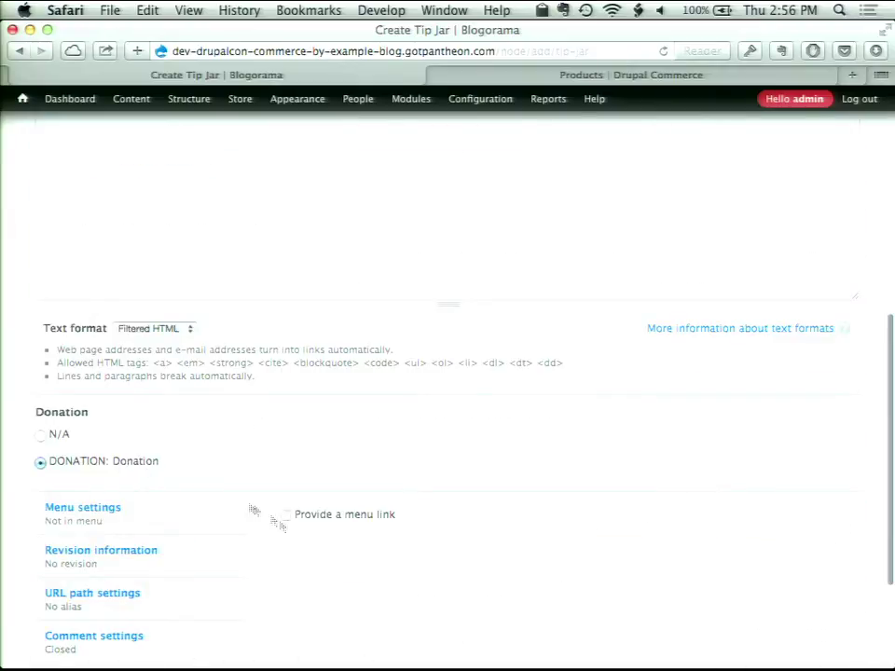
pyautogui.click(286, 514)
pyautogui.scroll(-2, 280, 524)
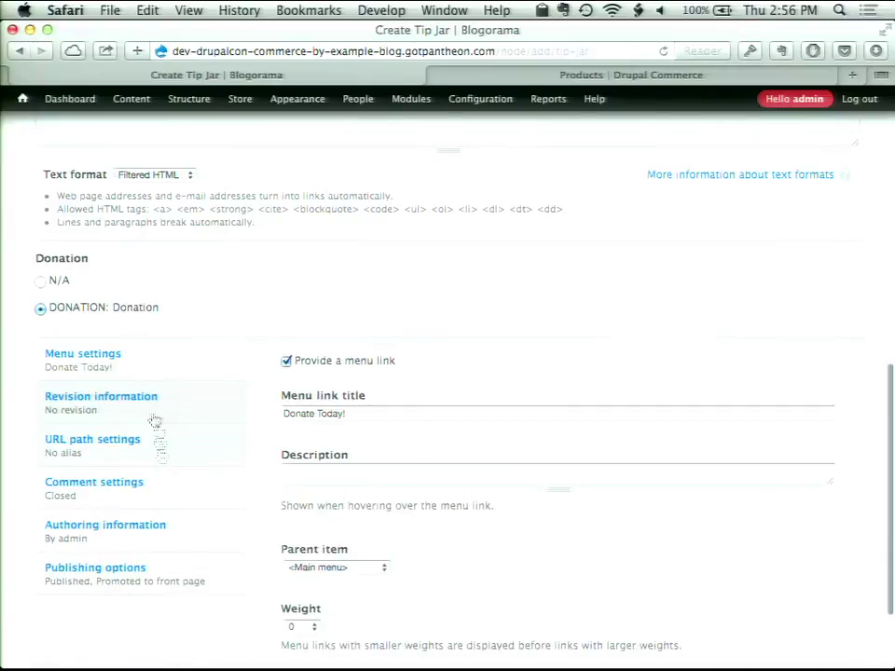
pyautogui.scroll(-2, 155, 592)
pyautogui.click(82, 597)
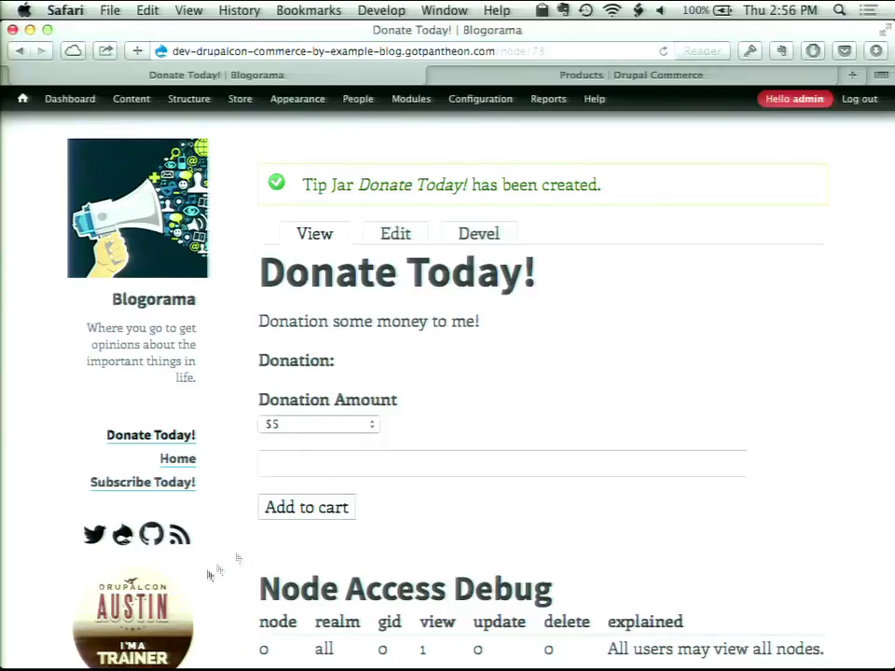
# Try the Other donation amount, reload the Donate Today! page, and review its body text
pyautogui.click(359, 428)
pyautogui.click(360, 474)
pyautogui.press('super+r')
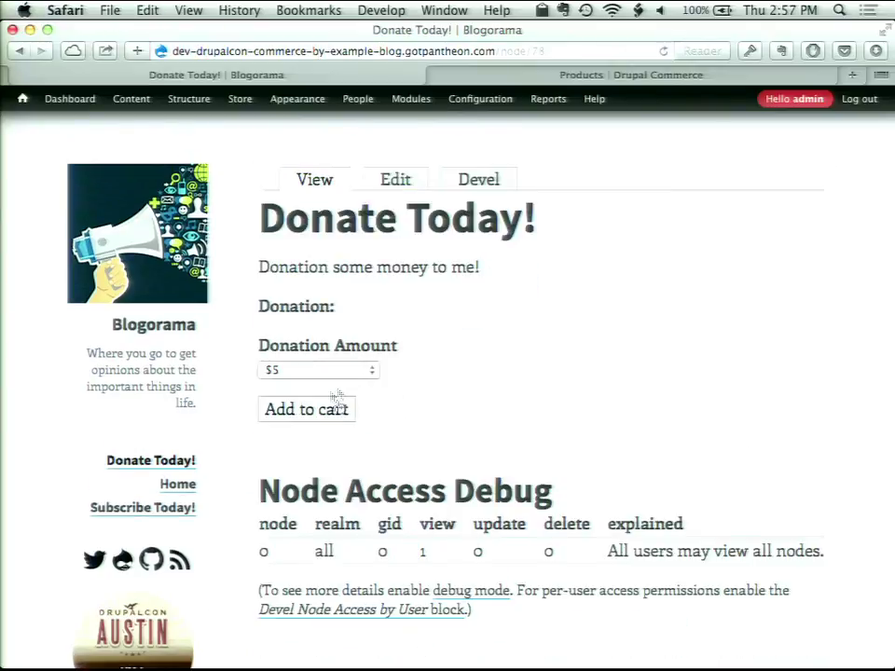
pyautogui.click(376, 371)
pyautogui.click(449, 370)
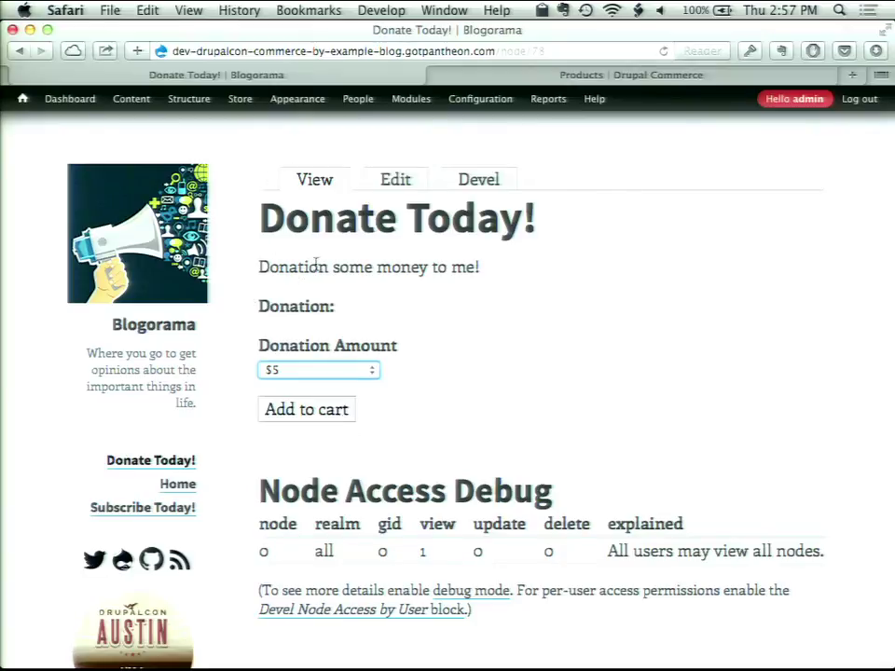
pyautogui.moveTo(329, 267); pyautogui.dragTo(232, 267)
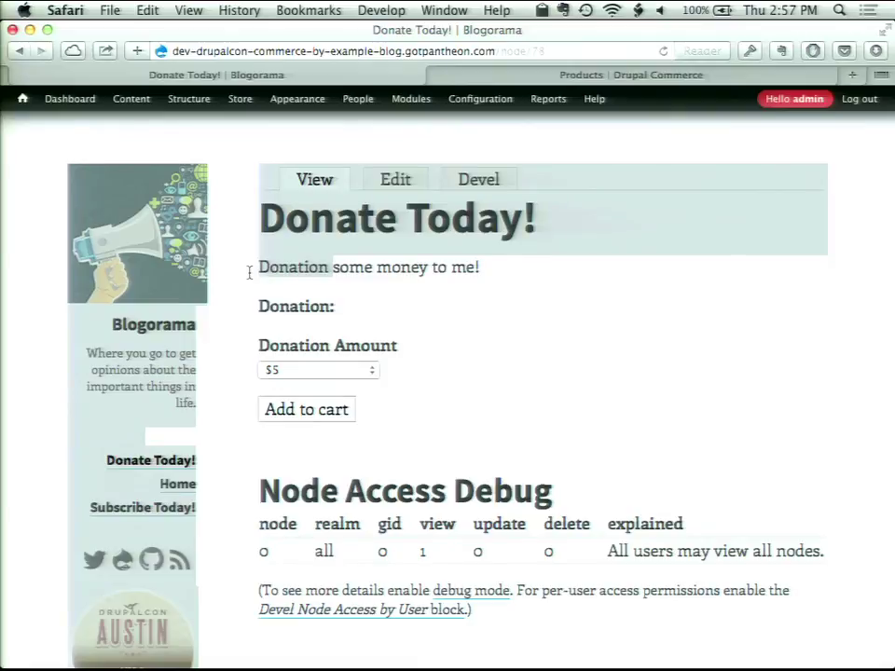
pyautogui.click(271, 267)
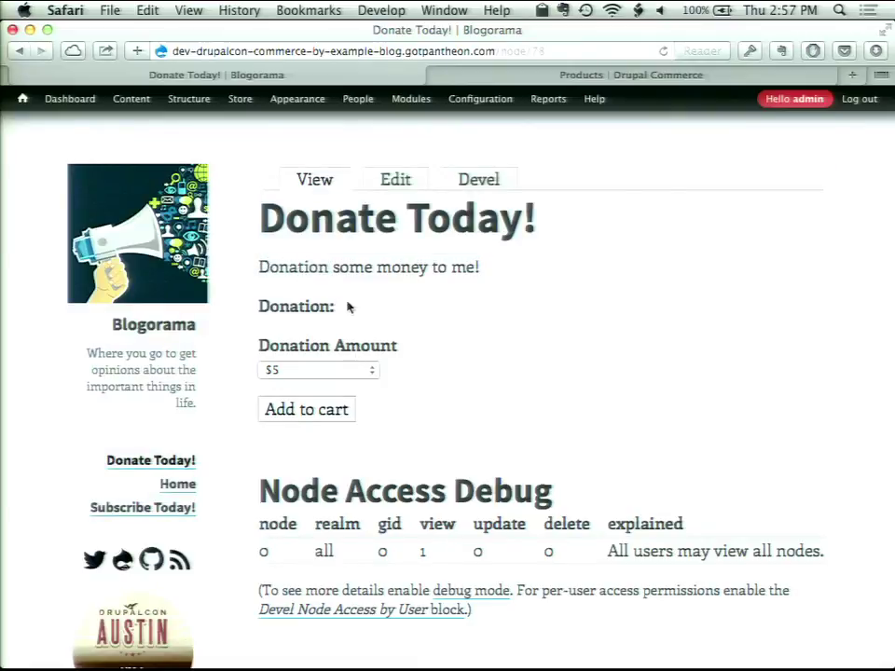
pyautogui.moveTo(262, 311); pyautogui.dragTo(340, 309)
pyautogui.click(374, 336)
# Add an Other donation of 25 to the cart and view the cart
pyautogui.click(331, 370)
pyautogui.click(332, 405)
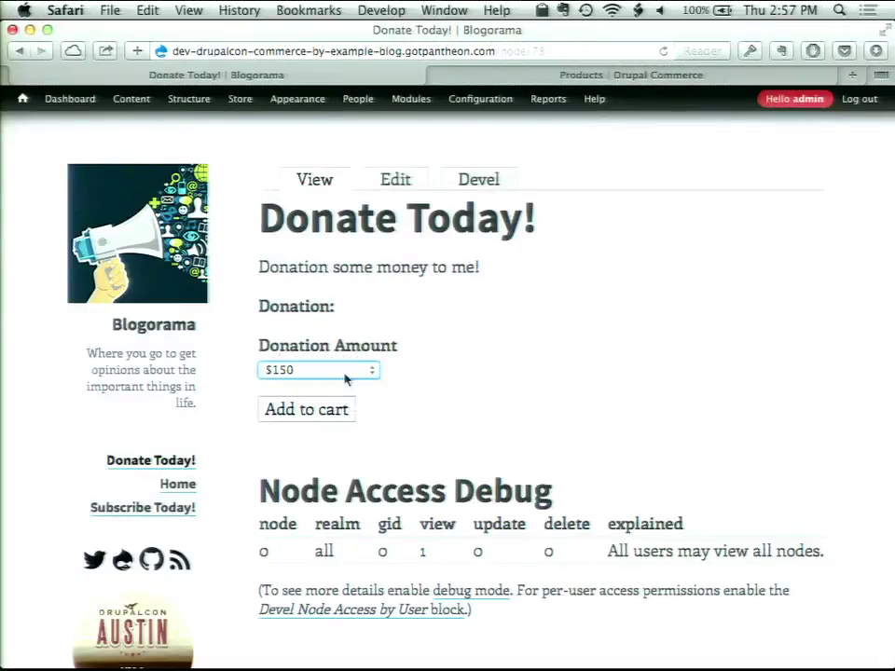
pyautogui.click(344, 378)
pyautogui.click(345, 387)
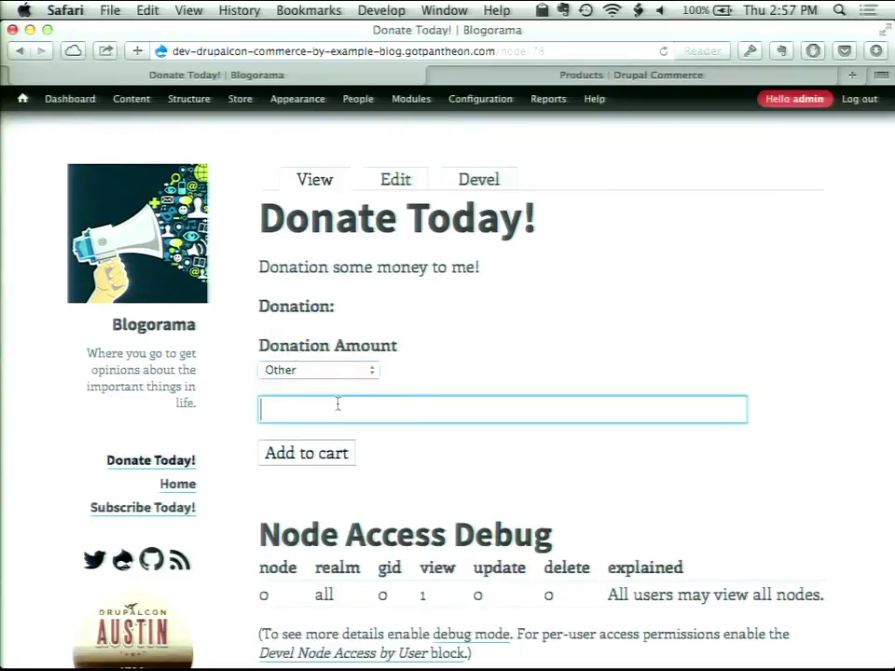
pyautogui.write('25')
pyautogui.click(328, 466)
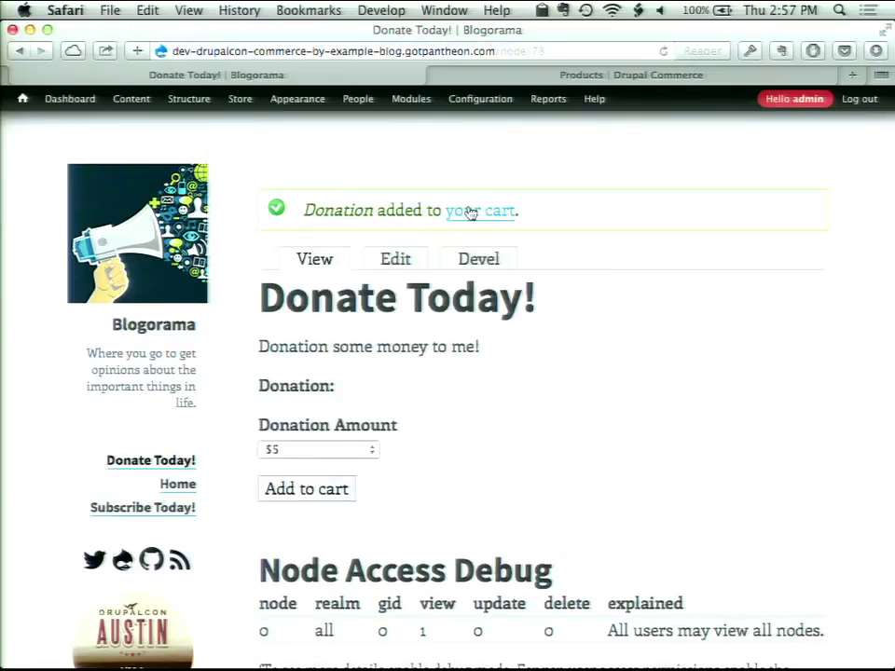
pyautogui.click(452, 211)
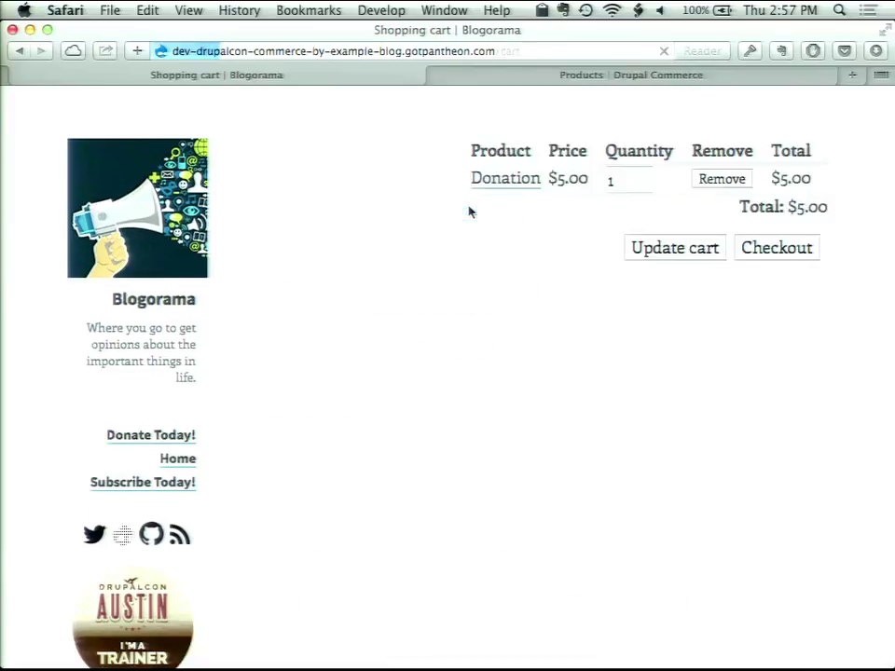
# Go to Configuration > Workflow > Rules and choose 'Add new rule'
pyautogui.moveTo(486, 104)
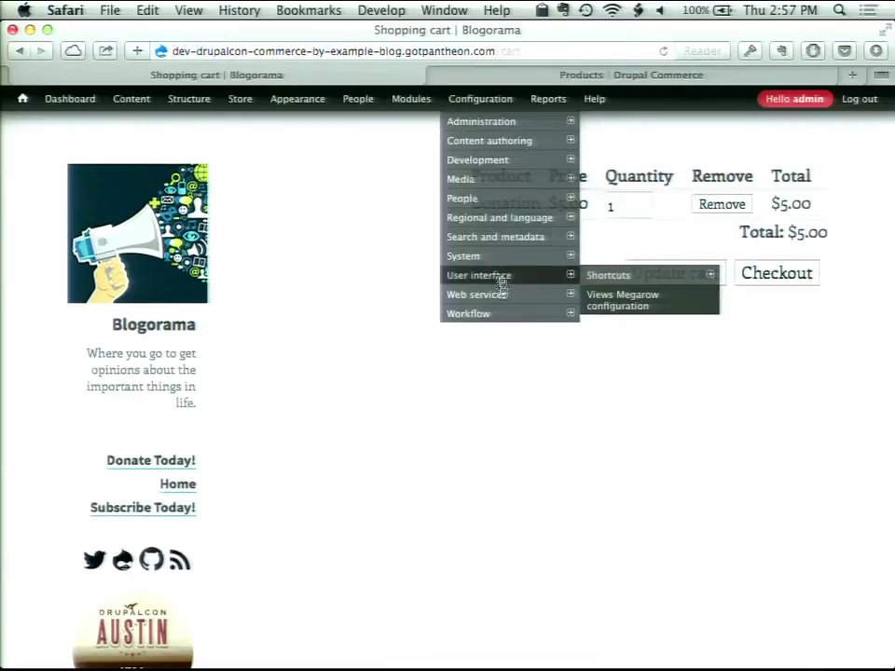
pyautogui.moveTo(504, 319)
pyautogui.moveTo(605, 316)
pyautogui.moveTo(727, 316)
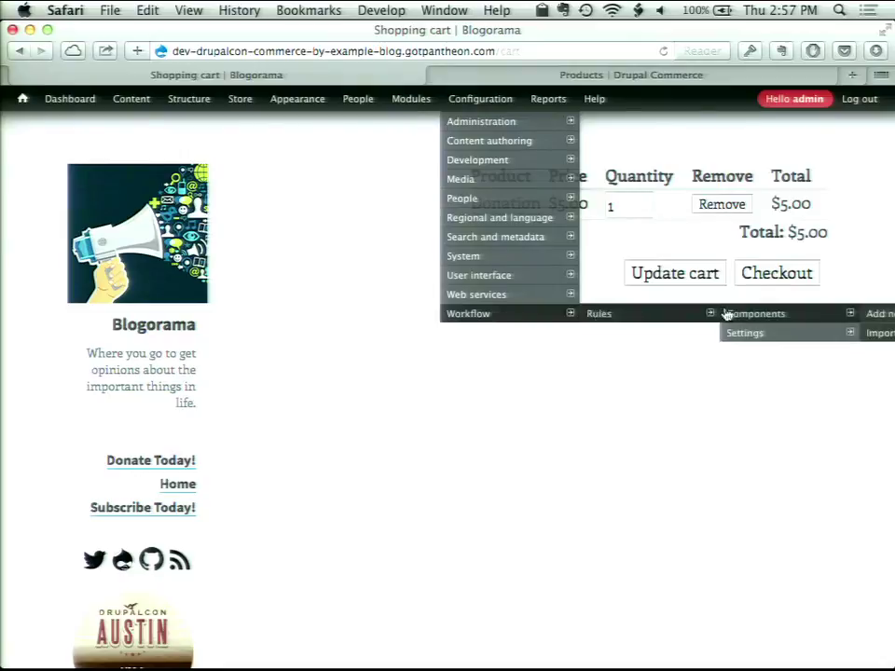
pyautogui.click(683, 313)
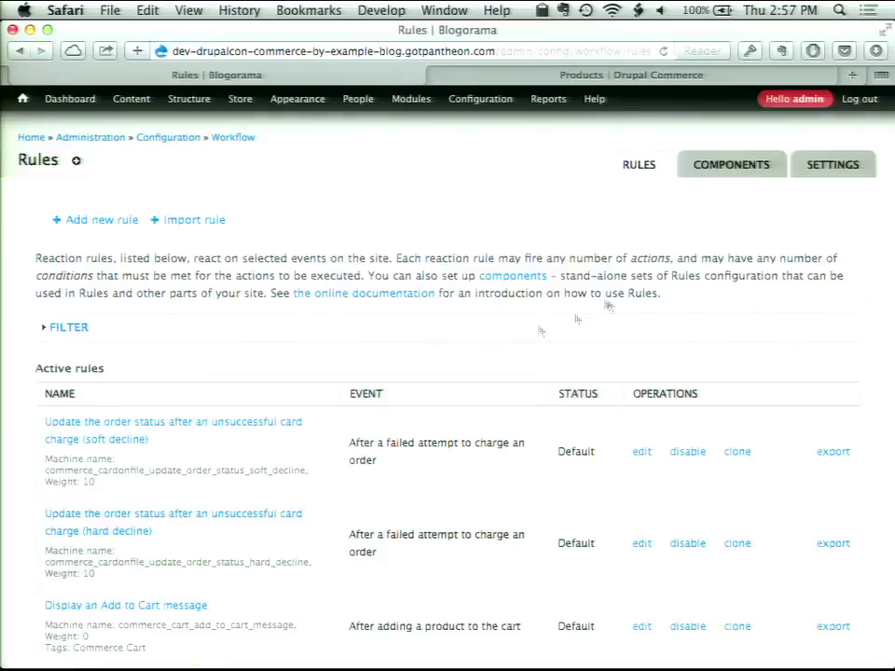
pyautogui.scroll(-1, 301, 404)
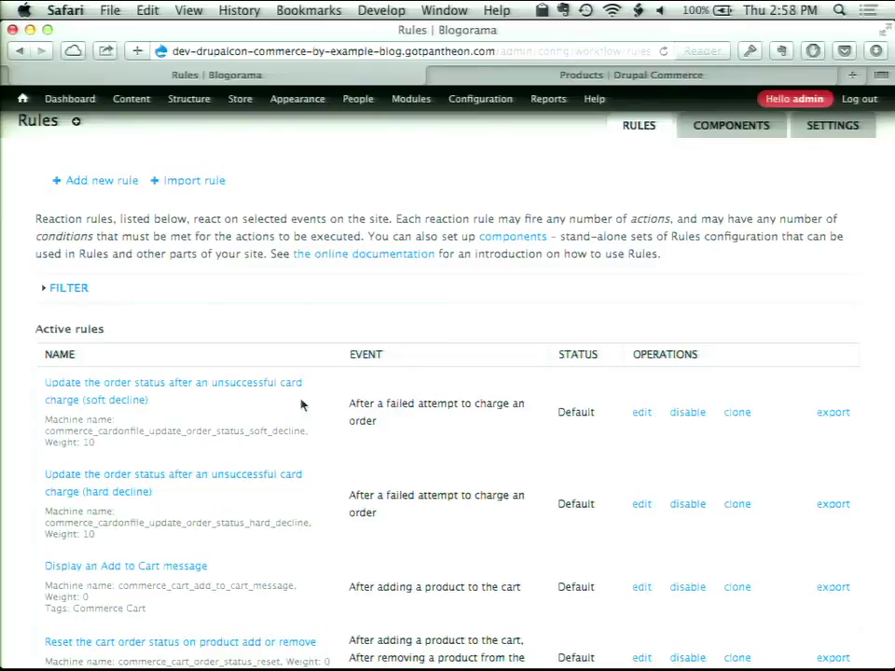
pyautogui.click(118, 181)
# Name the rule 'Use the donation amount as the price of the line item', reacting on product sell price calculation
pyautogui.click(168, 244)
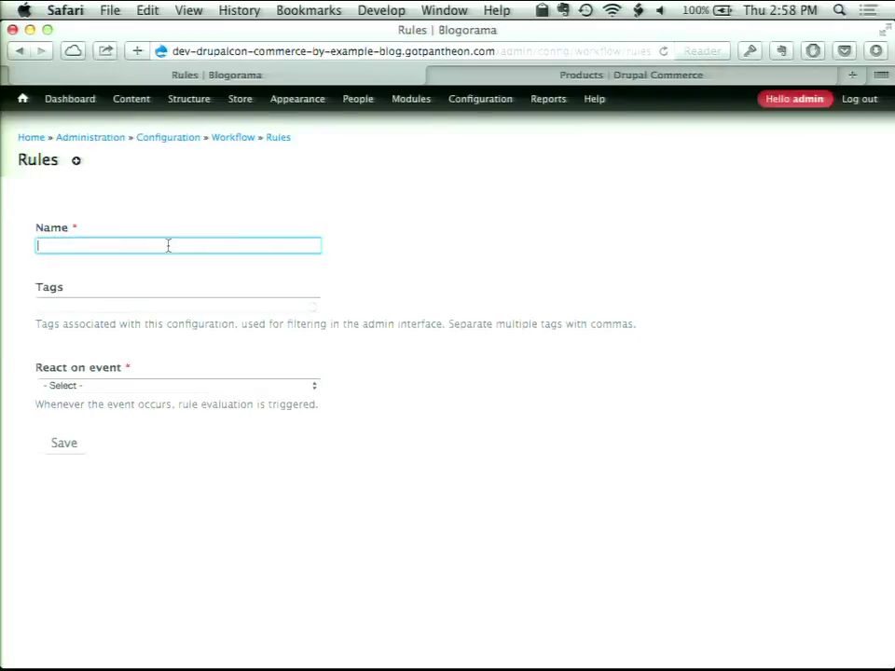
pyautogui.write('U')
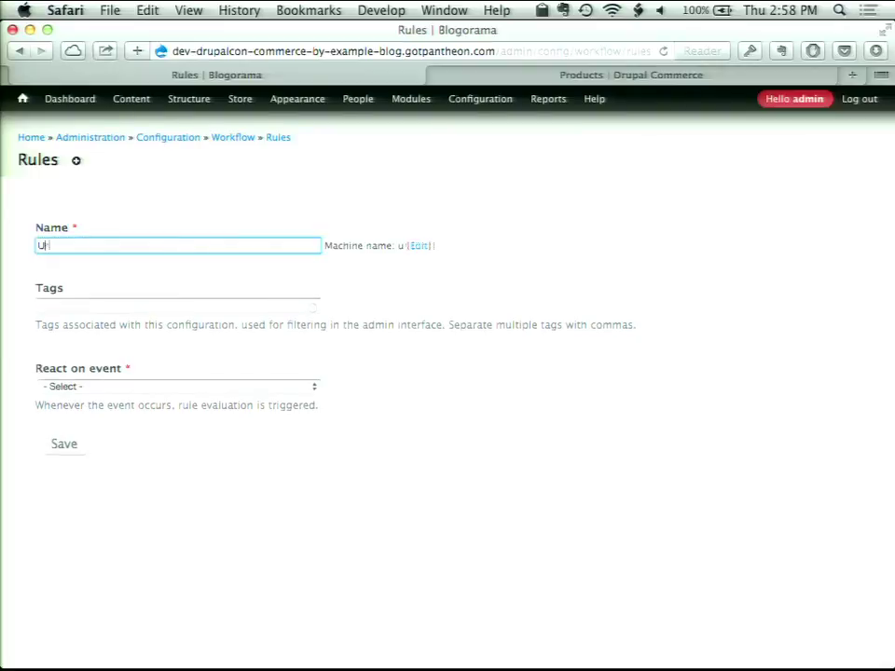
pyautogui.write('se the donation amount ')
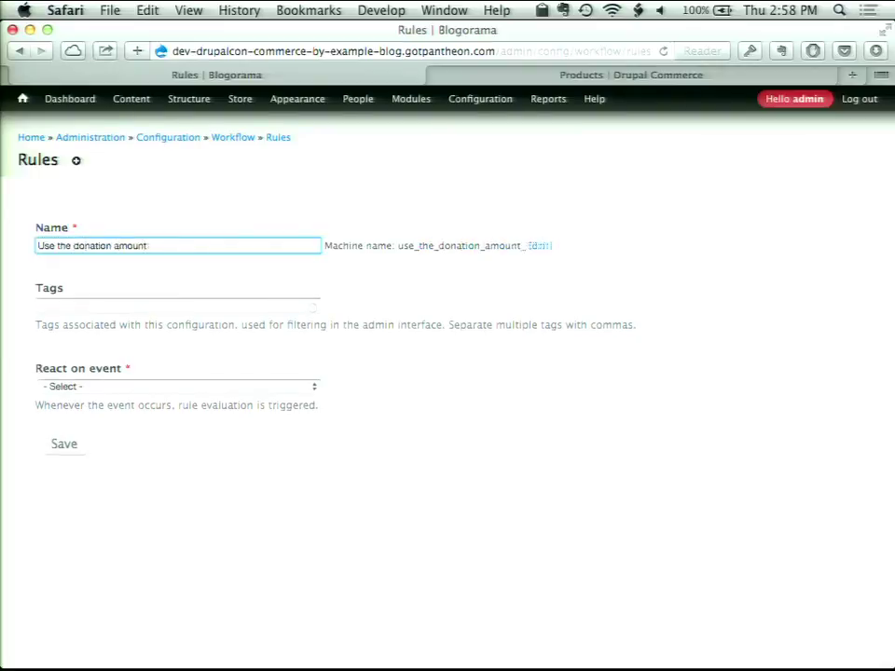
pyautogui.write('as the pri')
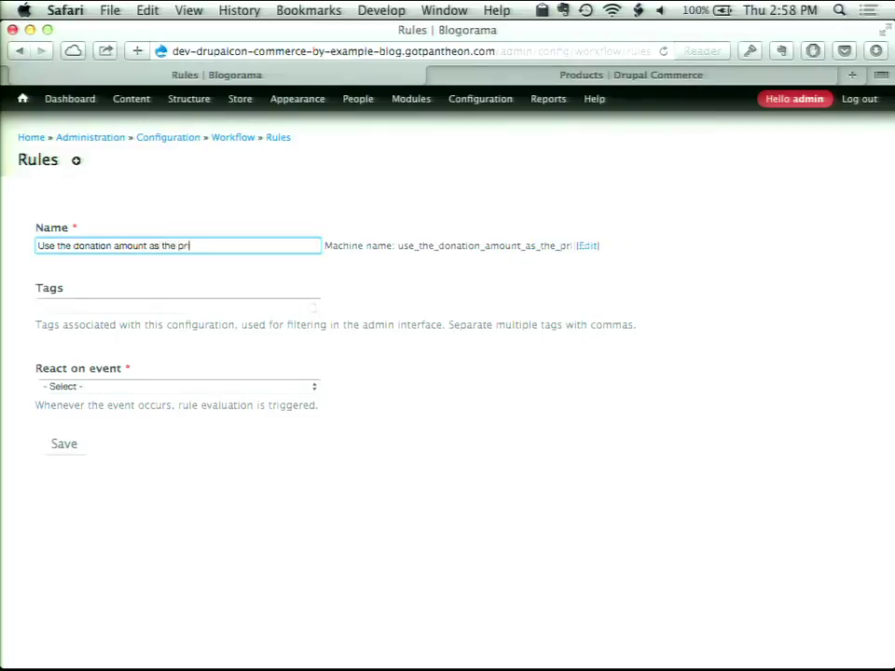
pyautogui.write('ce of the line item')
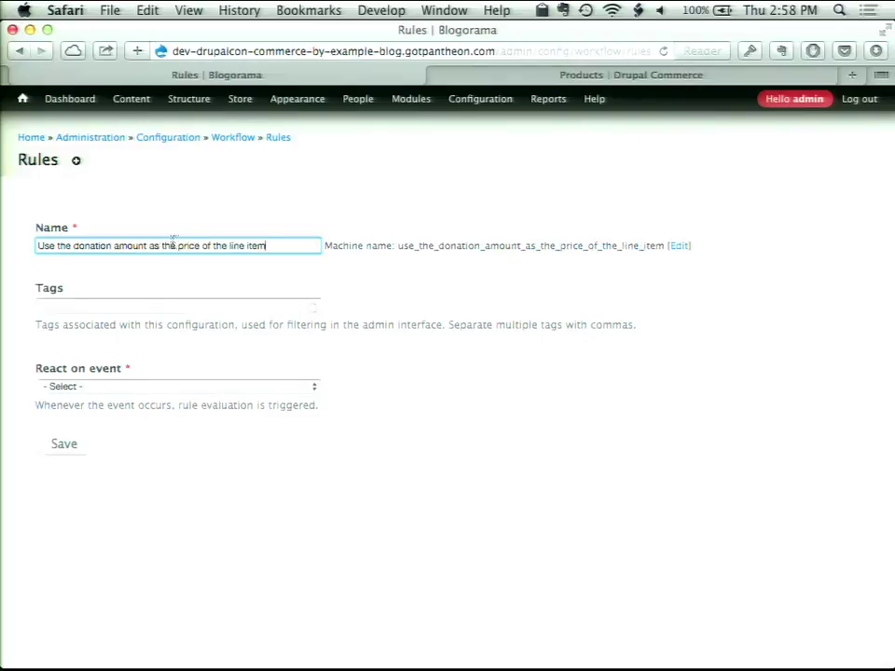
pyautogui.click(142, 308)
pyautogui.click(179, 387)
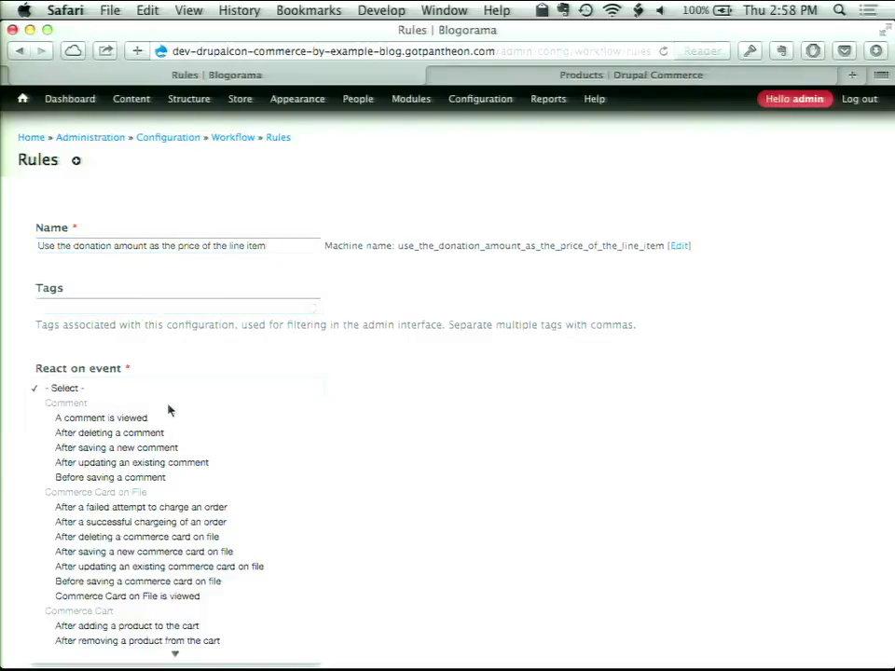
pyautogui.scroll(-10, 169, 506)
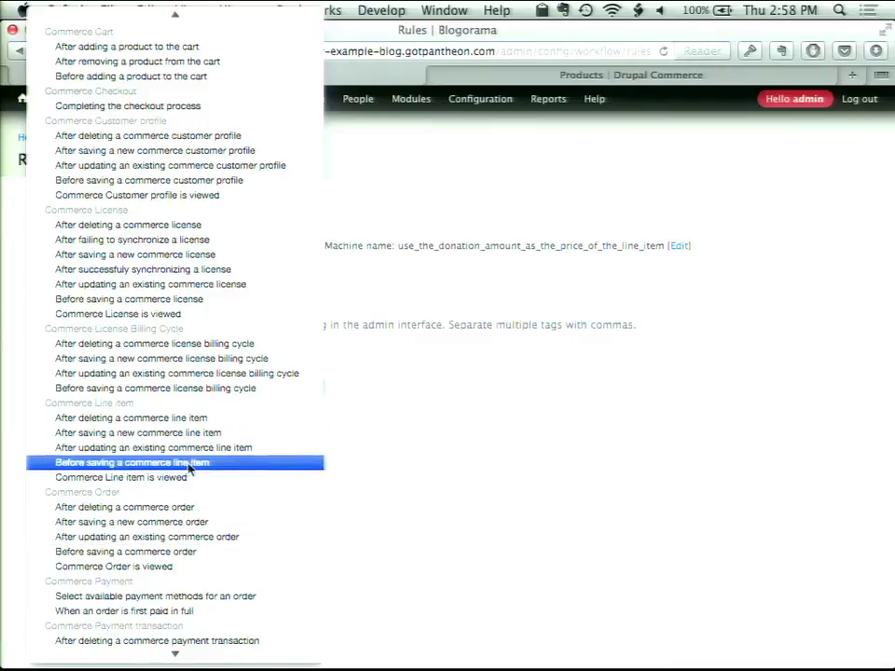
pyautogui.scroll(-3, 195, 434)
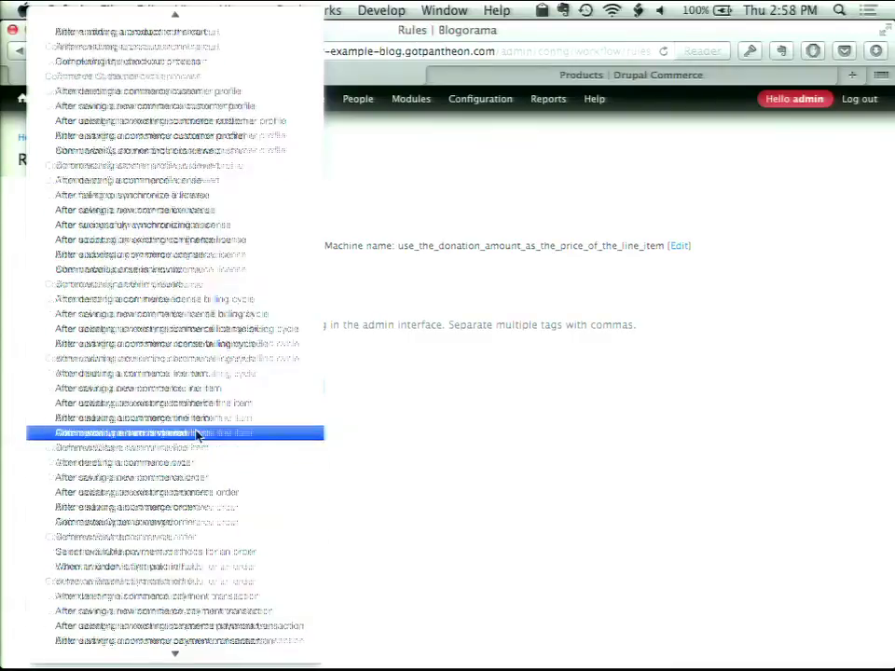
pyautogui.scroll(-5, 190, 536)
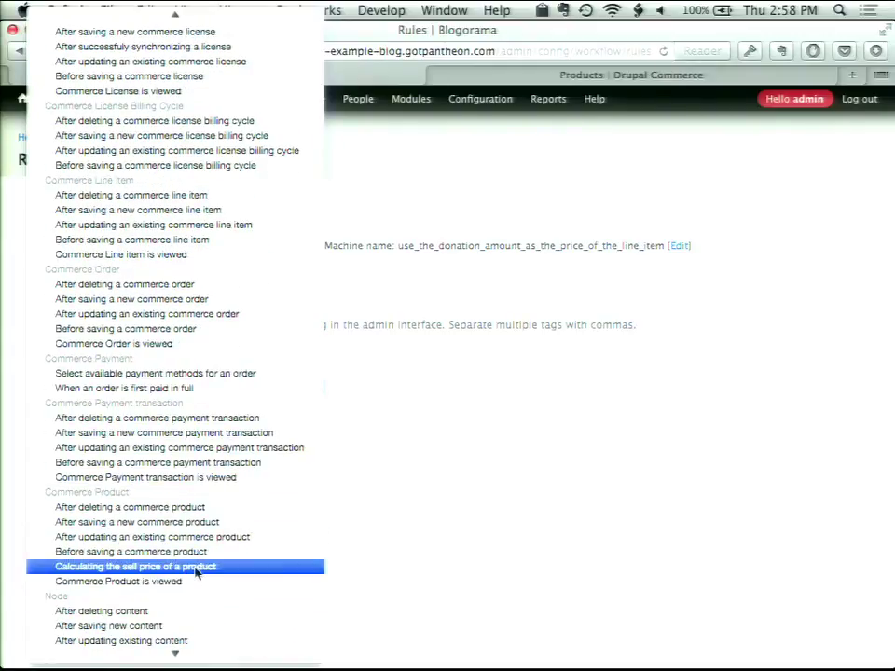
pyautogui.click(189, 570)
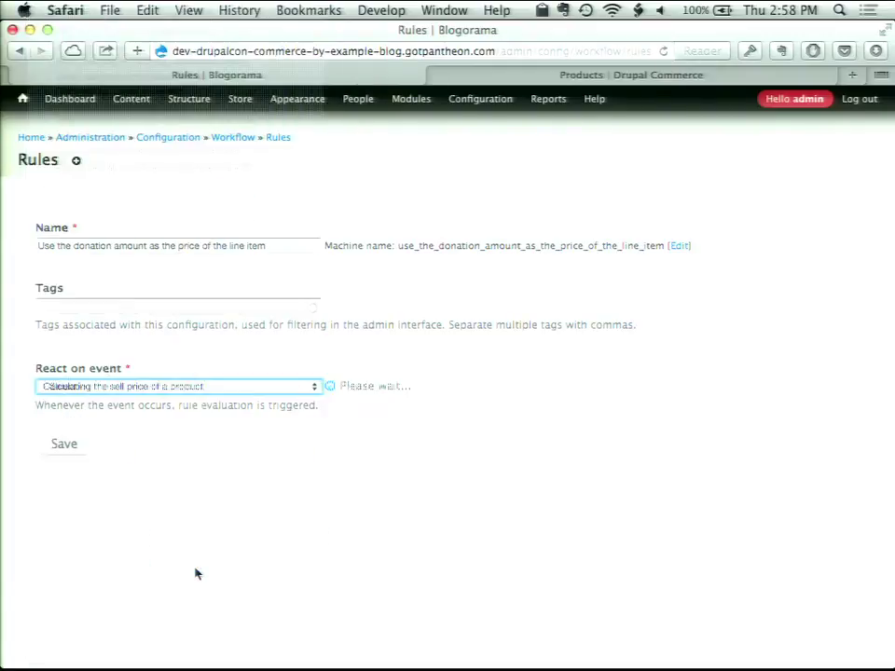
pyautogui.click(64, 446)
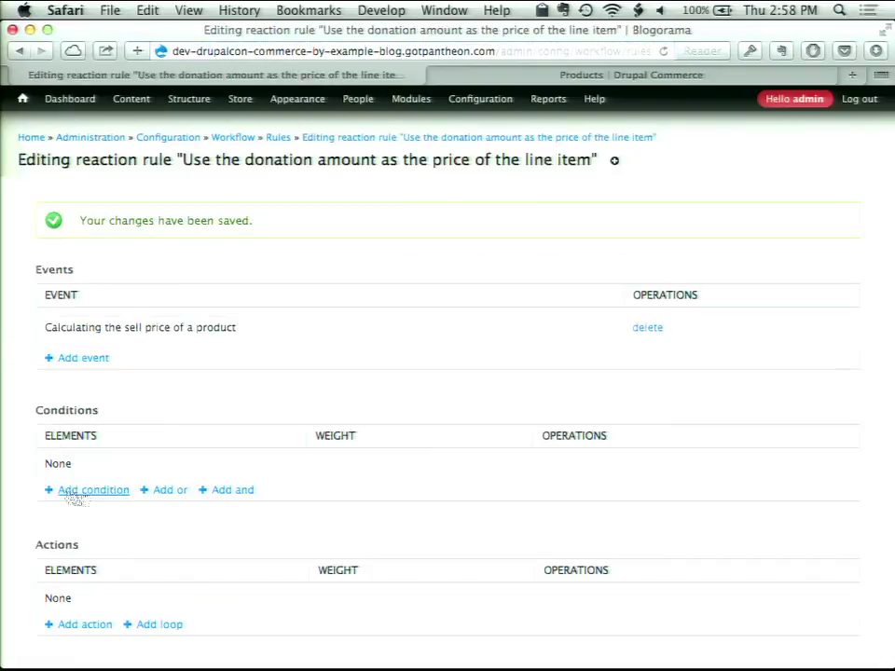
pyautogui.click(70, 497)
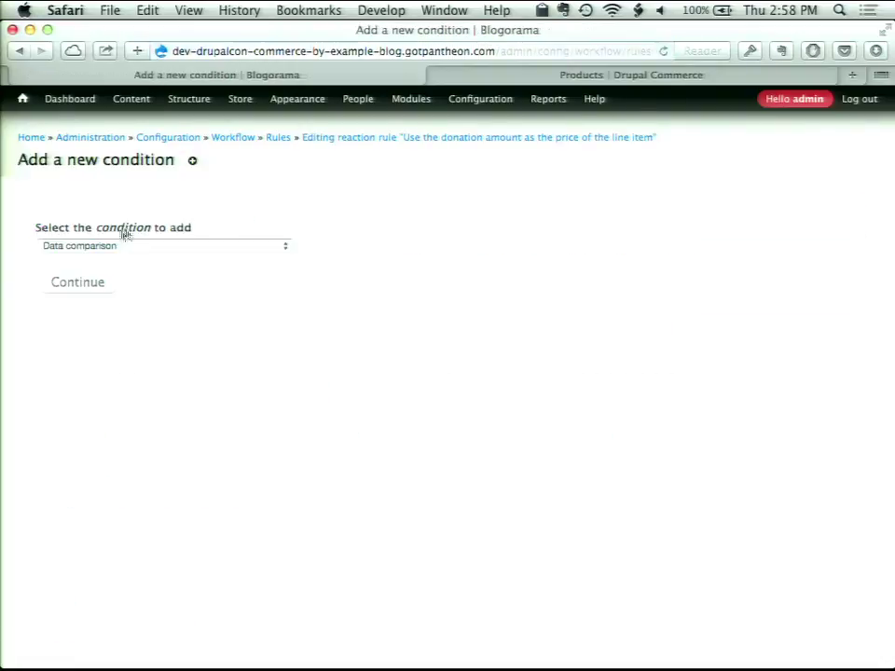
pyautogui.click(131, 245)
pyautogui.click(145, 354)
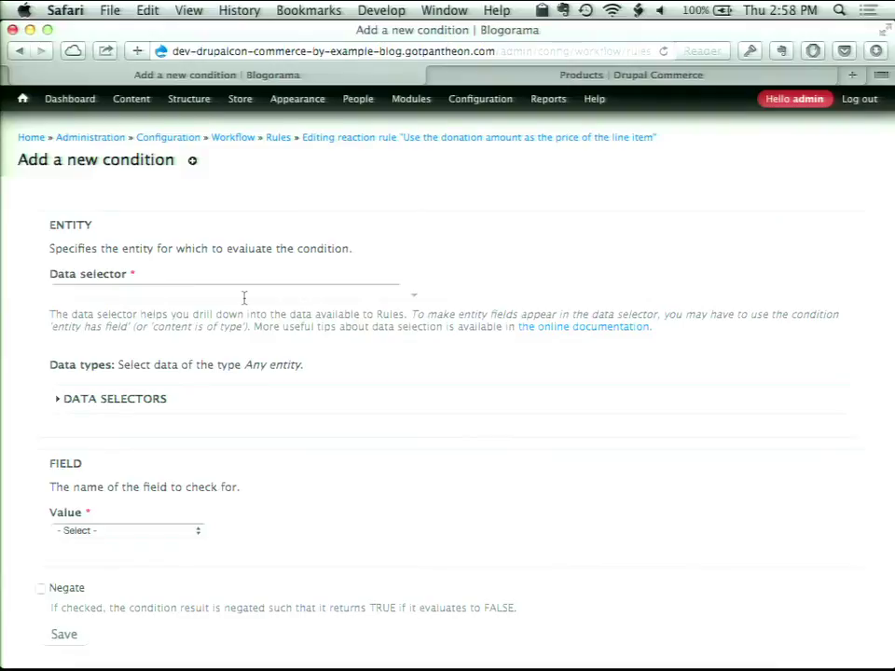
pyautogui.click(244, 297)
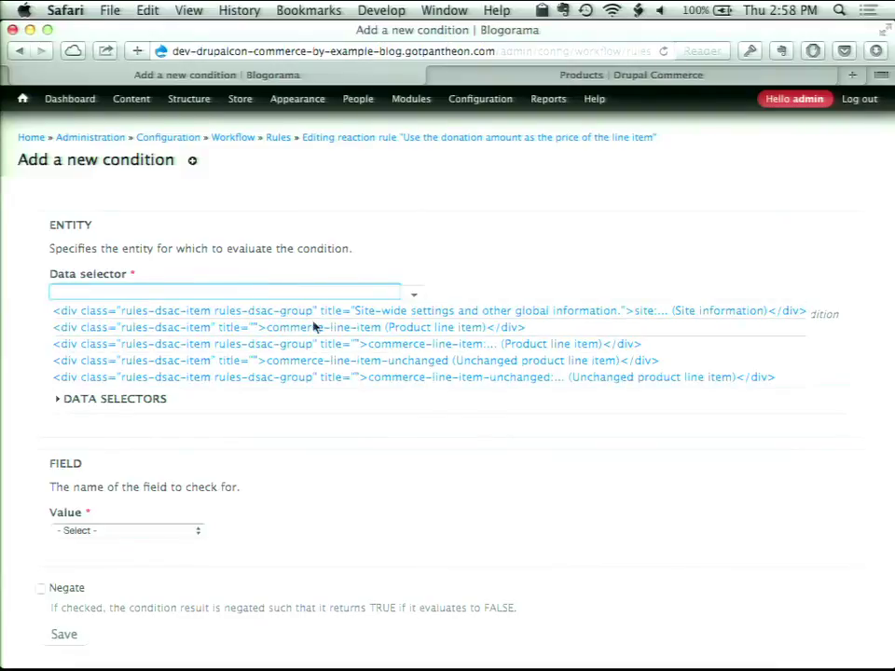
pyautogui.click(343, 343)
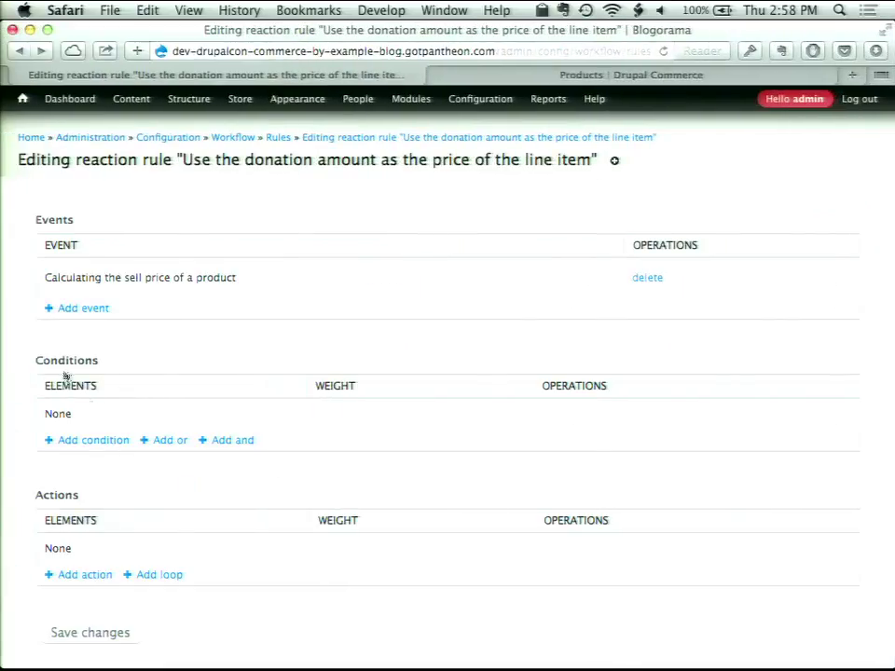
# Add an Entity has field condition checking commerce-line-item for field_donation_amount
pyautogui.click(105, 441)
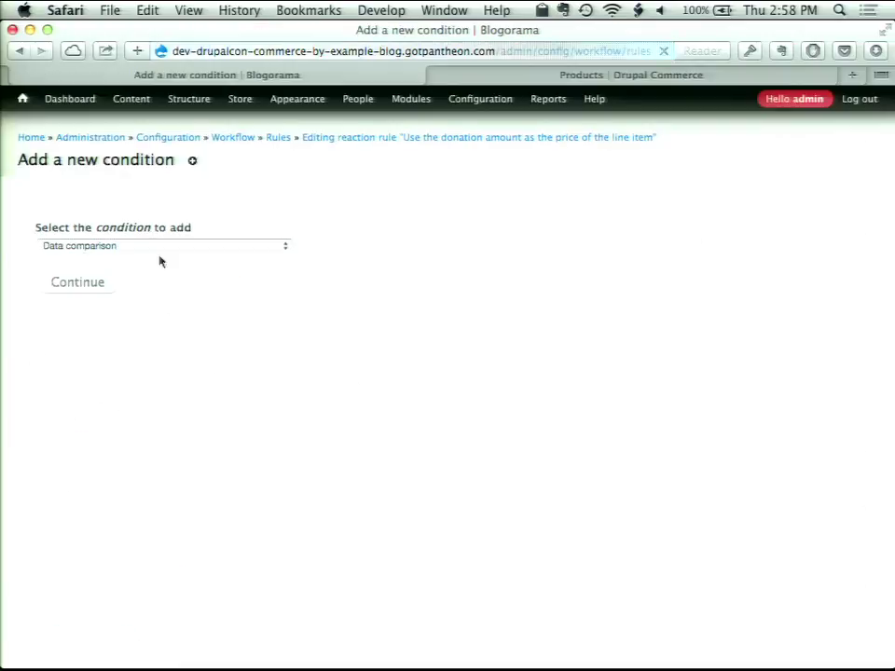
pyautogui.click(159, 247)
pyautogui.click(120, 349)
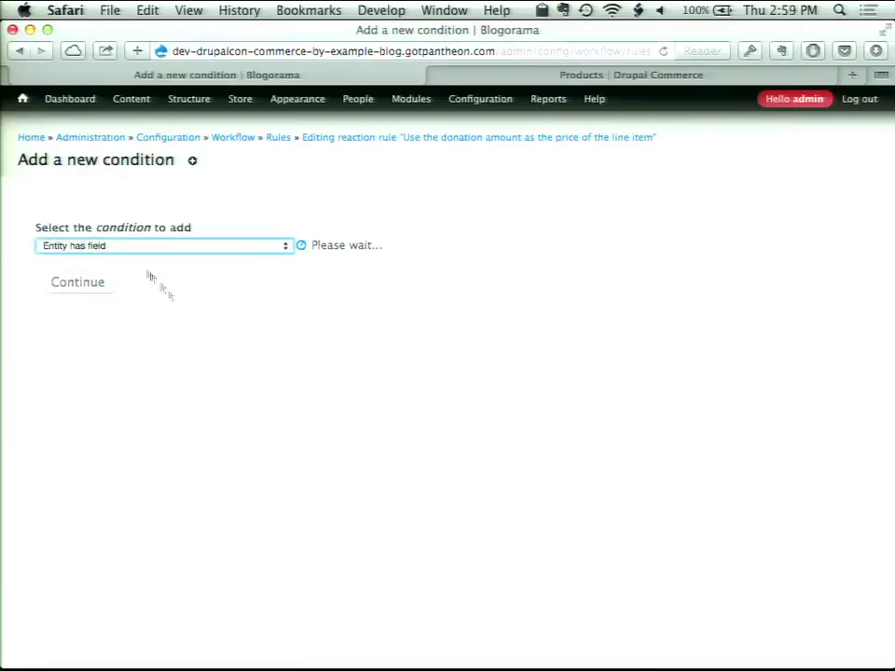
pyautogui.click(118, 292)
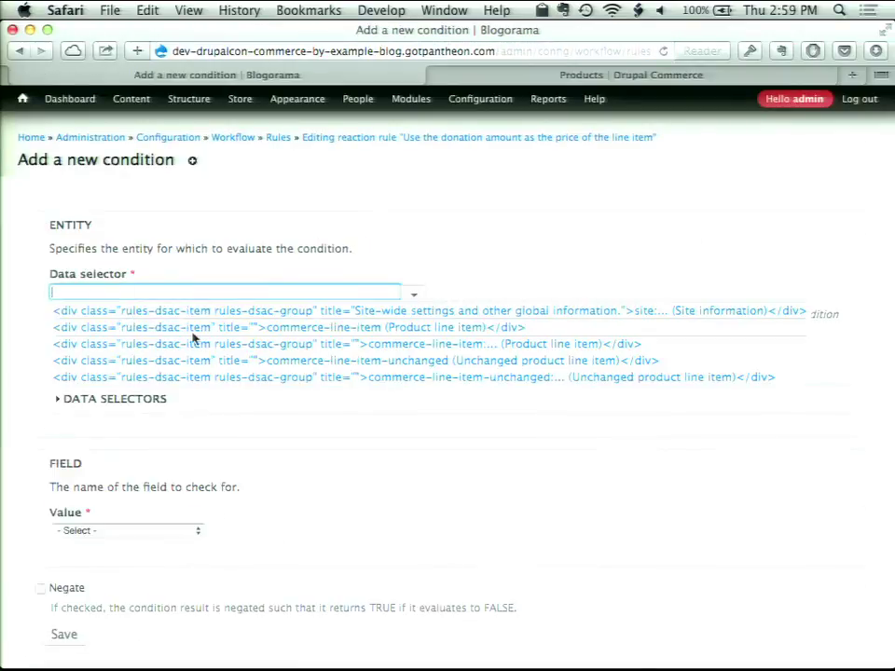
pyautogui.click(194, 331)
pyautogui.click(114, 531)
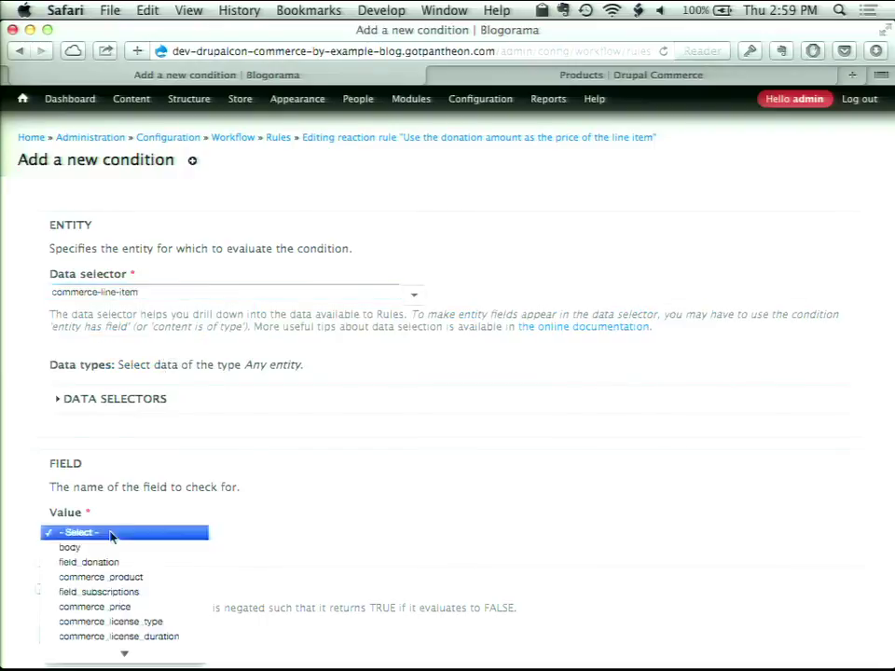
pyautogui.scroll(-5, 110, 534)
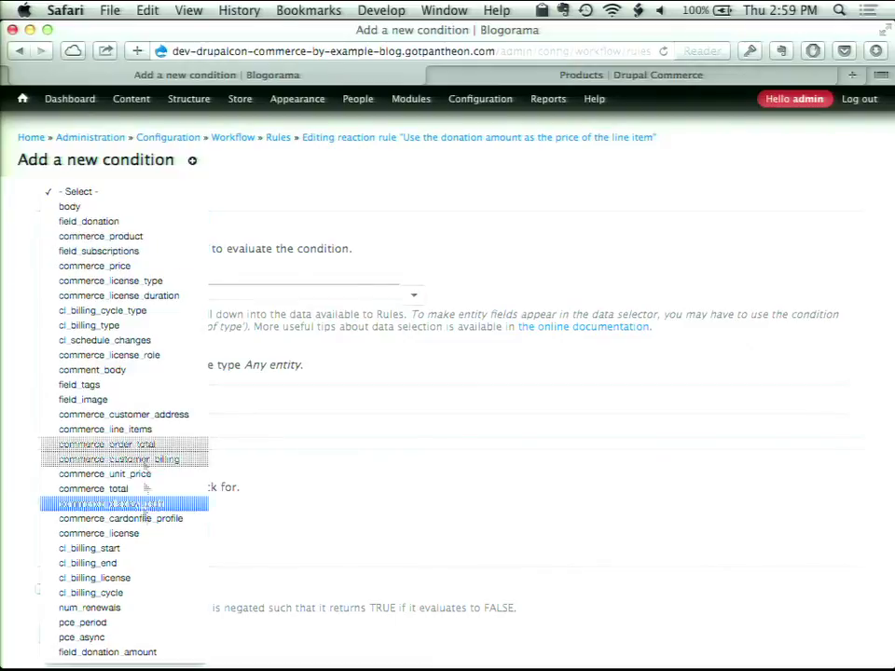
pyautogui.click(138, 652)
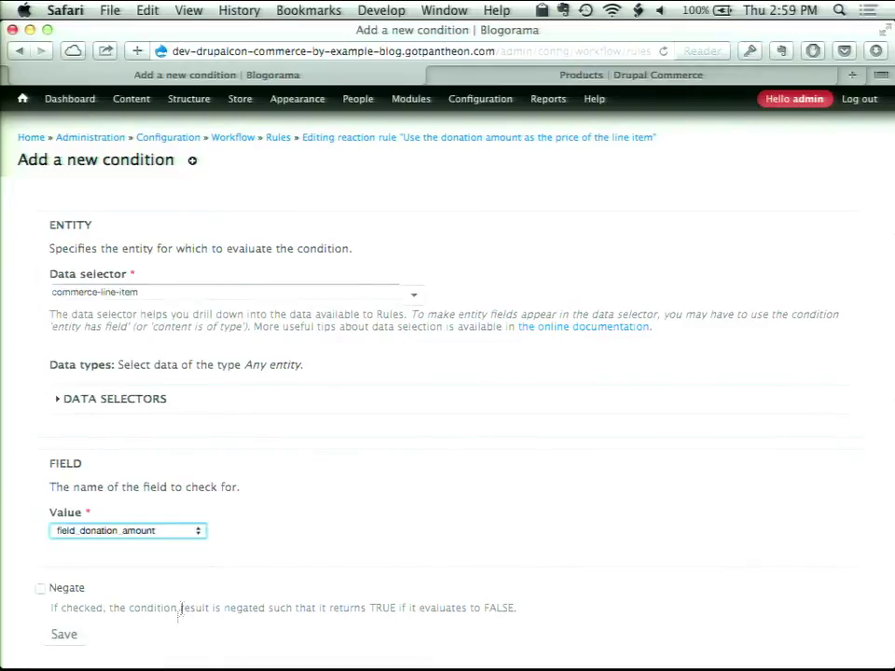
pyautogui.click(78, 634)
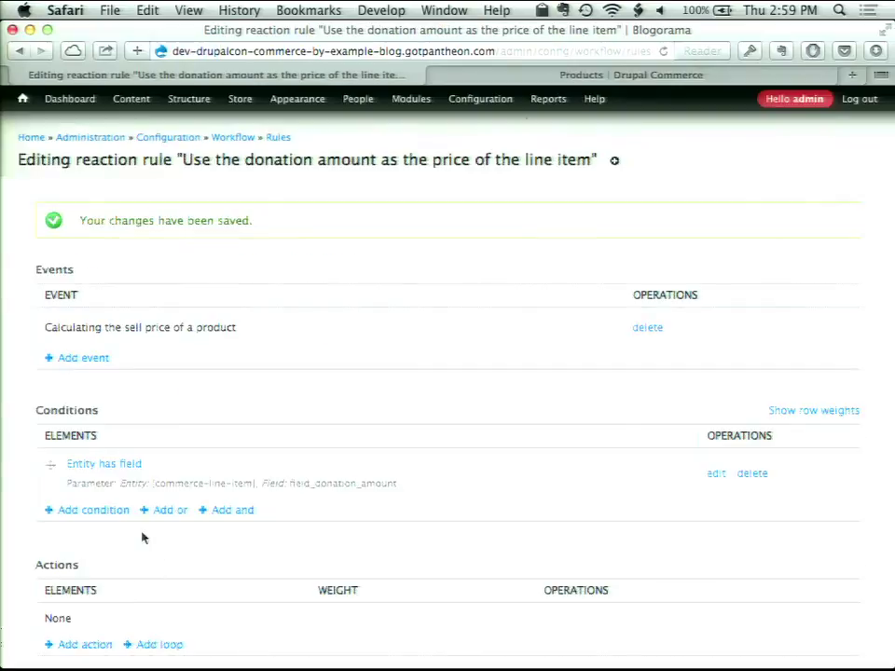
pyautogui.scroll(-3, 142, 533)
# Add a Calculate a value action using the line item's donation amount as first input
pyautogui.click(71, 513)
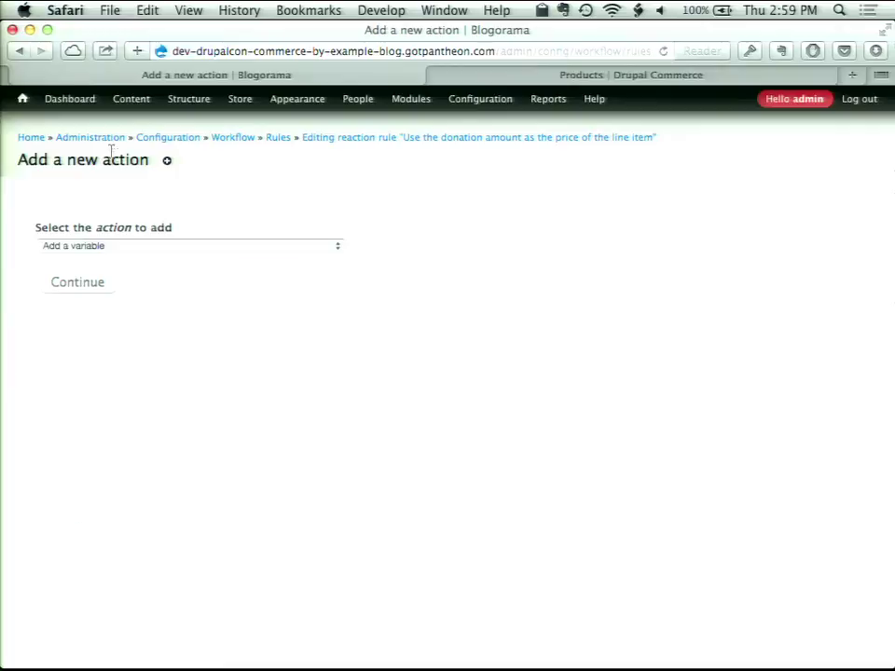
pyautogui.click(137, 246)
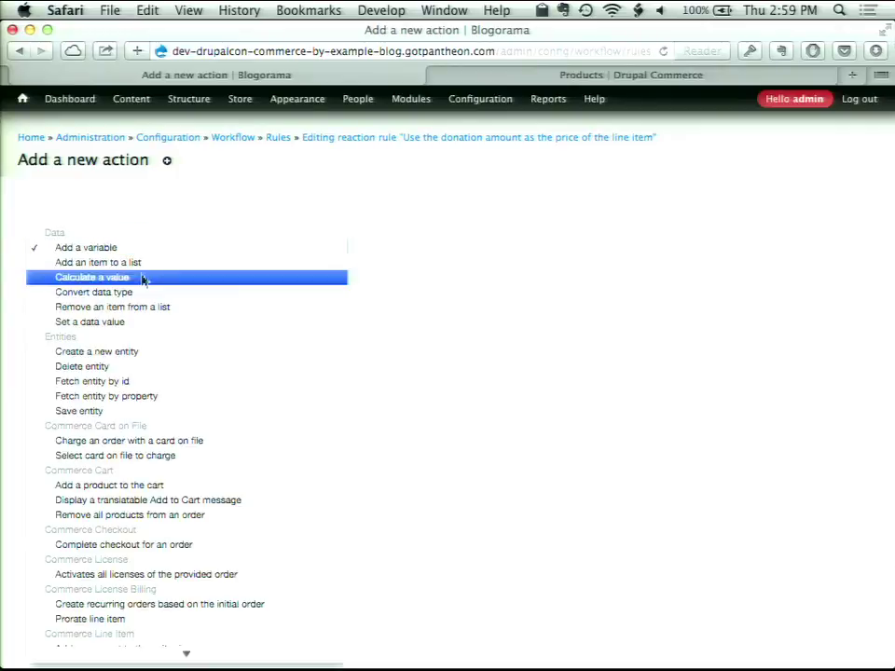
pyautogui.click(144, 278)
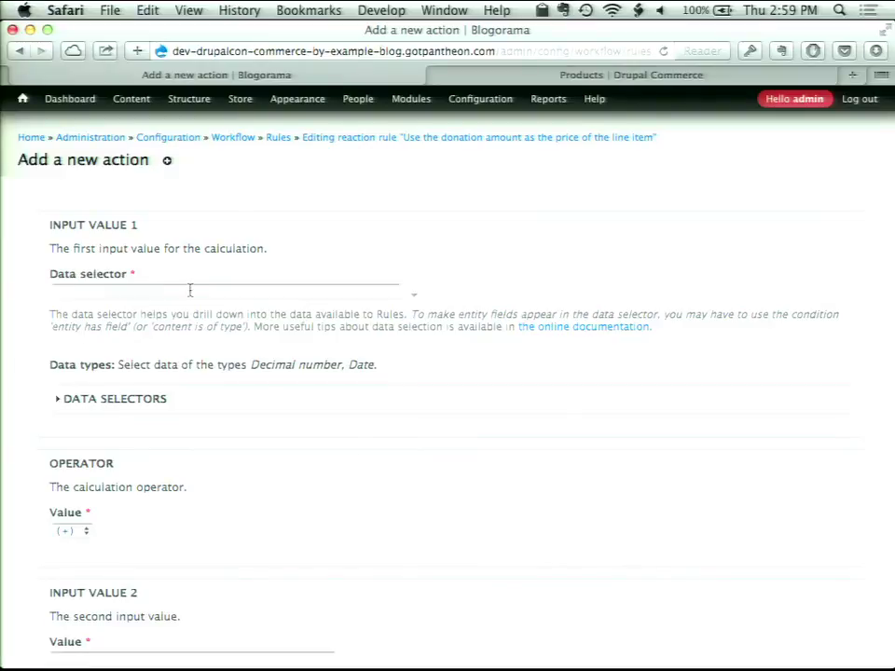
pyautogui.click(189, 291)
pyautogui.scroll(-1, 187, 445)
pyautogui.click(220, 265)
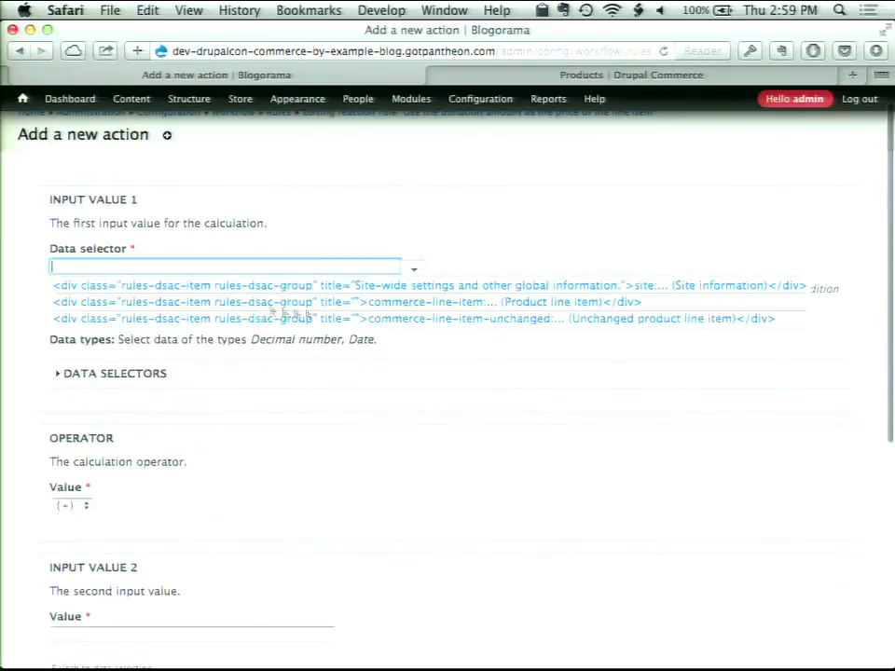
pyautogui.click(404, 302)
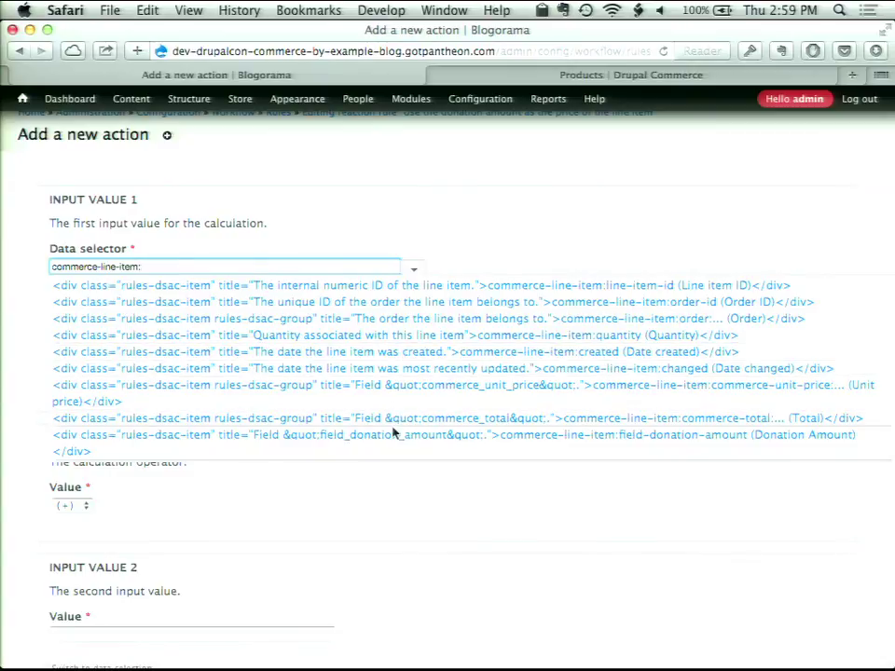
pyautogui.click(416, 436)
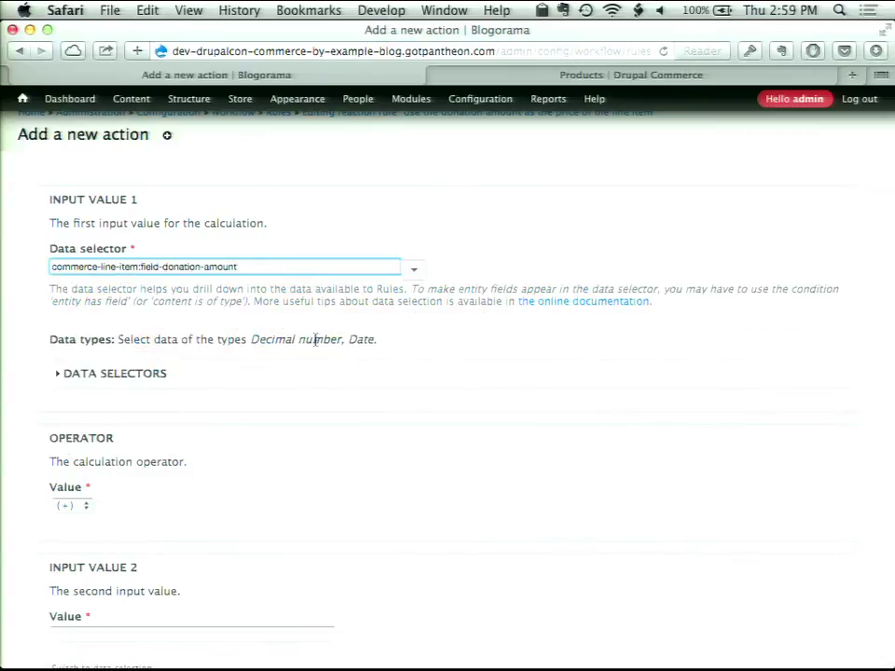
pyautogui.scroll(-3, 114, 456)
# Set the operator to multiplication (*) and the second input value to 100
pyautogui.click(74, 386)
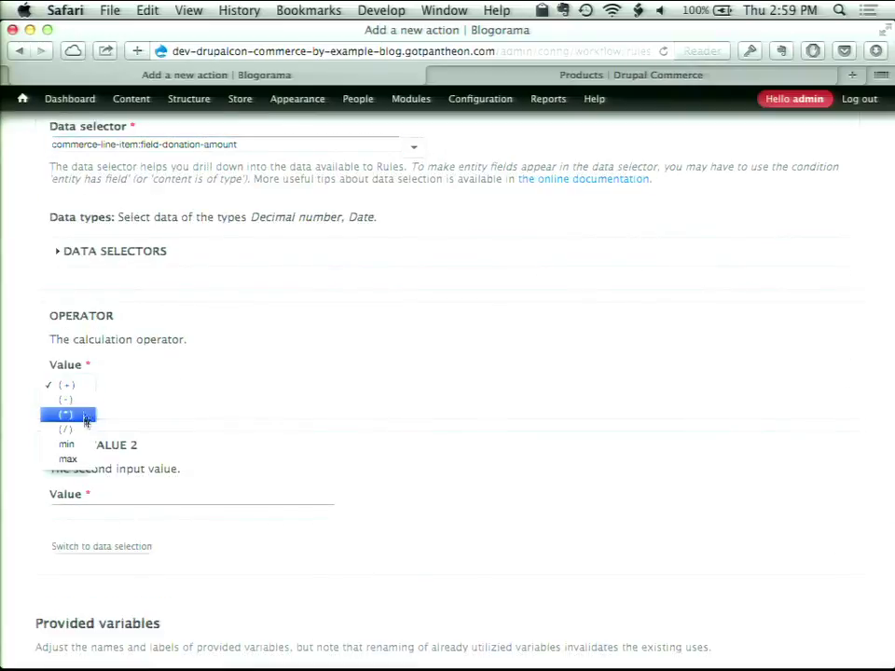
pyautogui.click(84, 414)
pyautogui.click(147, 511)
pyautogui.write('100')
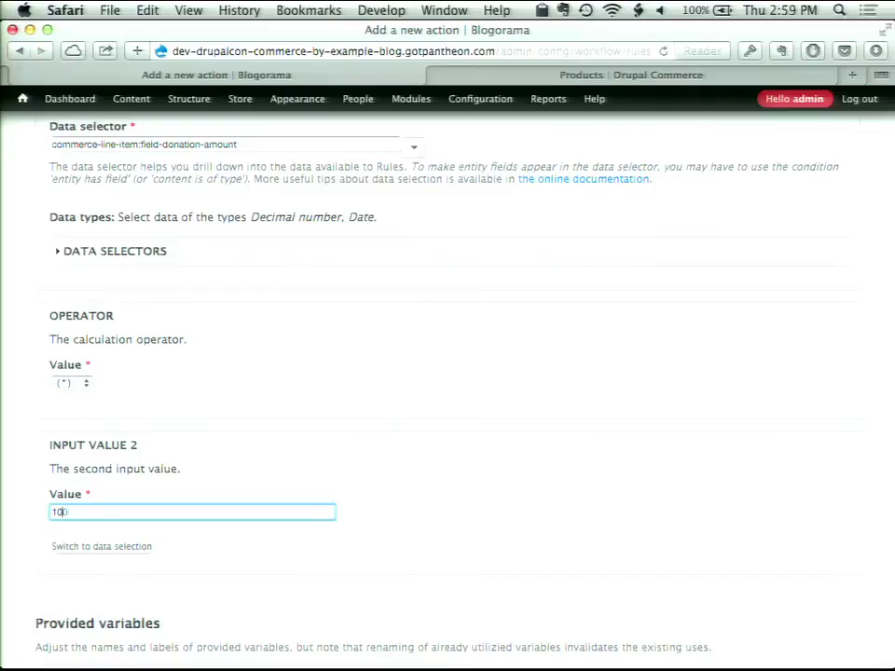
pyautogui.click(149, 545)
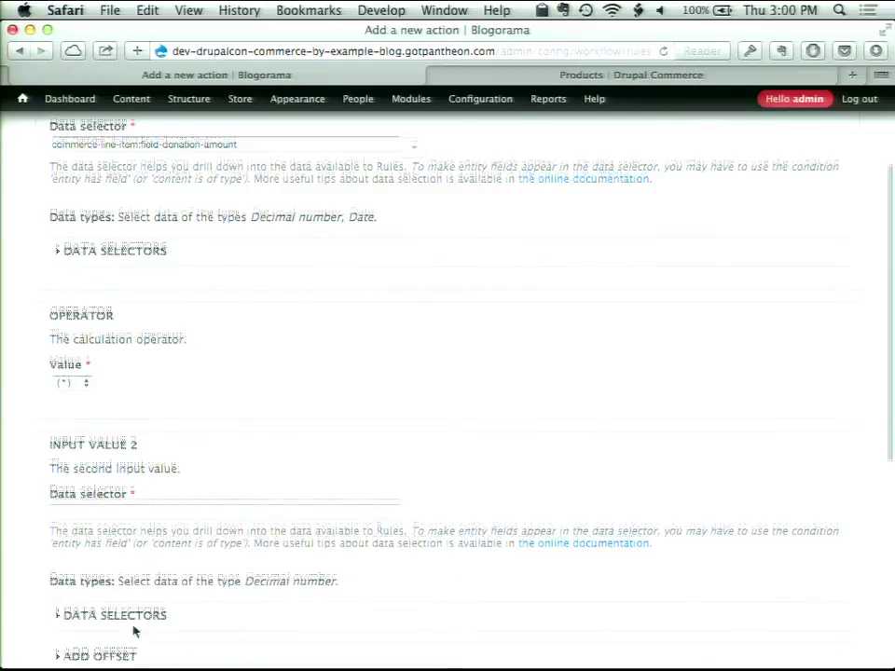
pyautogui.scroll(-2, 135, 630)
pyautogui.click(121, 616)
pyautogui.click(139, 434)
pyautogui.write('100')
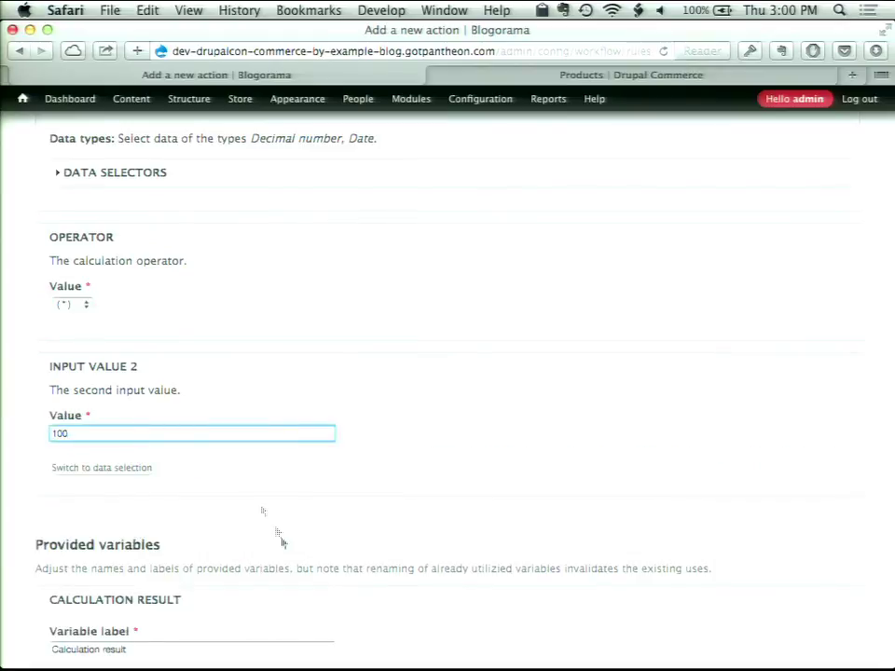
pyautogui.scroll(-5, 280, 541)
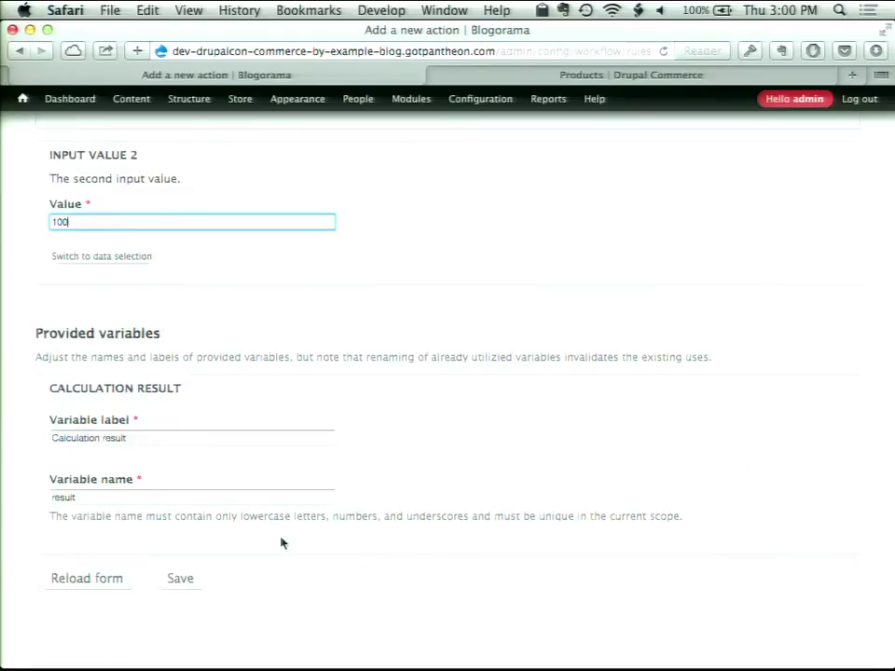
# Rename the result variable to actual_amount and save the calculation action
pyautogui.click(56, 498)
pyautogui.press('super+a')
pyautogui.write('actual_amount')
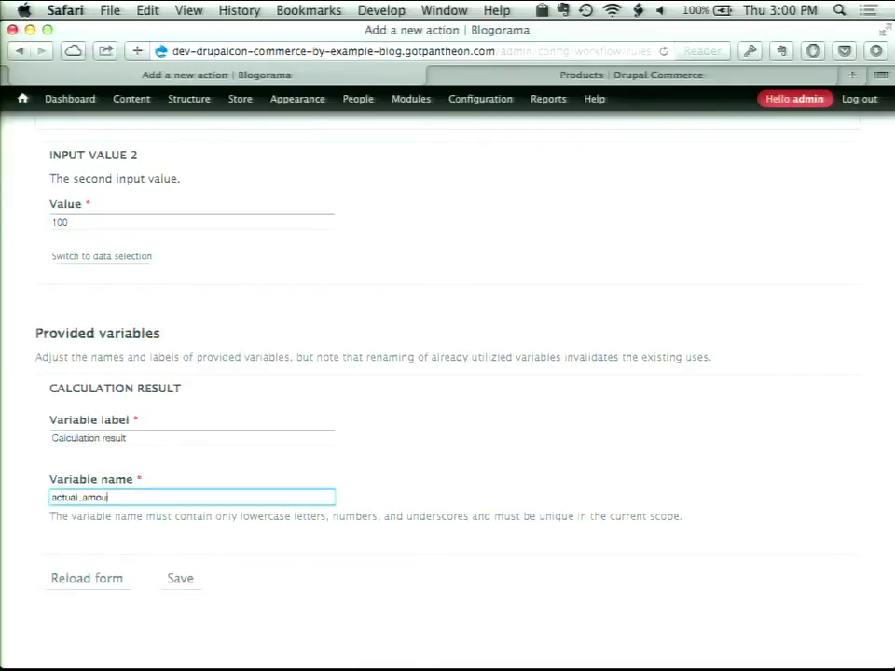
pyautogui.click(180, 579)
pyautogui.scroll(-3, 184, 582)
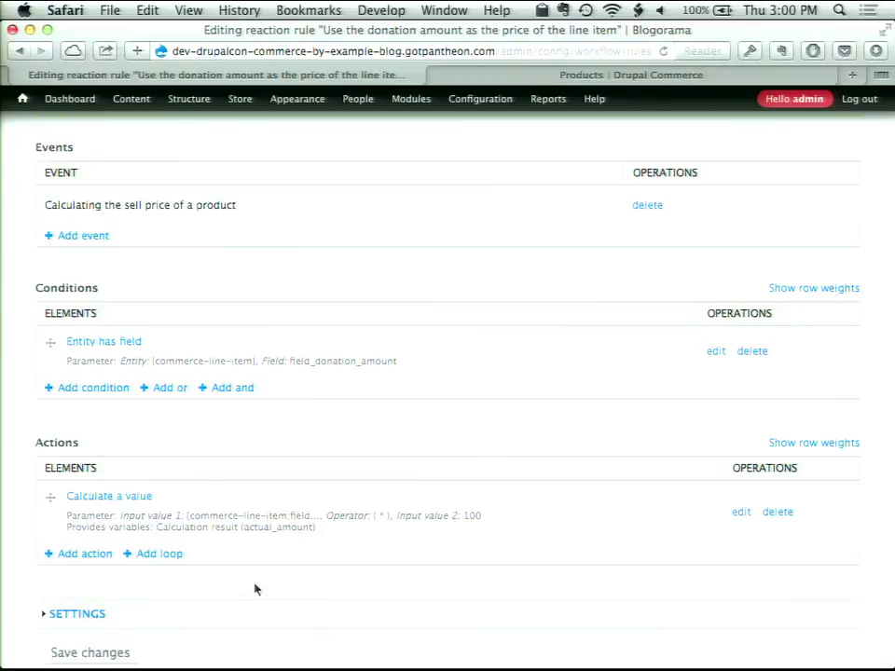
# Review the saved calculation's actual_amount variable, then begin adding a second action
pyautogui.moveTo(227, 516); pyautogui.dragTo(322, 518)
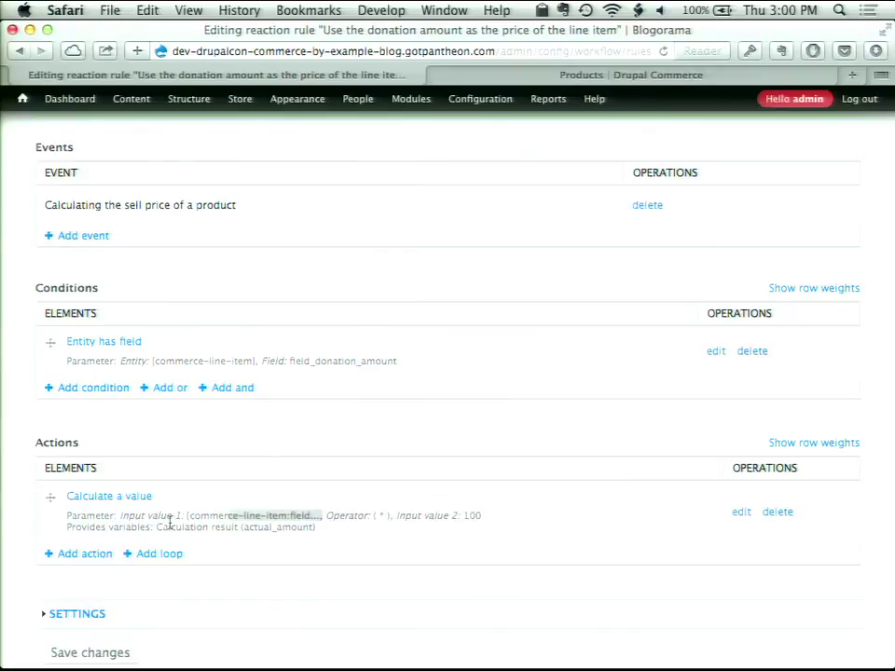
pyautogui.doubleClick(275, 528)
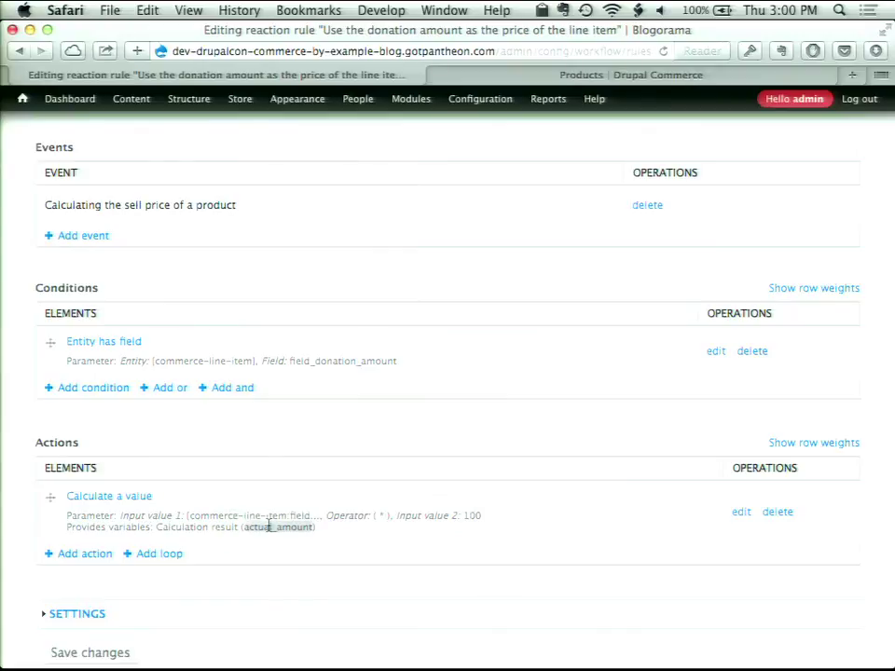
pyautogui.click(101, 557)
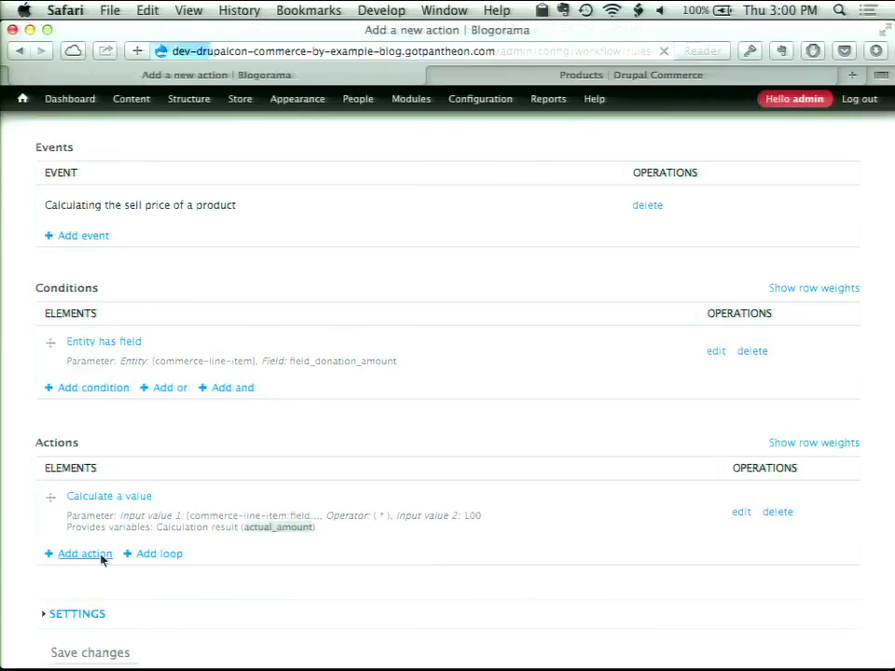
# Choose the 'Set the unit price to a specific amount' action and switch its amount to data selection
pyautogui.click(136, 246)
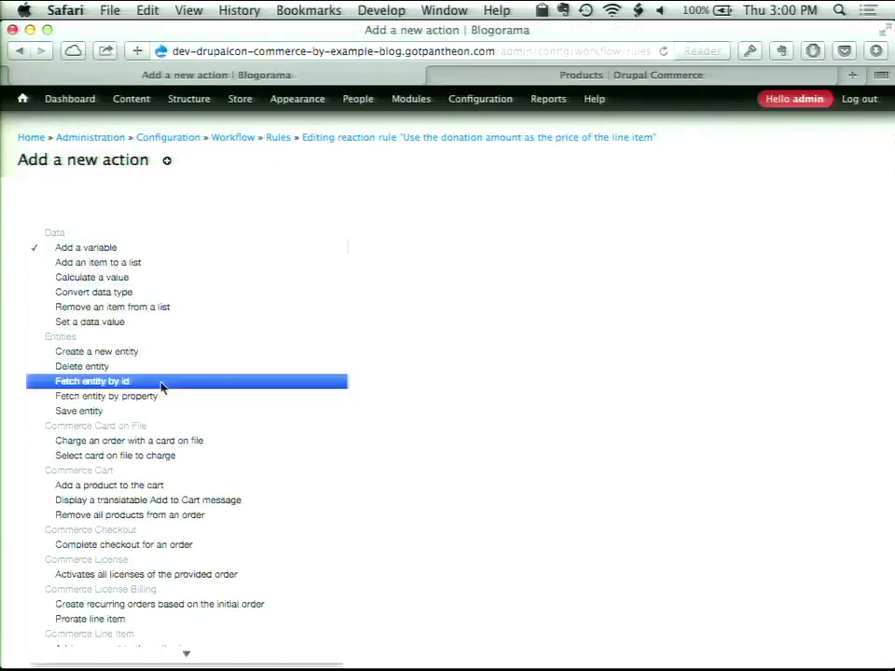
pyautogui.scroll(-10, 160, 390)
pyautogui.scroll(-3, 160, 390)
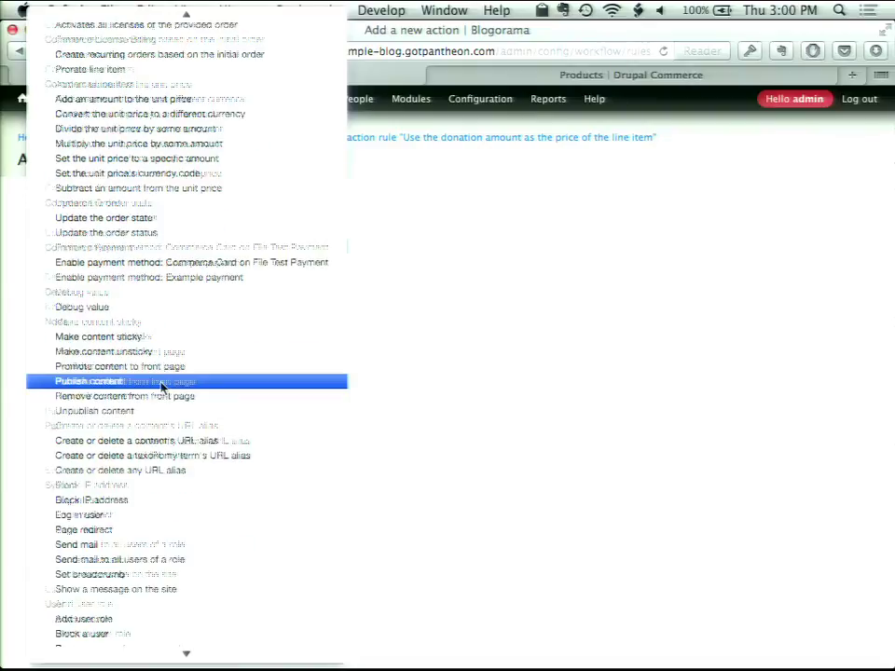
pyautogui.scroll(-1, 177, 149)
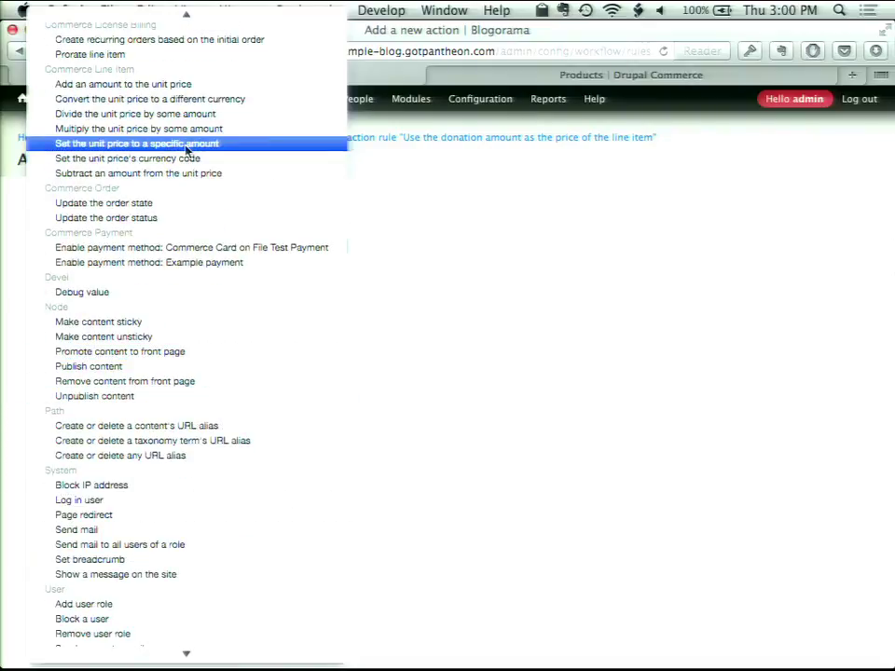
pyautogui.click(187, 149)
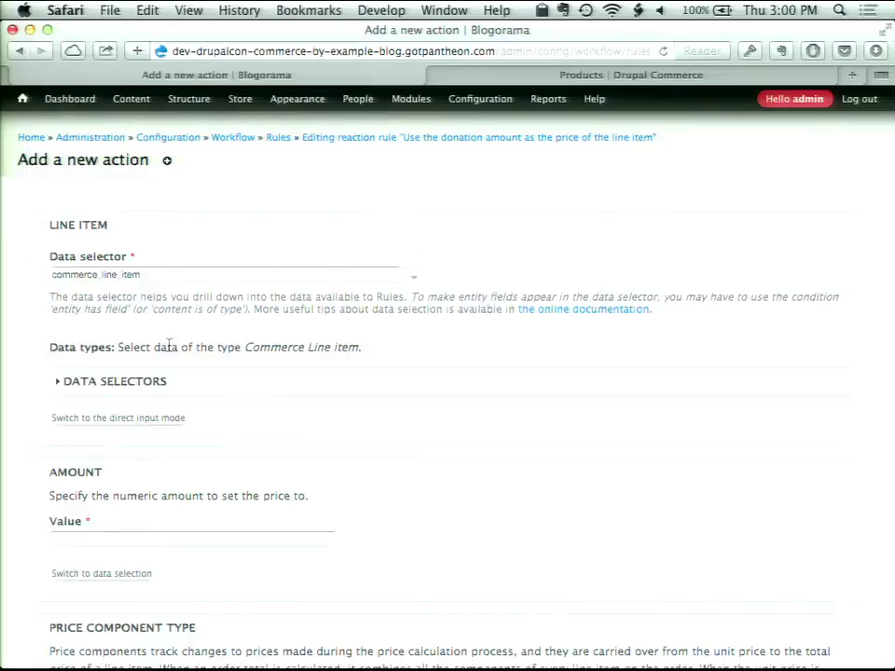
pyautogui.click(143, 533)
pyautogui.click(124, 575)
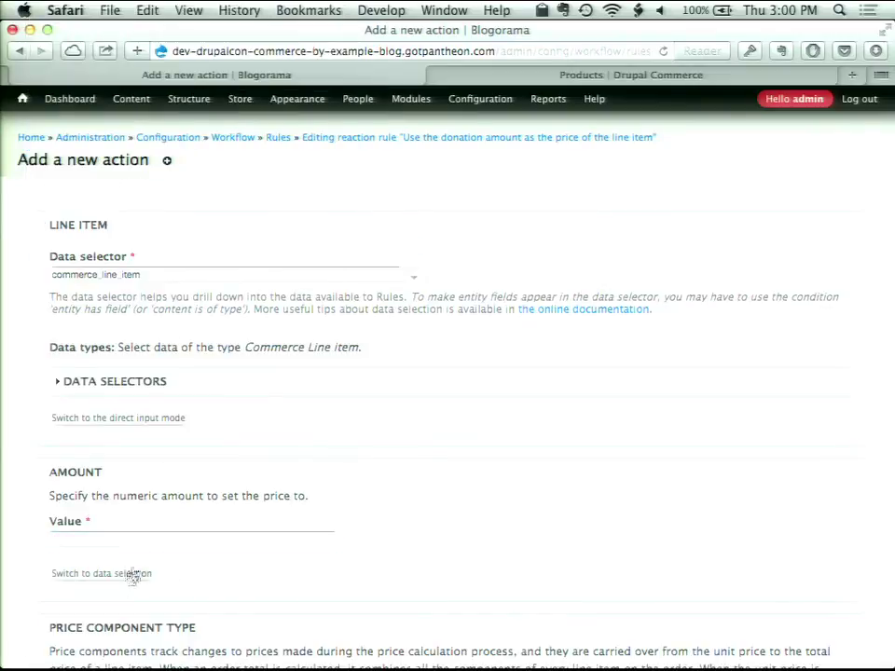
pyautogui.click(180, 537)
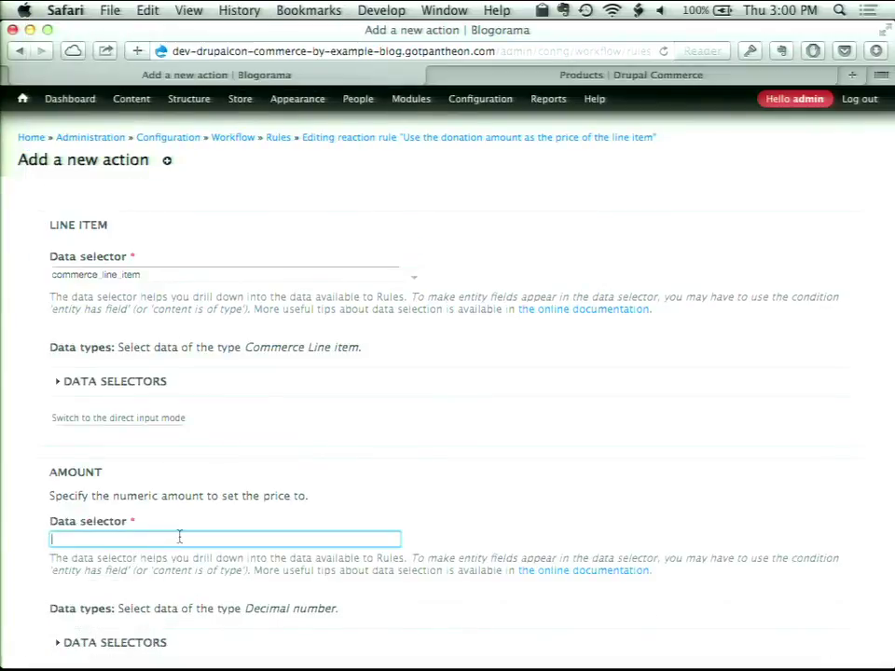
pyautogui.write('c')
pyautogui.press('BackSpace')
pyautogui.scroll(-2, 140, 593)
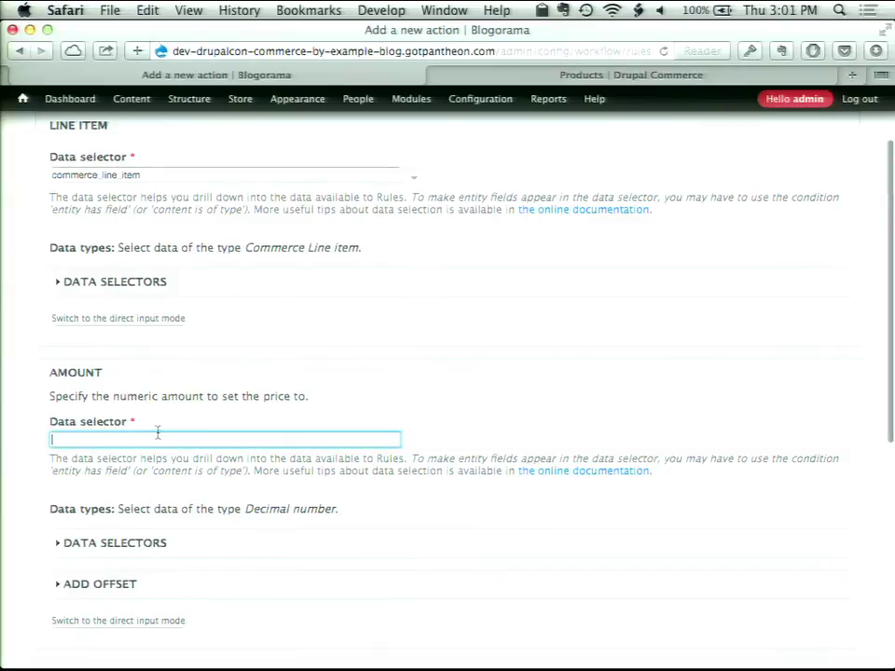
pyautogui.write('a')
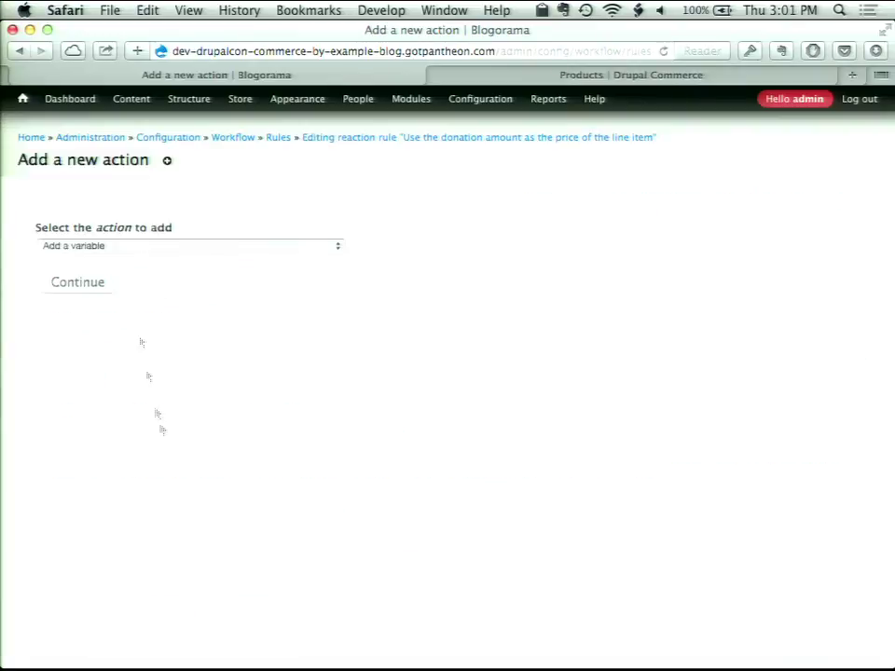
# Reselect the unit price action and switch its amount back to direct value
pyautogui.click(160, 246)
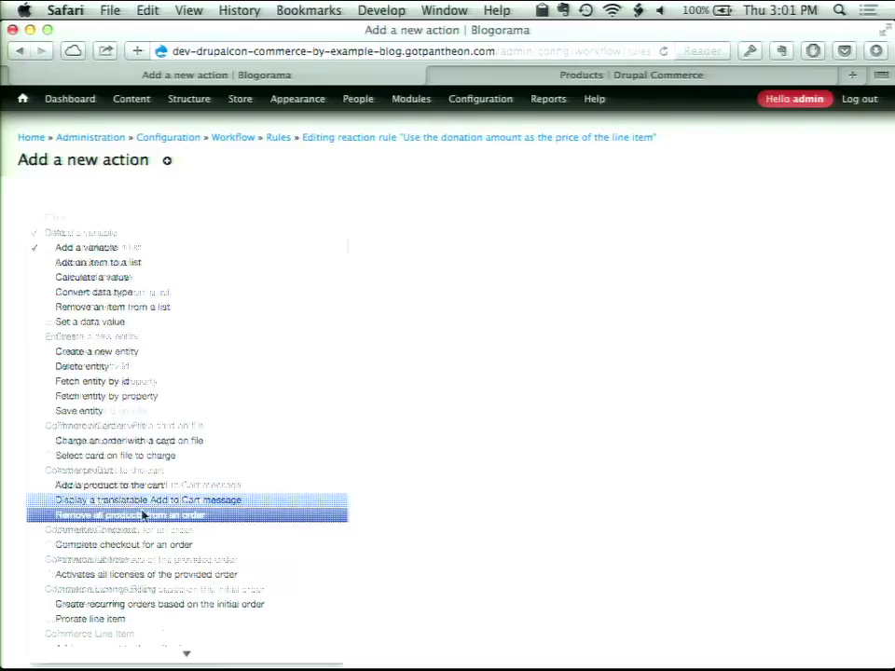
pyautogui.scroll(-3, 142, 515)
pyautogui.scroll(-3, 143, 516)
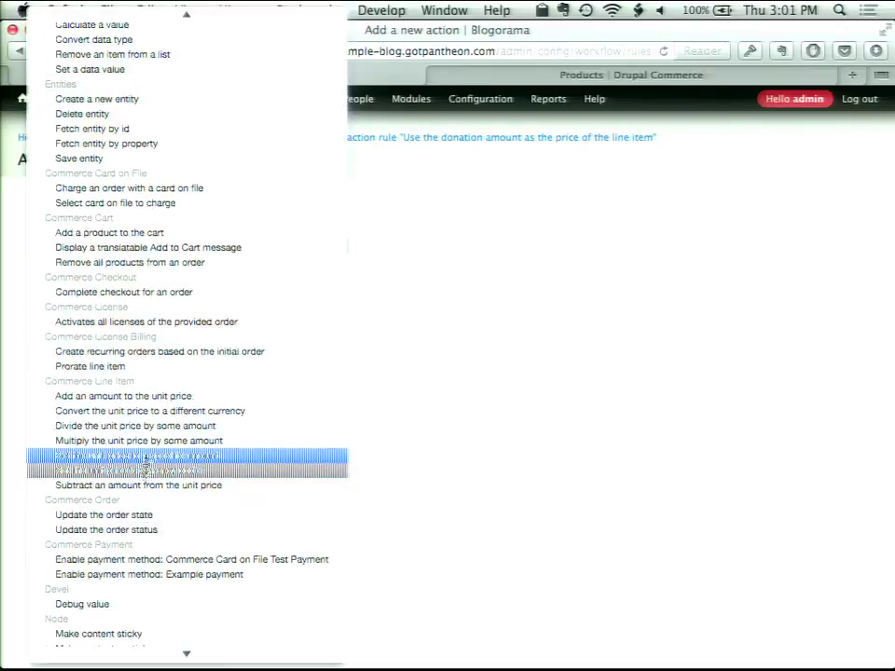
pyautogui.click(145, 456)
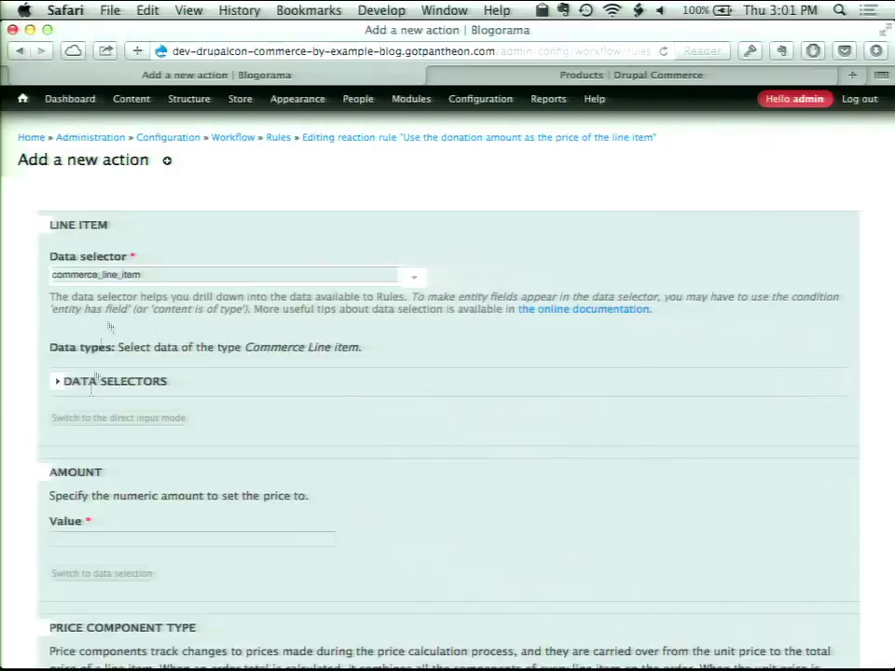
pyautogui.scroll(-2, 100, 460)
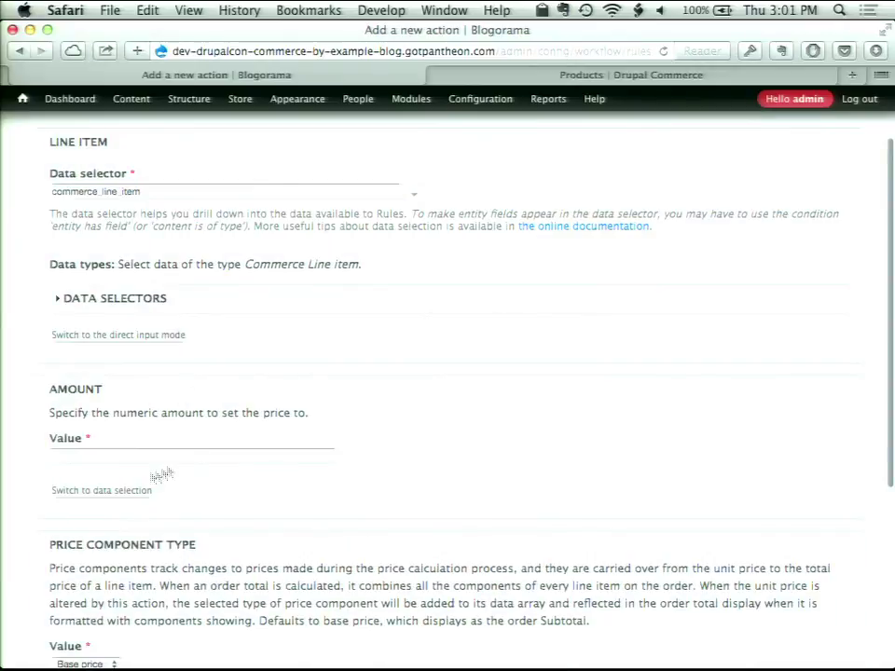
pyautogui.click(140, 489)
pyautogui.click(143, 448)
pyautogui.write('s')
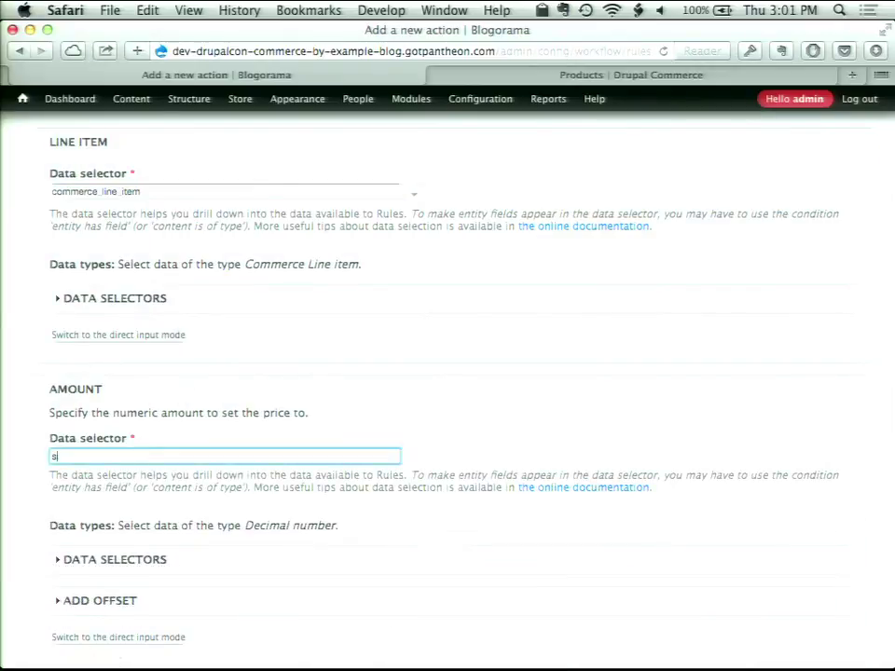
pyautogui.press('BackSpace')
pyautogui.write('a')
pyautogui.press('BackSpace')
pyautogui.click(145, 637)
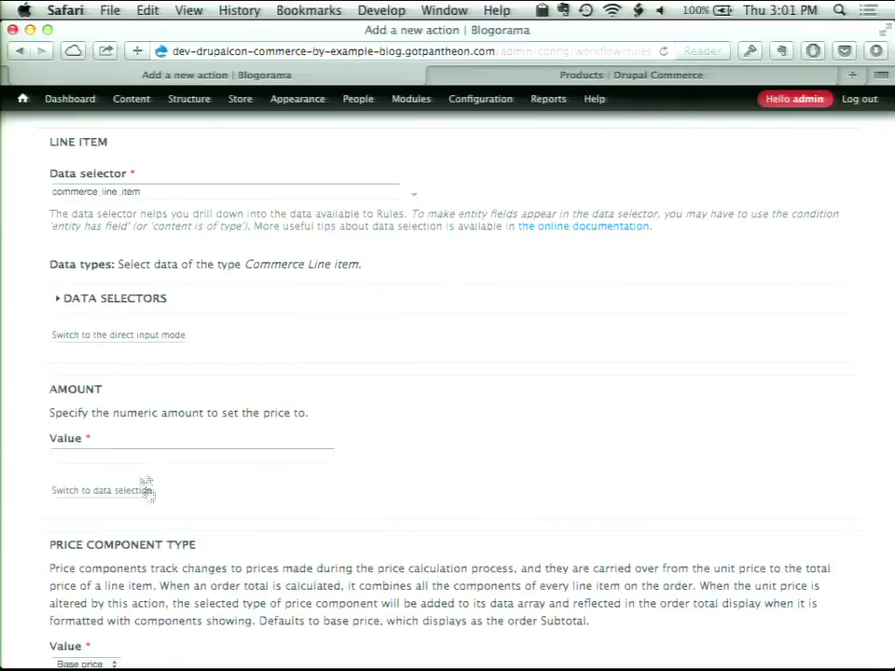
# Enter actual_amount as a direct amount value and try saving the action
pyautogui.click(147, 455)
pyautogui.write('actual_amoun')
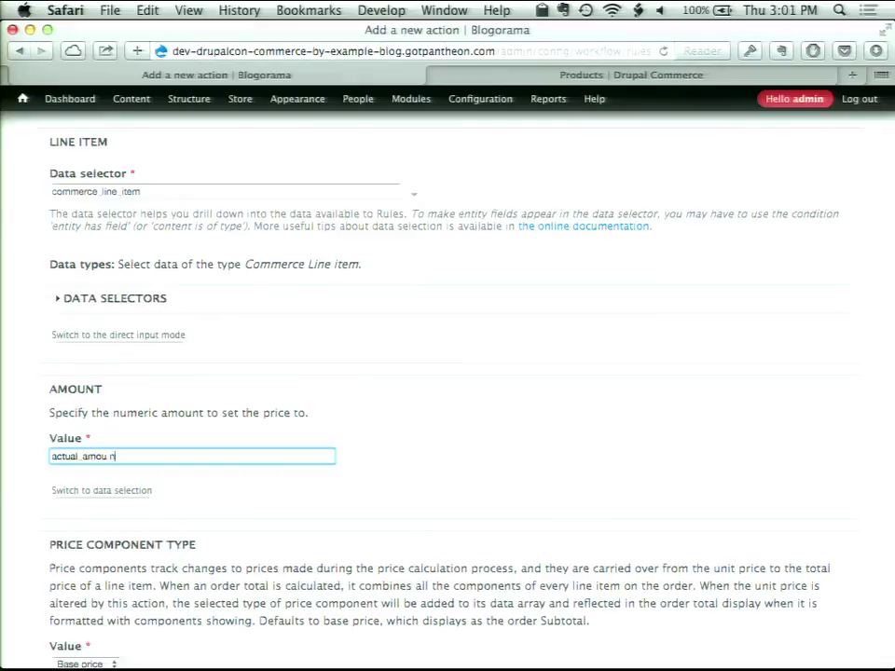
pyautogui.write('t')
pyautogui.scroll(-4, 145, 370)
pyautogui.scroll(-2, 146, 370)
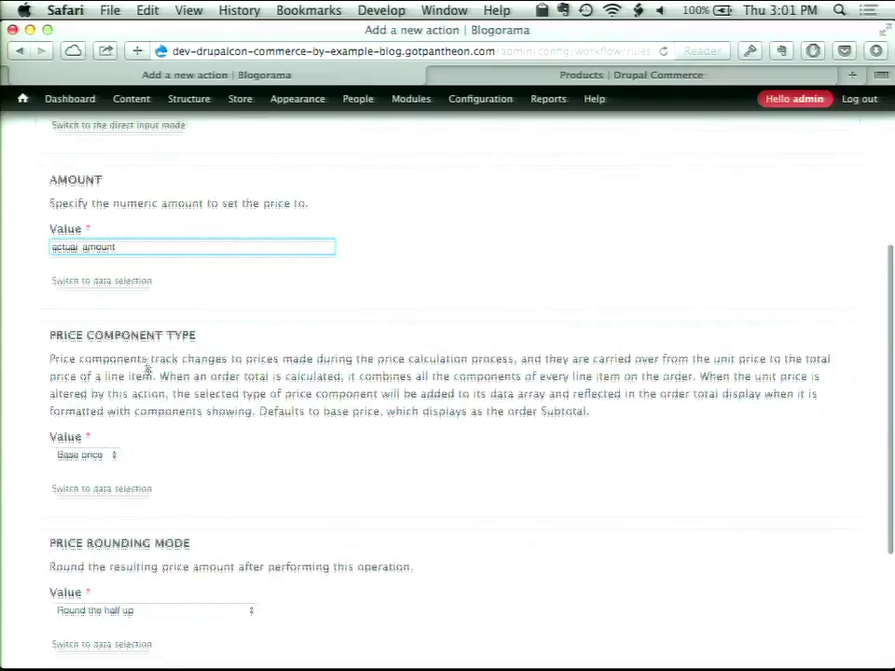
pyautogui.scroll(-3, 191, 489)
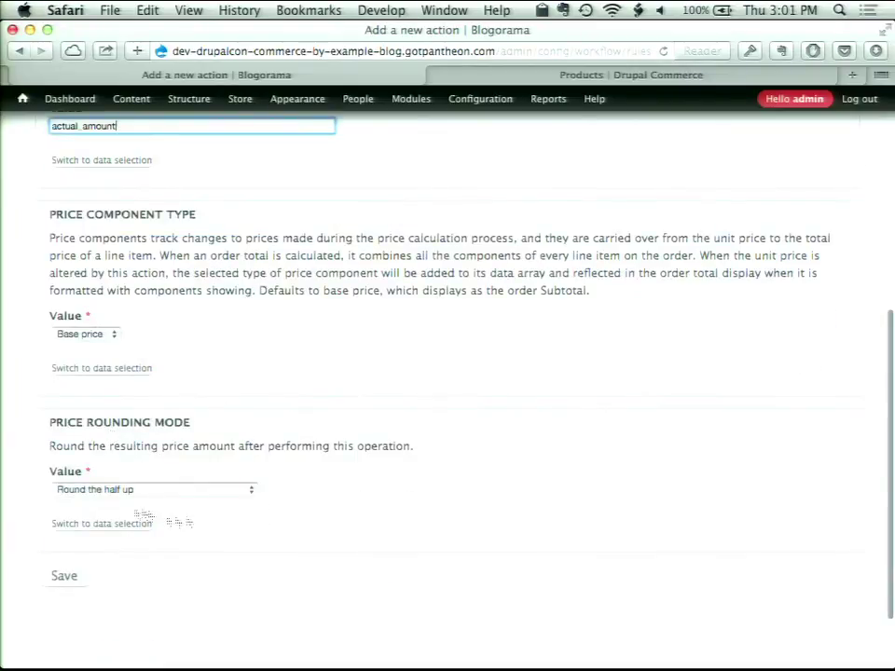
pyautogui.click(84, 578)
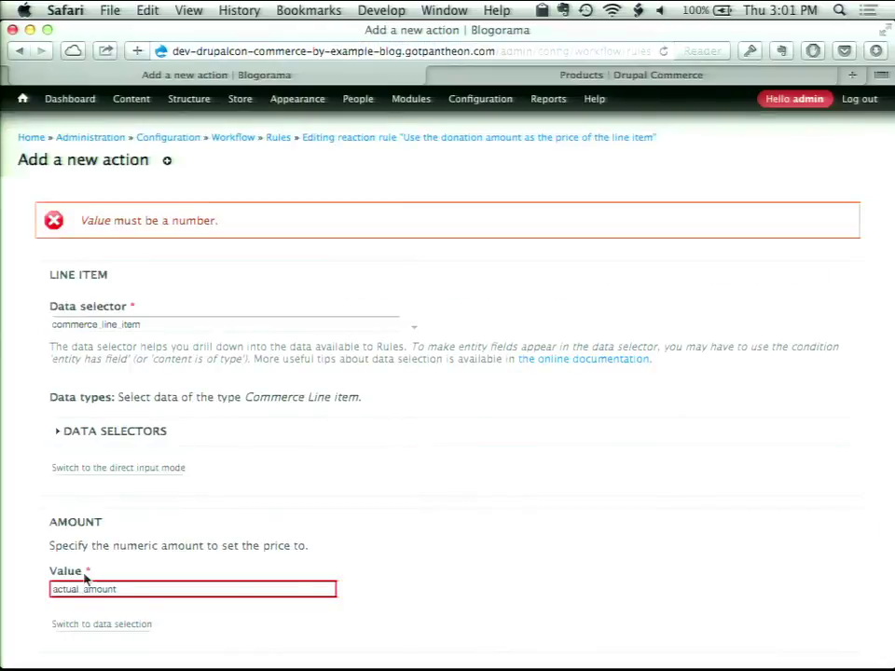
# Switch the amount to data selection with actual_amount and save the unit price action
pyautogui.click(130, 589)
pyautogui.scroll(-2, 138, 611)
pyautogui.click(140, 543)
pyautogui.click(146, 508)
pyautogui.write('actual_amo')
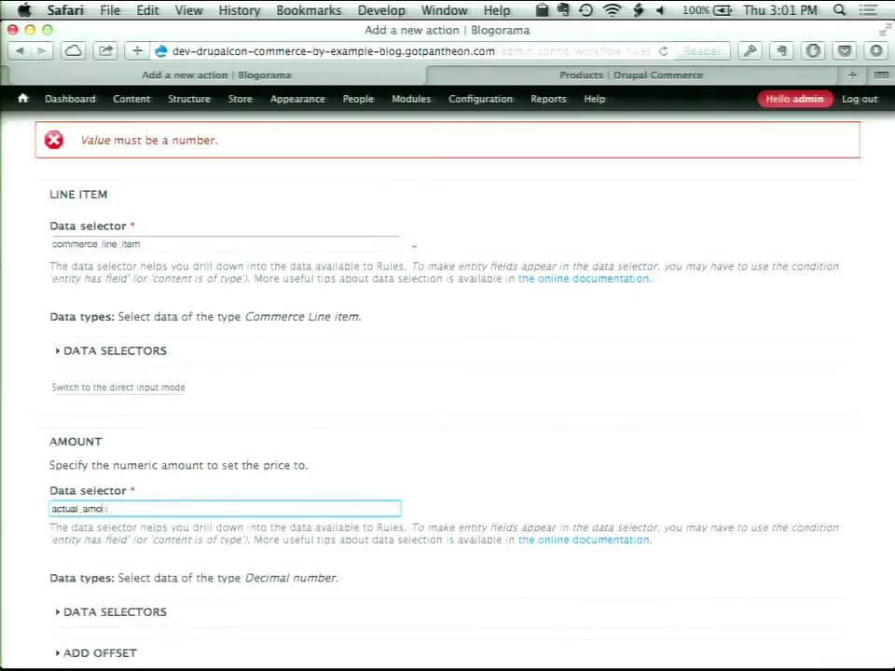
pyautogui.write('unt')
pyautogui.scroll(-10, 290, 611)
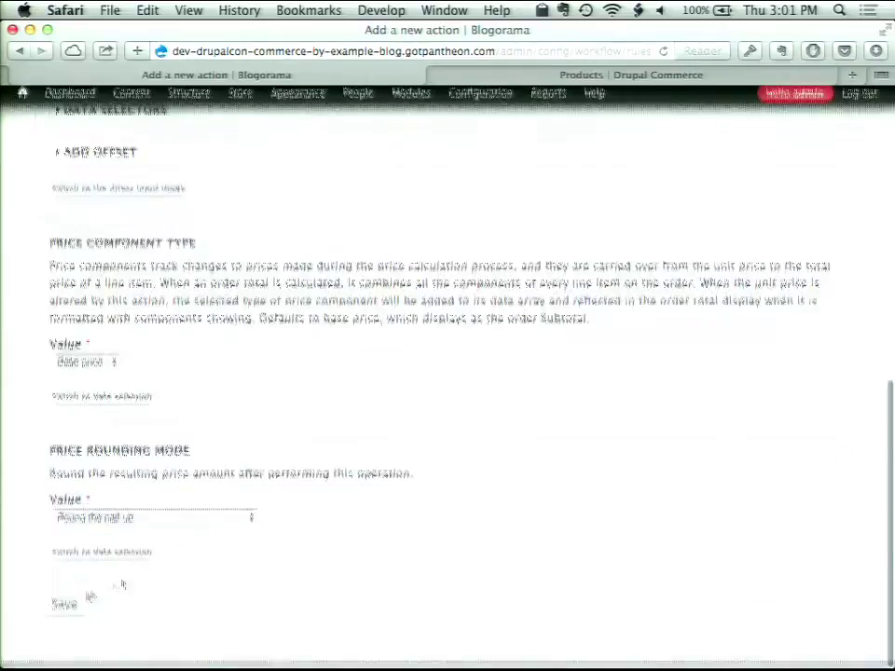
pyautogui.click(66, 614)
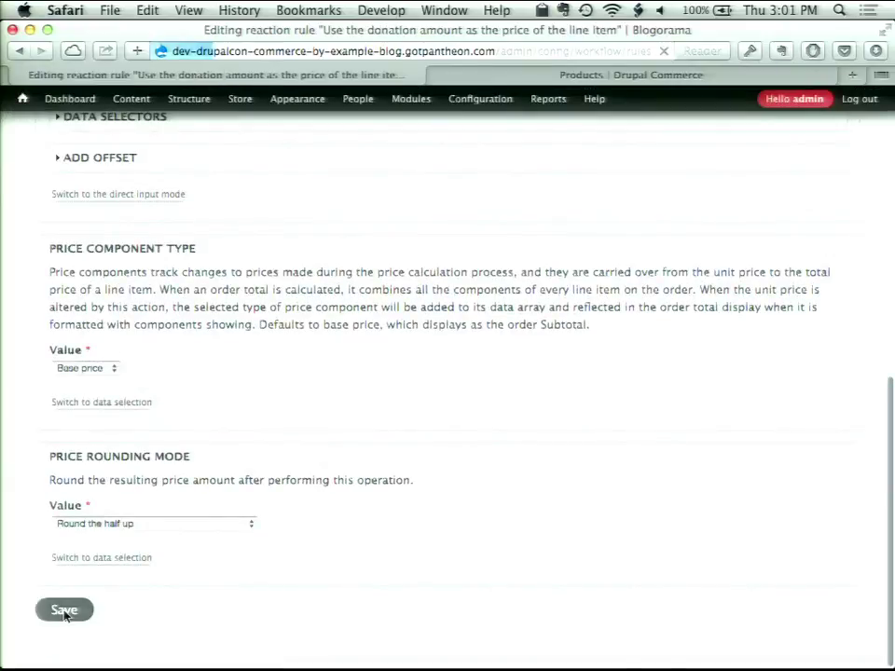
pyautogui.scroll(-5, 79, 596)
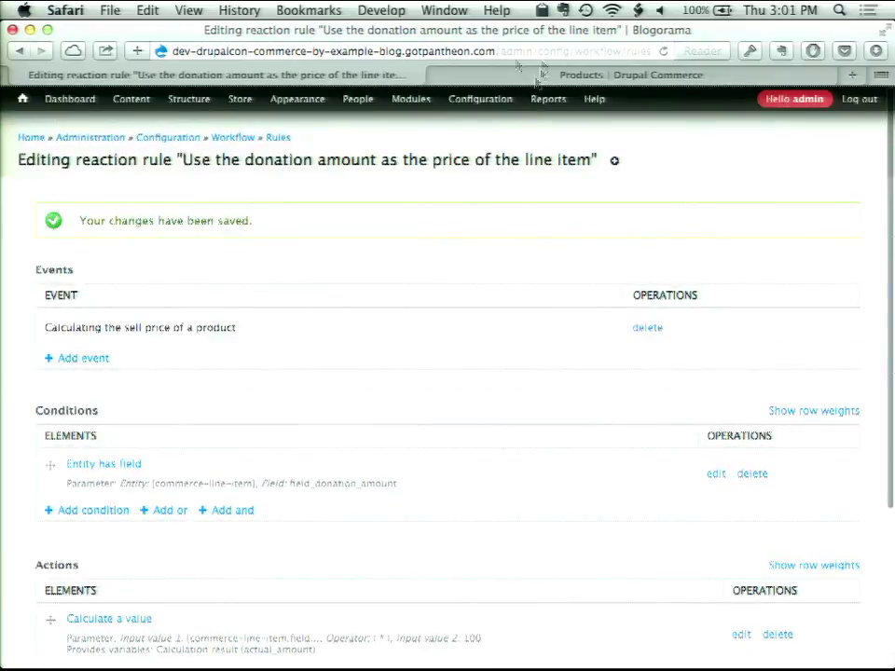
# Edit the Donate Today! body, changing 'Donation' to 'Donate' so it reads 'Donate some money to me!', and save
pyautogui.click(31, 137)
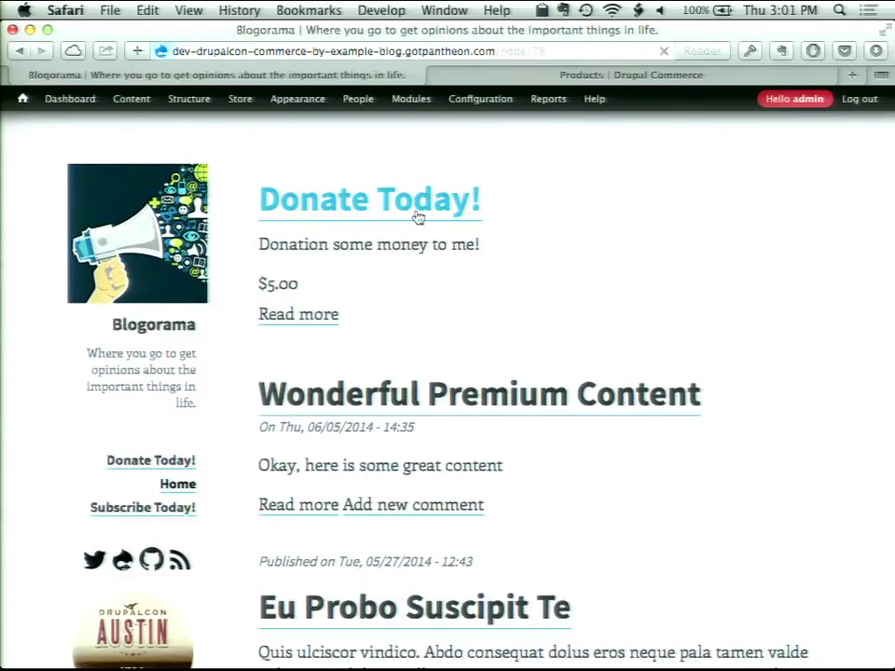
pyautogui.click(418, 217)
pyautogui.click(395, 180)
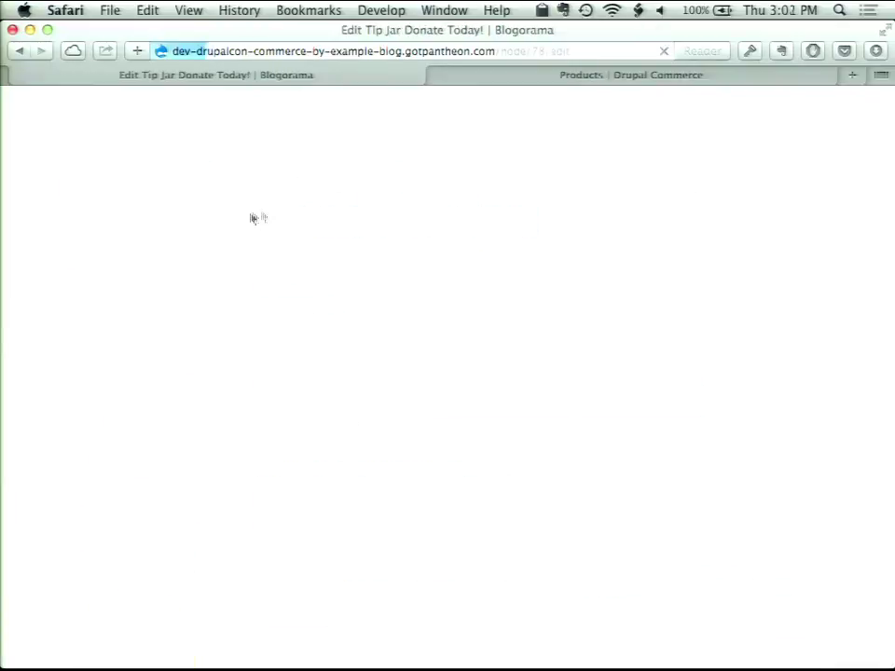
pyautogui.click(62, 439)
pyautogui.press('Delete')
pyautogui.press('Delete')
pyautogui.press('Delete')
pyautogui.press('Delete')
pyautogui.press('Delete')
pyautogui.write('ate')
pyautogui.scroll(-10, 448, 373)
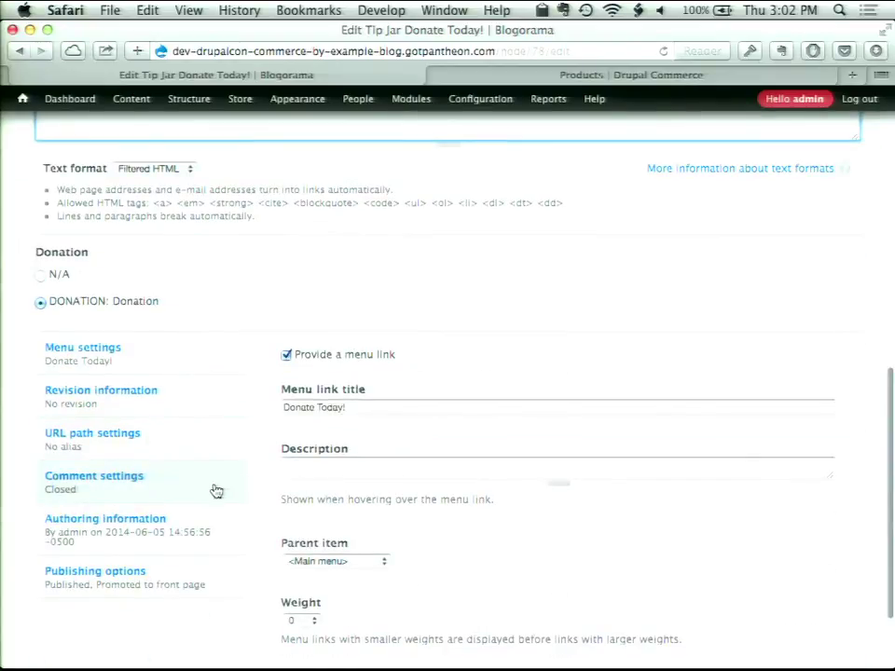
pyautogui.scroll(-3, 215, 488)
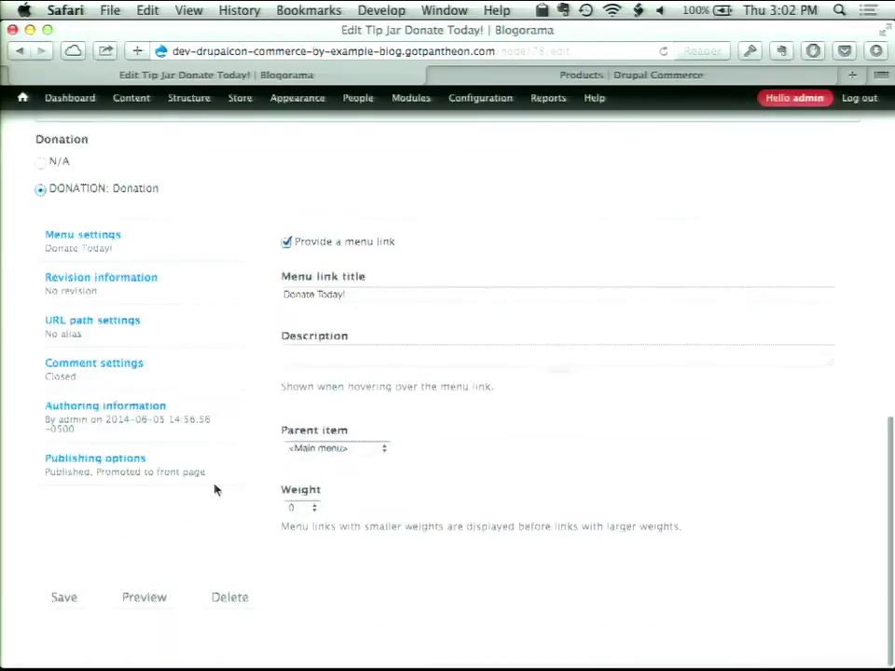
pyautogui.click(62, 601)
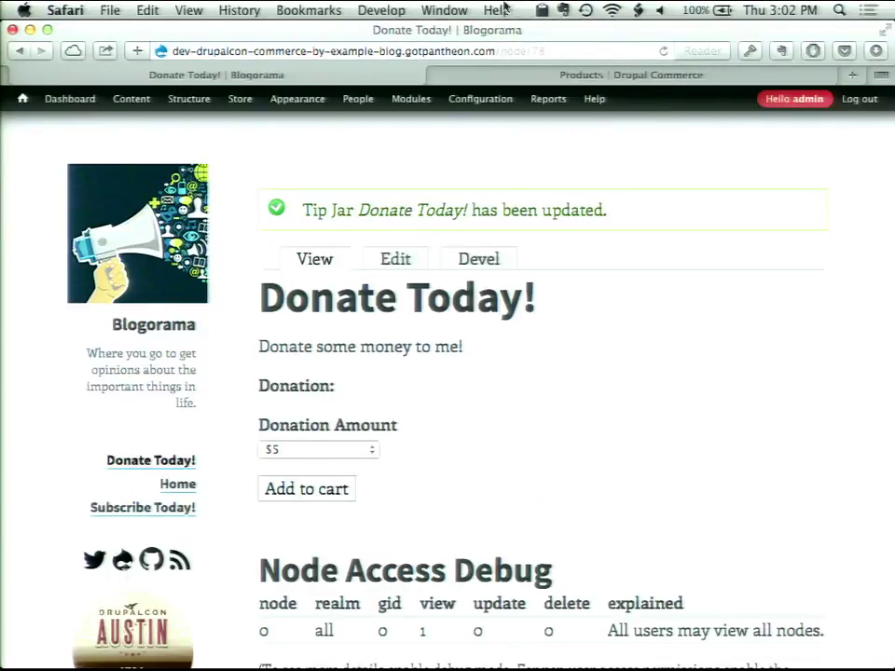
# Go to the cart page by address and proceed to checkout with the $25.00 Donation
pyautogui.press('super+l')
pyautogui.press('Right')
pyautogui.press('BackSpace')
pyautogui.press('BackSpace')
pyautogui.press('BackSpace')
pyautogui.press('BackSpace')
pyautogui.press('BackSpace')
pyautogui.press('BackSpace')
pyautogui.press('BackSpace')
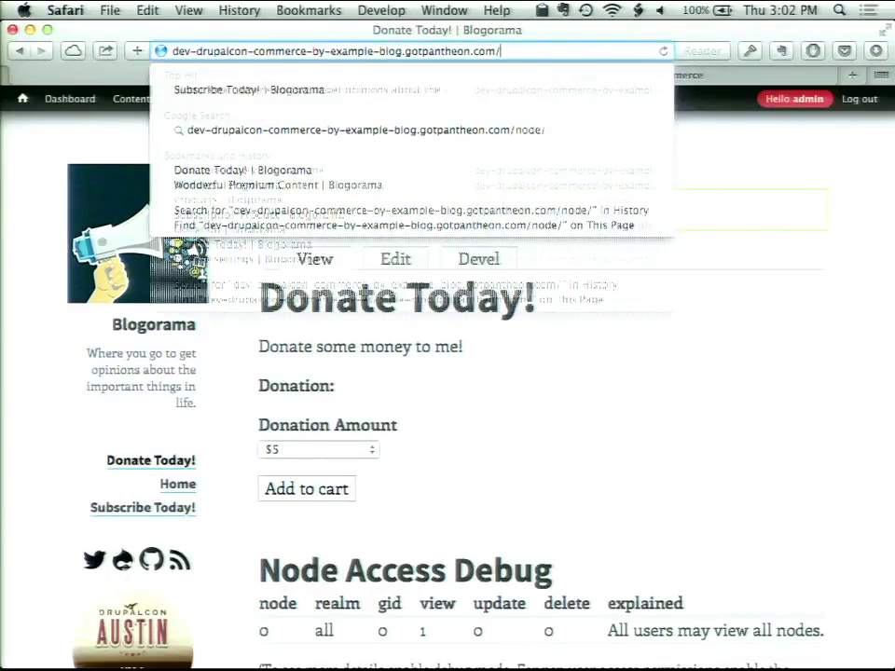
pyautogui.write('cart')
pyautogui.press('Return')
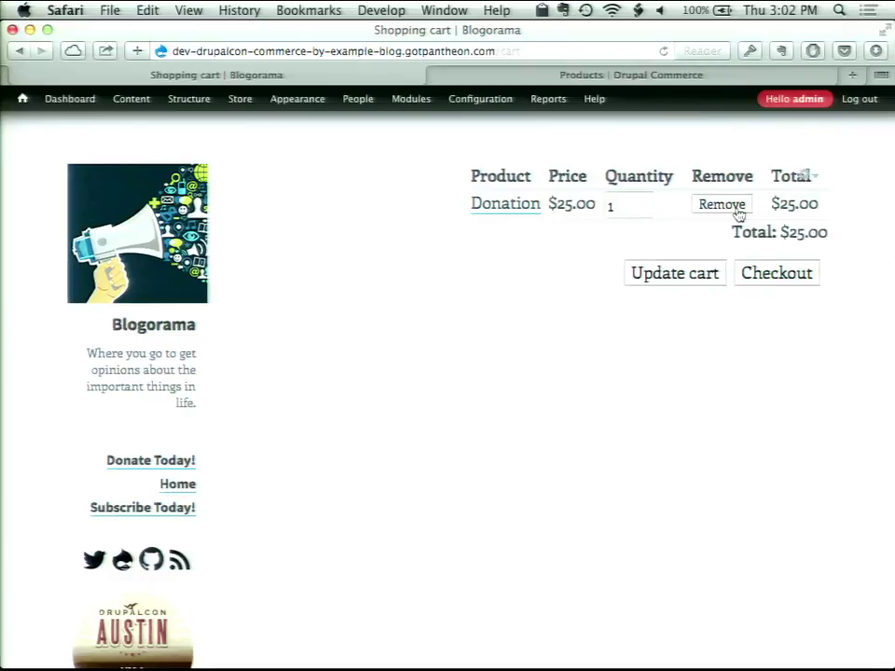
pyautogui.click(769, 270)
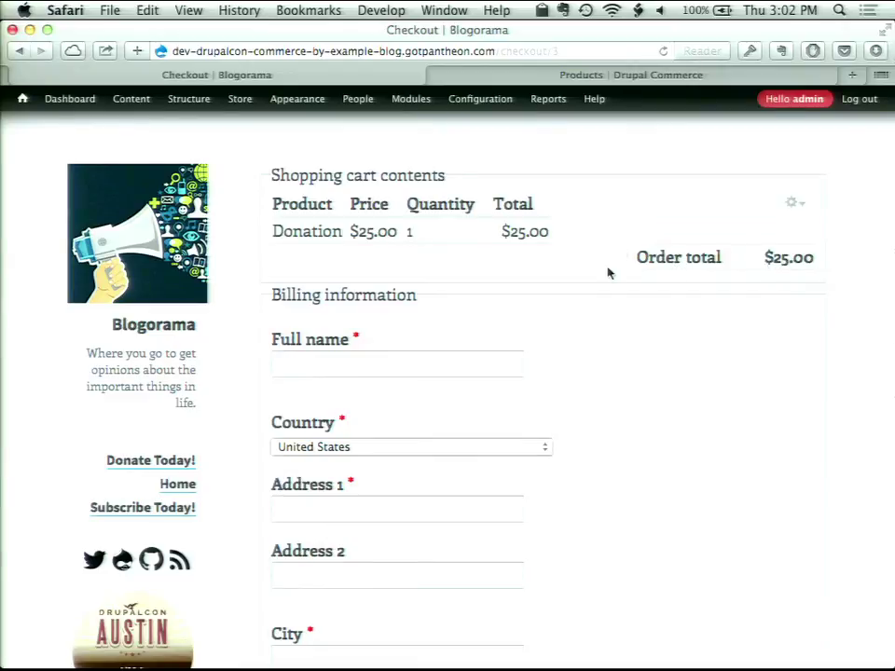
pyautogui.scroll(-1, 608, 272)
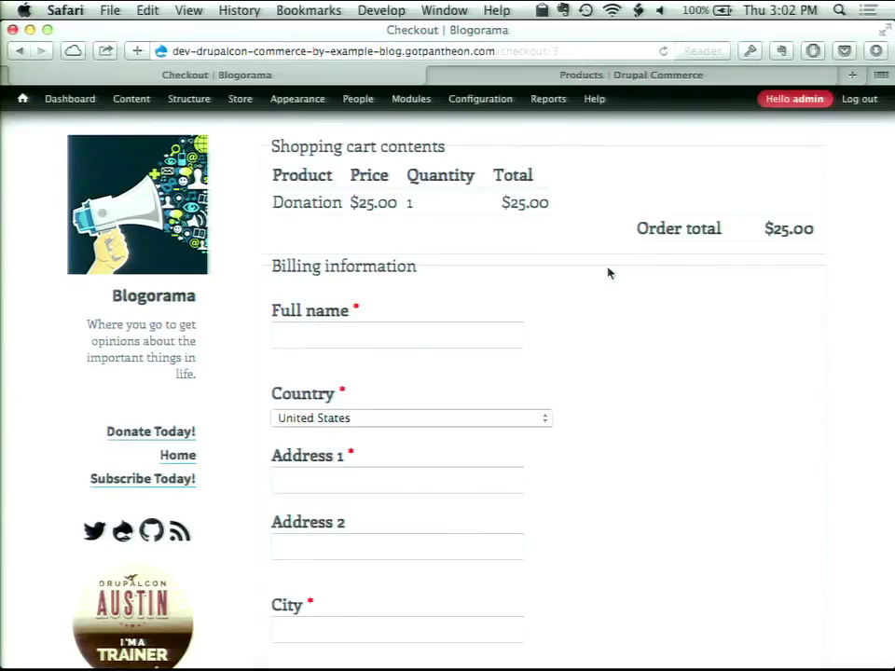
pyautogui.moveTo(515, 99)
pyautogui.moveTo(565, 321)
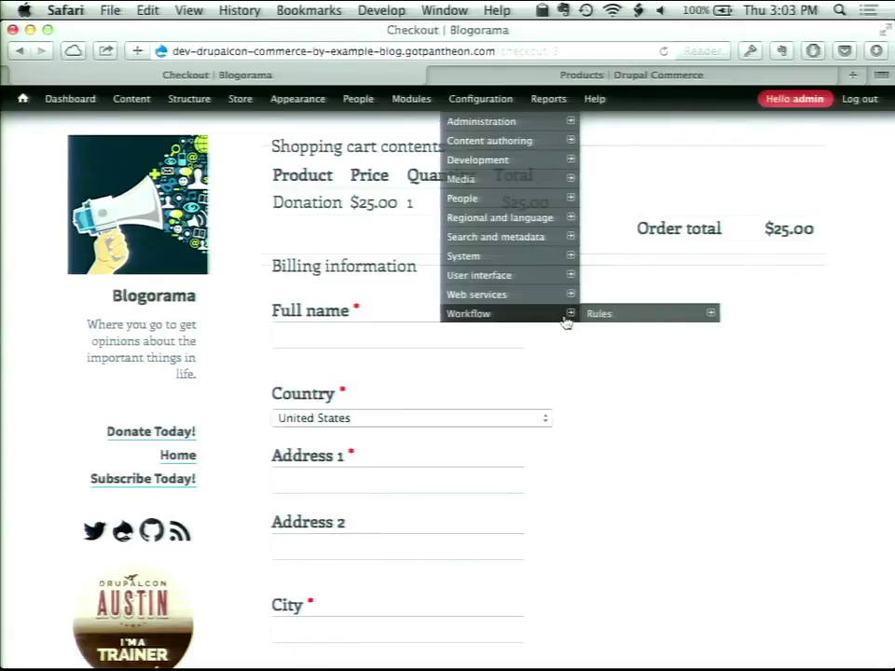
pyautogui.moveTo(488, 133)
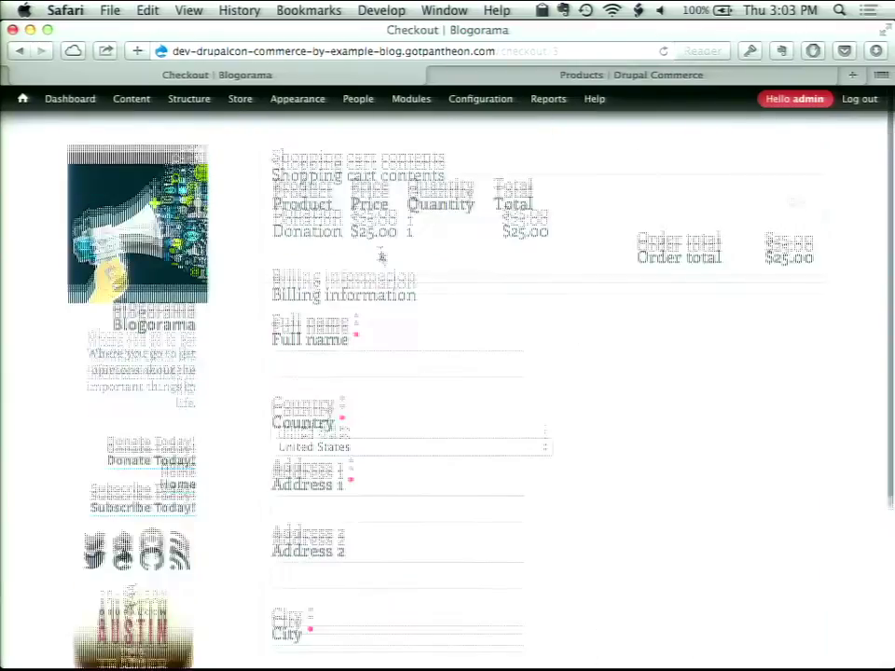
# On Donate Today!, choose an Other donation amount of 2 and try adding it to the cart
pyautogui.click(170, 460)
pyautogui.click(286, 371)
pyautogui.click(316, 416)
pyautogui.click(333, 407)
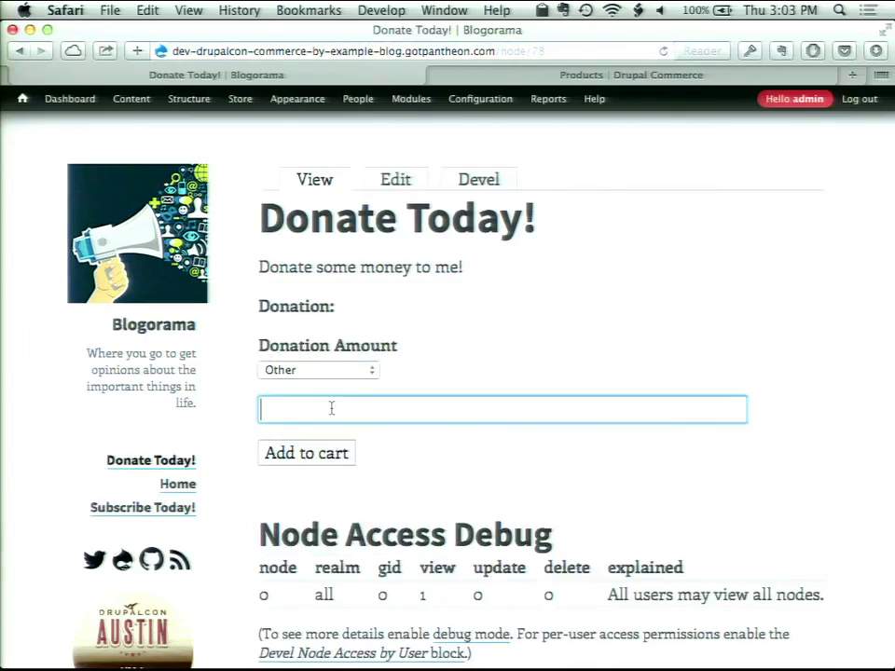
pyautogui.write('2')
pyautogui.click(323, 451)
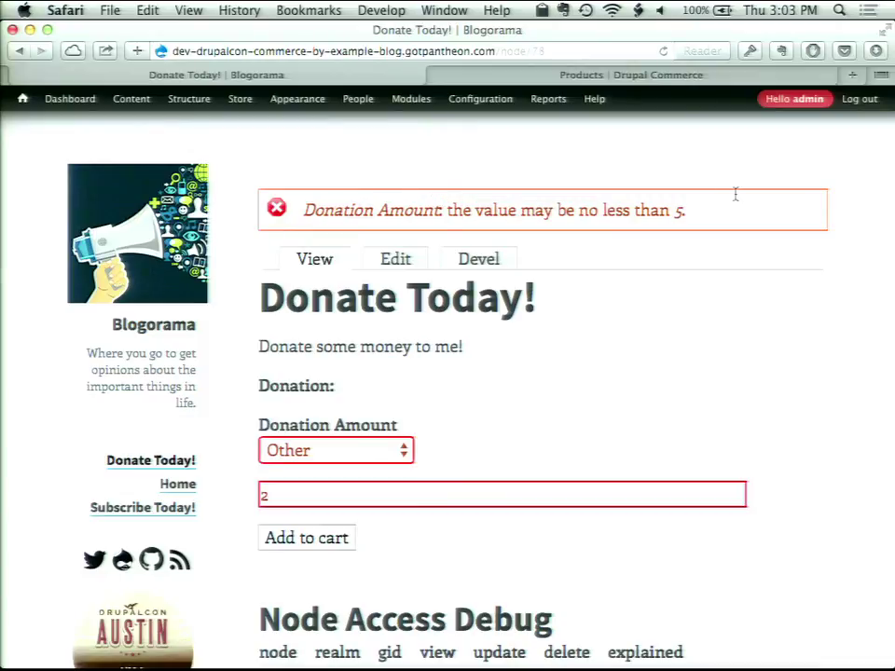
# Replace the amount with 'BOOOOO' and submit it to test the validation
pyautogui.click(369, 494)
pyautogui.press('BackSpace')
pyautogui.write('BOOOOO')
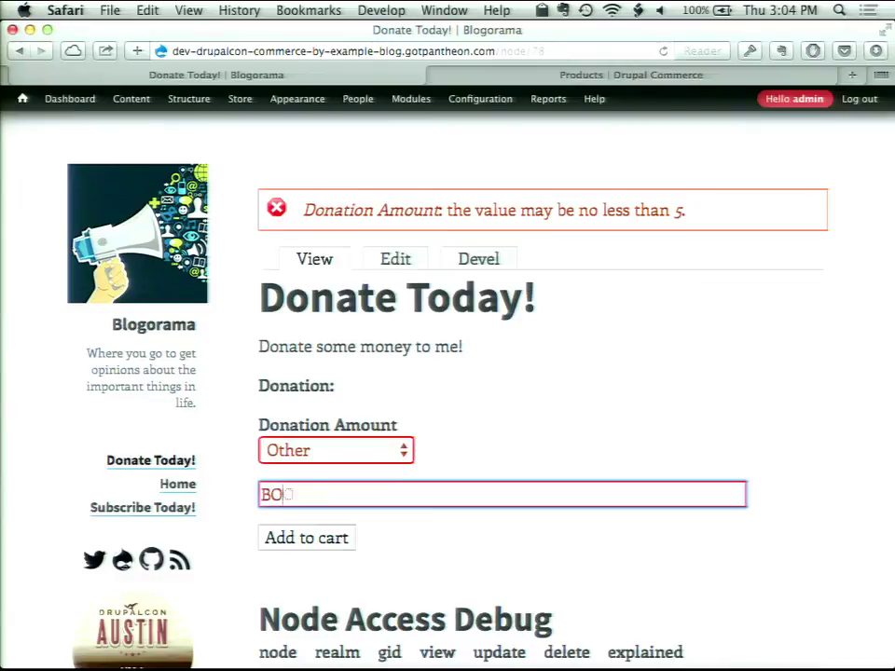
pyautogui.click(322, 544)
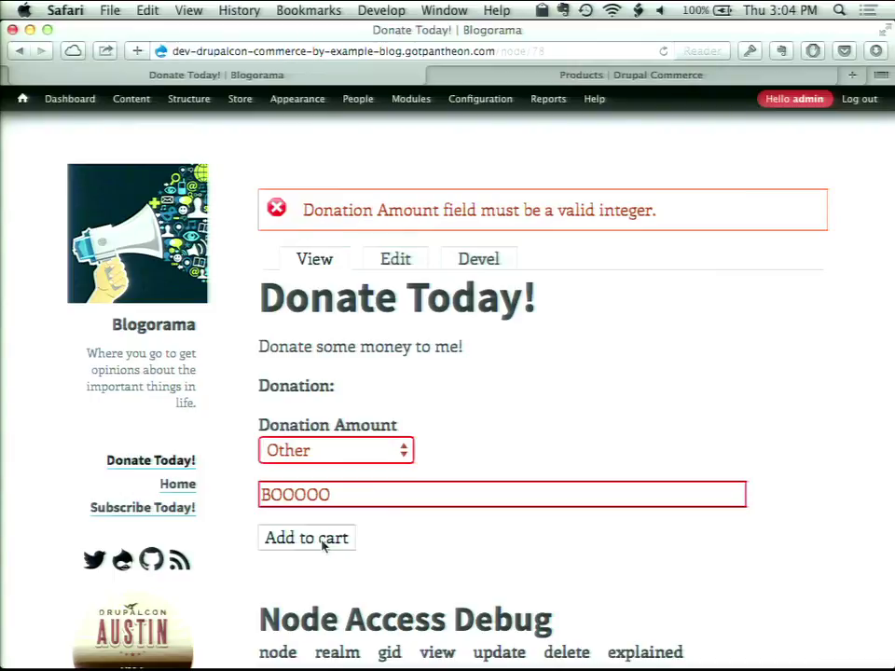
# Try an amount of 50.50, which is refused as not a valid integer
pyautogui.hotkey('shift', 'Tab')
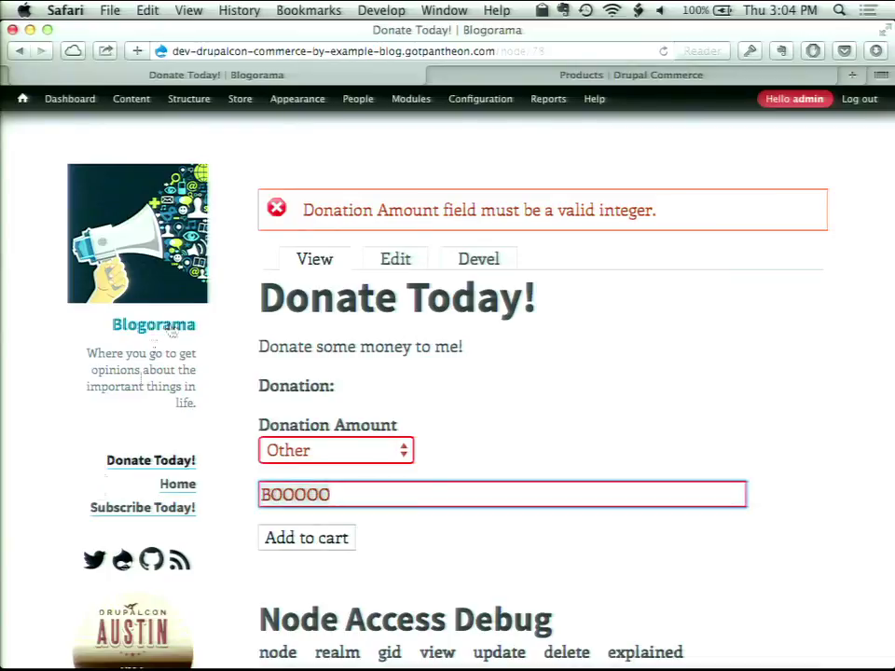
pyautogui.write('50')
pyautogui.write('.50')
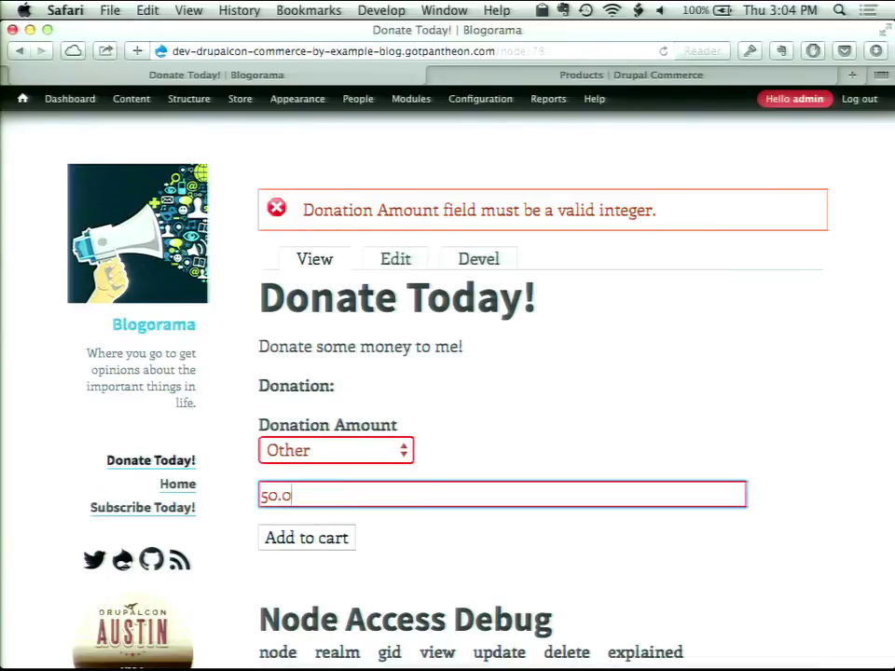
pyautogui.click(294, 535)
pyautogui.click(326, 492)
pyautogui.click(229, 488)
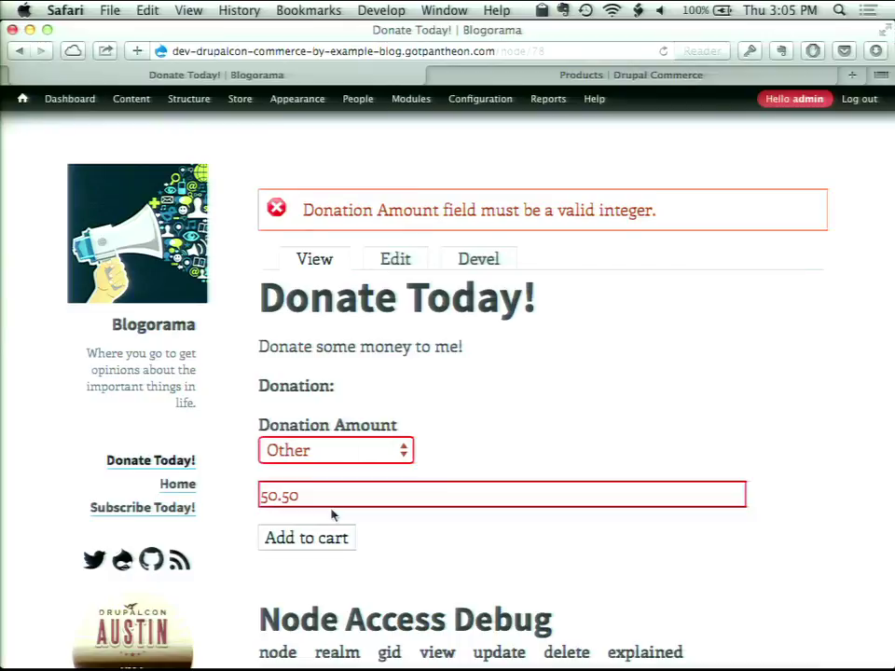
# Start a new rule named 'When a user adds a product to the cart, forward them to the cart'
pyautogui.moveTo(487, 117)
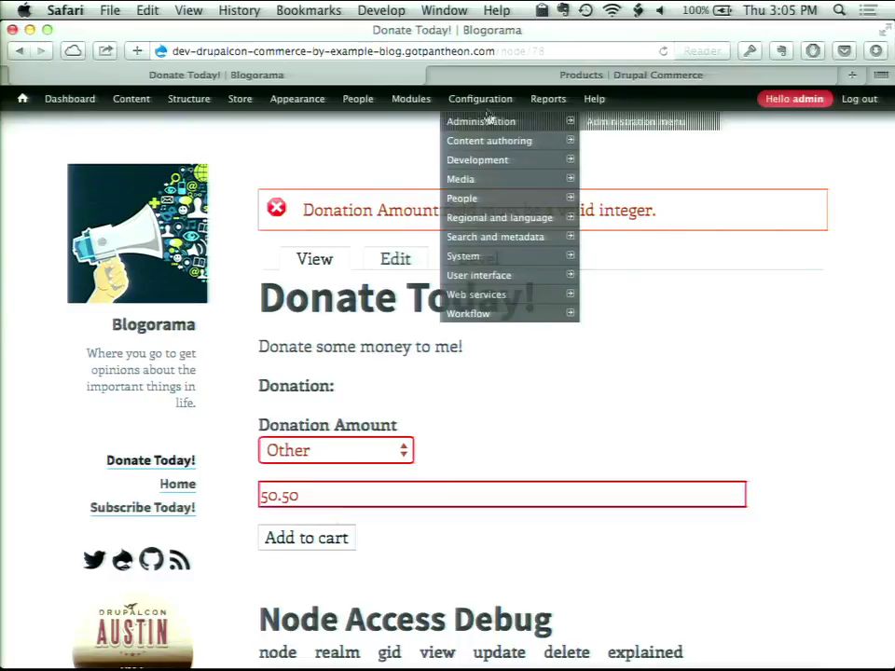
pyautogui.moveTo(512, 320)
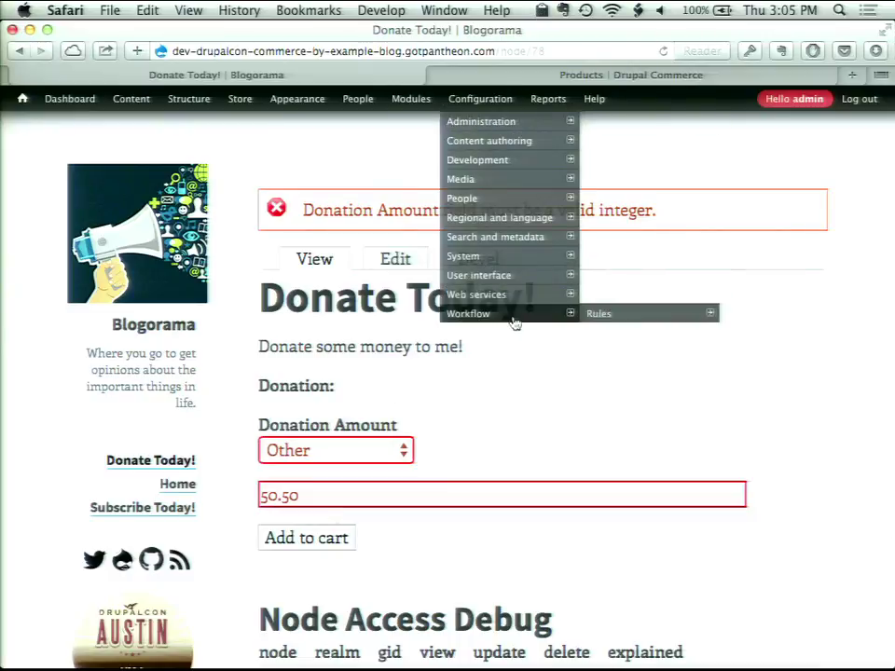
pyautogui.click(591, 313)
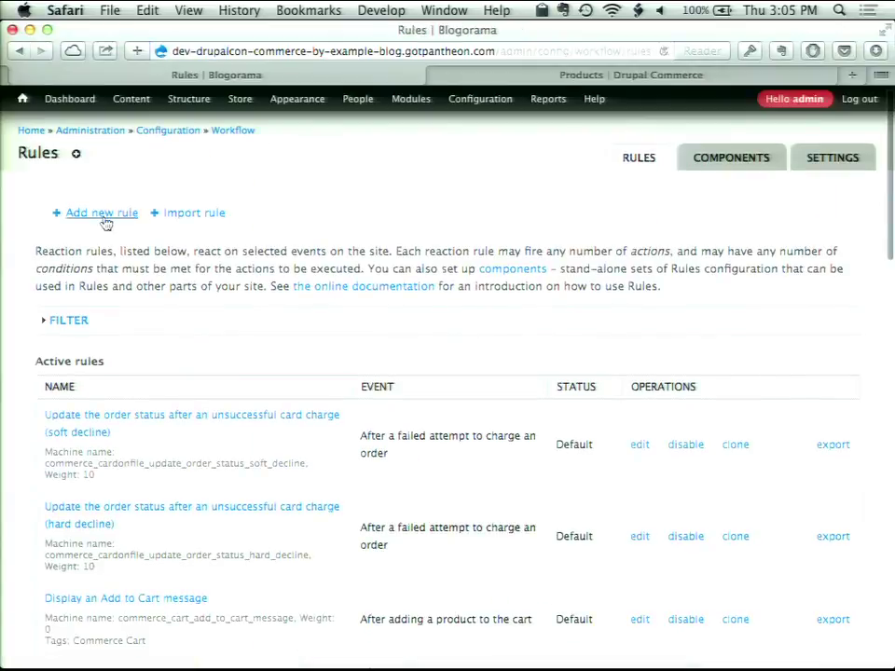
pyautogui.click(103, 214)
pyautogui.click(129, 246)
pyautogui.write('Wh')
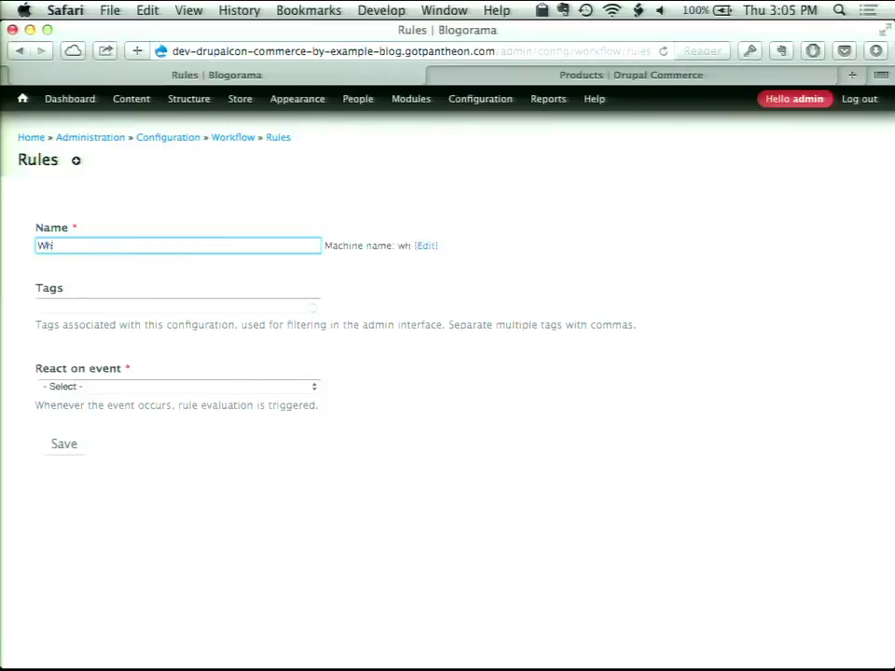
pyautogui.write('en a user adds ')
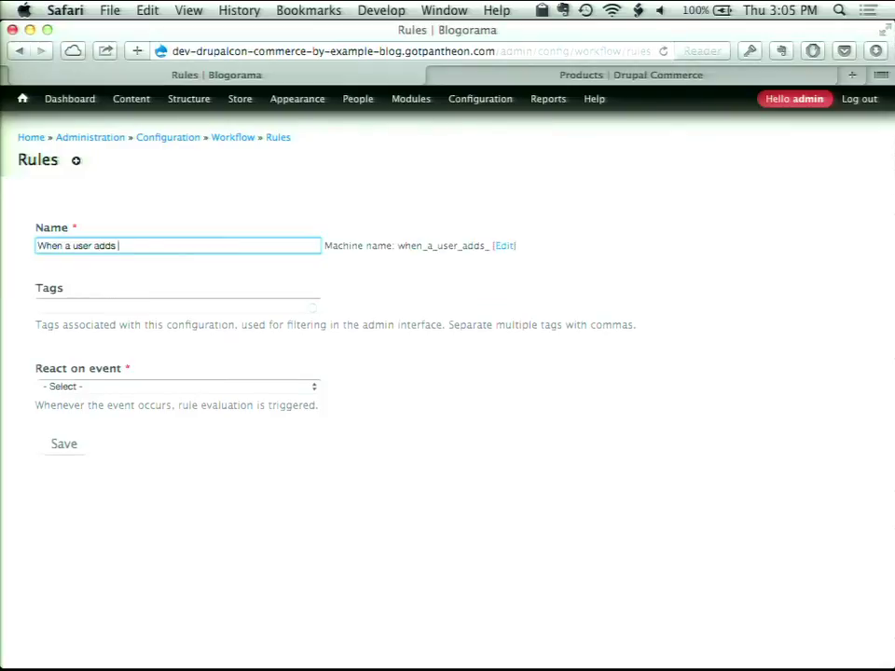
pyautogui.write('a product to the ca')
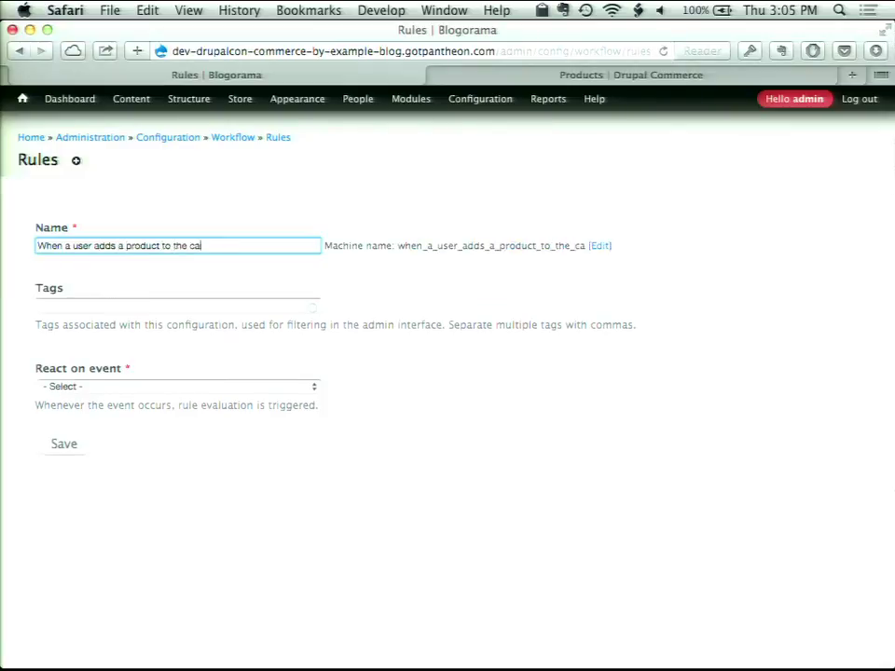
pyautogui.write('rt, forward them to the cart')
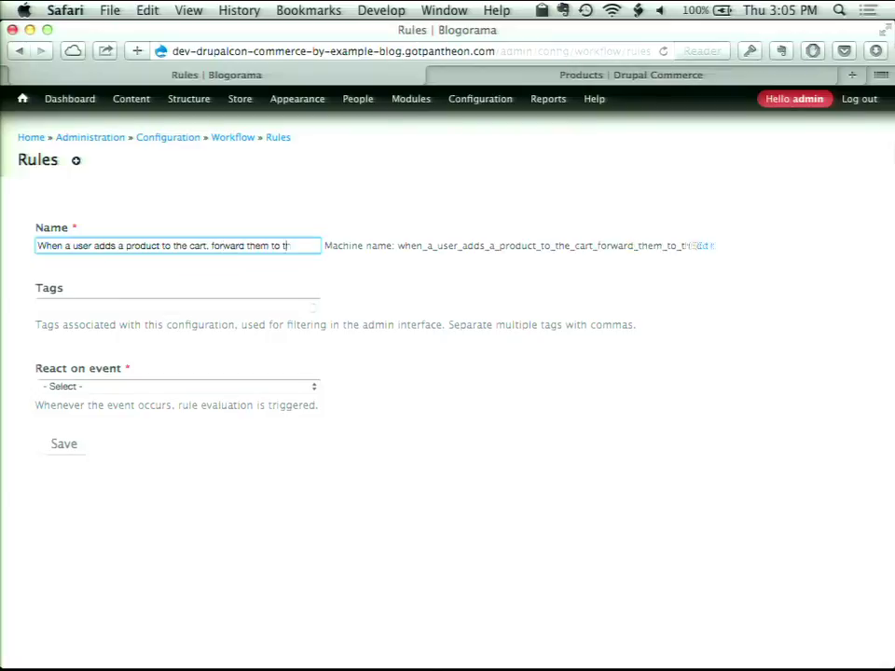
# Set the rule to react After adding a product to the cart and save it
pyautogui.click(84, 388)
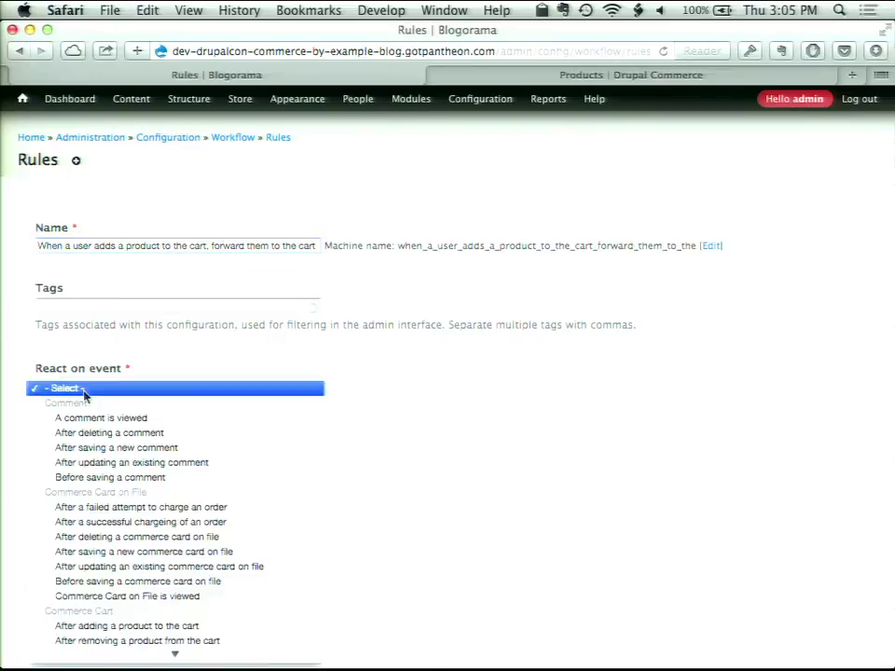
pyautogui.scroll(-5, 124, 463)
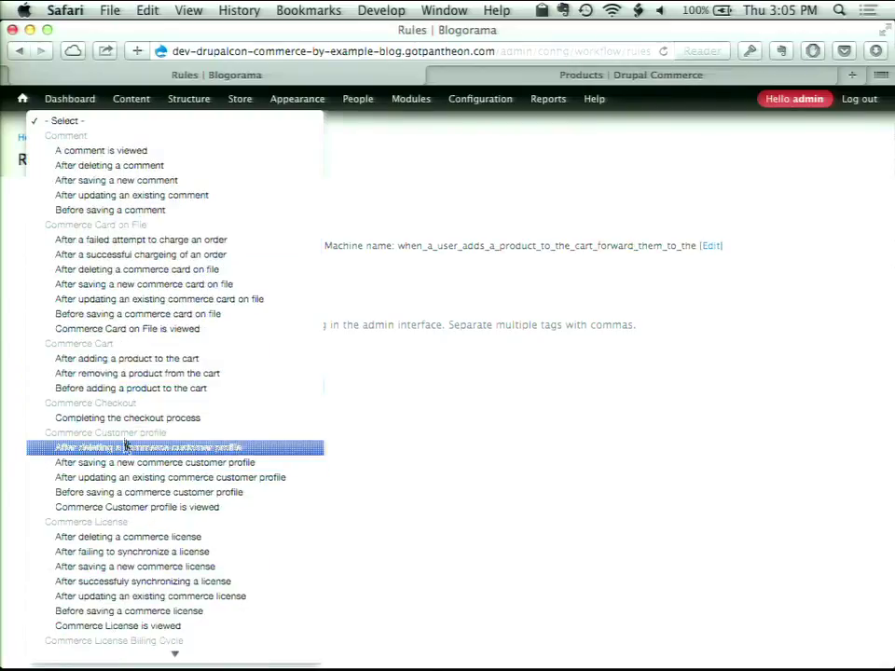
pyautogui.click(137, 359)
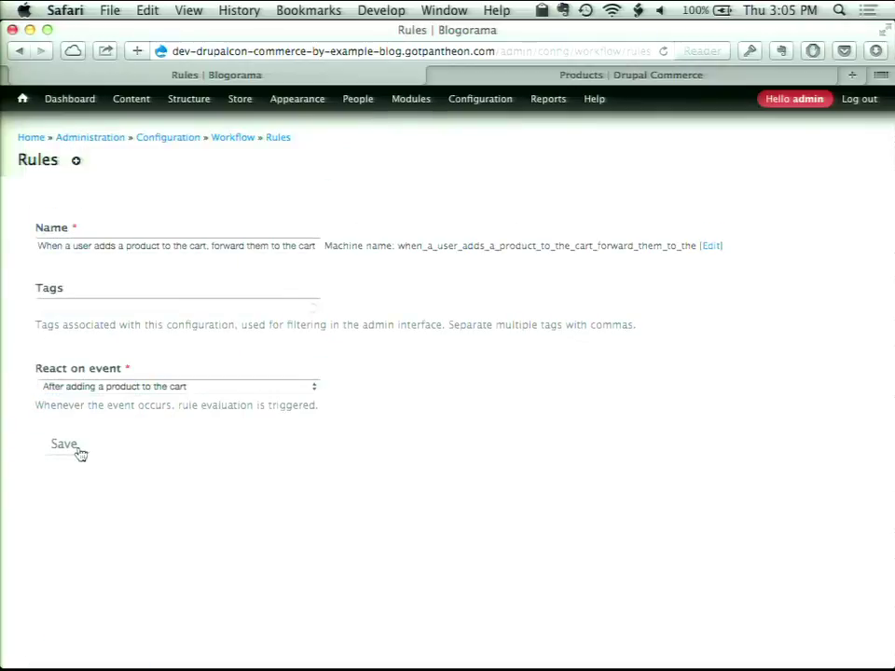
pyautogui.click(81, 451)
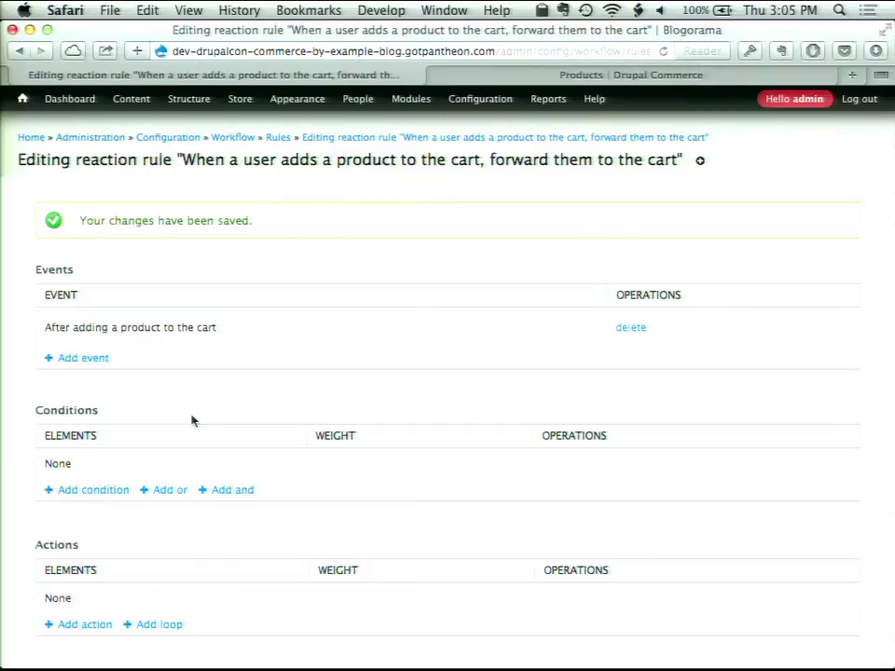
# Add a Page redirect action to the forward-to-cart rule
pyautogui.scroll(-1, 191, 355)
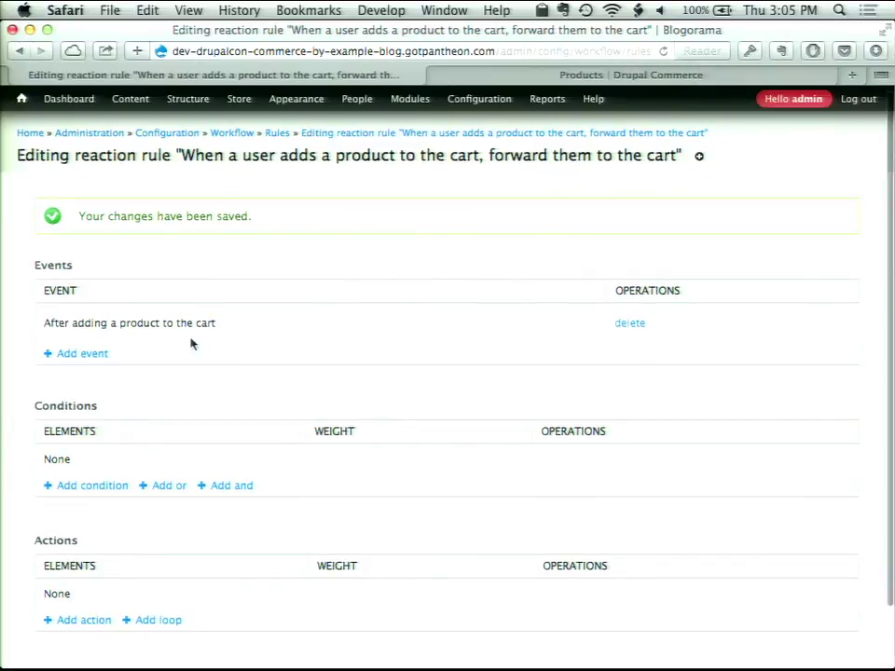
pyautogui.scroll(-3, 191, 344)
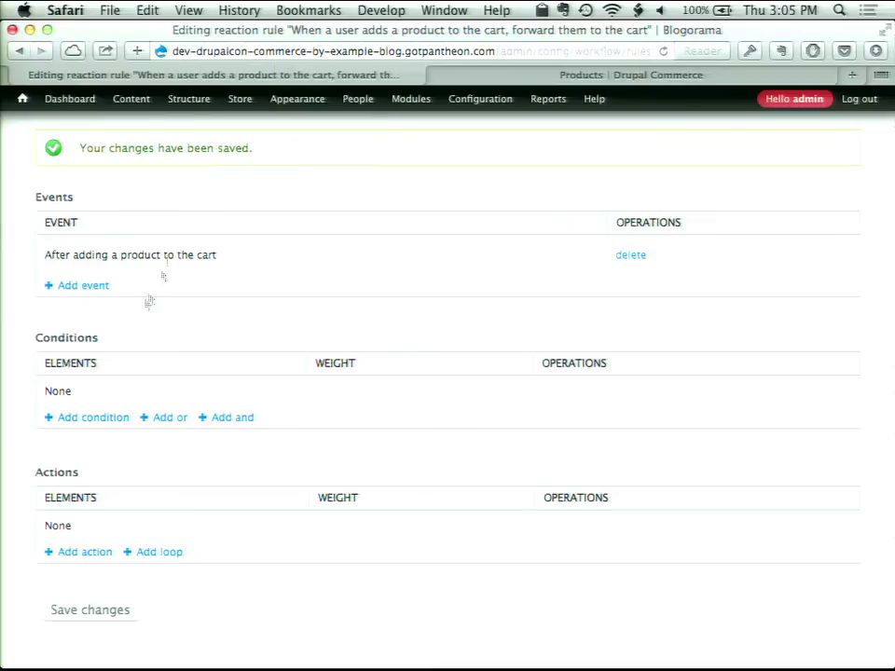
pyautogui.scroll(1, 161, 327)
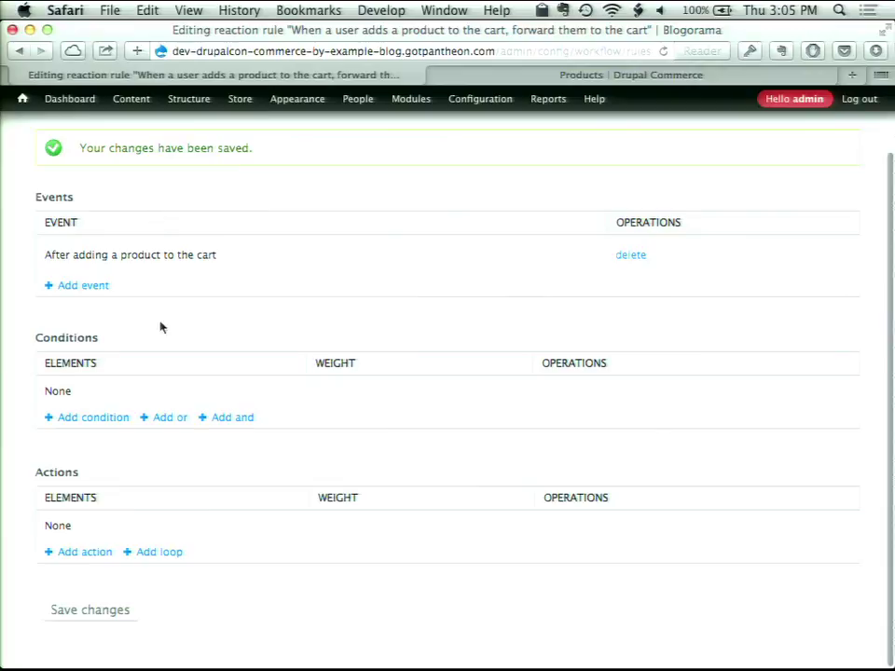
pyautogui.moveTo(73, 255); pyautogui.dragTo(160, 256)
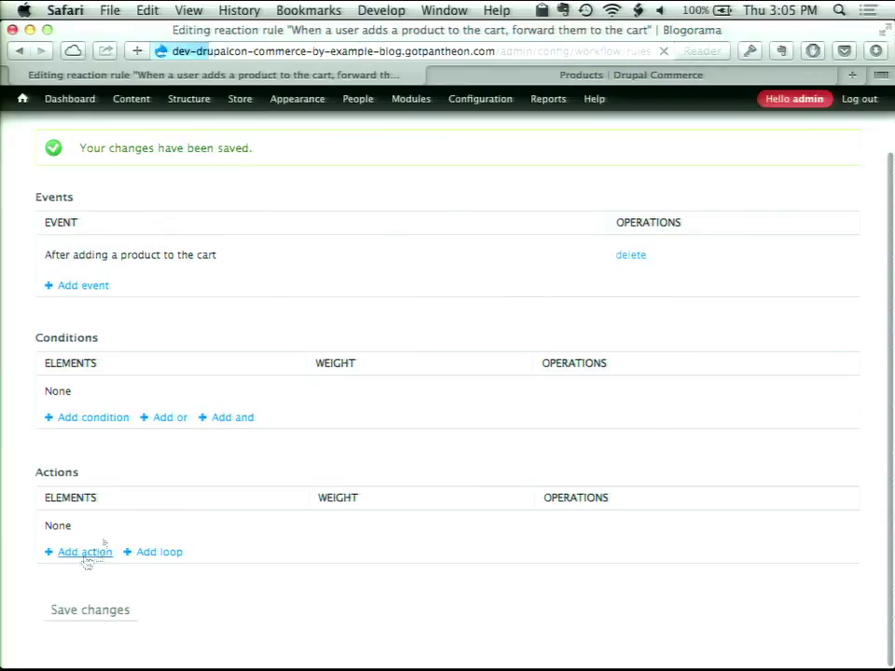
pyautogui.click(85, 554)
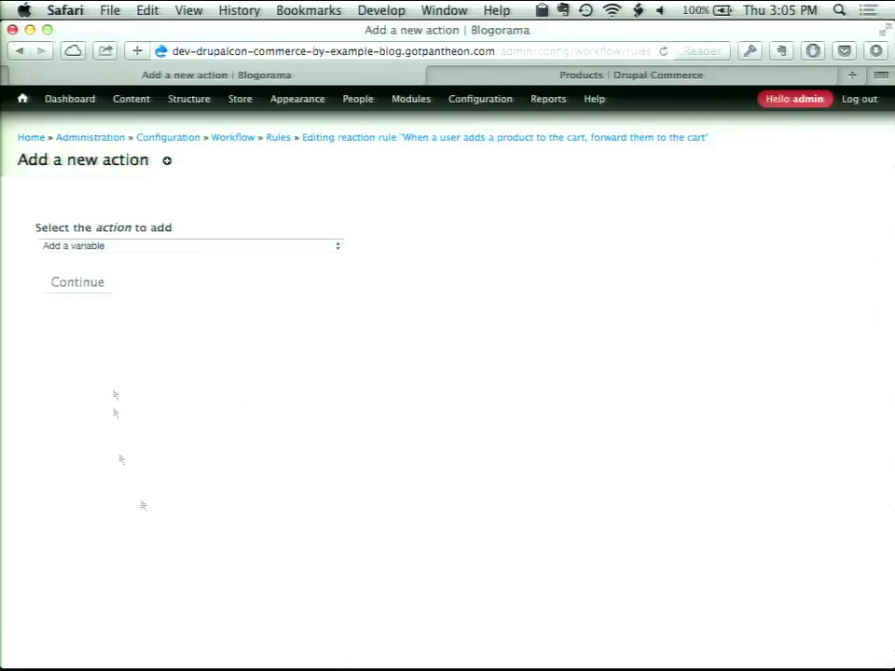
pyautogui.click(186, 246)
pyautogui.scroll(-10, 149, 442)
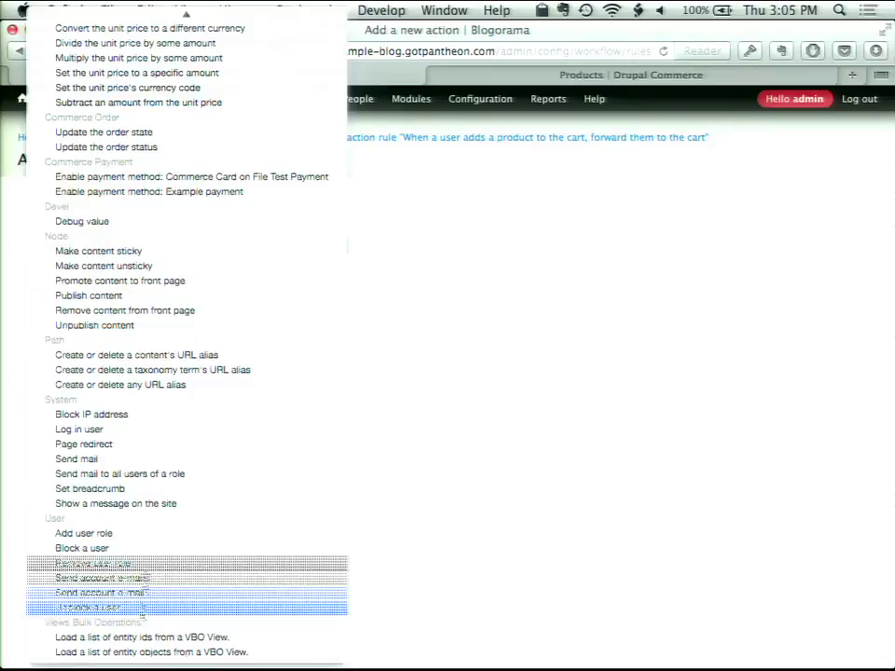
pyautogui.click(144, 447)
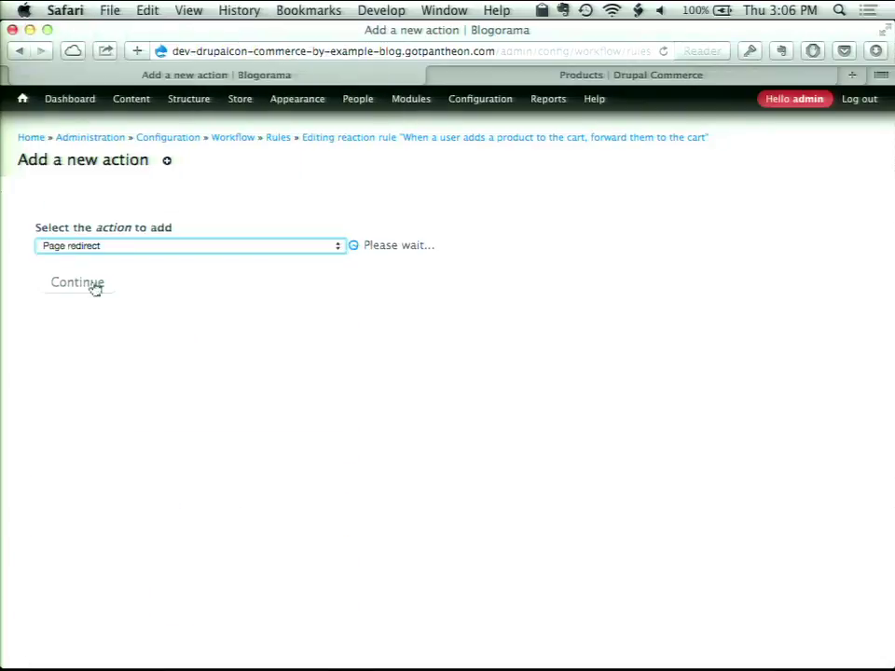
# Set the redirect URL to 'cart' and save the action
pyautogui.click(98, 293)
pyautogui.write('cart')
pyautogui.scroll(-2, 75, 508)
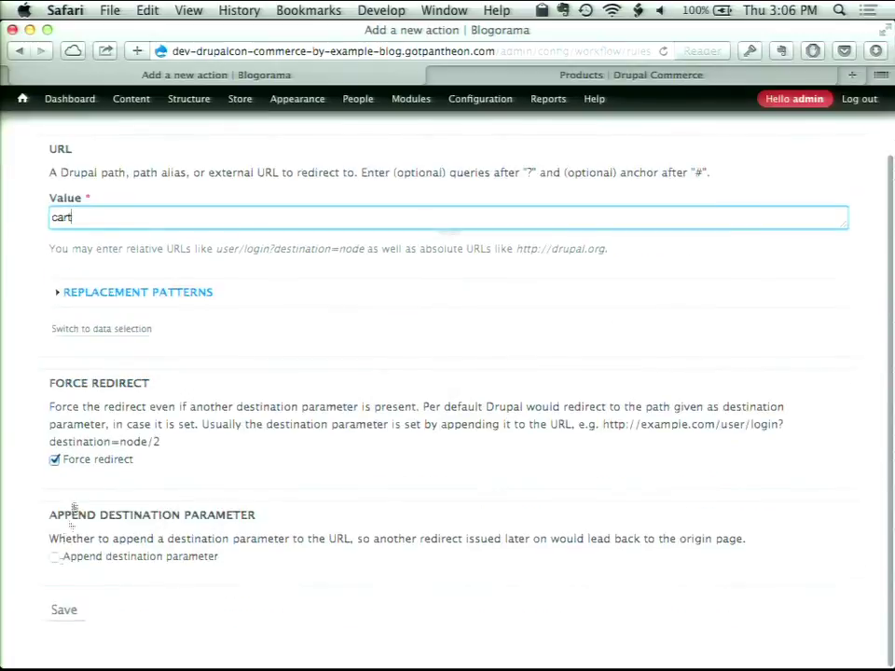
pyautogui.click(67, 612)
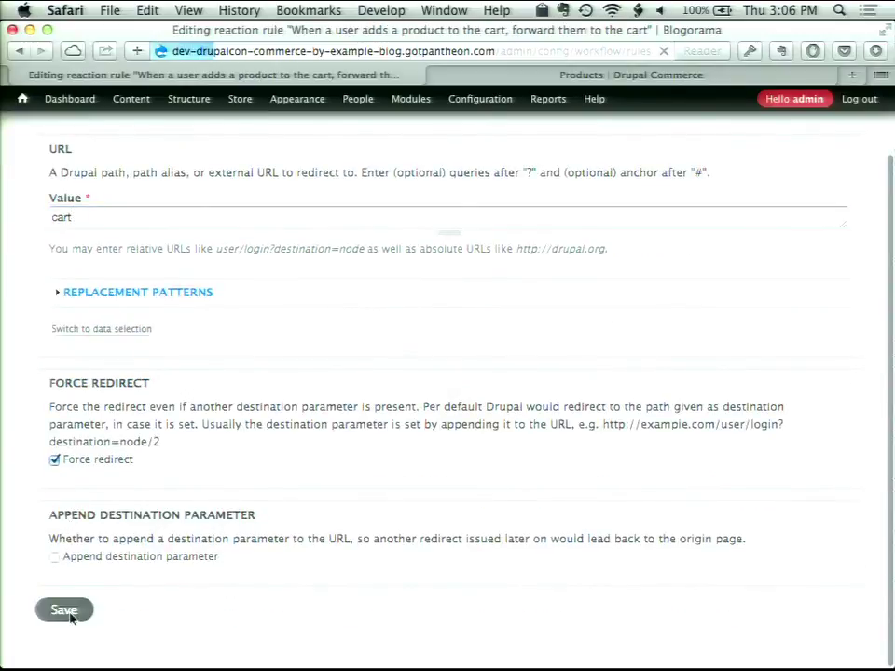
pyautogui.click(32, 139)
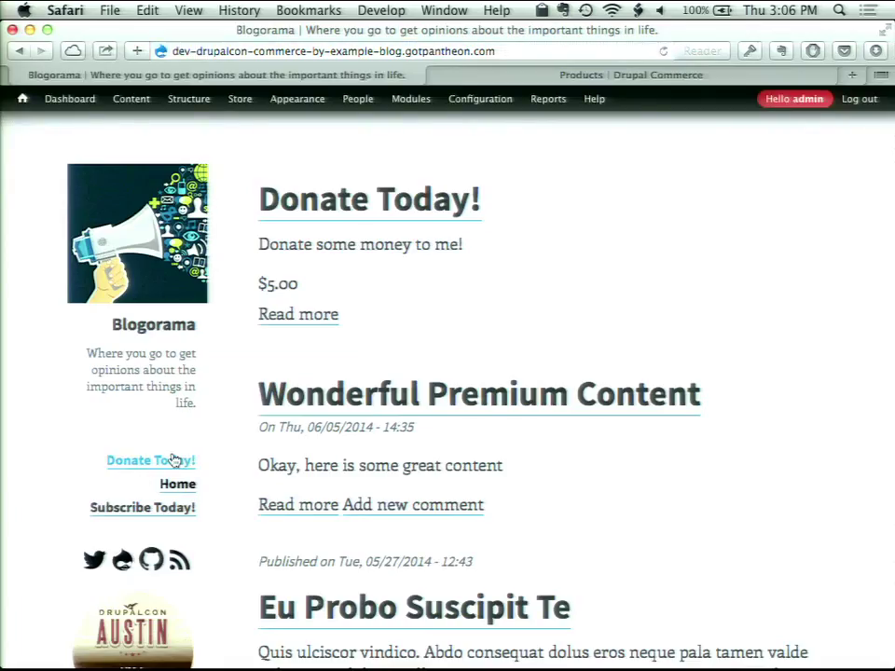
# Add a $10 donation from Donate Today!, landing on the cart totalling $35.00
pyautogui.click(336, 371)
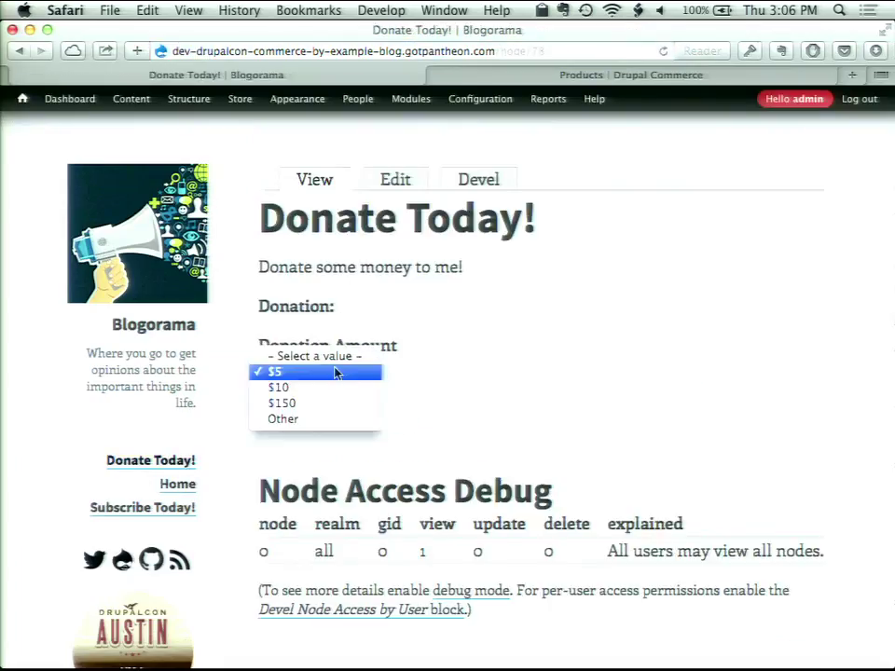
pyautogui.click(334, 388)
pyautogui.click(317, 416)
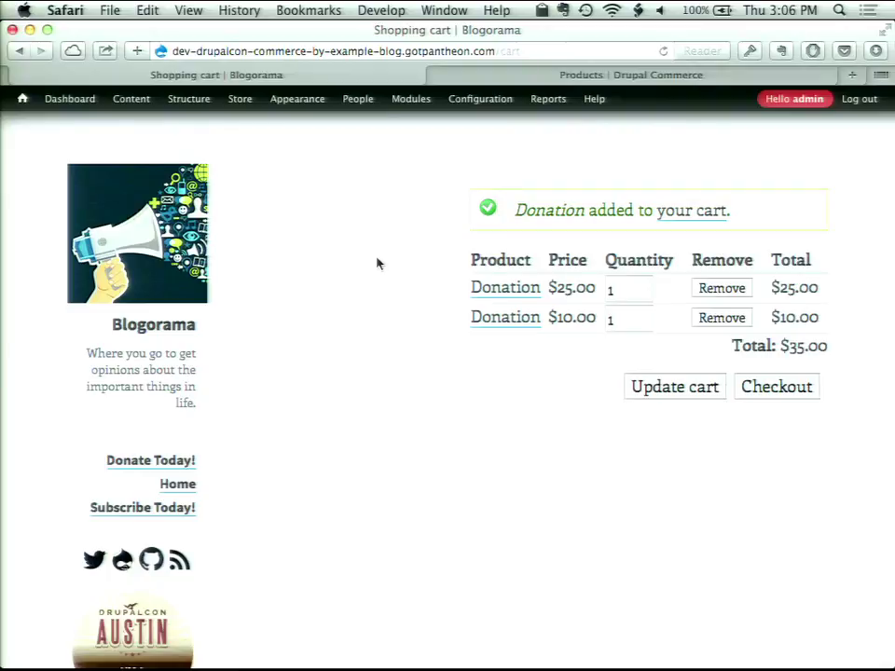
pyautogui.moveTo(514, 209); pyautogui.dragTo(773, 211)
pyautogui.click(773, 212)
# Go to Store > Configuration > Payment methods to view the enabled and disabled payment rules
pyautogui.moveTo(189, 99)
pyautogui.moveTo(225, 168)
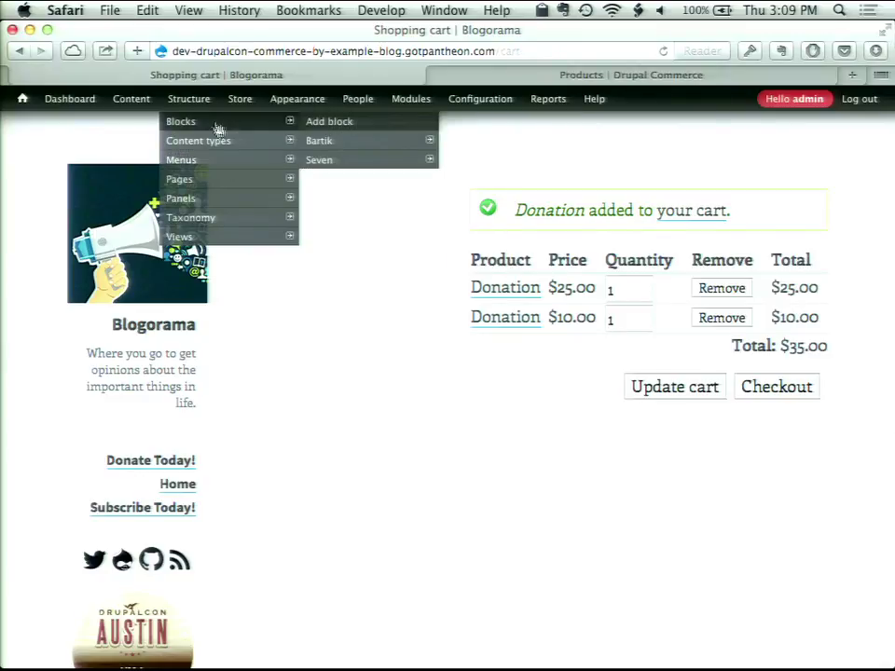
pyautogui.moveTo(212, 219)
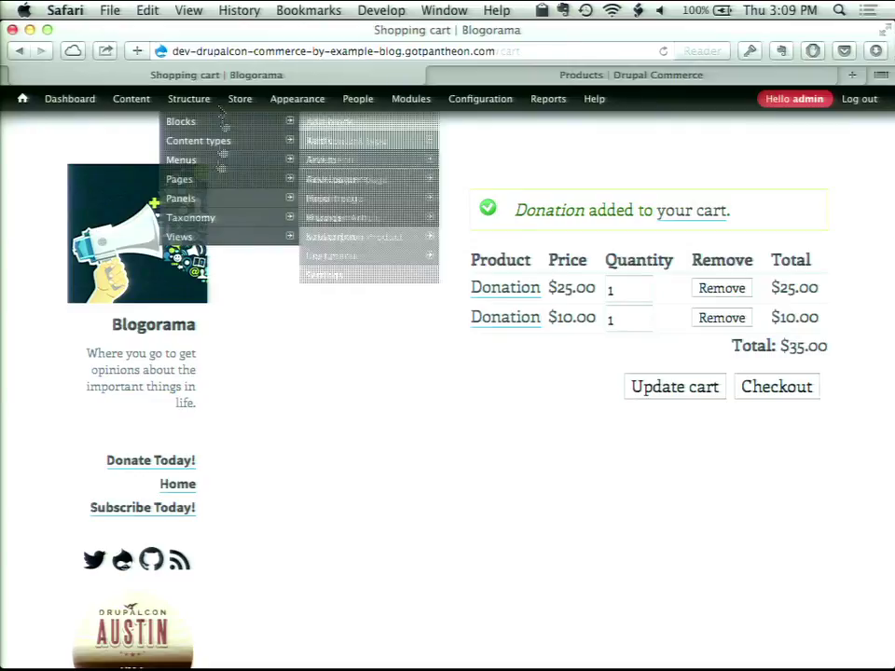
pyautogui.moveTo(239, 99)
pyautogui.moveTo(286, 218)
pyautogui.moveTo(446, 240)
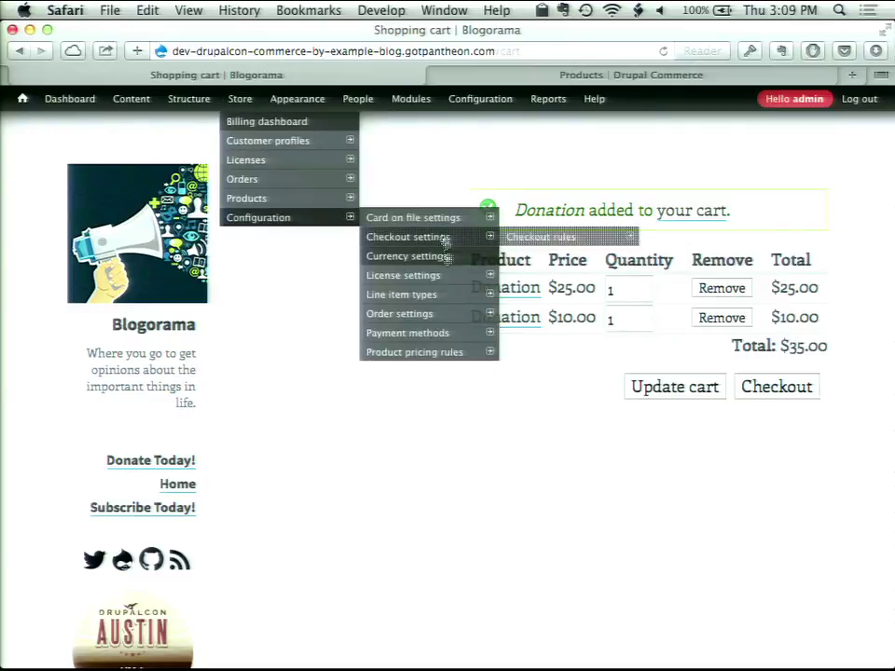
pyautogui.click(427, 336)
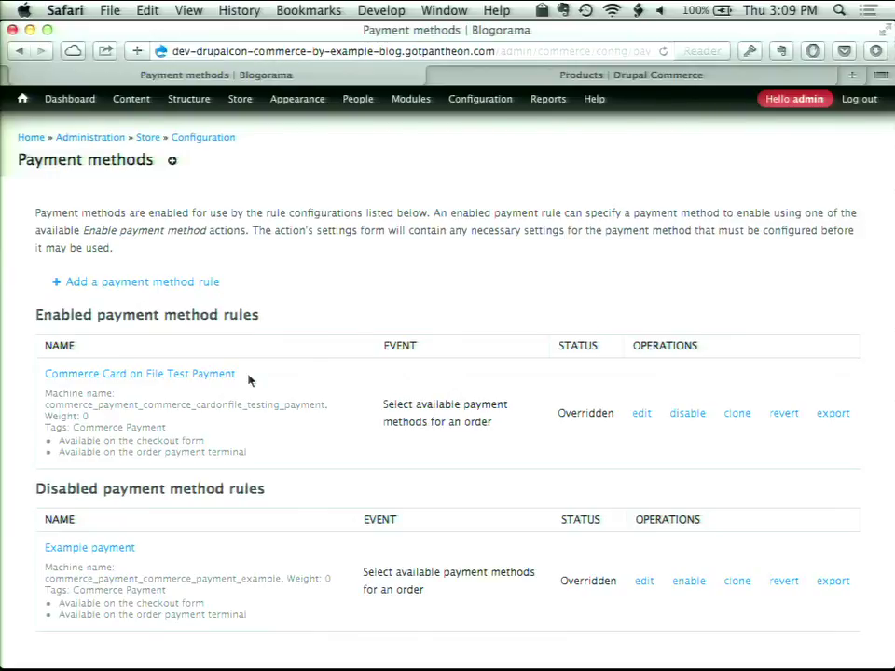
# From the Rules list, edit 'Create a new account for an anonymous order' and review its settings
pyautogui.moveTo(443, 110)
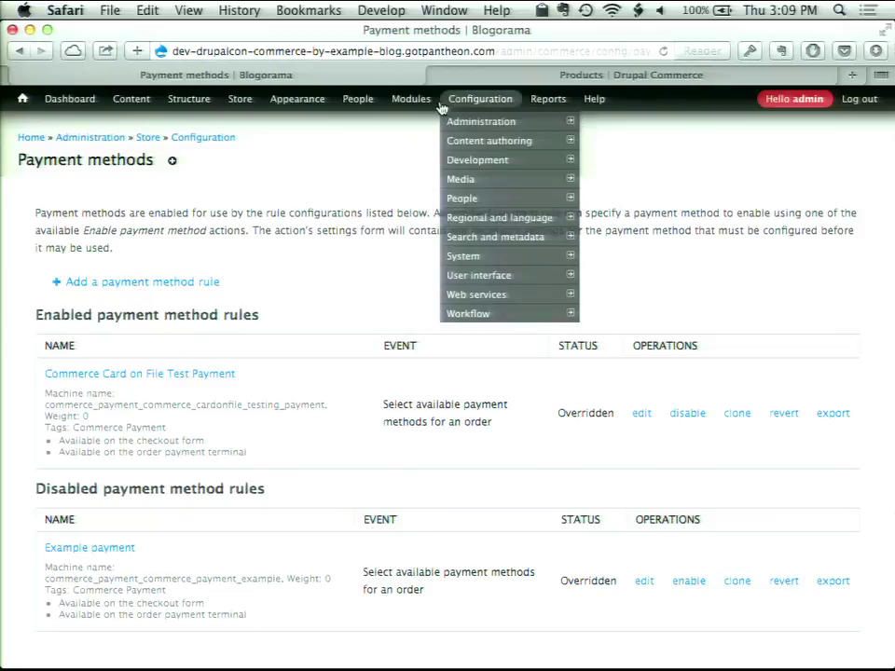
pyautogui.moveTo(515, 312)
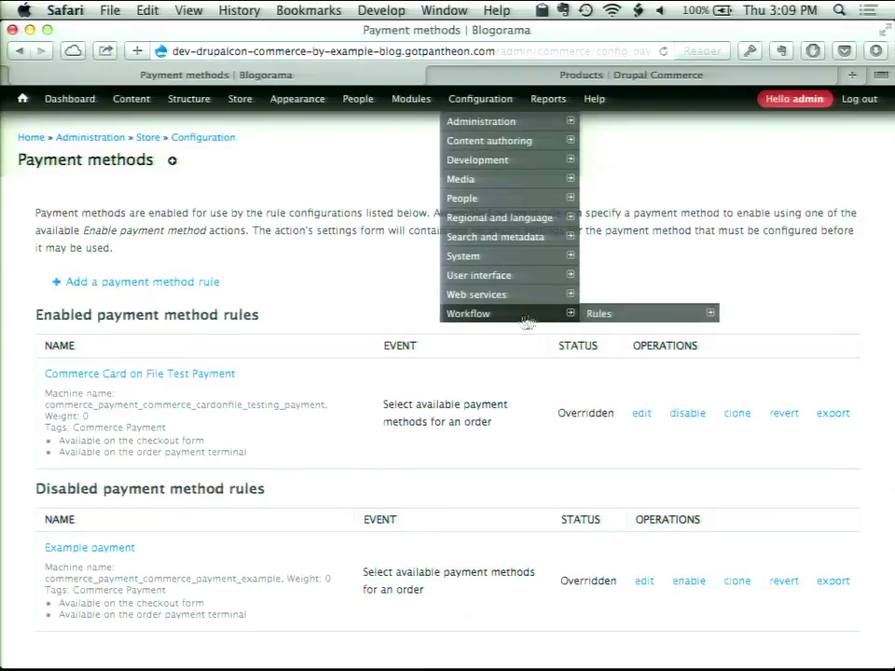
pyautogui.click(601, 315)
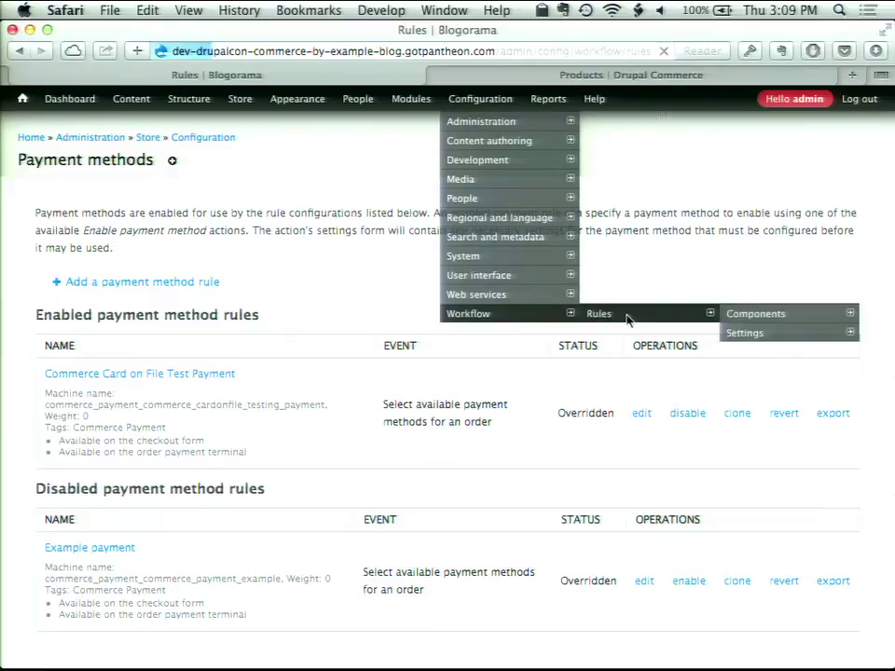
pyautogui.scroll(-3, 357, 347)
pyautogui.scroll(-4, 357, 346)
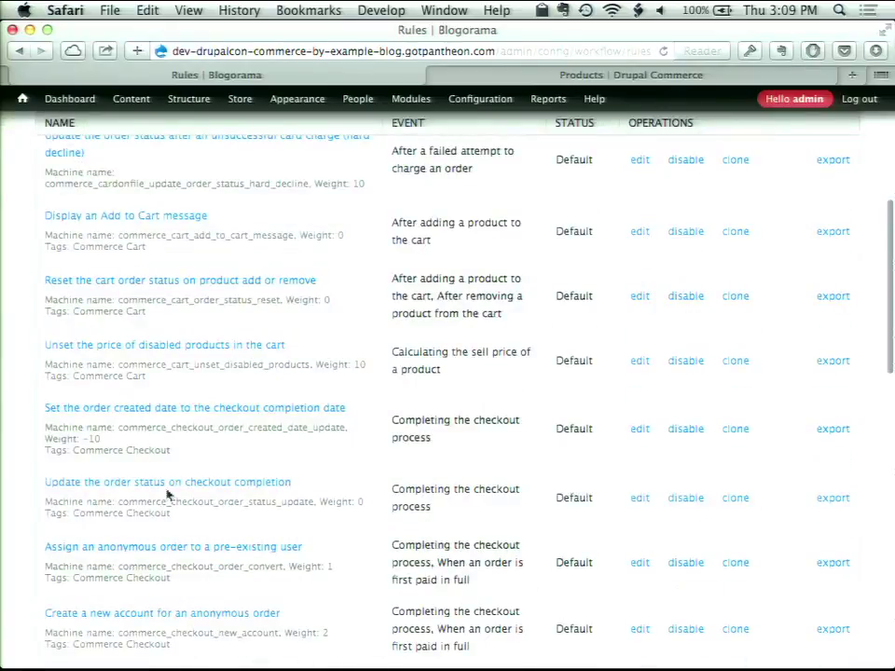
pyautogui.scroll(-2, 196, 500)
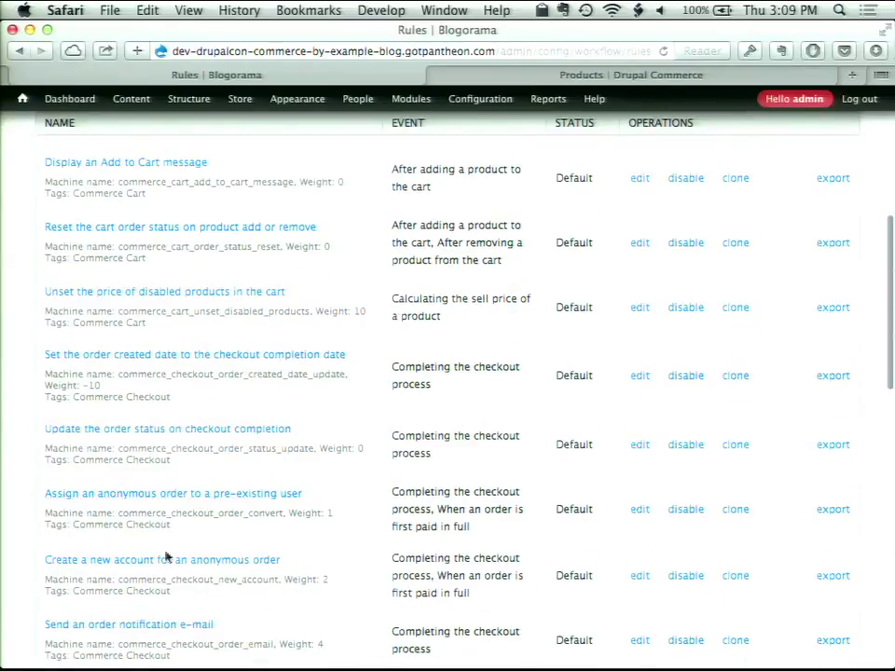
pyautogui.click(640, 577)
pyautogui.scroll(-10, 352, 600)
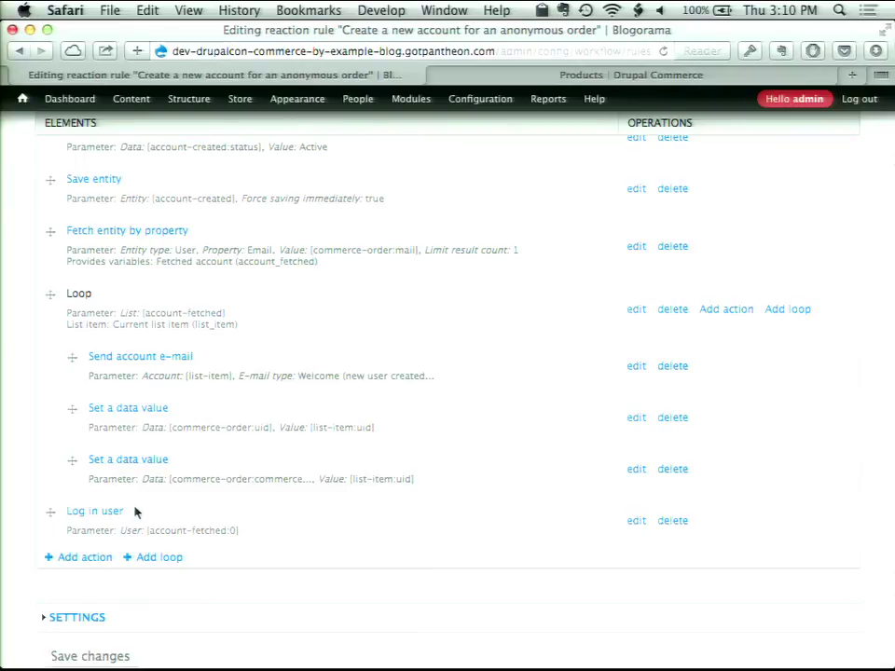
pyautogui.scroll(15, 135, 512)
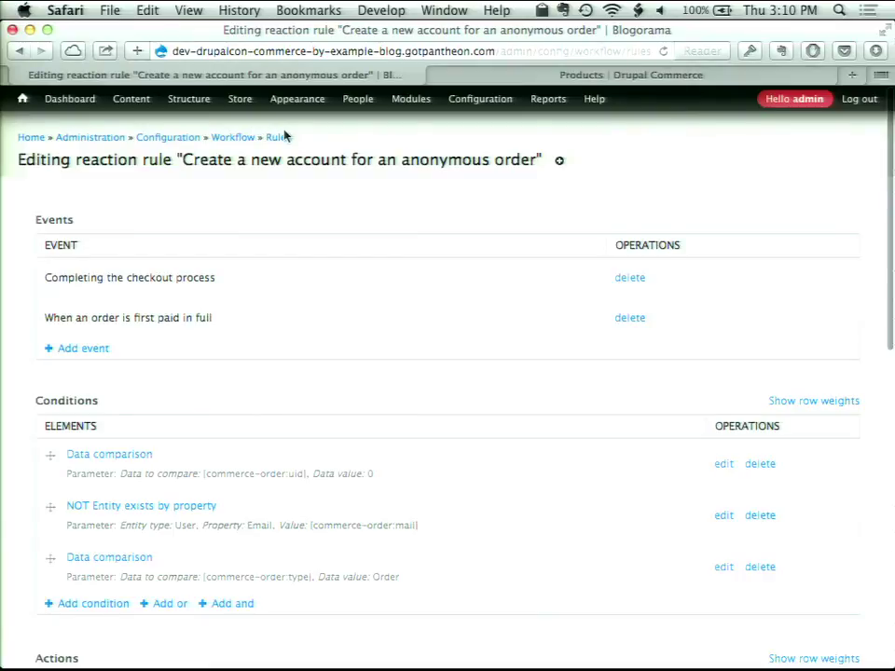
# Go back to Rules and scroll down to 'Use the donation amount as the price of the line item'
pyautogui.click(278, 138)
pyautogui.scroll(-5, 493, 409)
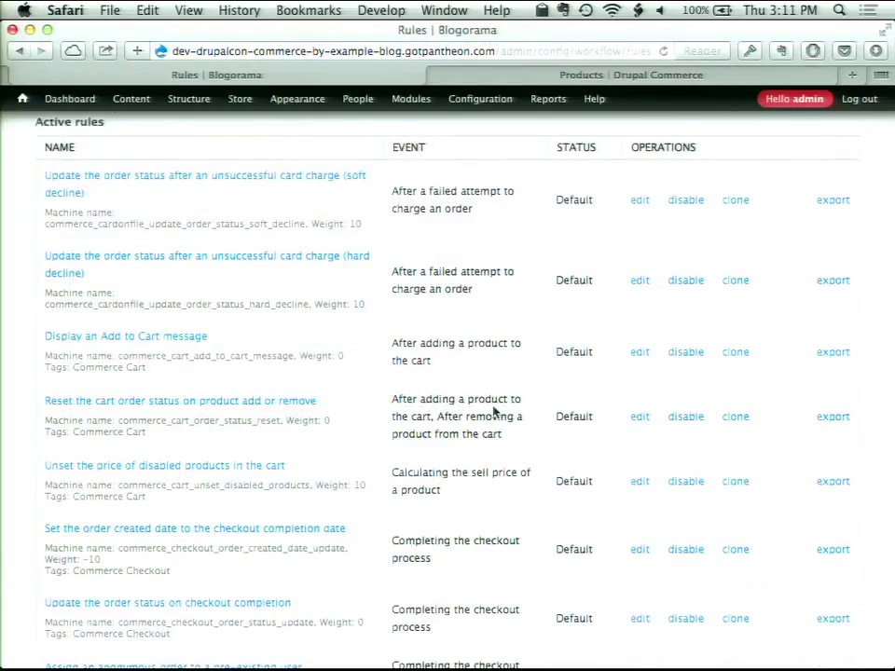
pyautogui.scroll(-5, 489, 344)
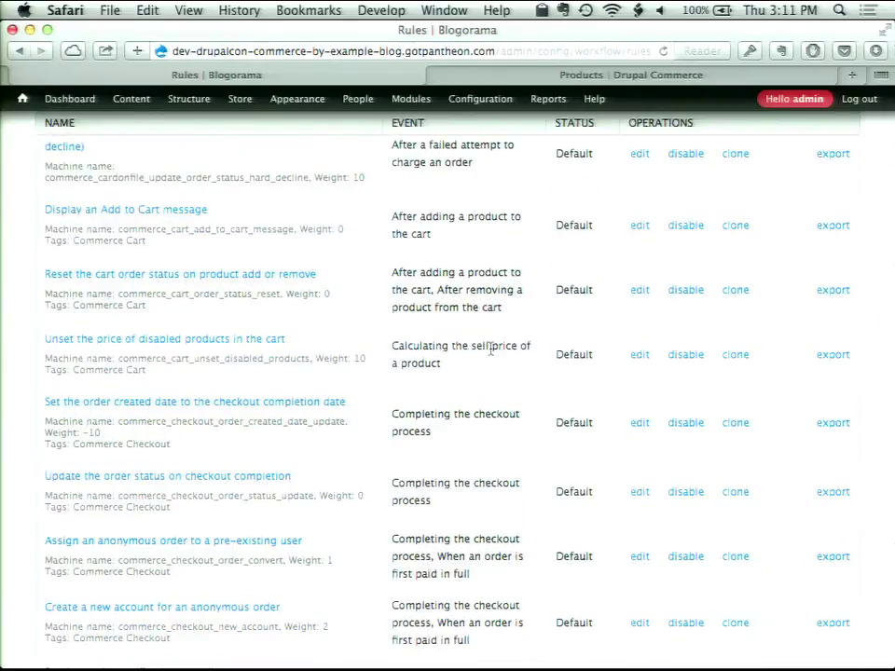
pyautogui.scroll(-6, 444, 445)
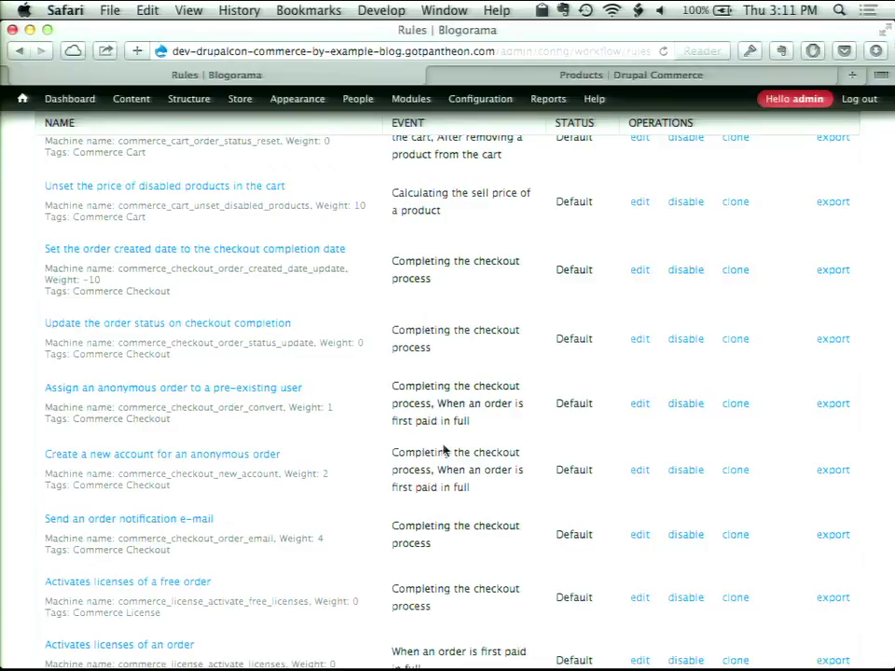
pyautogui.scroll(-15, 444, 450)
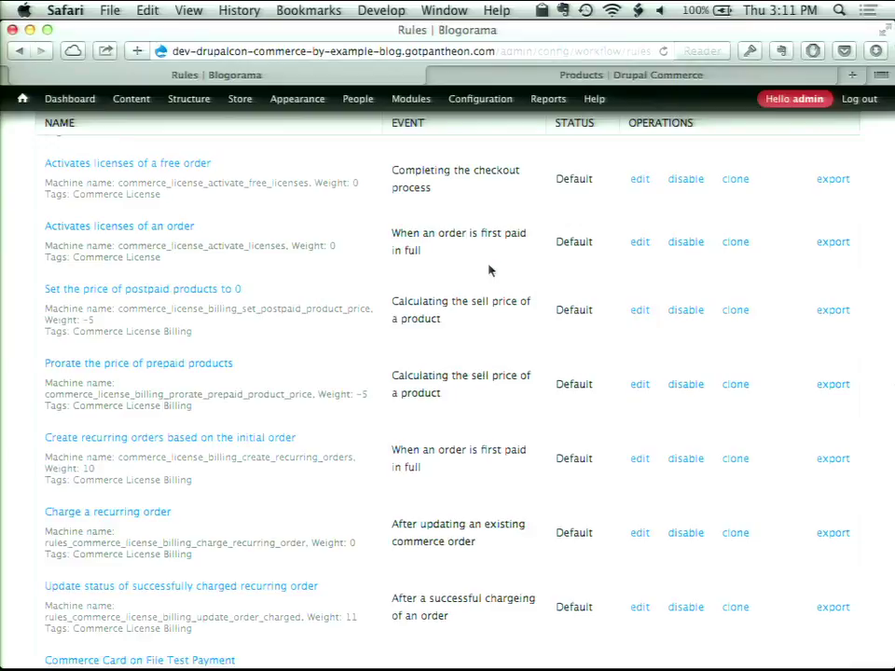
pyautogui.scroll(-3, 490, 270)
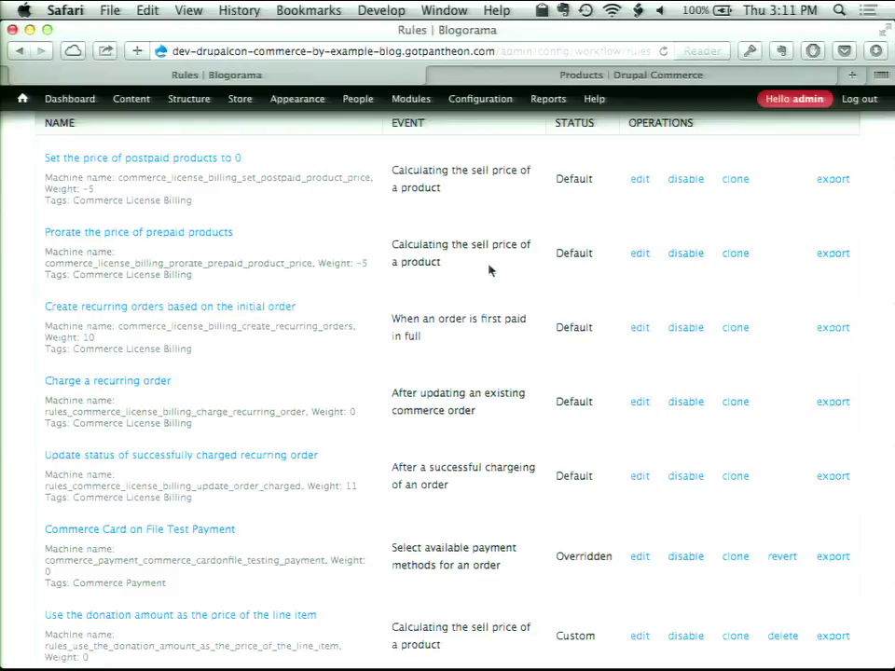
pyautogui.moveTo(554, 652)
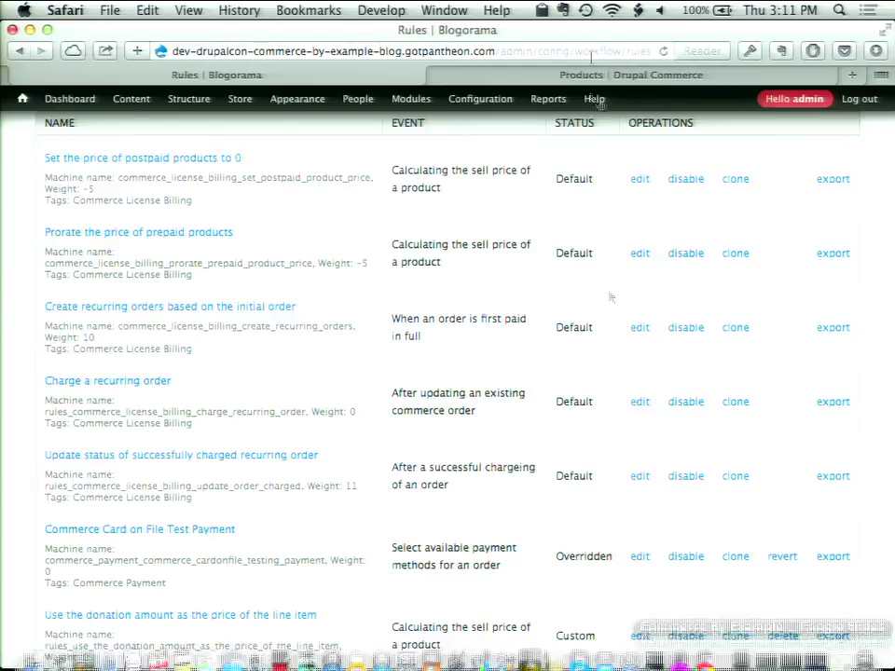
# Restore the Commerce By Example deck, select slide 21 Discussion, and present it
pyautogui.click(749, 653)
pyautogui.scroll(-2, 136, 425)
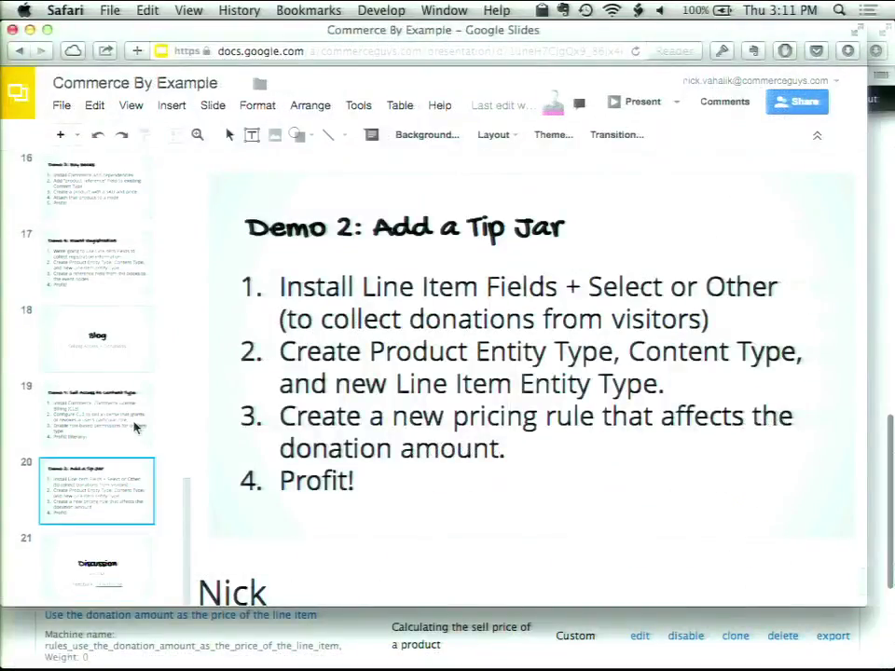
pyautogui.press('Down')
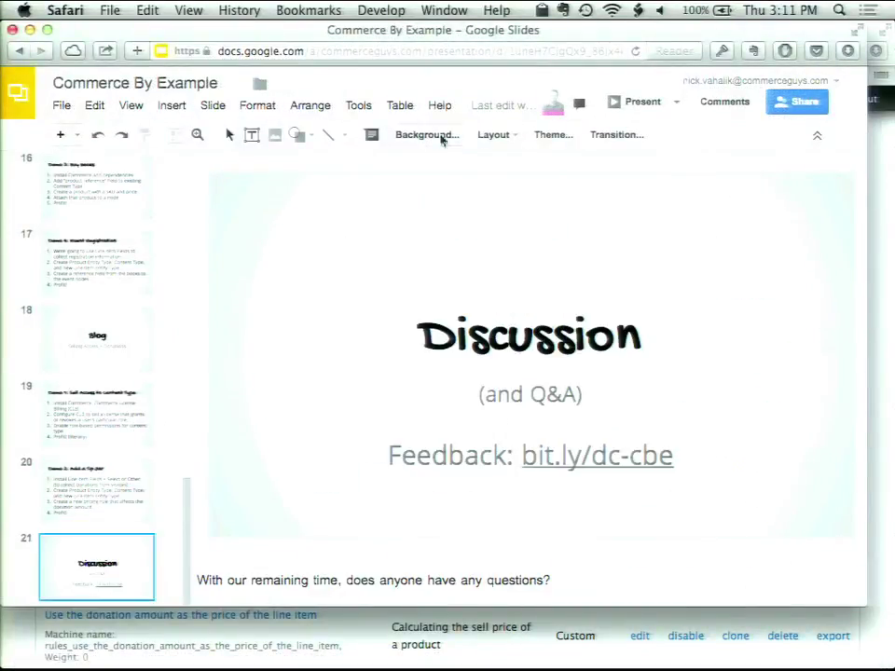
pyautogui.click(641, 110)
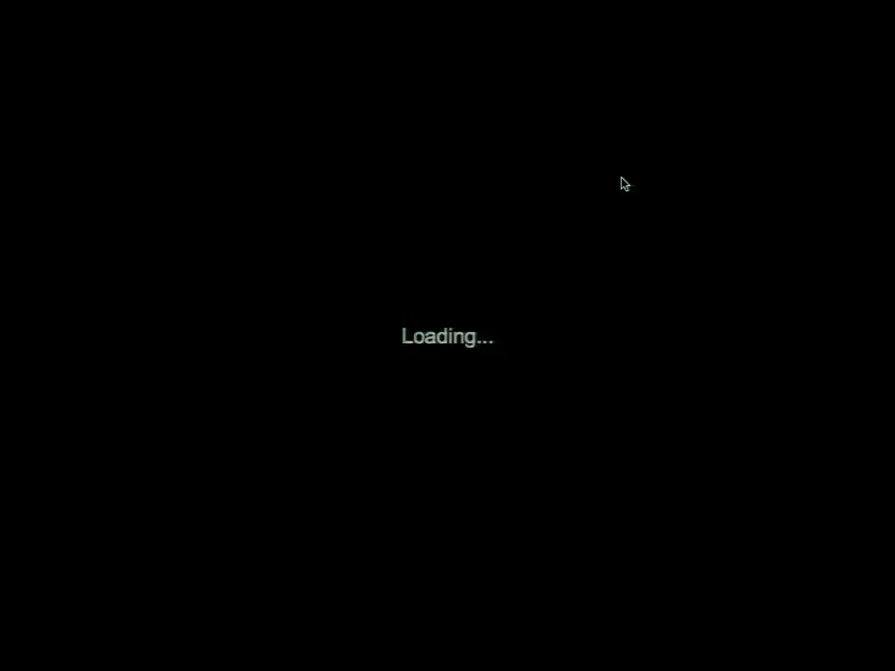